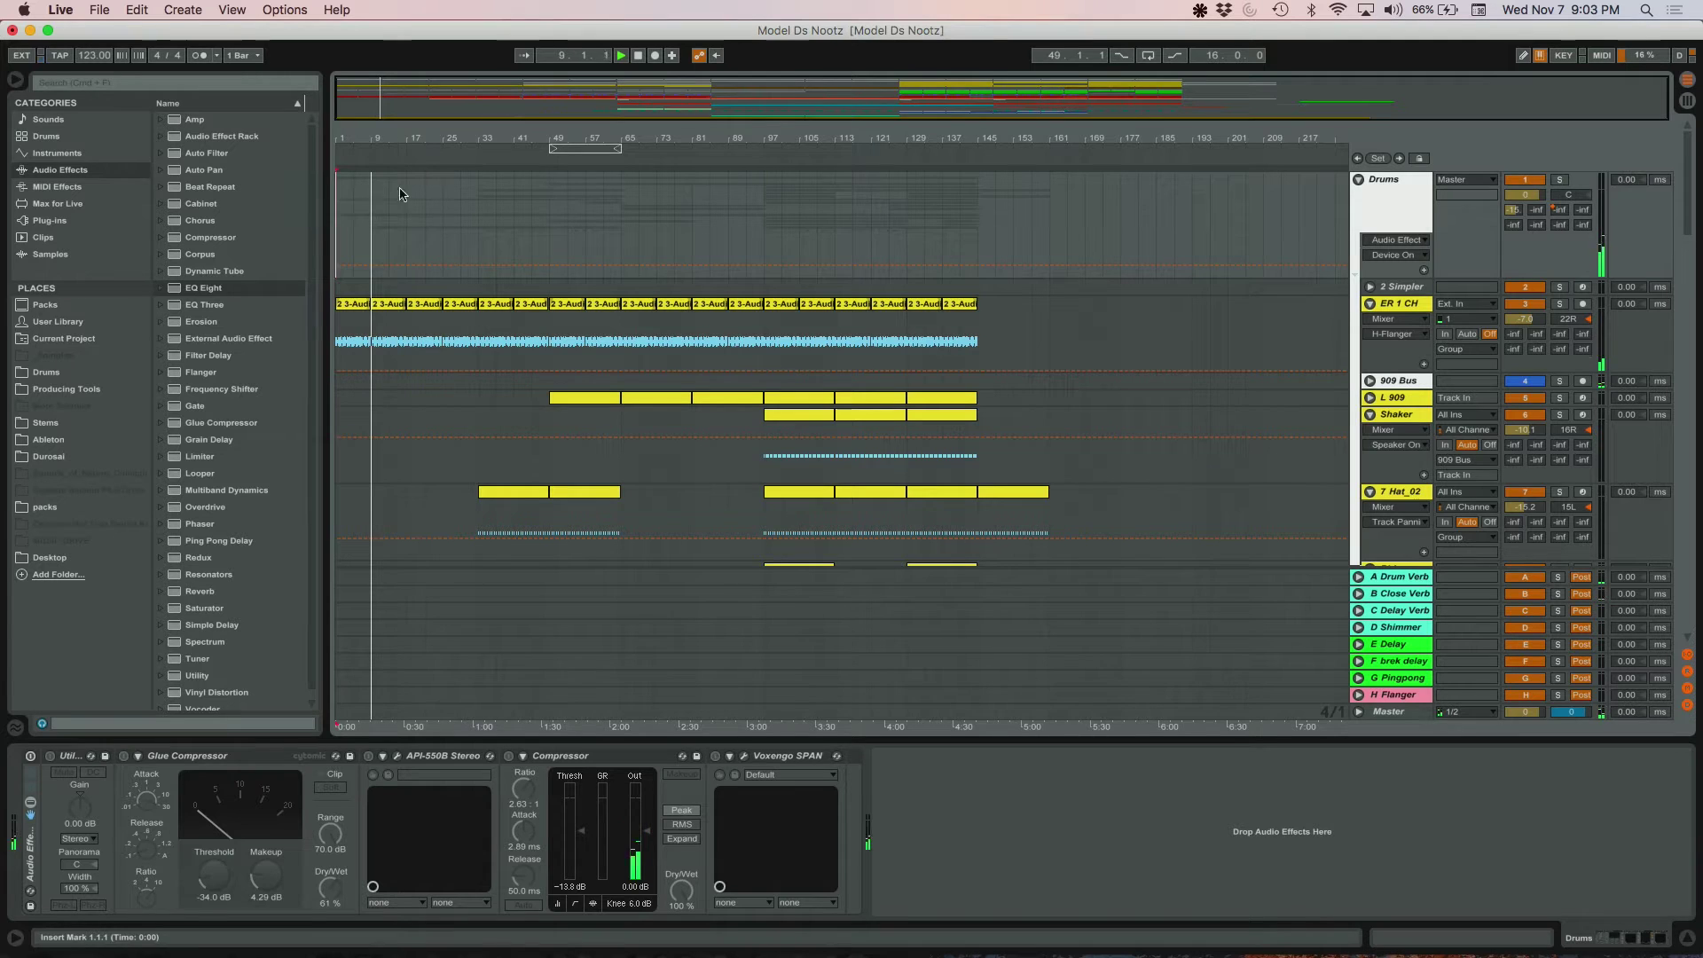
- Jump playback ahead to bar 21 and look through the hat, ride, clap, snare and kick tracks
scroll(412, 205, "down", 1)
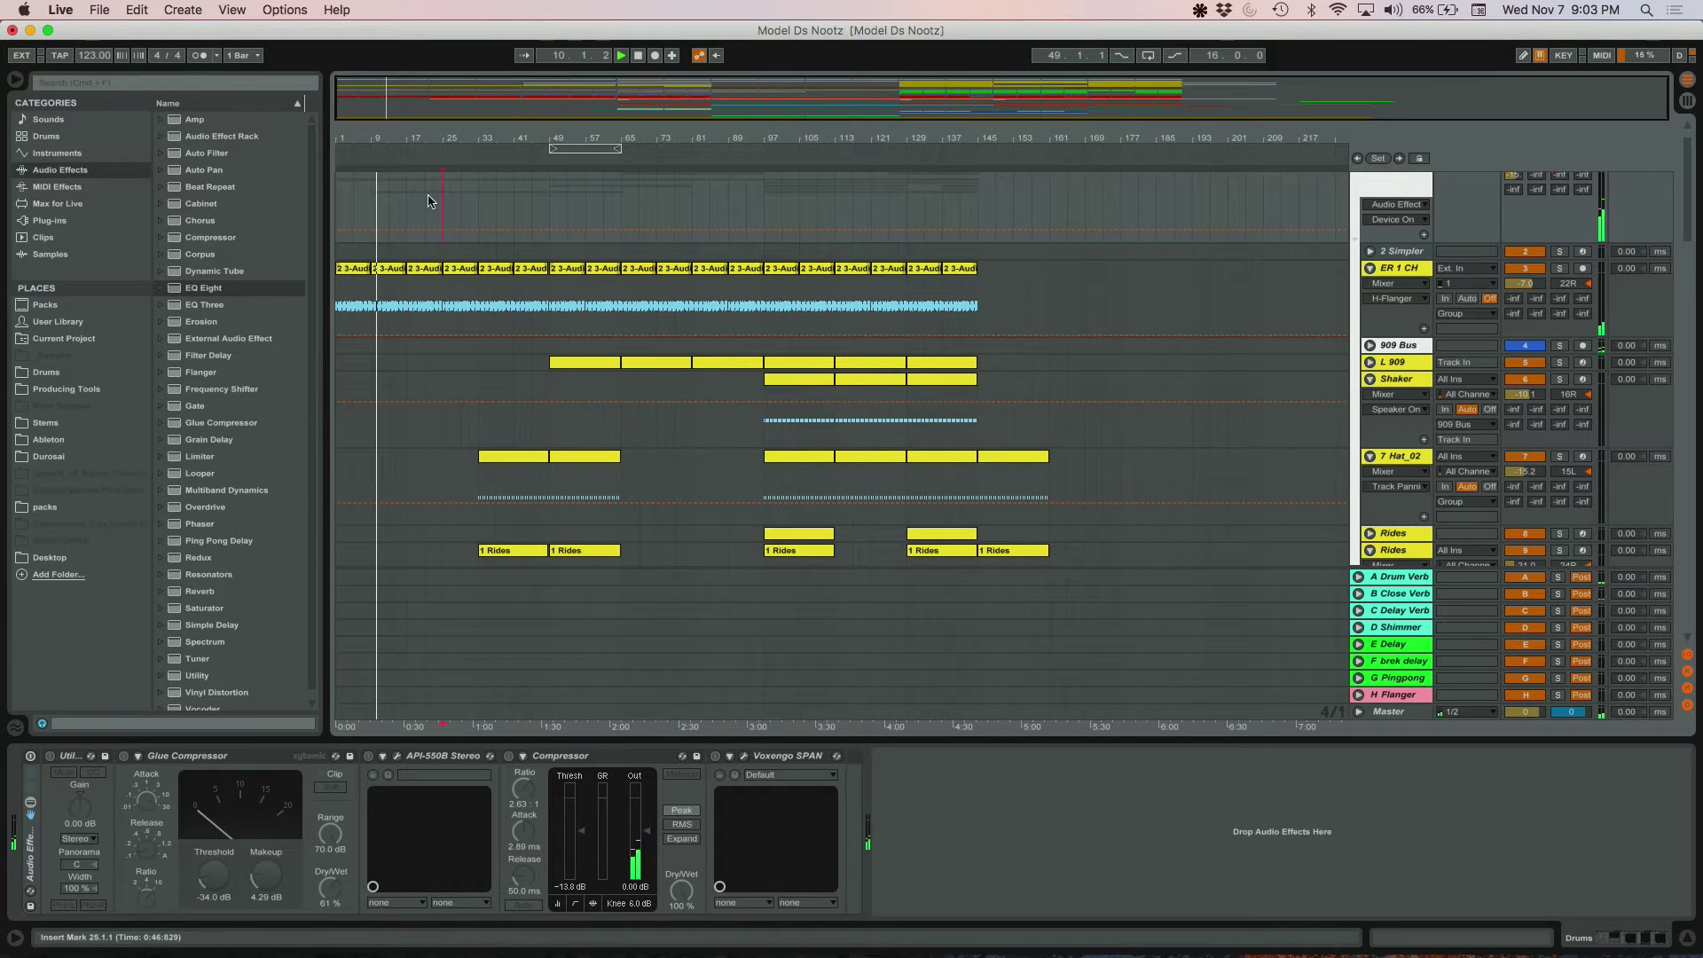
left_click(428, 202)
scroll(415, 366, "down", 5)
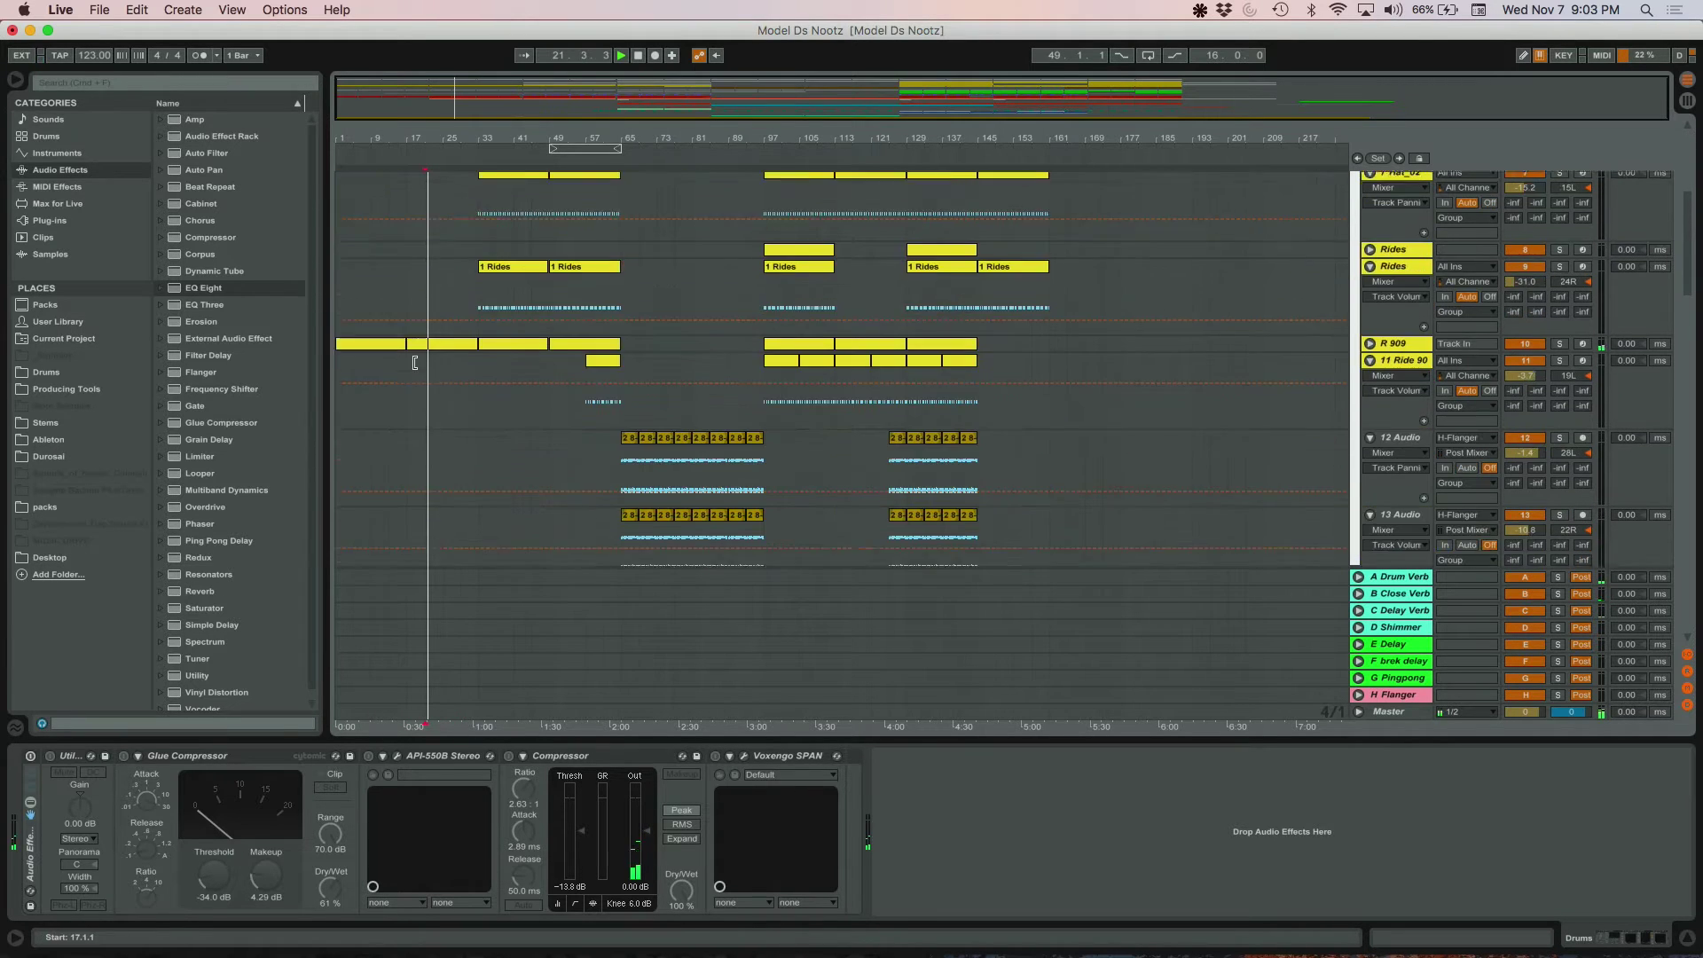
scroll(413, 366, "down", 10)
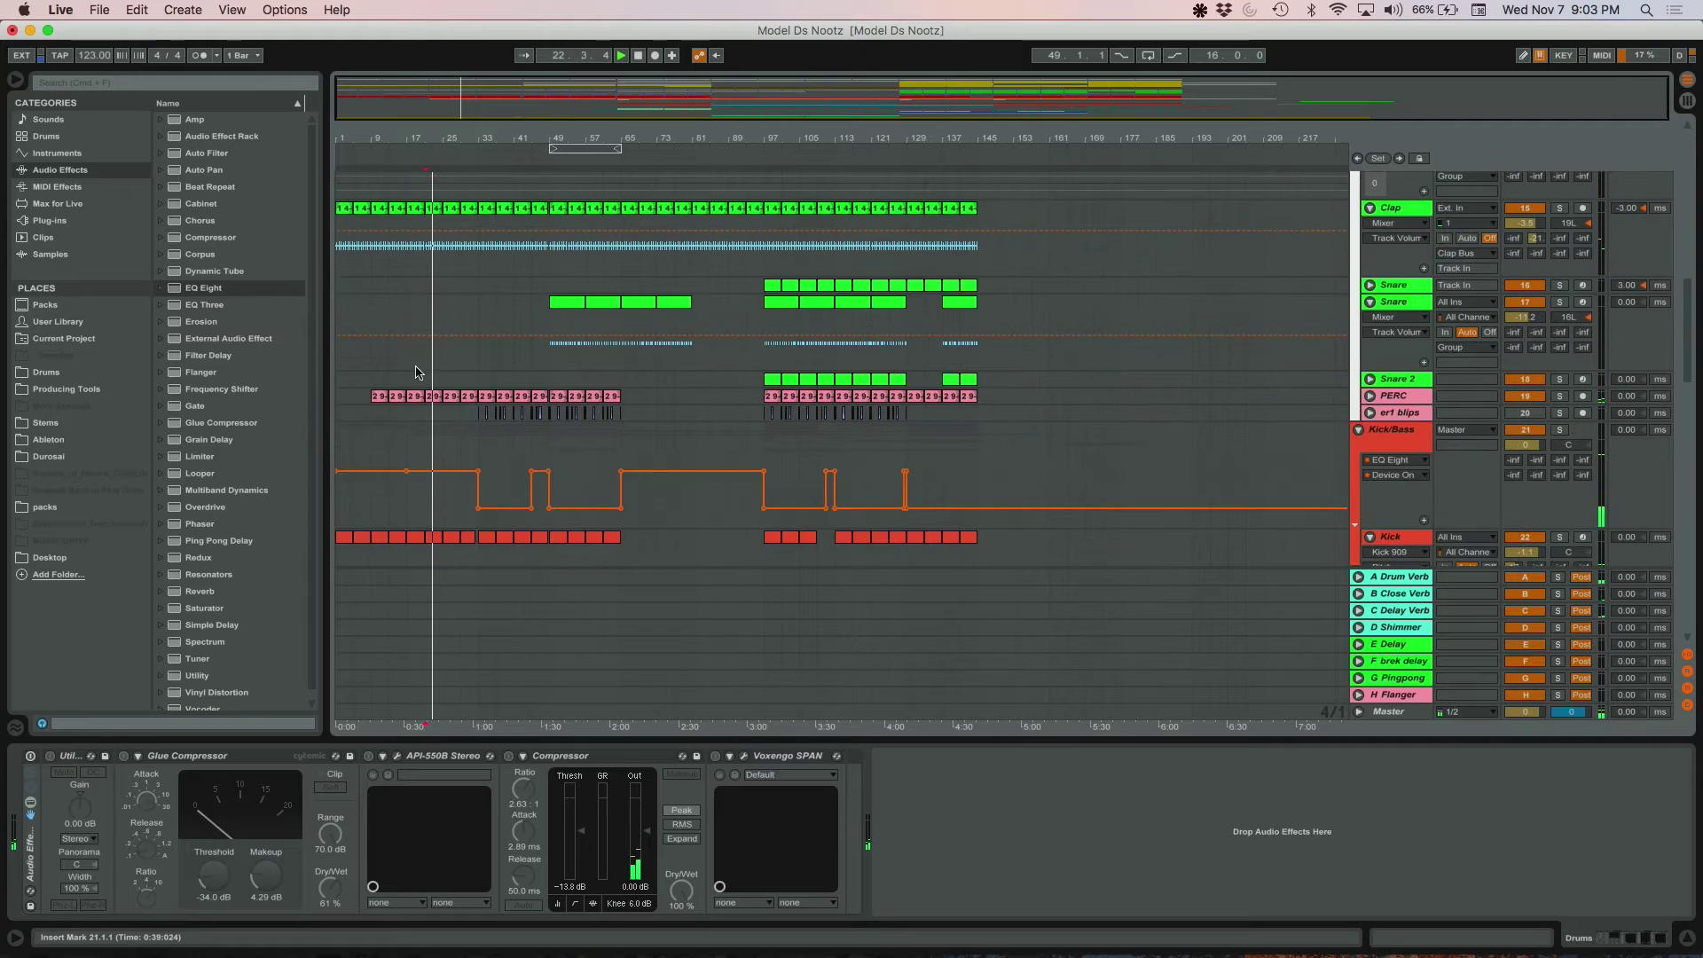
scroll(1391, 315, "down", 5)
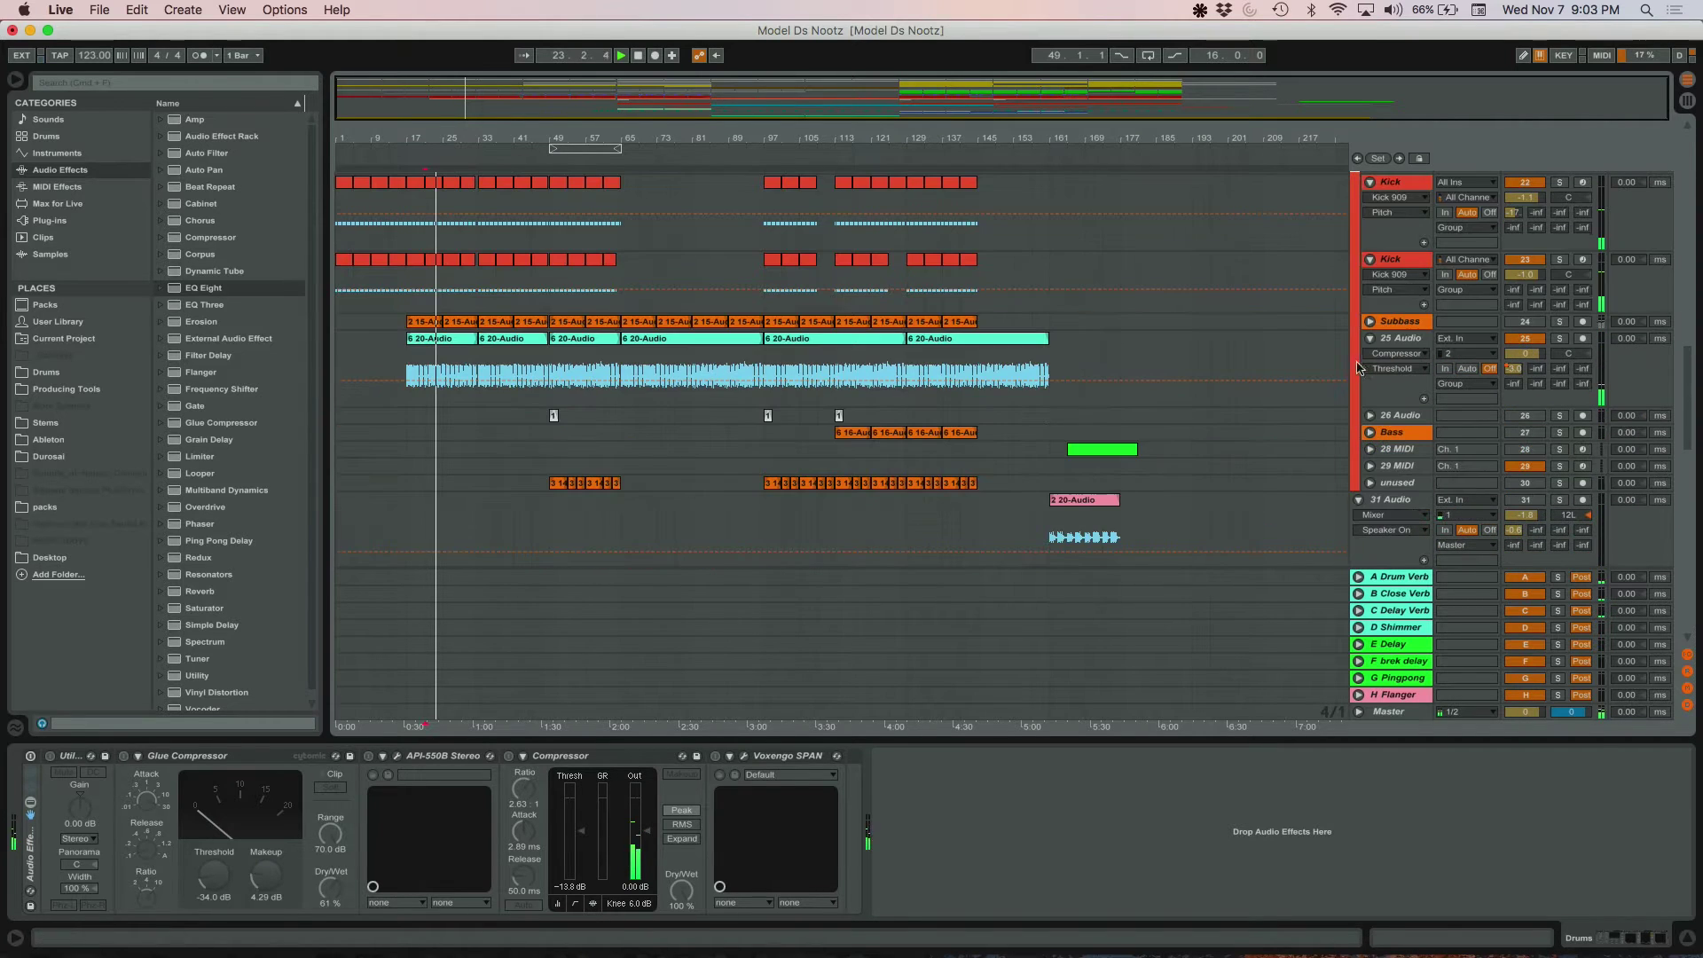
- Unfold the Subbass track and compare its clips and devices with those of the 25 Audio track
left_click(1406, 338)
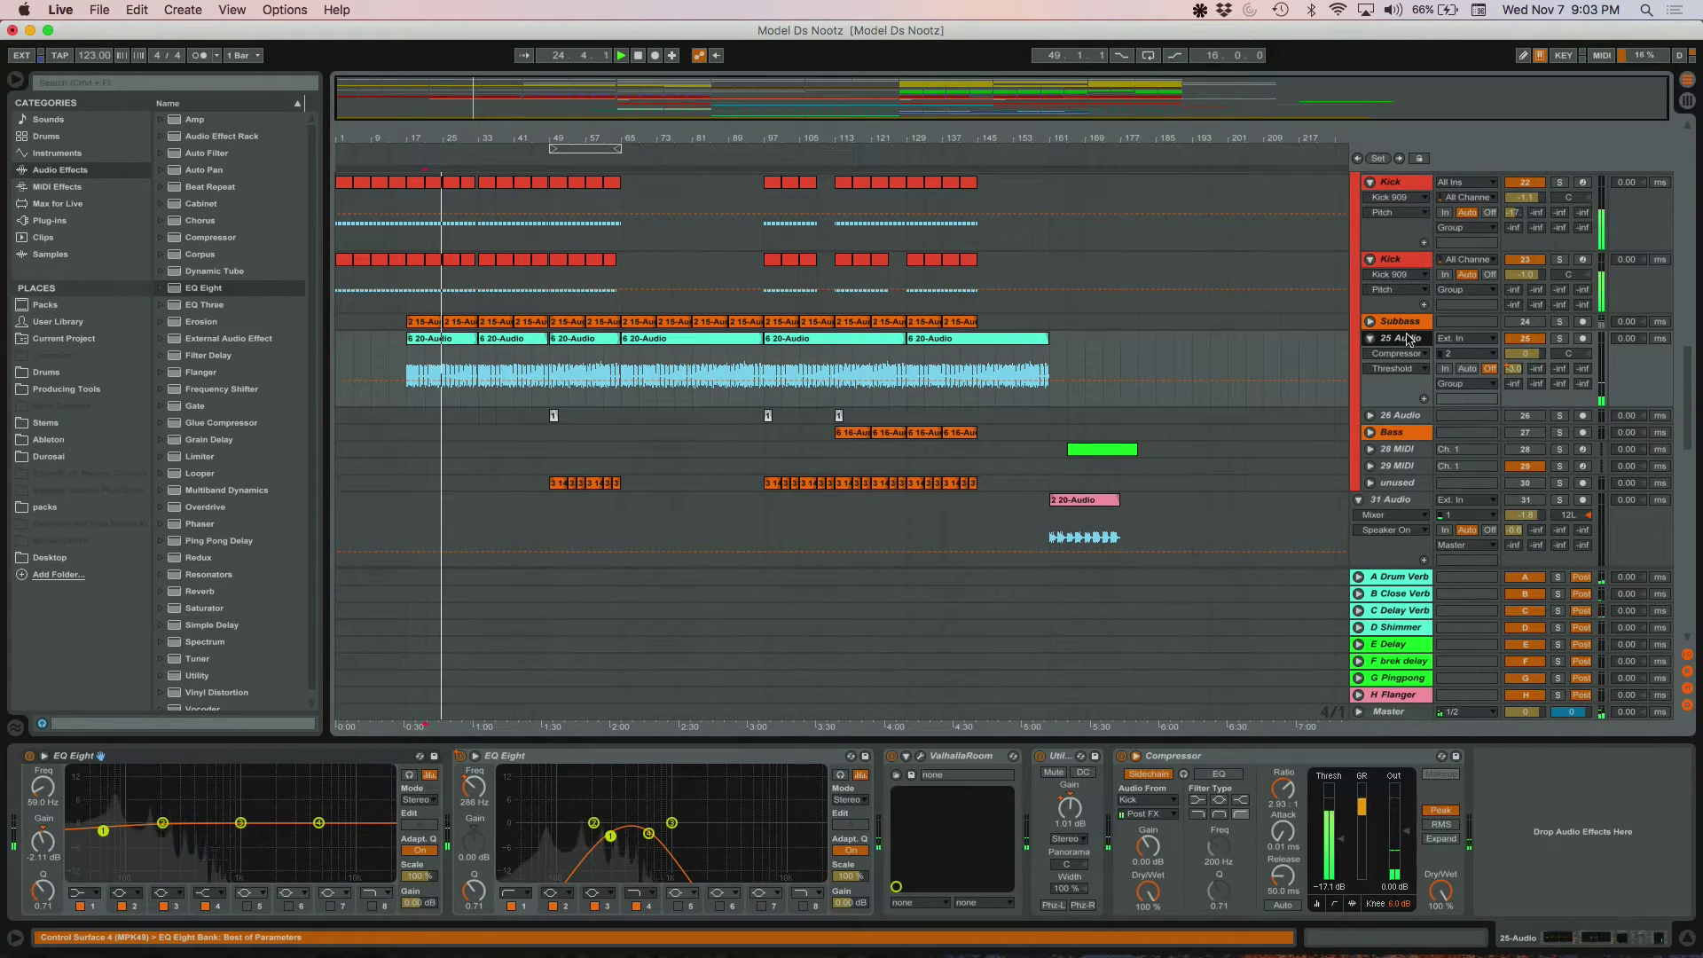
left_click_drag(450, 92, 544, 78)
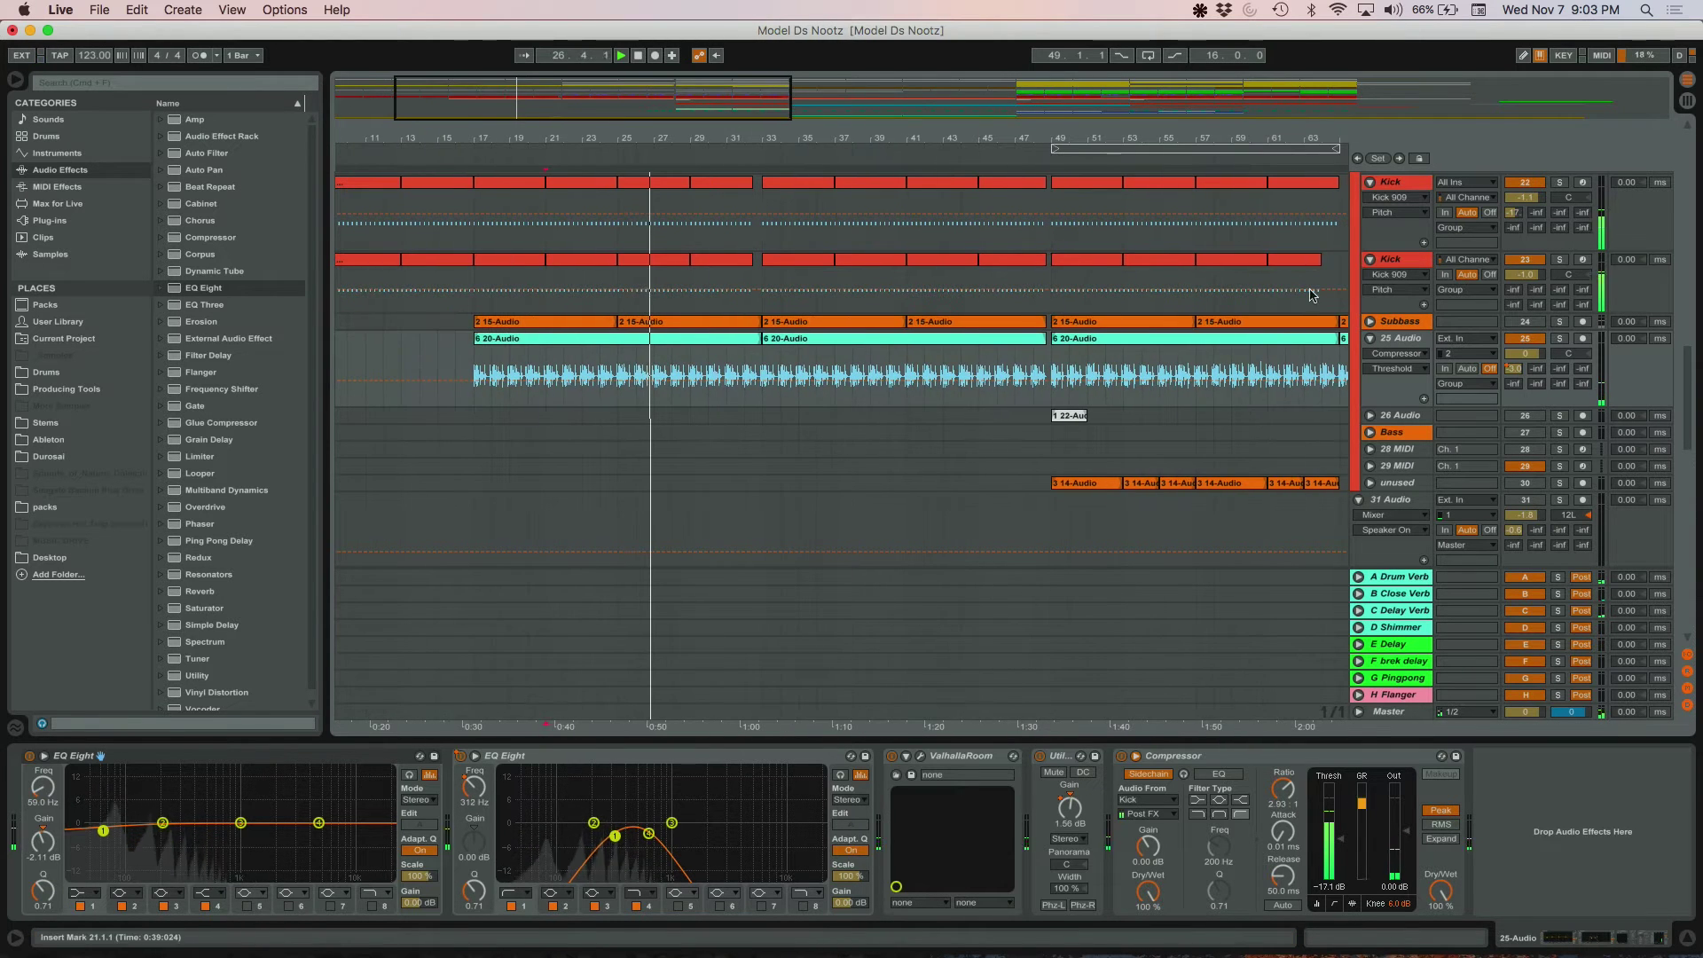
left_click(1400, 322)
left_click(1400, 338)
left_click(1371, 321)
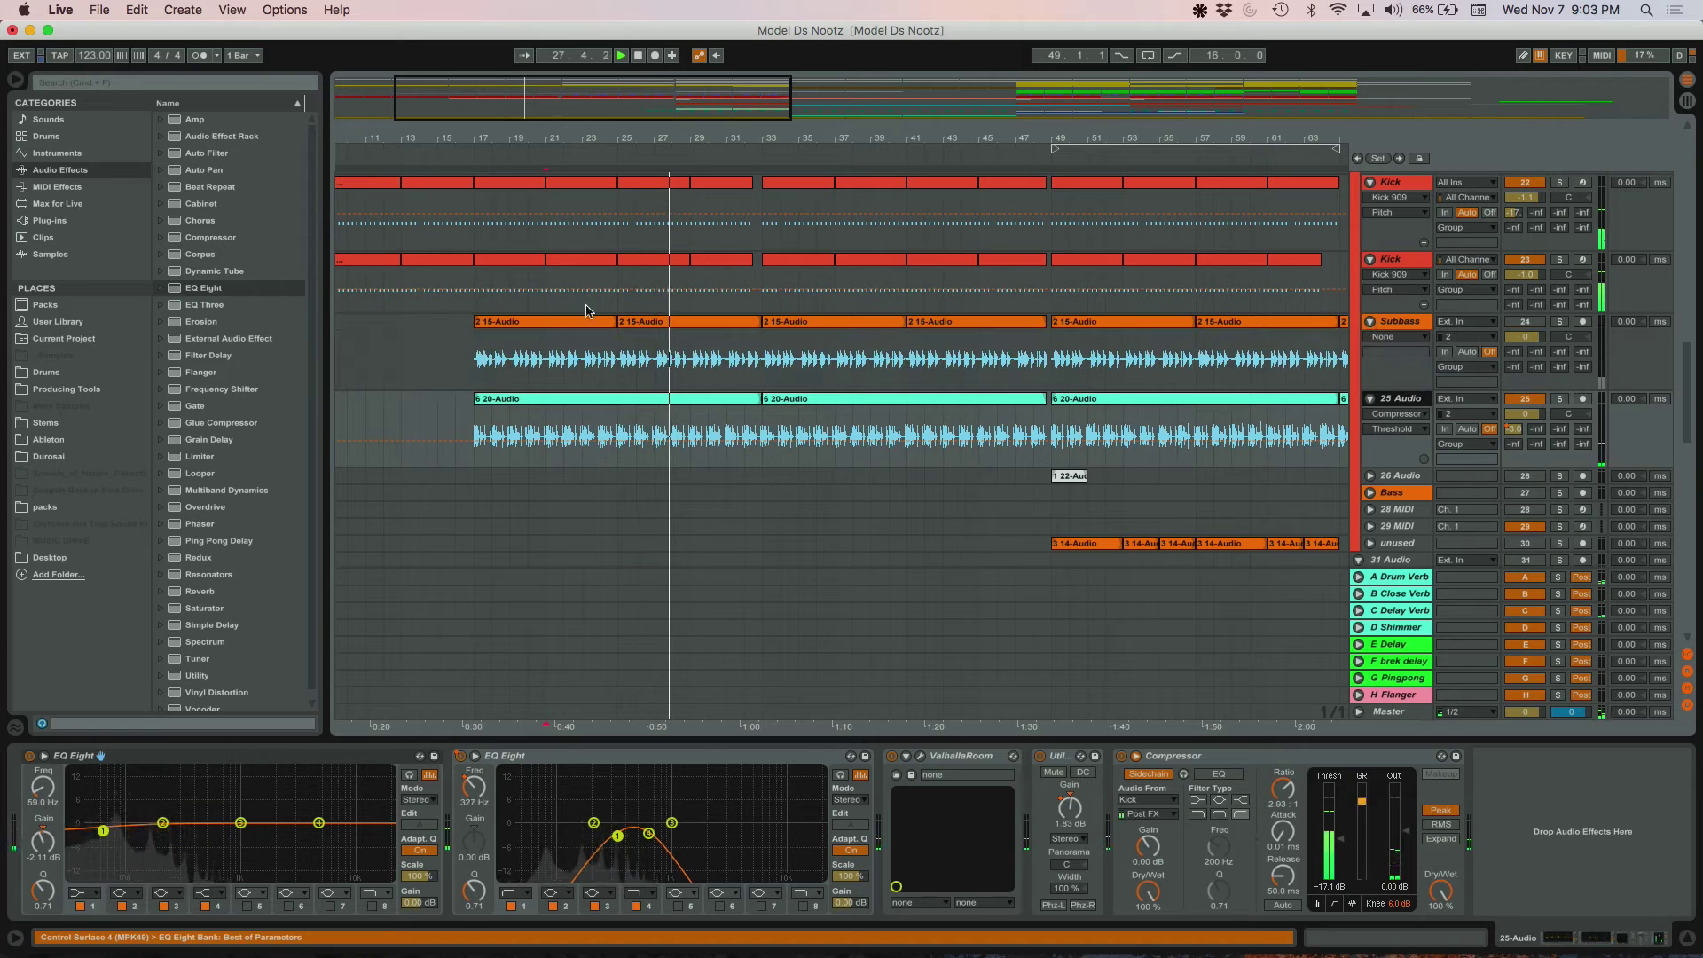
left_click(656, 327)
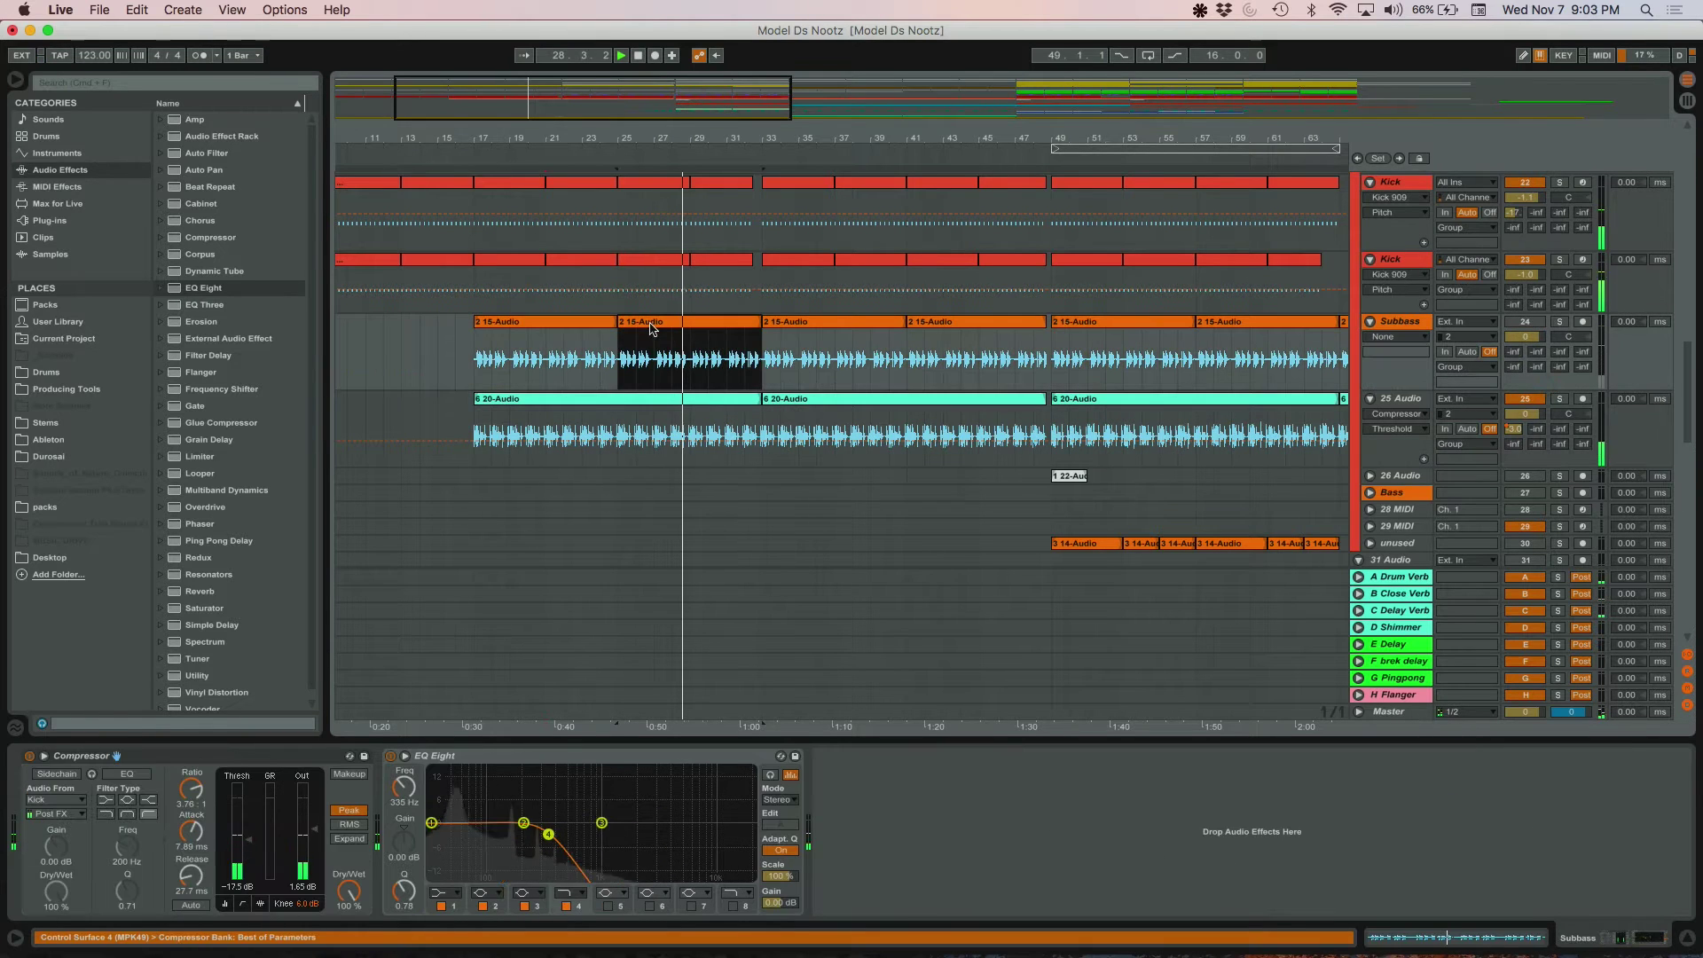
left_click(664, 398)
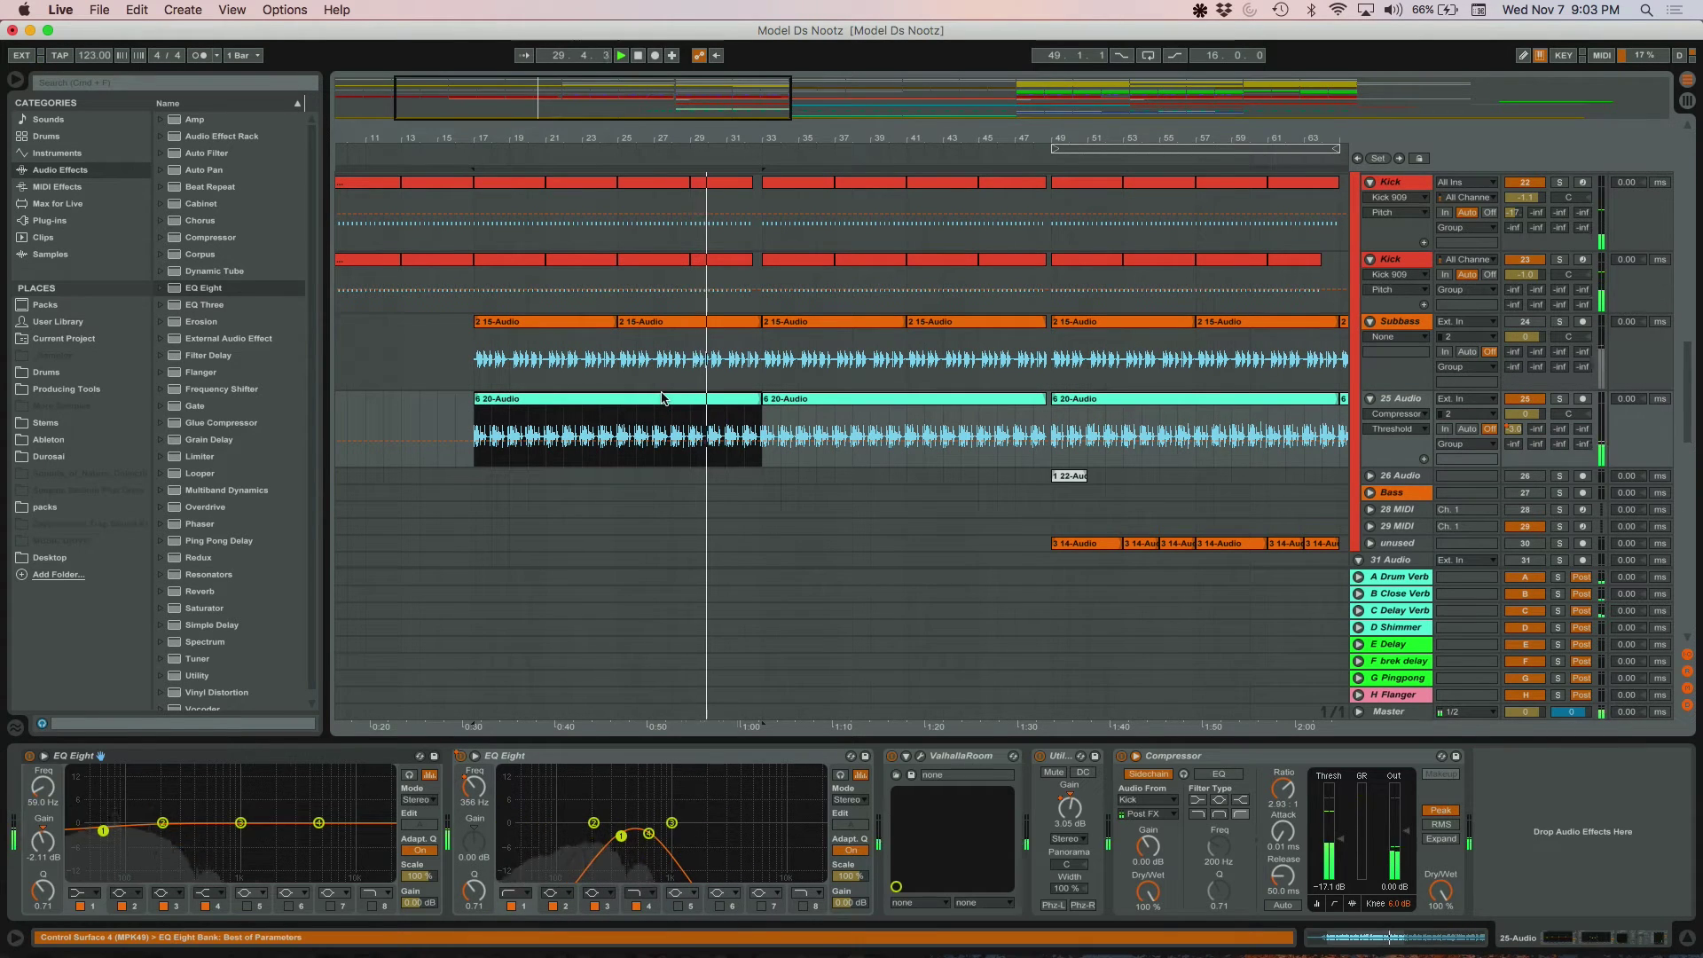
double_click(715, 103)
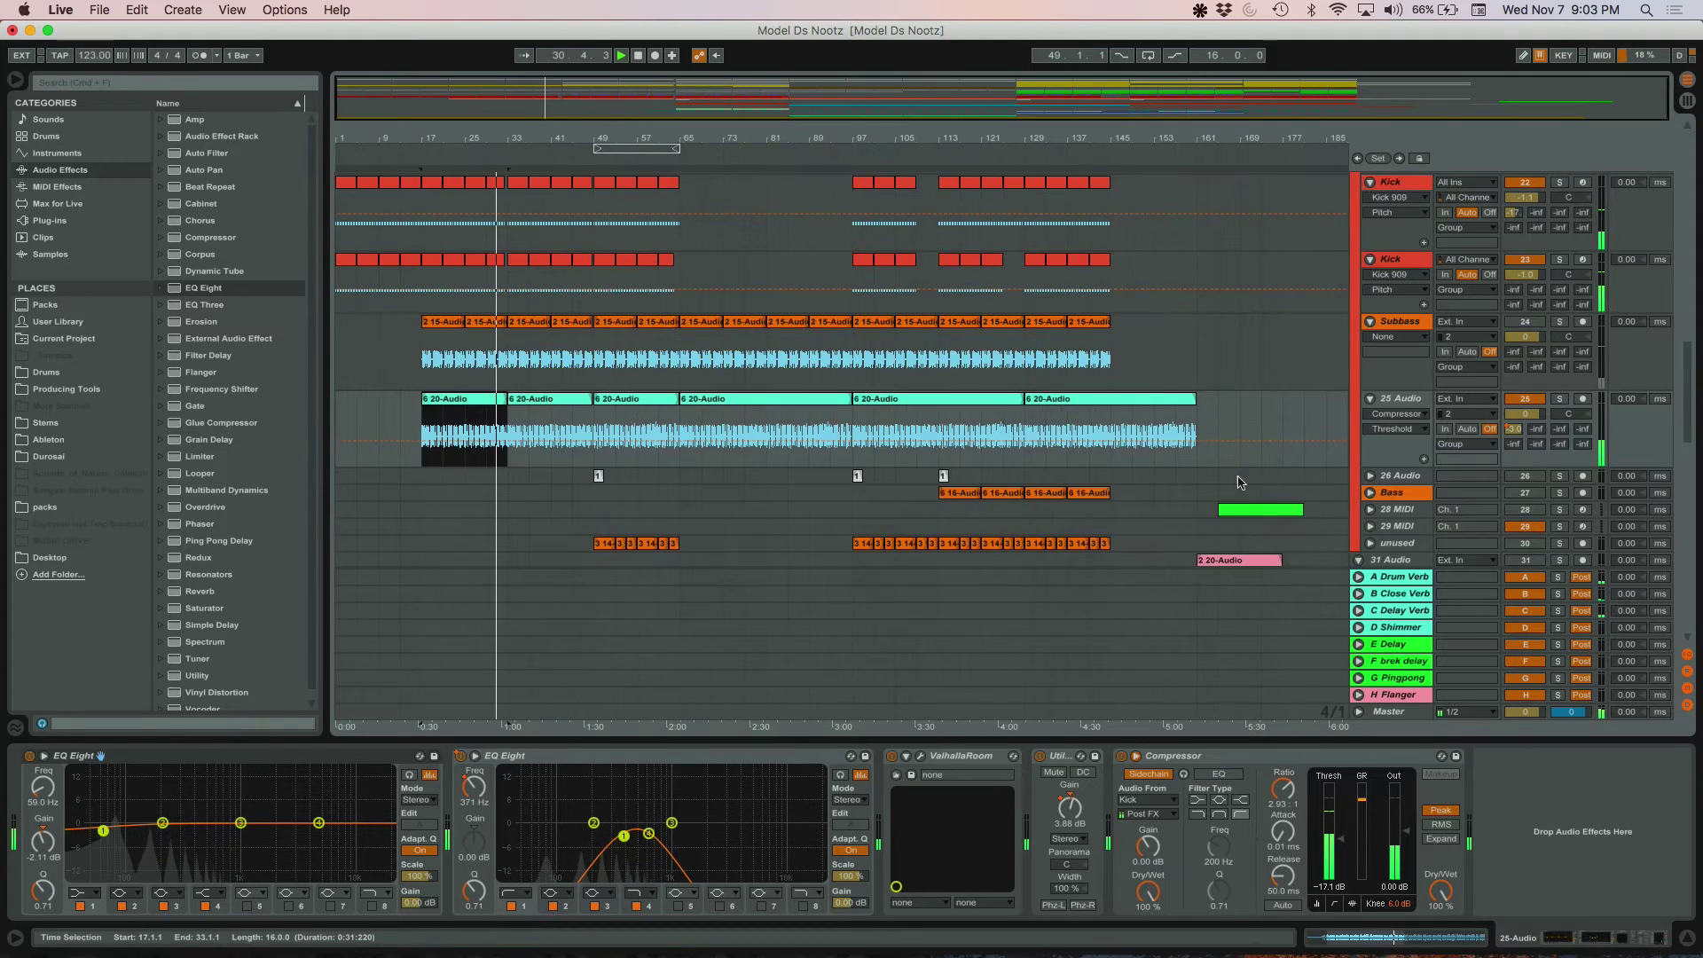
- Examine the drum, snare, percussion and bass layers during playback, placing the insert marker at bar 45 on the Snare and 25 Audio tracks
scroll(1043, 351, "up", 10)
scroll(1012, 302, "up", 5)
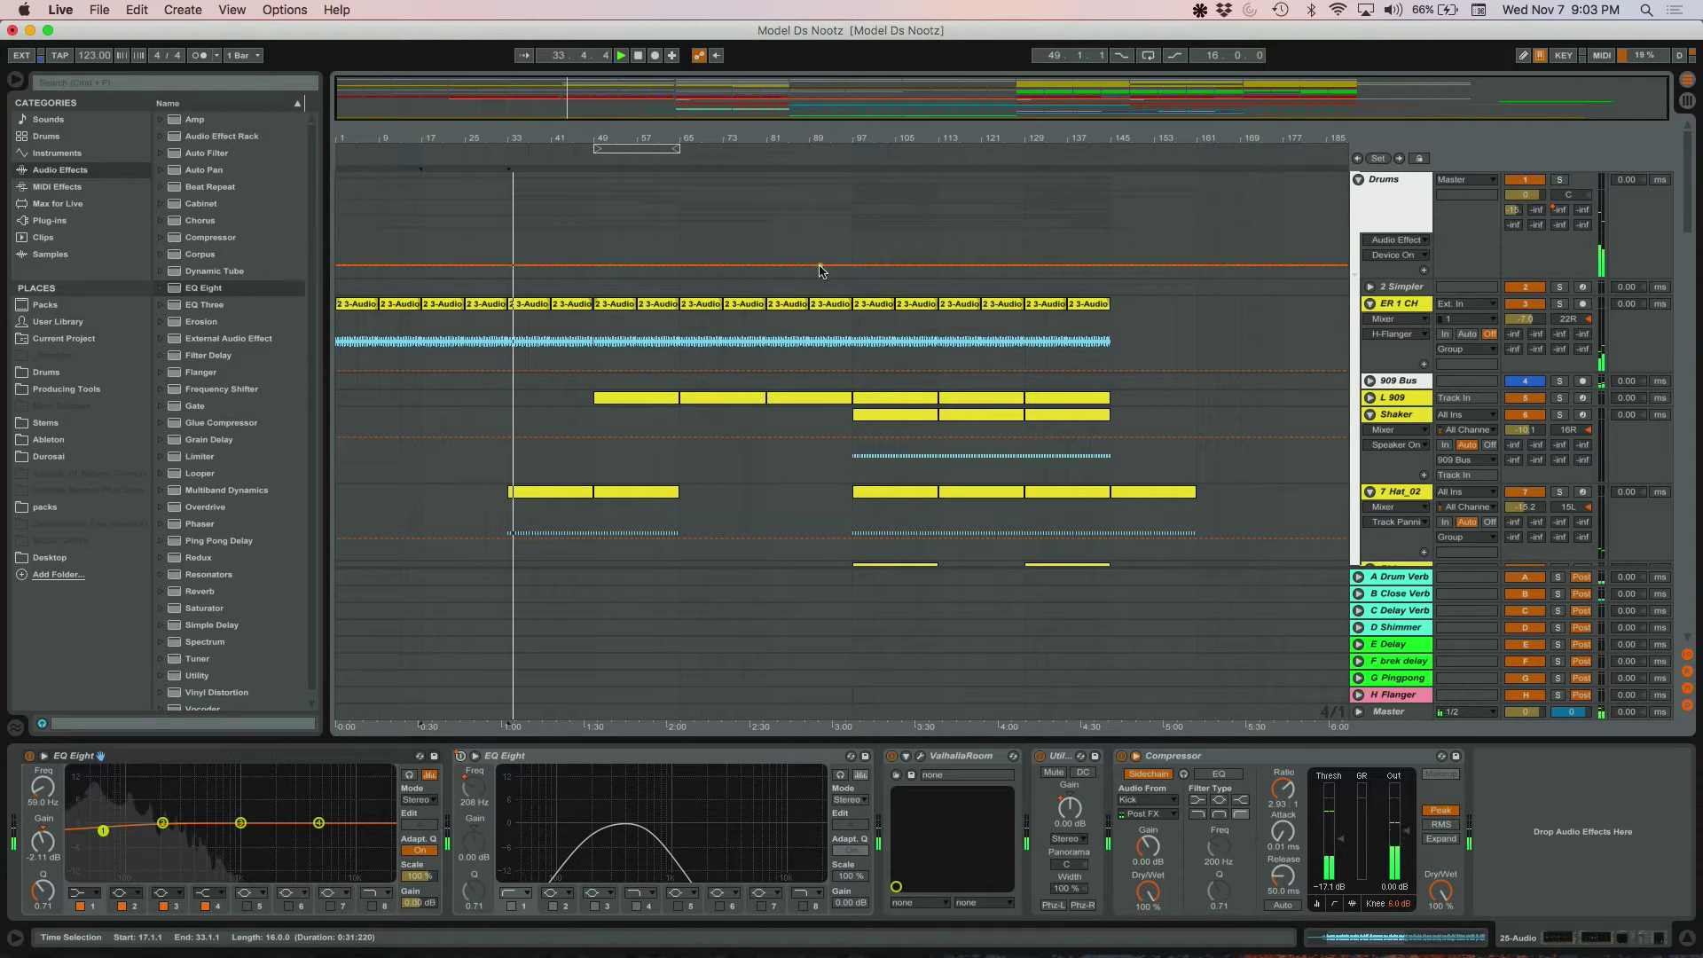
left_click(610, 161)
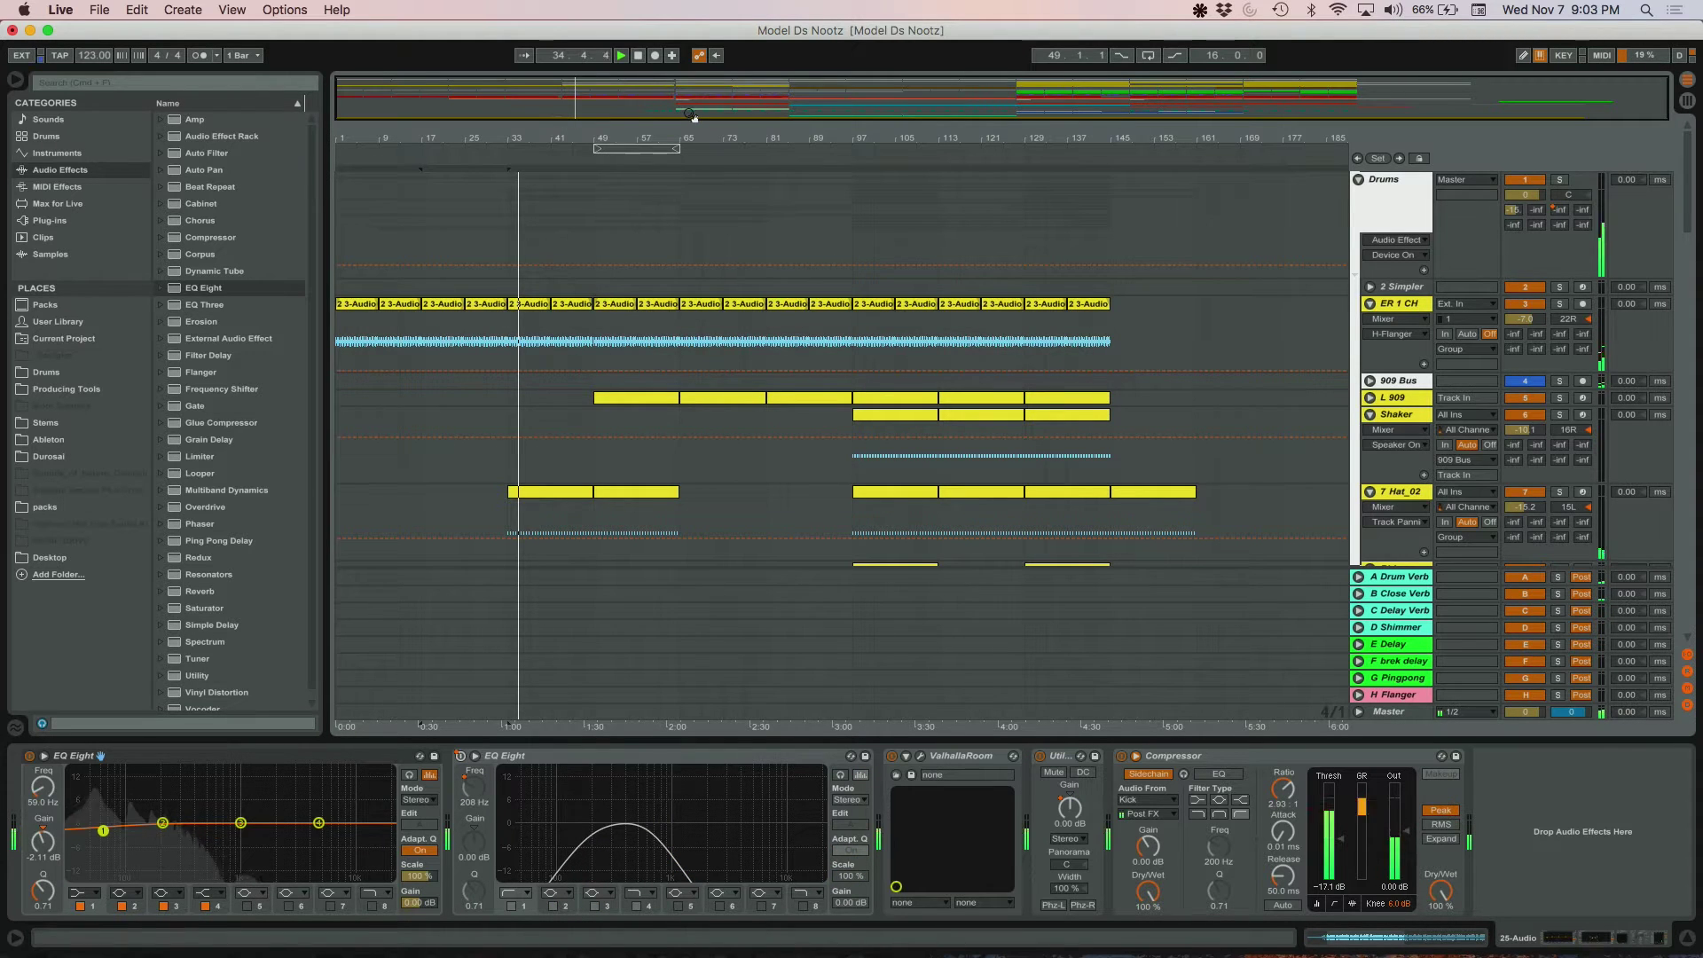
scroll(612, 246, "down", 10)
scroll(613, 246, "down", 10)
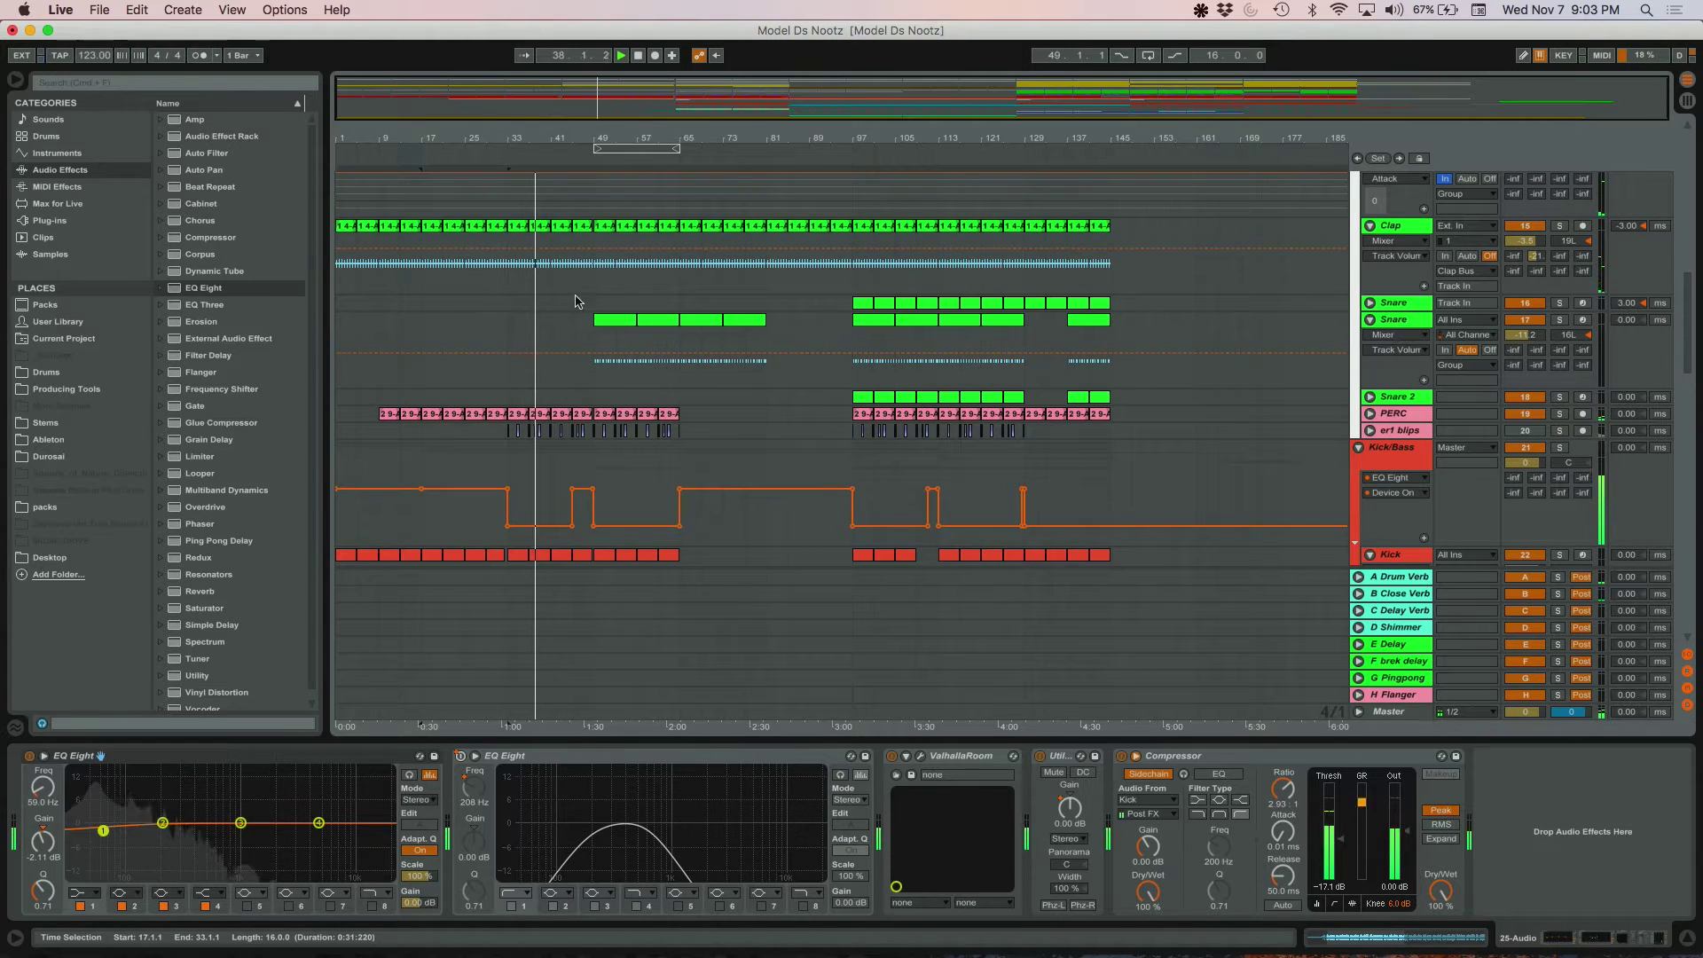
left_click(575, 325)
scroll(575, 329, "up", 10)
scroll(577, 328, "down", 10)
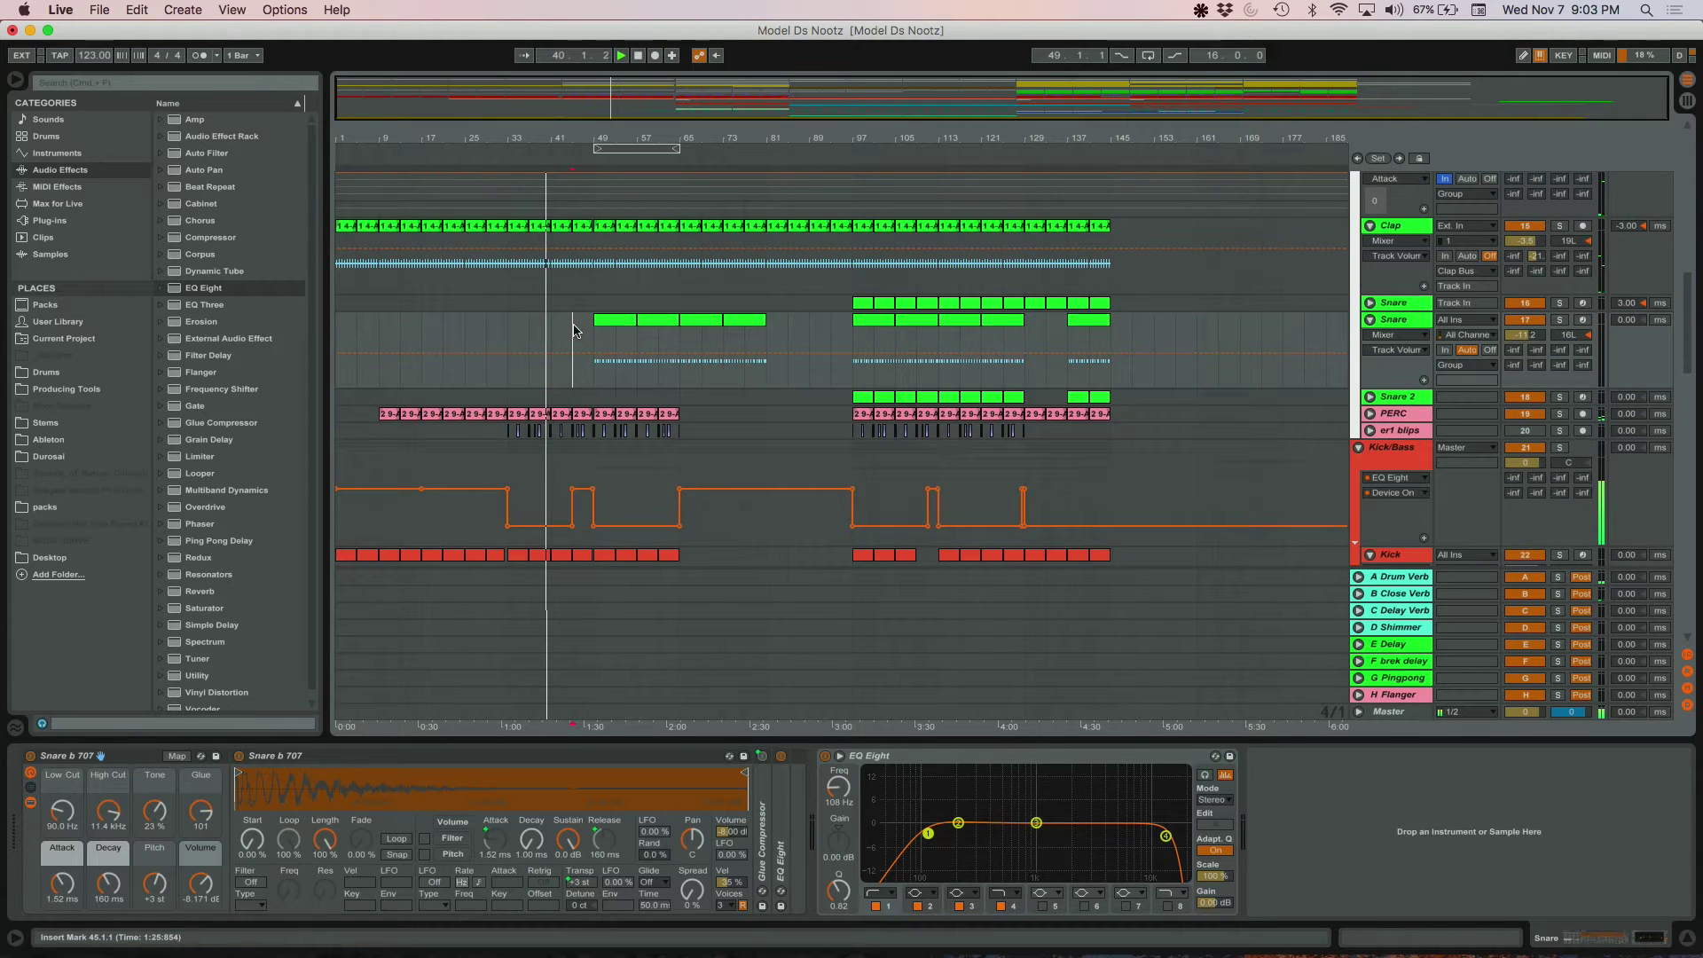
scroll(575, 330, "down", 5)
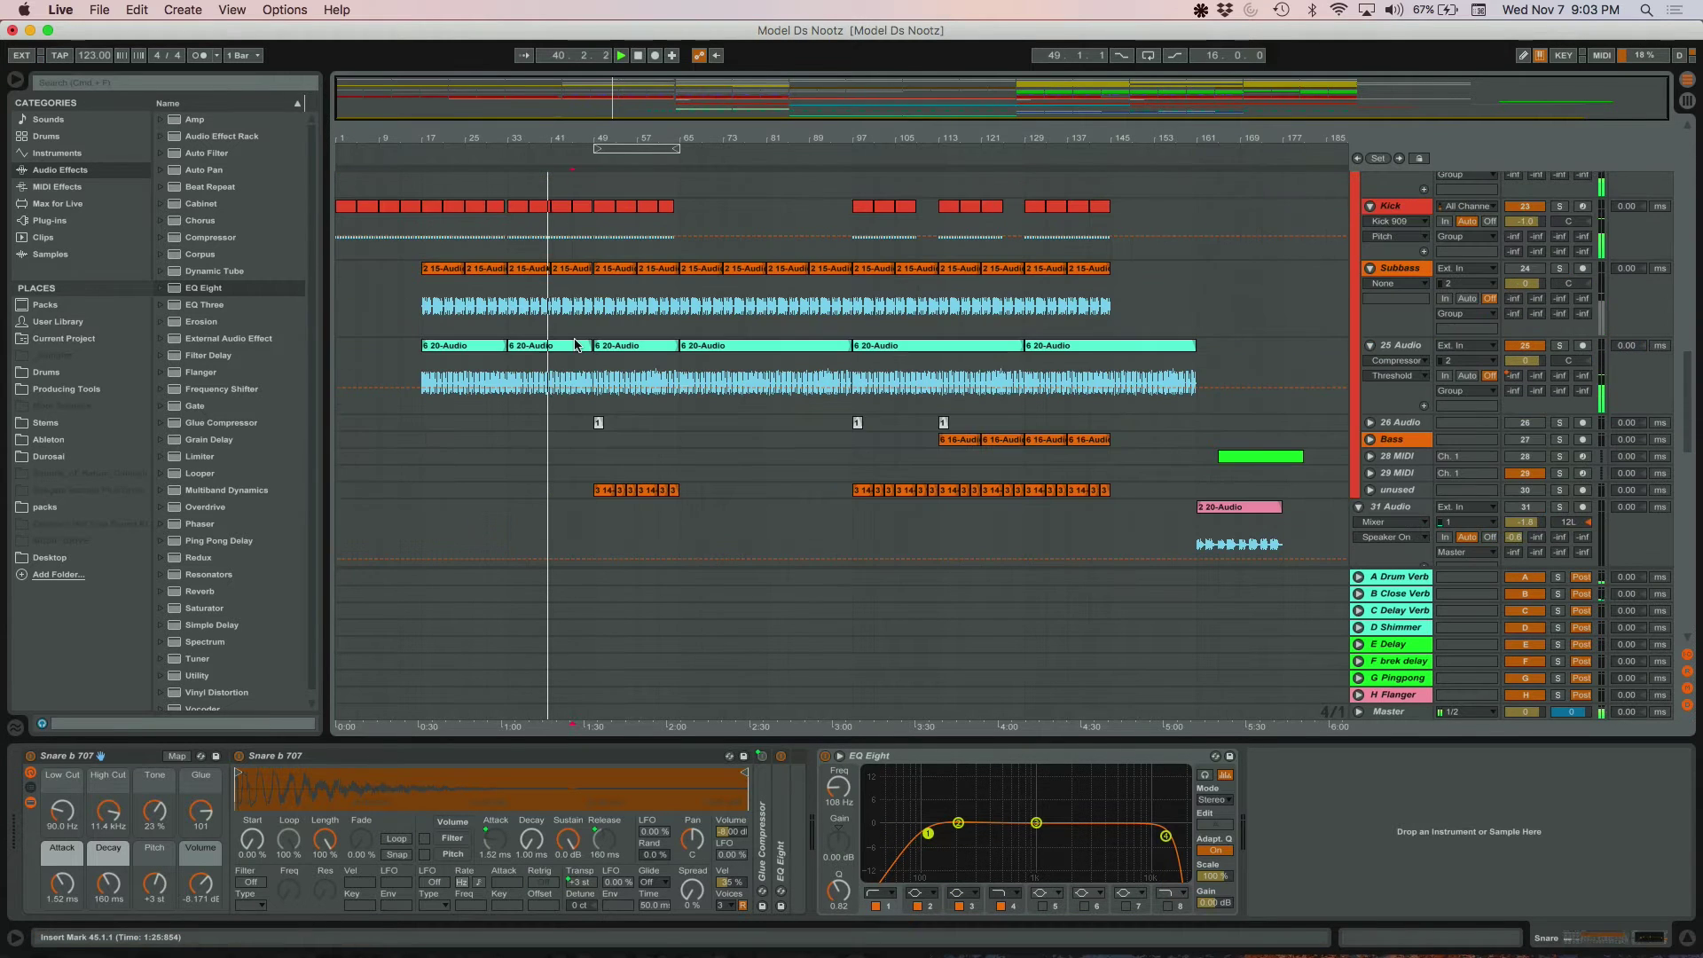
left_click(573, 382)
scroll(611, 386, "up", 15)
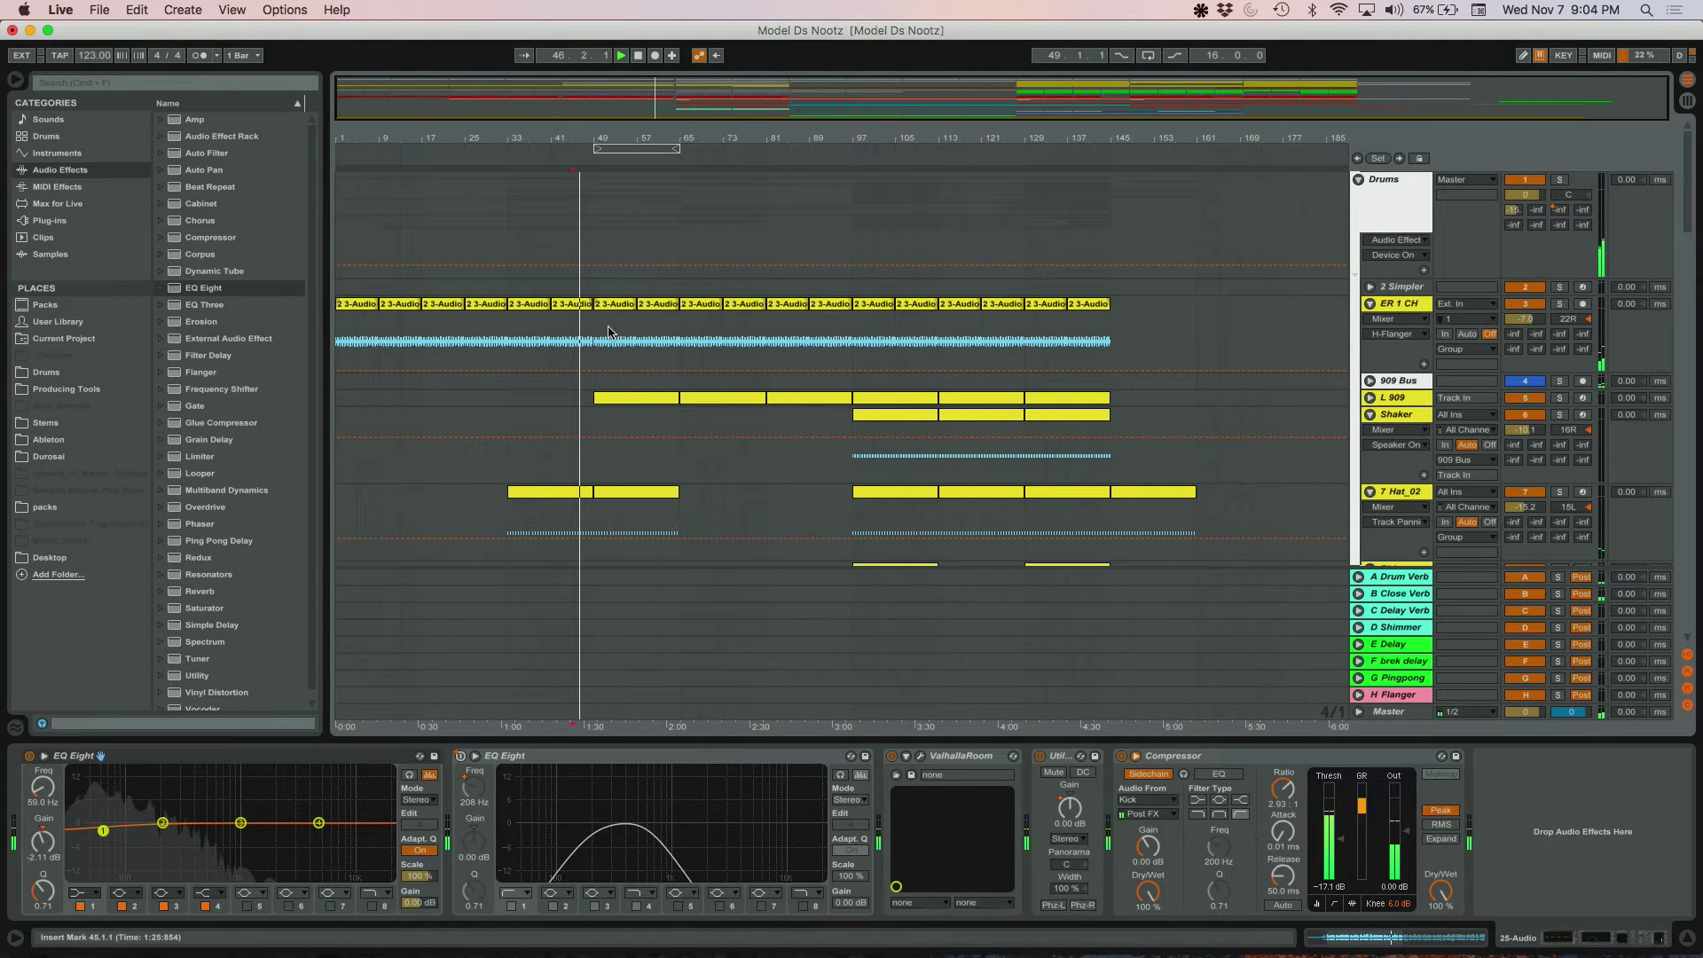
scroll(607, 333, "down", 5)
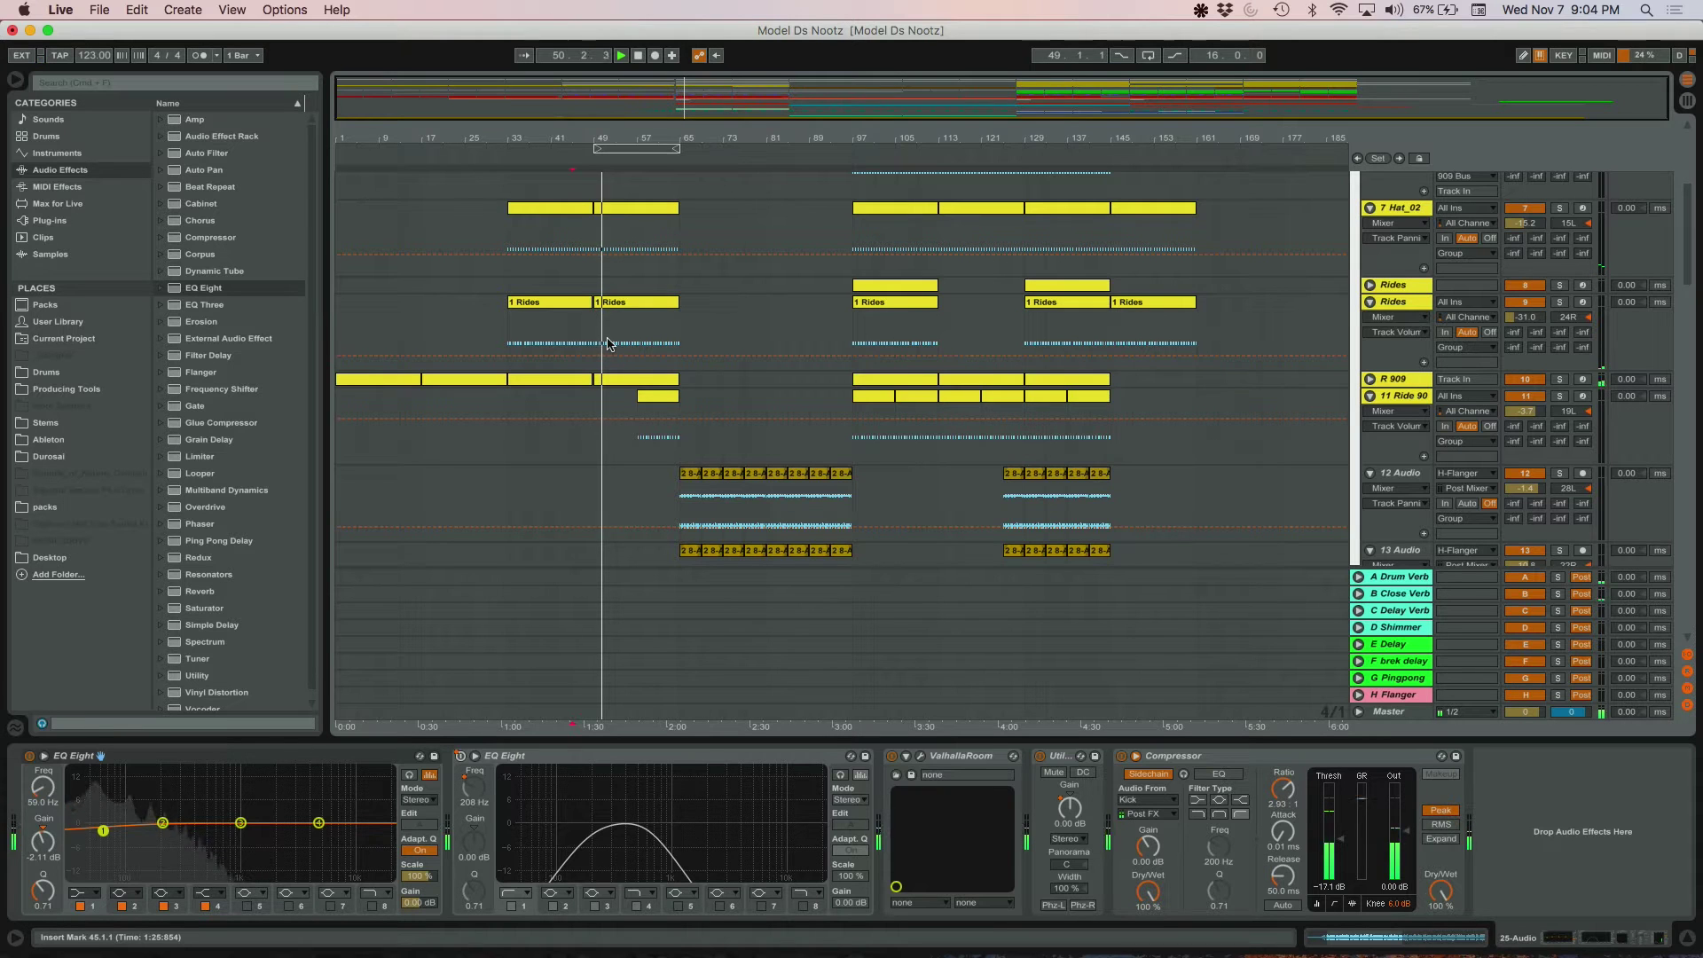
scroll(627, 329, "up", 6)
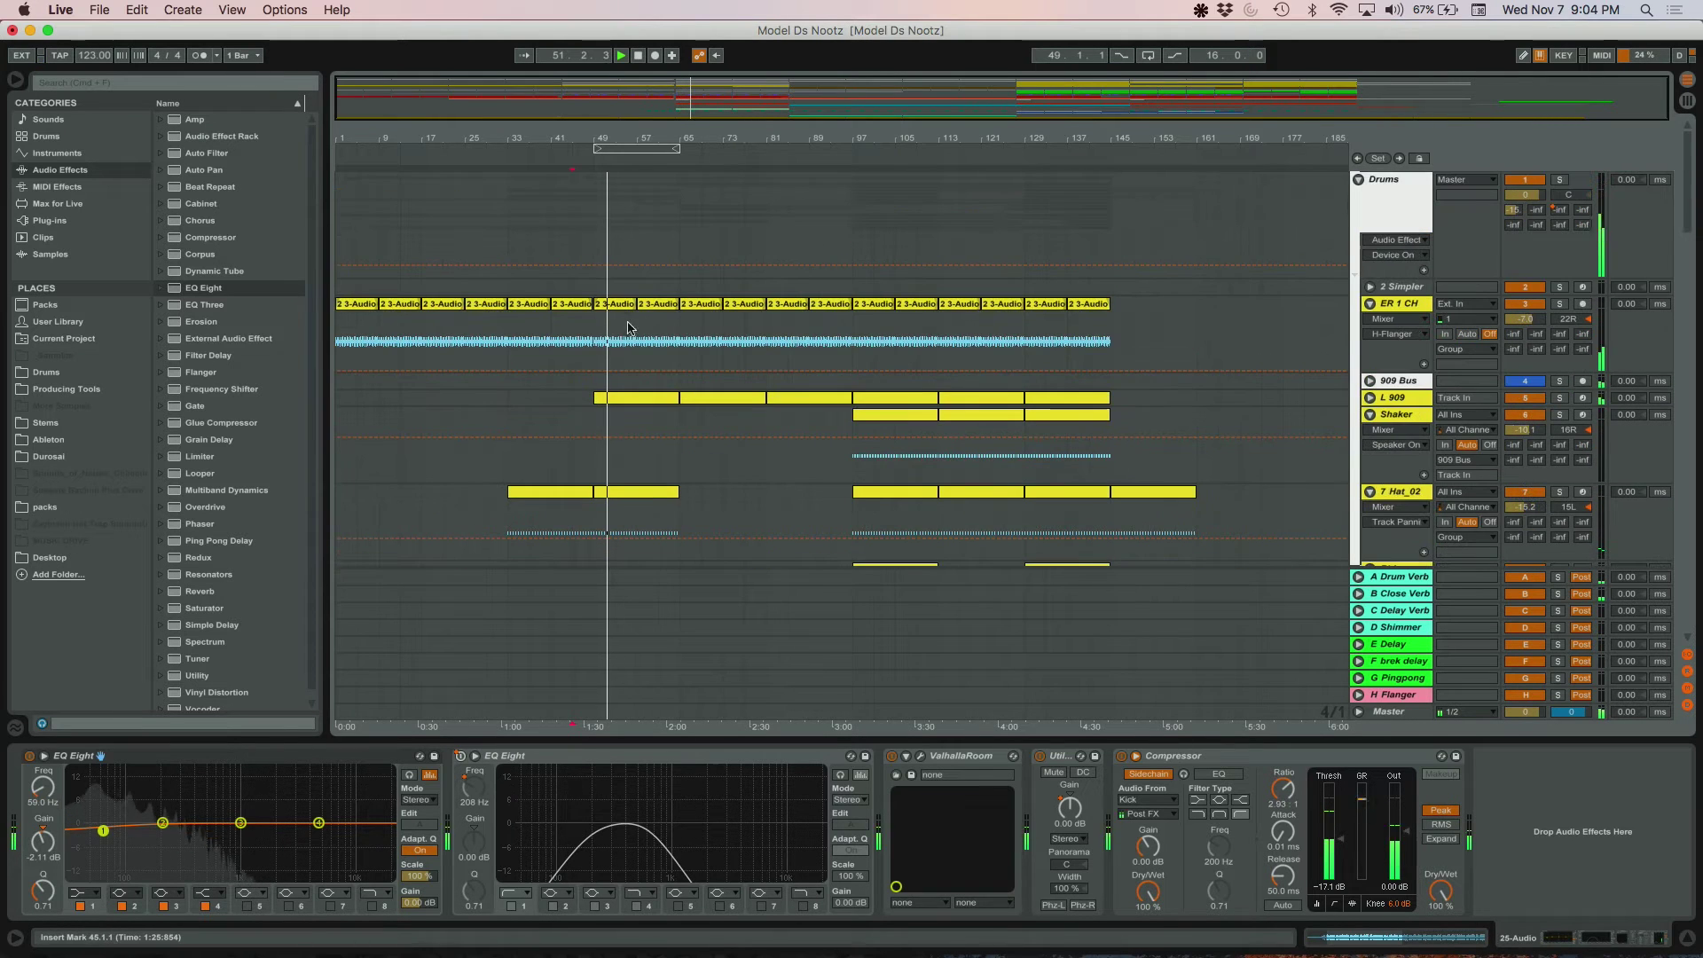
- Play the arrangement from bar 65 and briefly solo the Model D track
left_click(666, 230)
key("space")
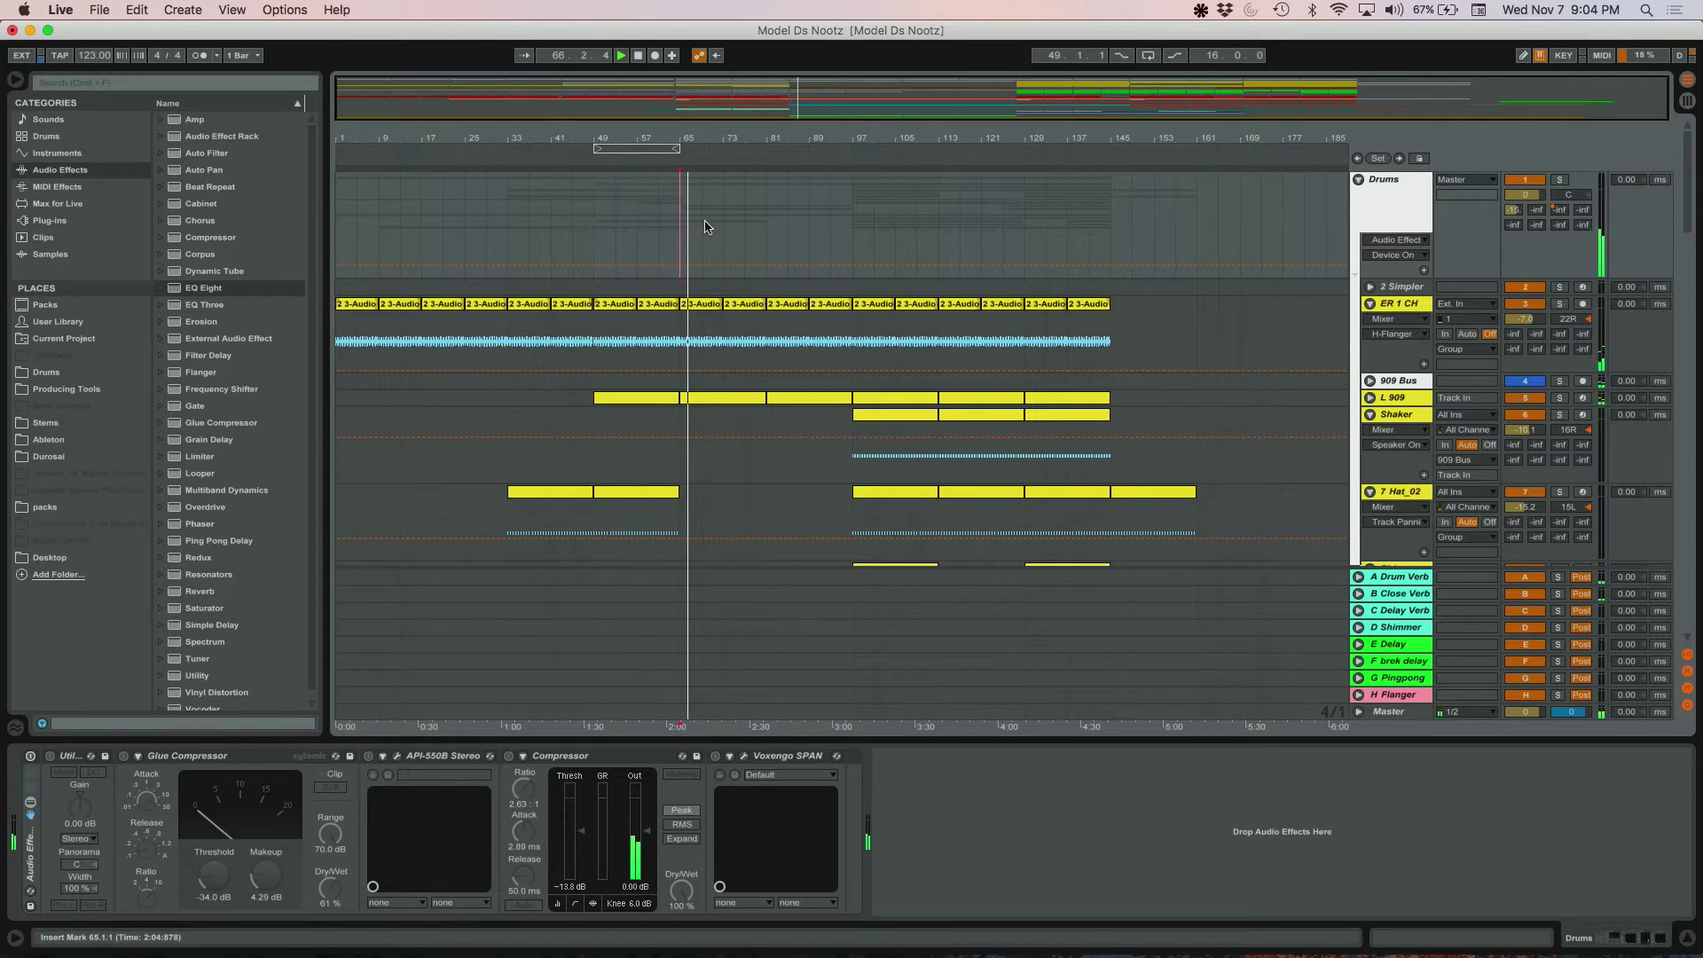
scroll(728, 267, "down", 10)
scroll(796, 356, "down", 15)
scroll(957, 364, "down", 15)
left_click(1561, 337)
left_click(1561, 339)
- Restart playback from bar 93 on the 31 Audio track and review the clap, snare and drum layers around bar 97
left_click(801, 286)
key("space")
key("space")
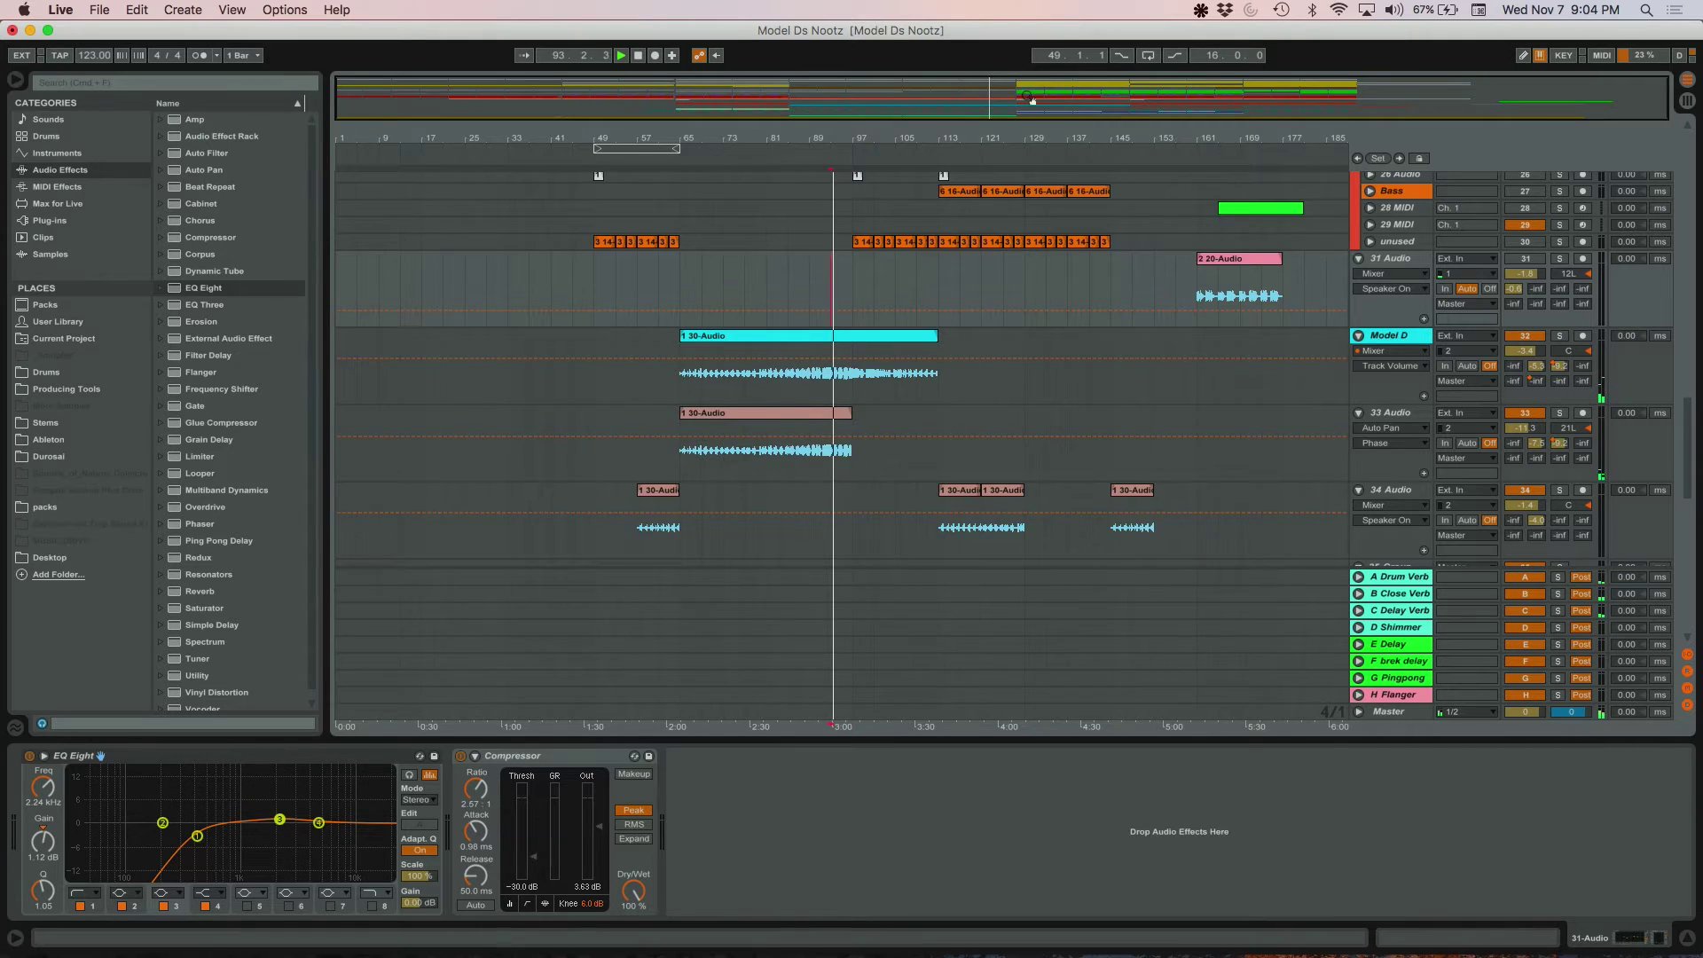
left_click_drag(1029, 97, 1027, 104)
scroll(868, 305, "up", 15)
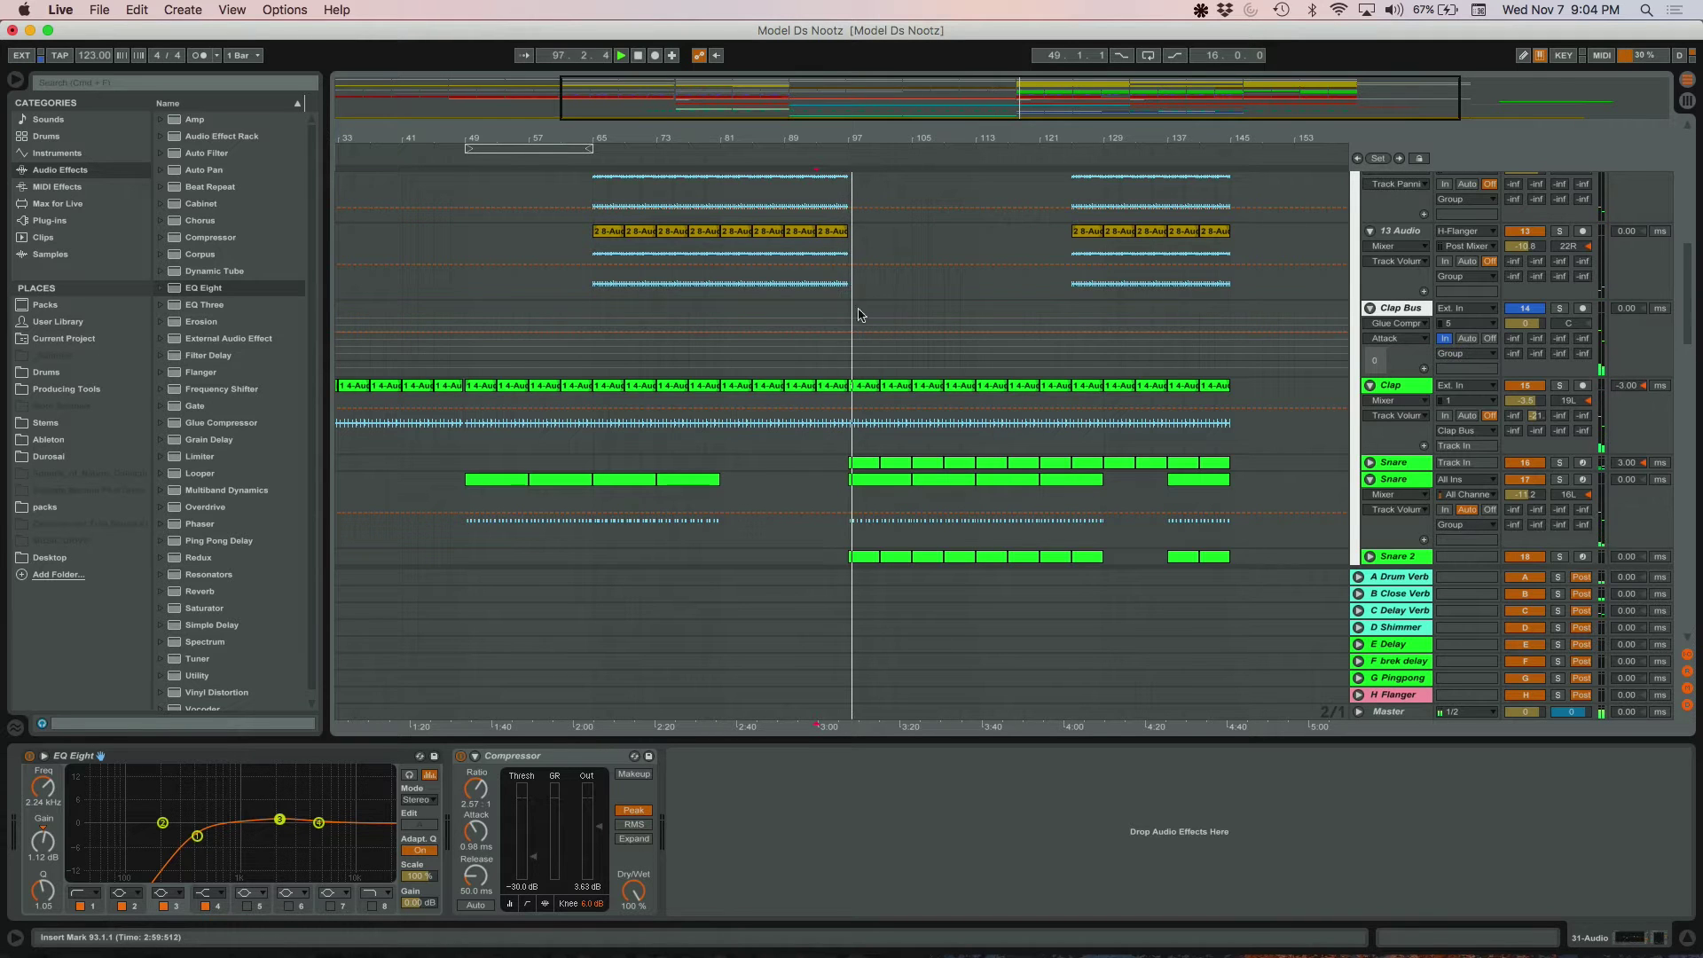
scroll(980, 312, "up", 10)
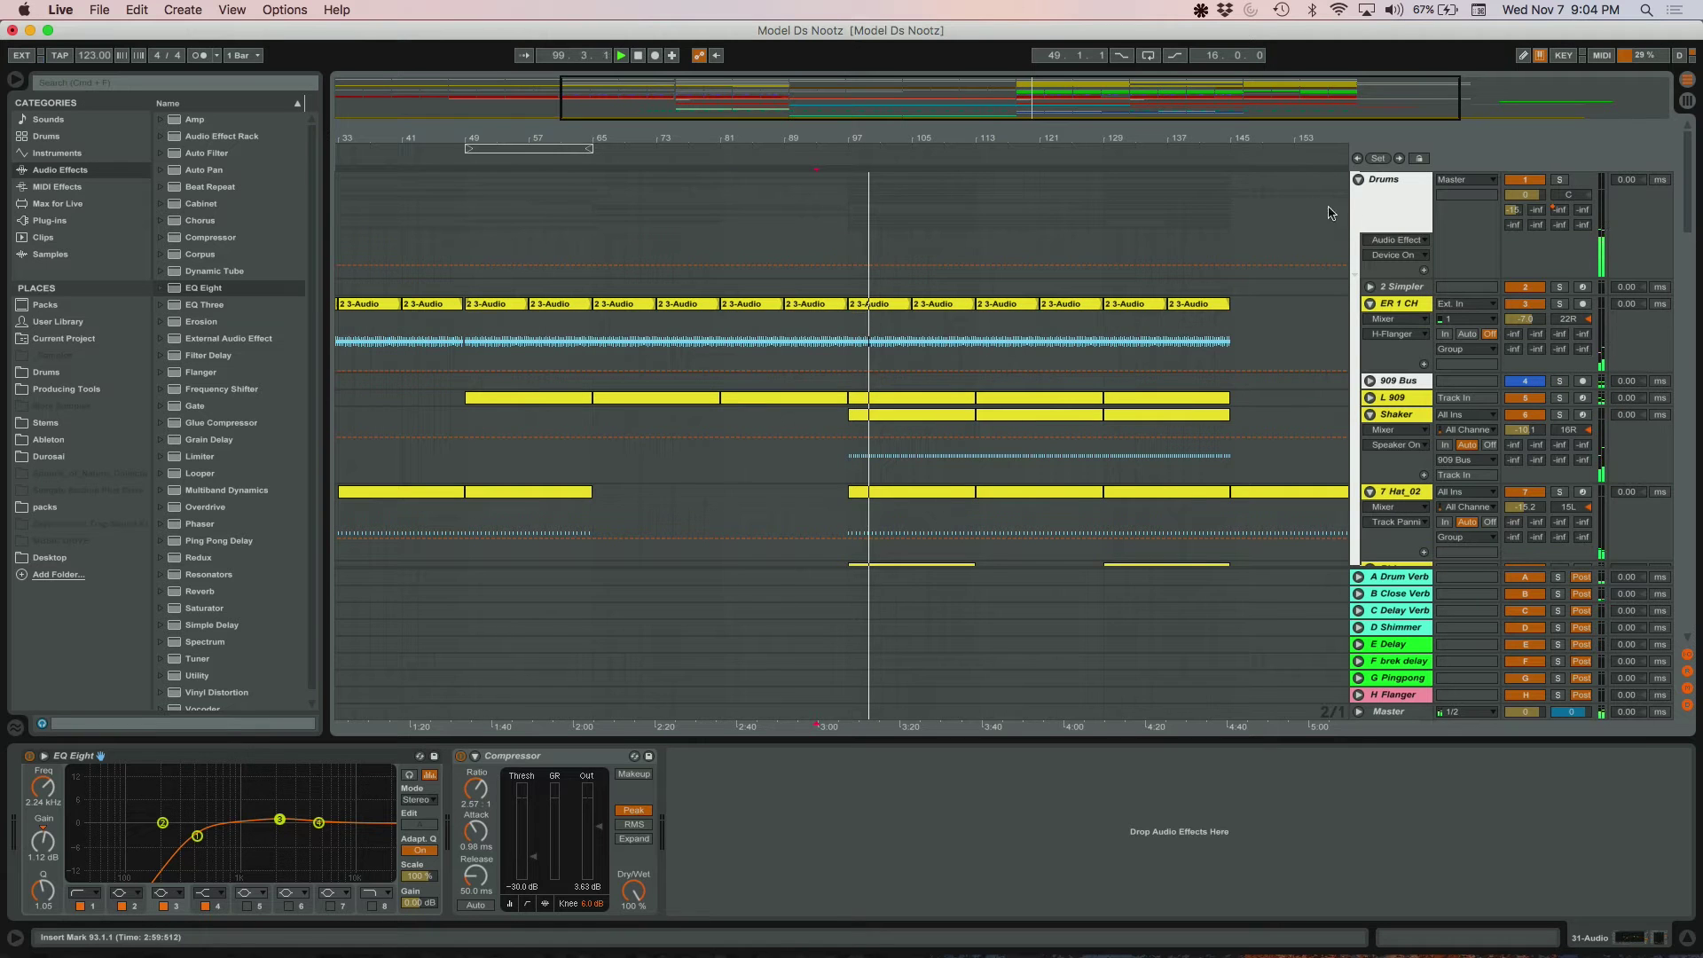
- Stop playback and inspect the device chains of the Drums group and the ER 1 CH track
key("space")
left_click(1386, 185)
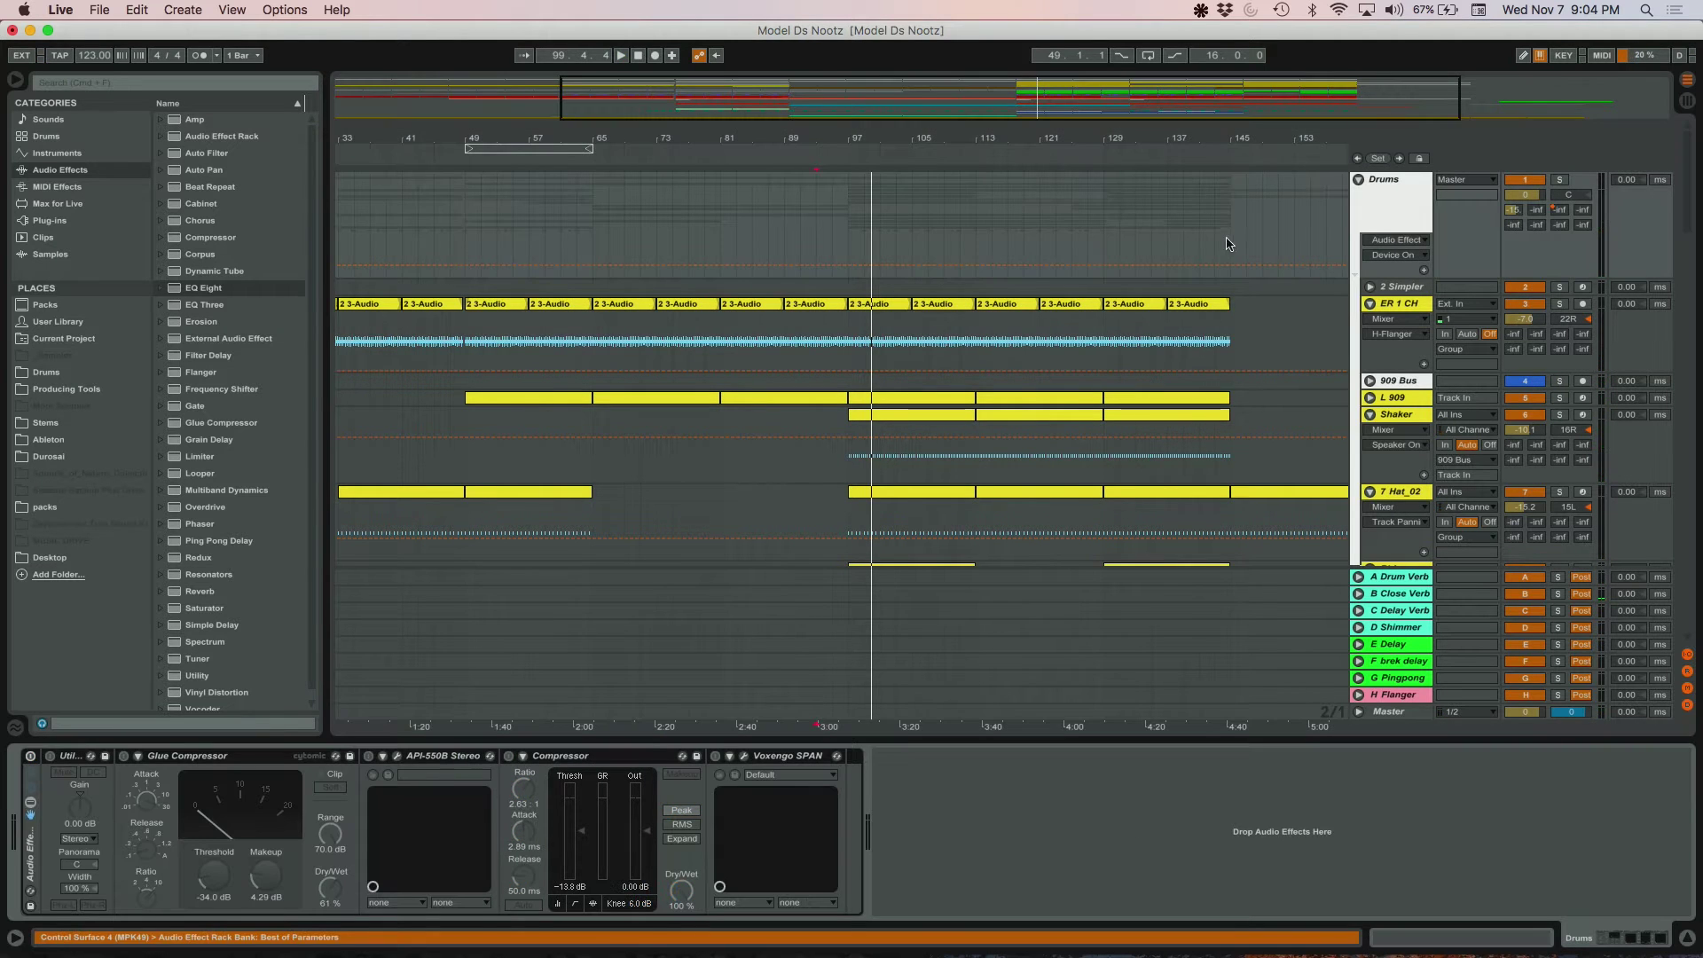
left_click(791, 240)
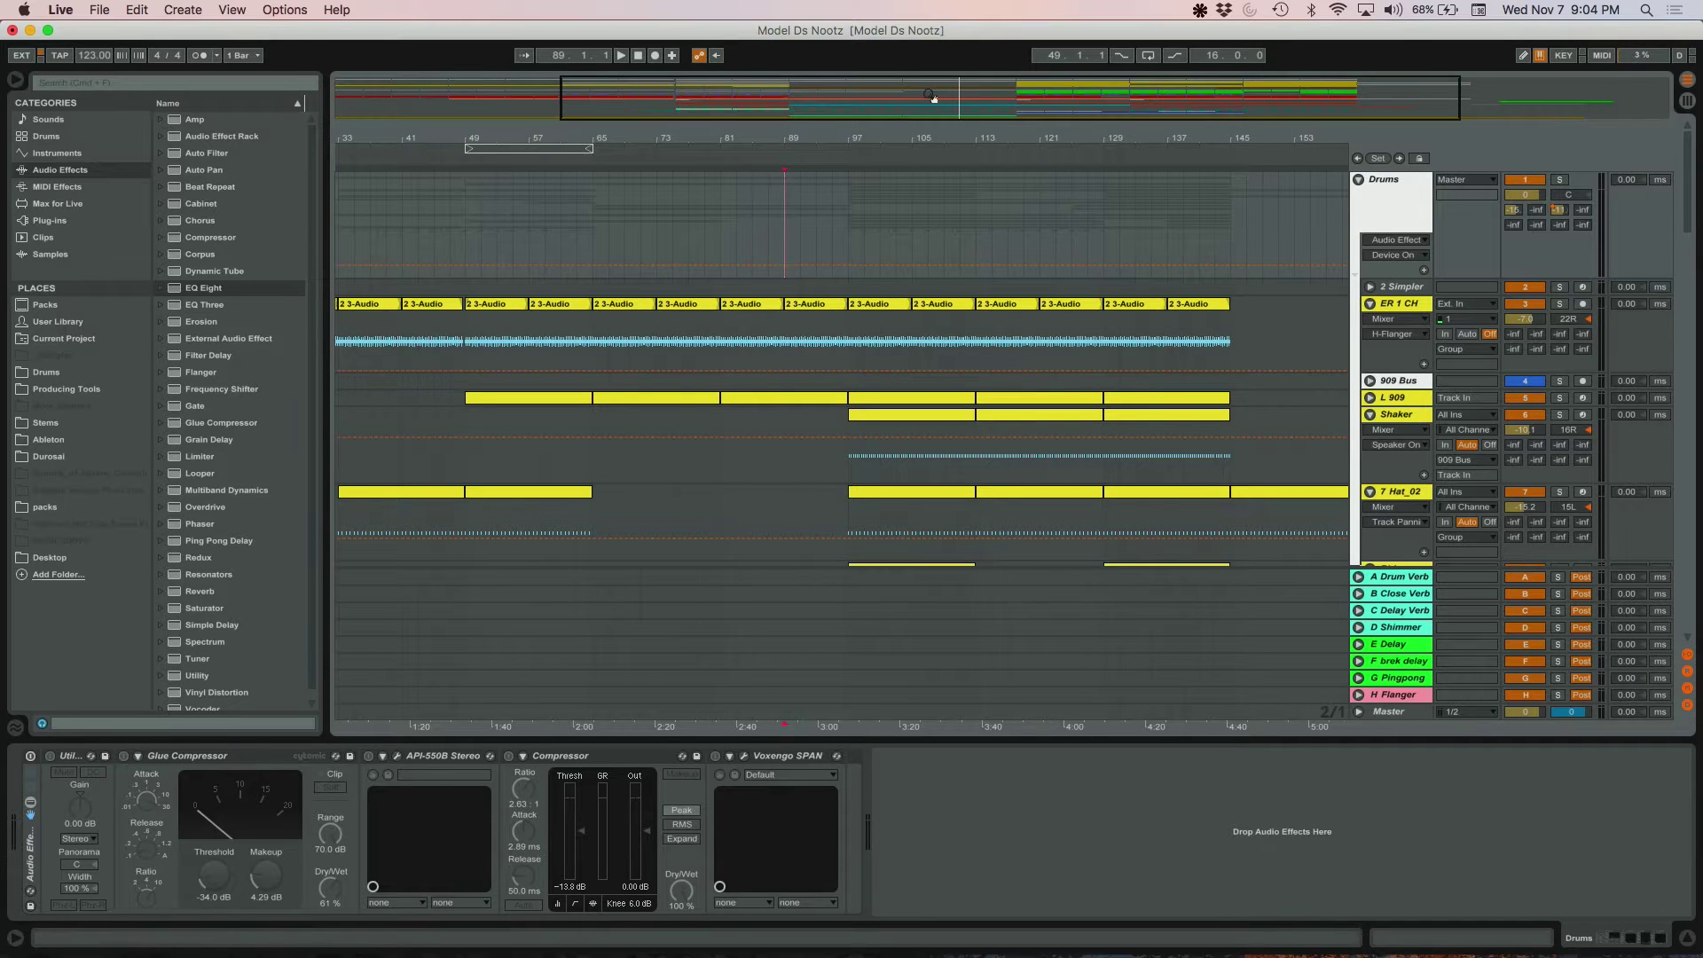
double_click(809, 119)
left_click(1402, 303)
scroll(498, 283, "down", 4)
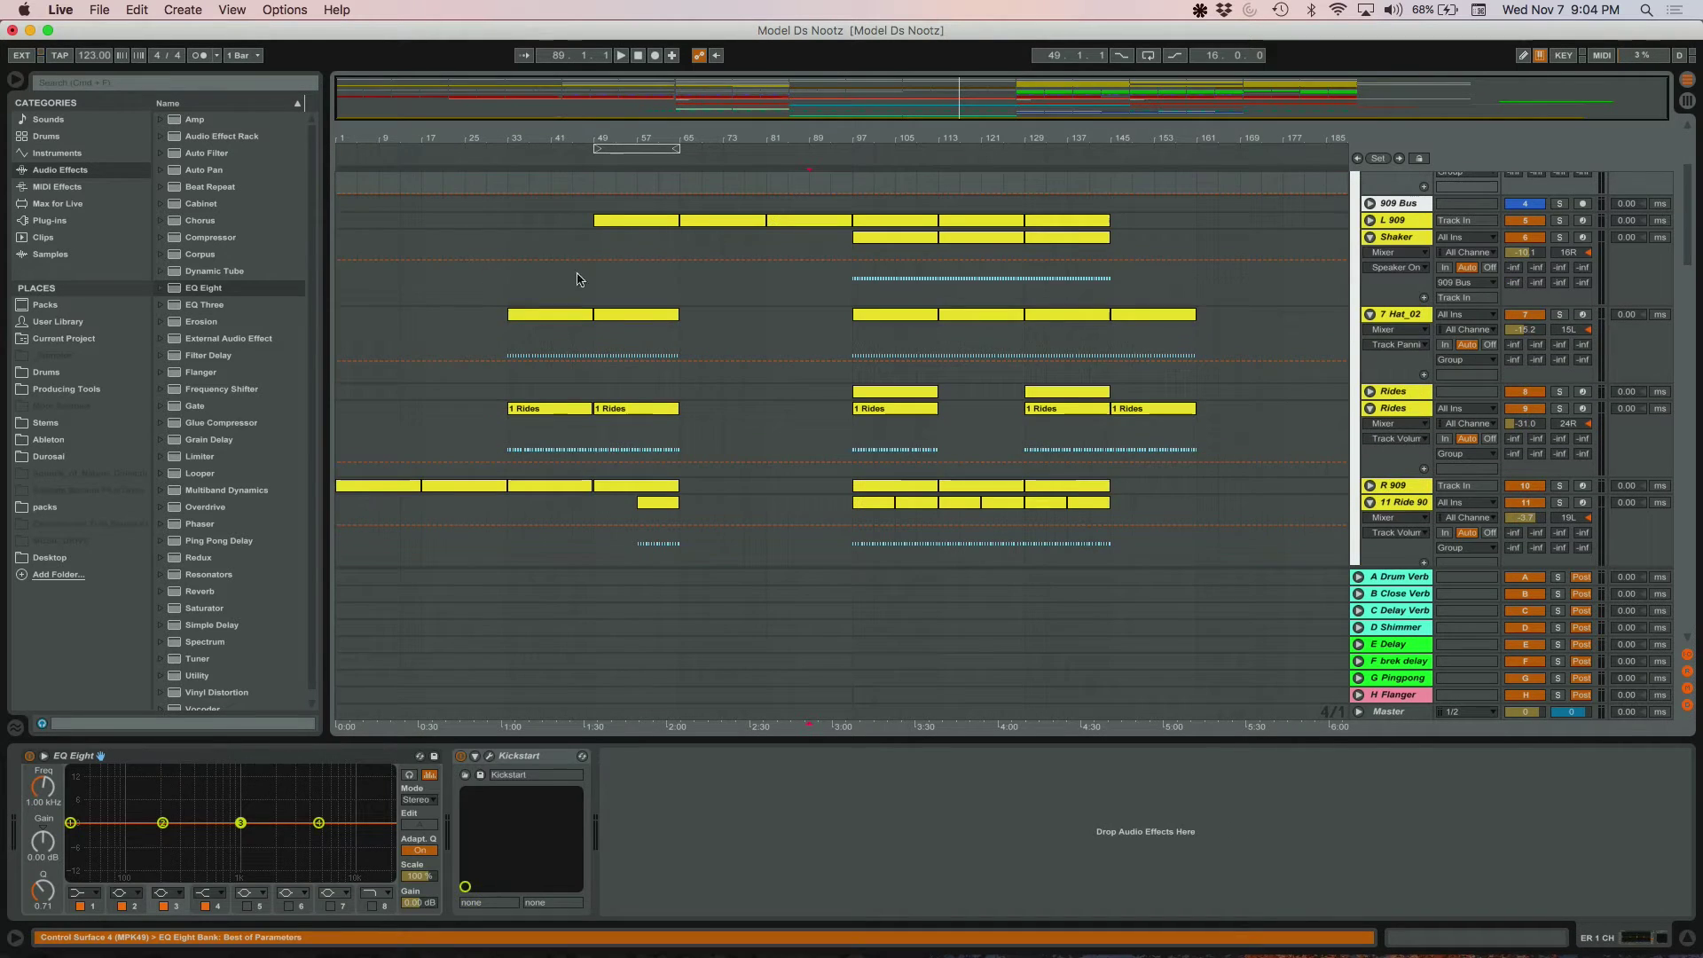
scroll(479, 146, "up", 4)
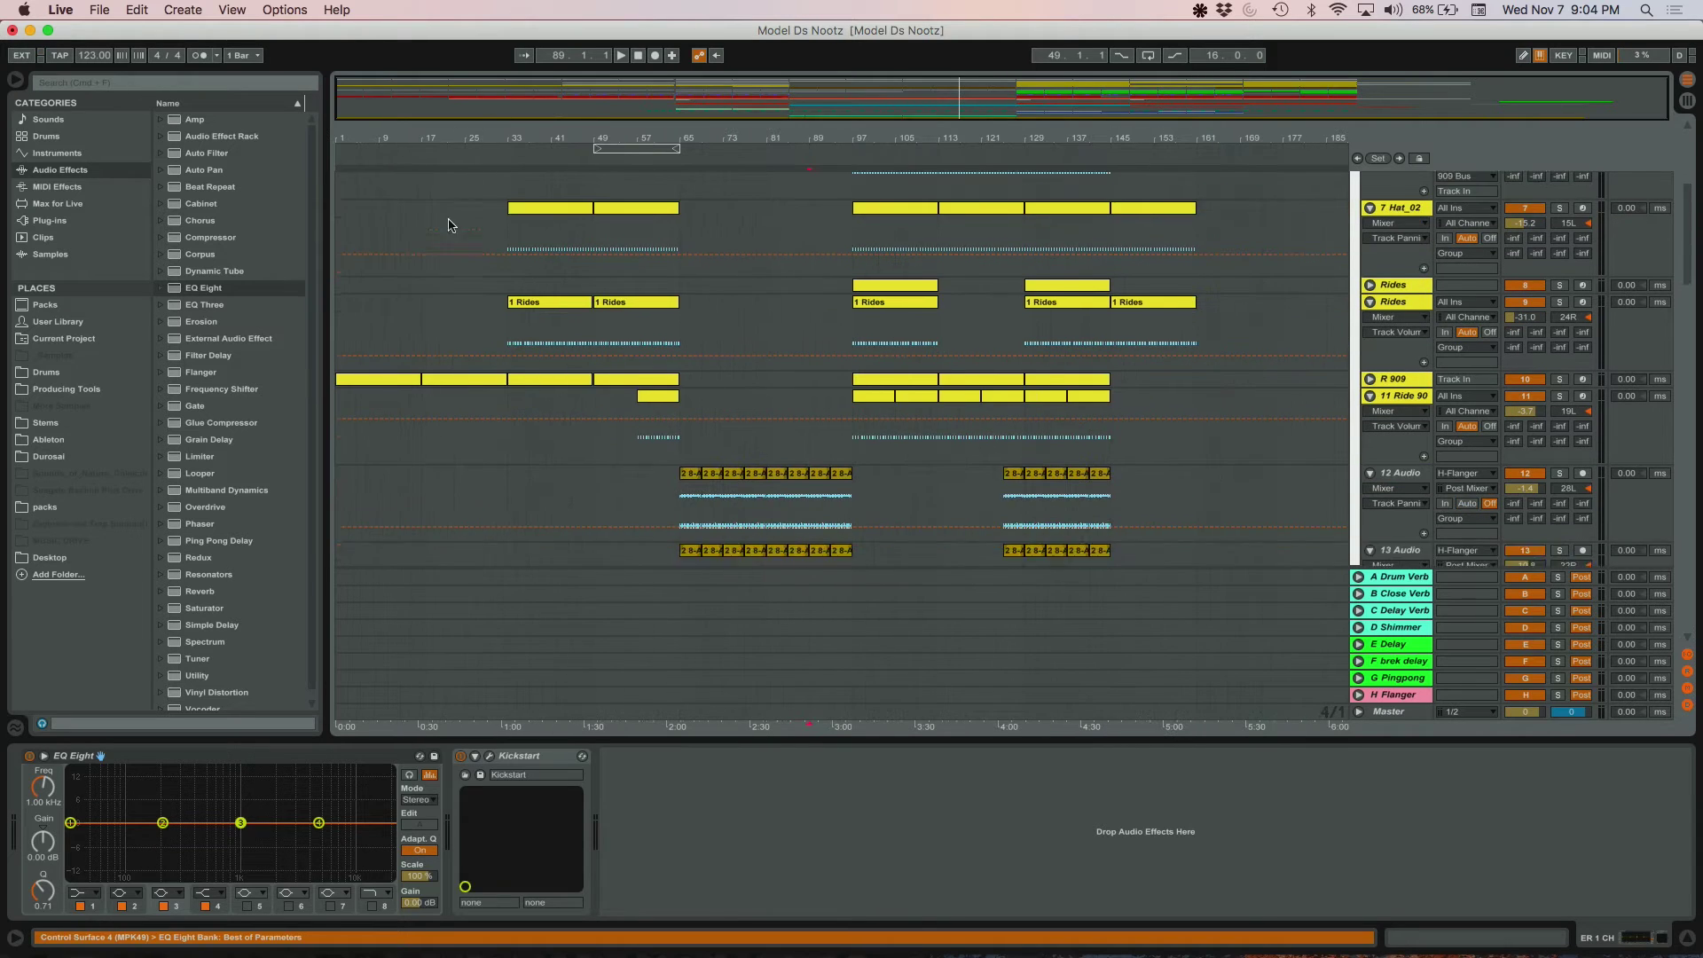
- Solo the ER 1 CH track and listen to it from bar 1
left_click(334, 195)
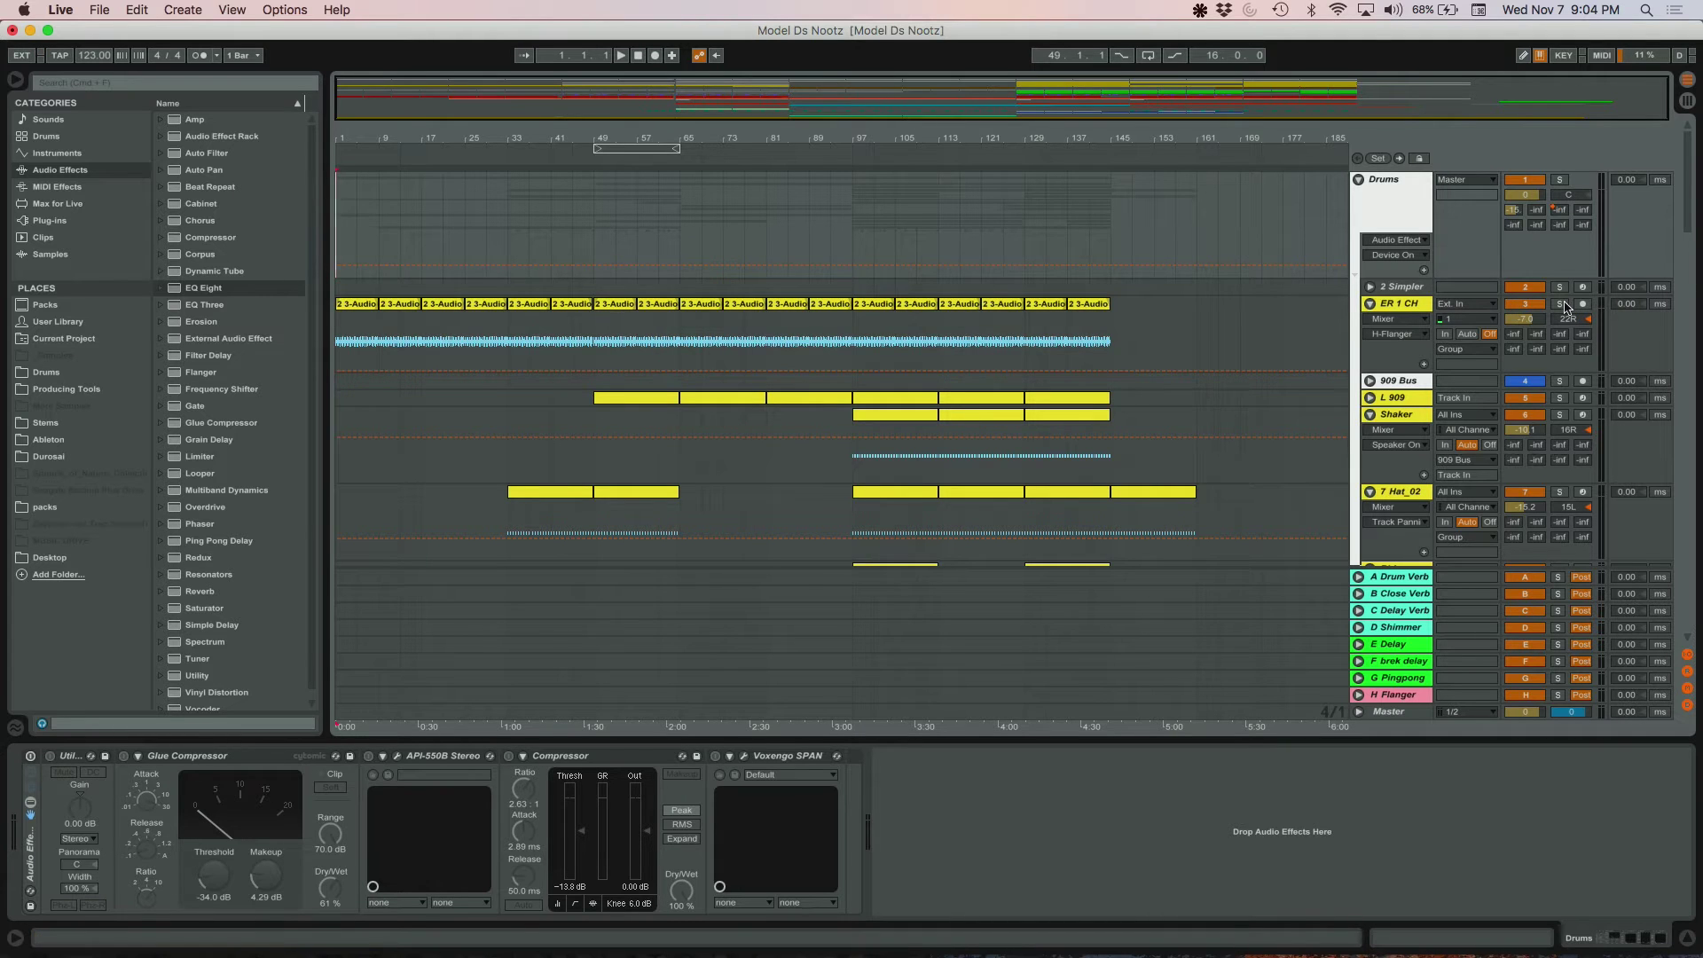
left_click(1400, 303)
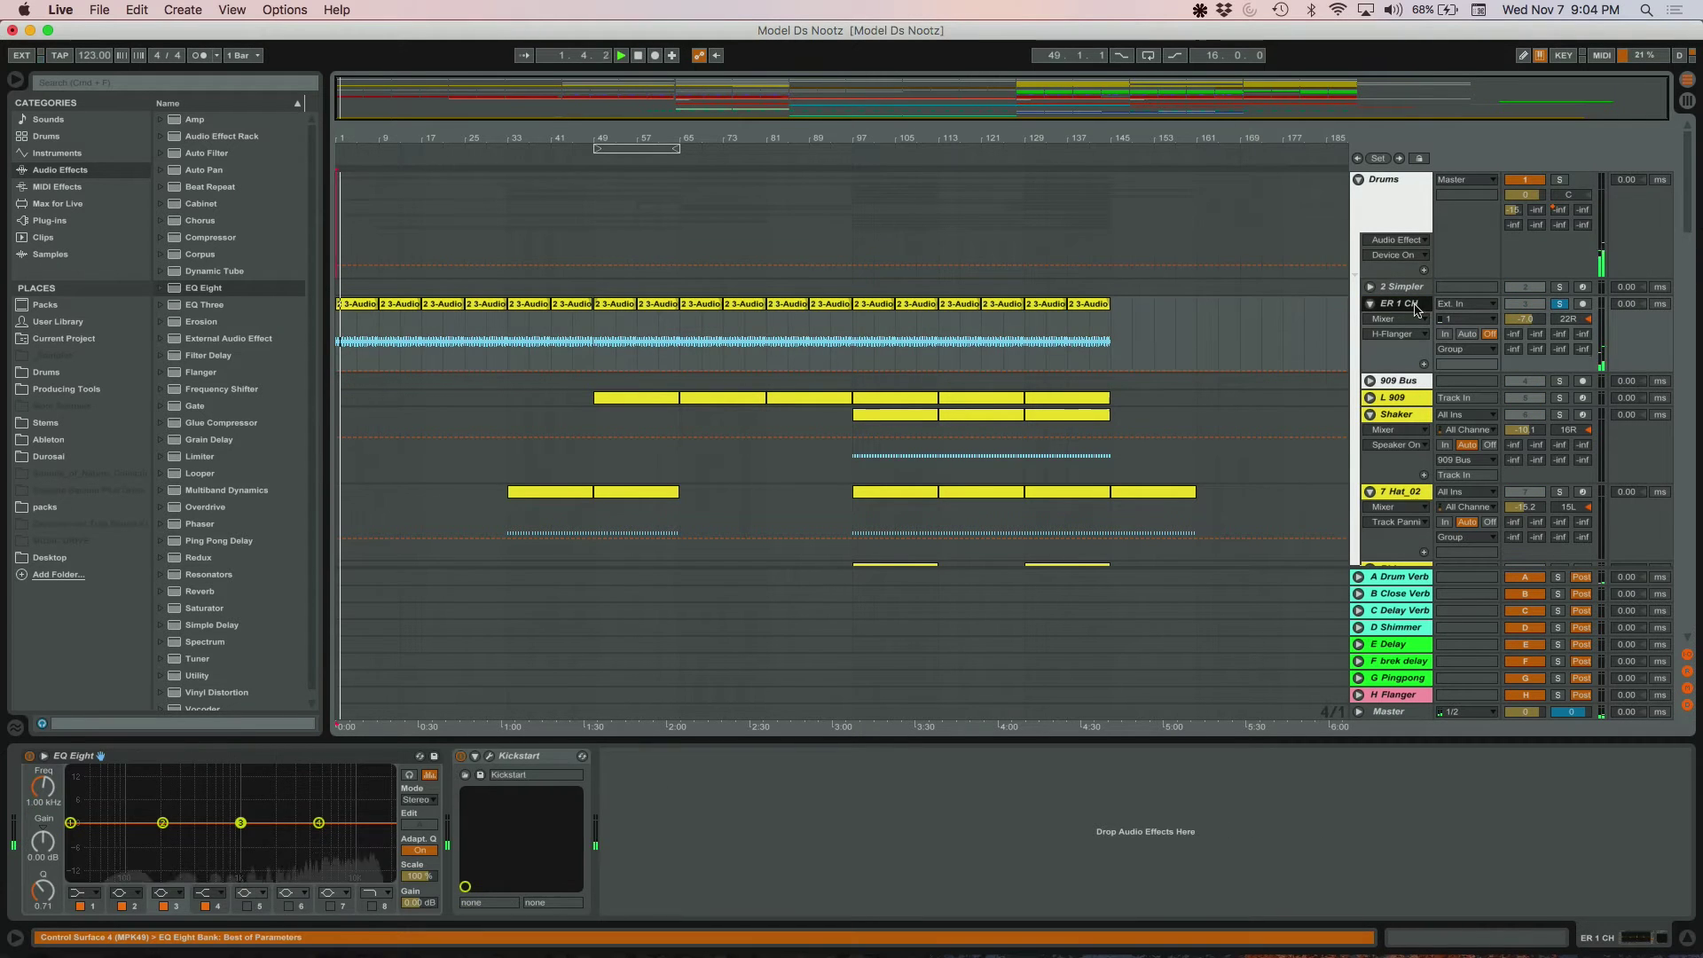
left_click_drag(364, 85, 366, 120)
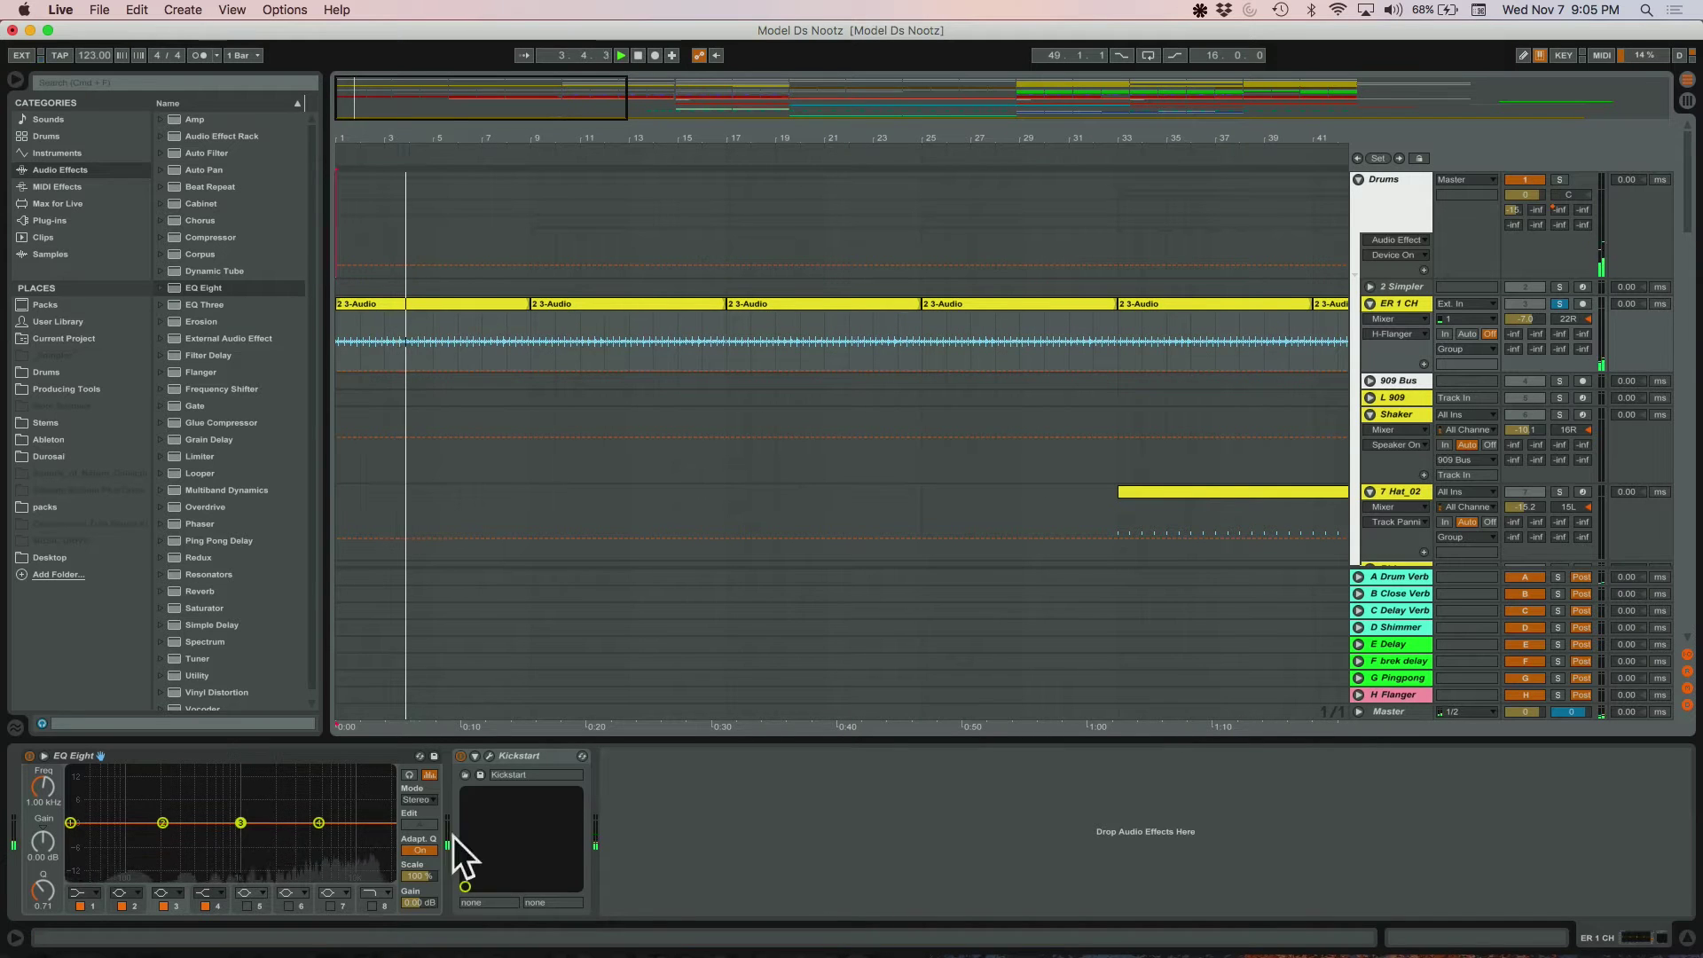
- Open the Kickstart plug-in window on the ER 1 CH track, examine its sidechain curve and mix settings, and close it
left_click(487, 756)
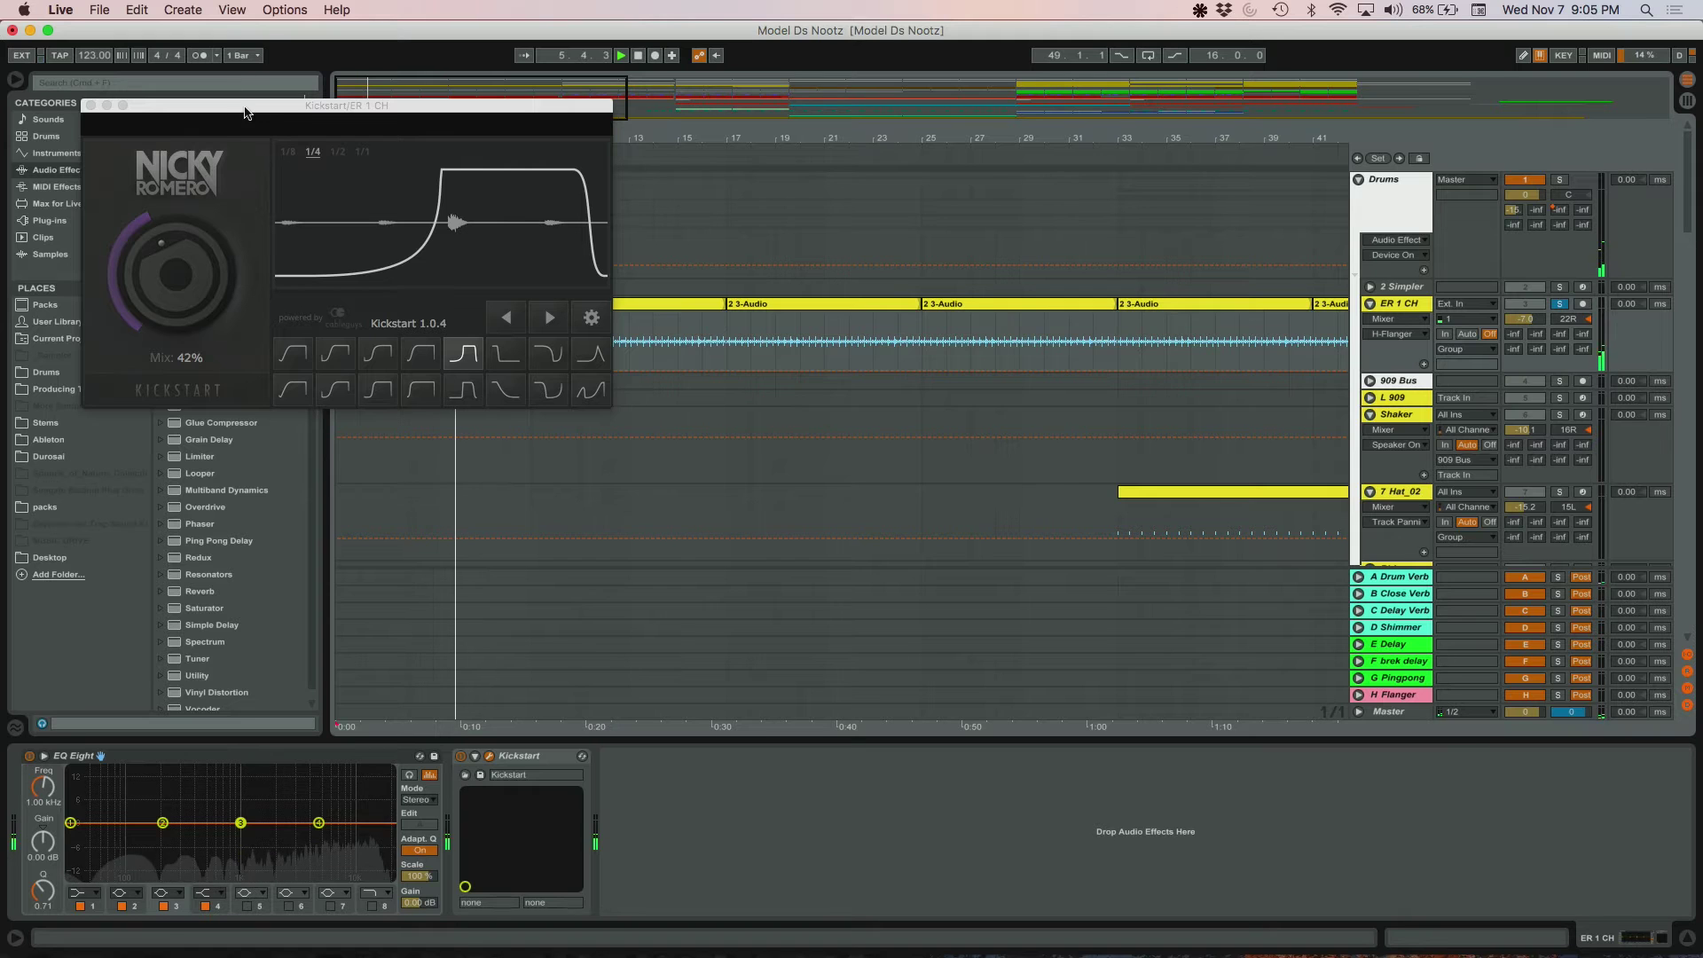
left_click_drag(248, 106, 502, 231)
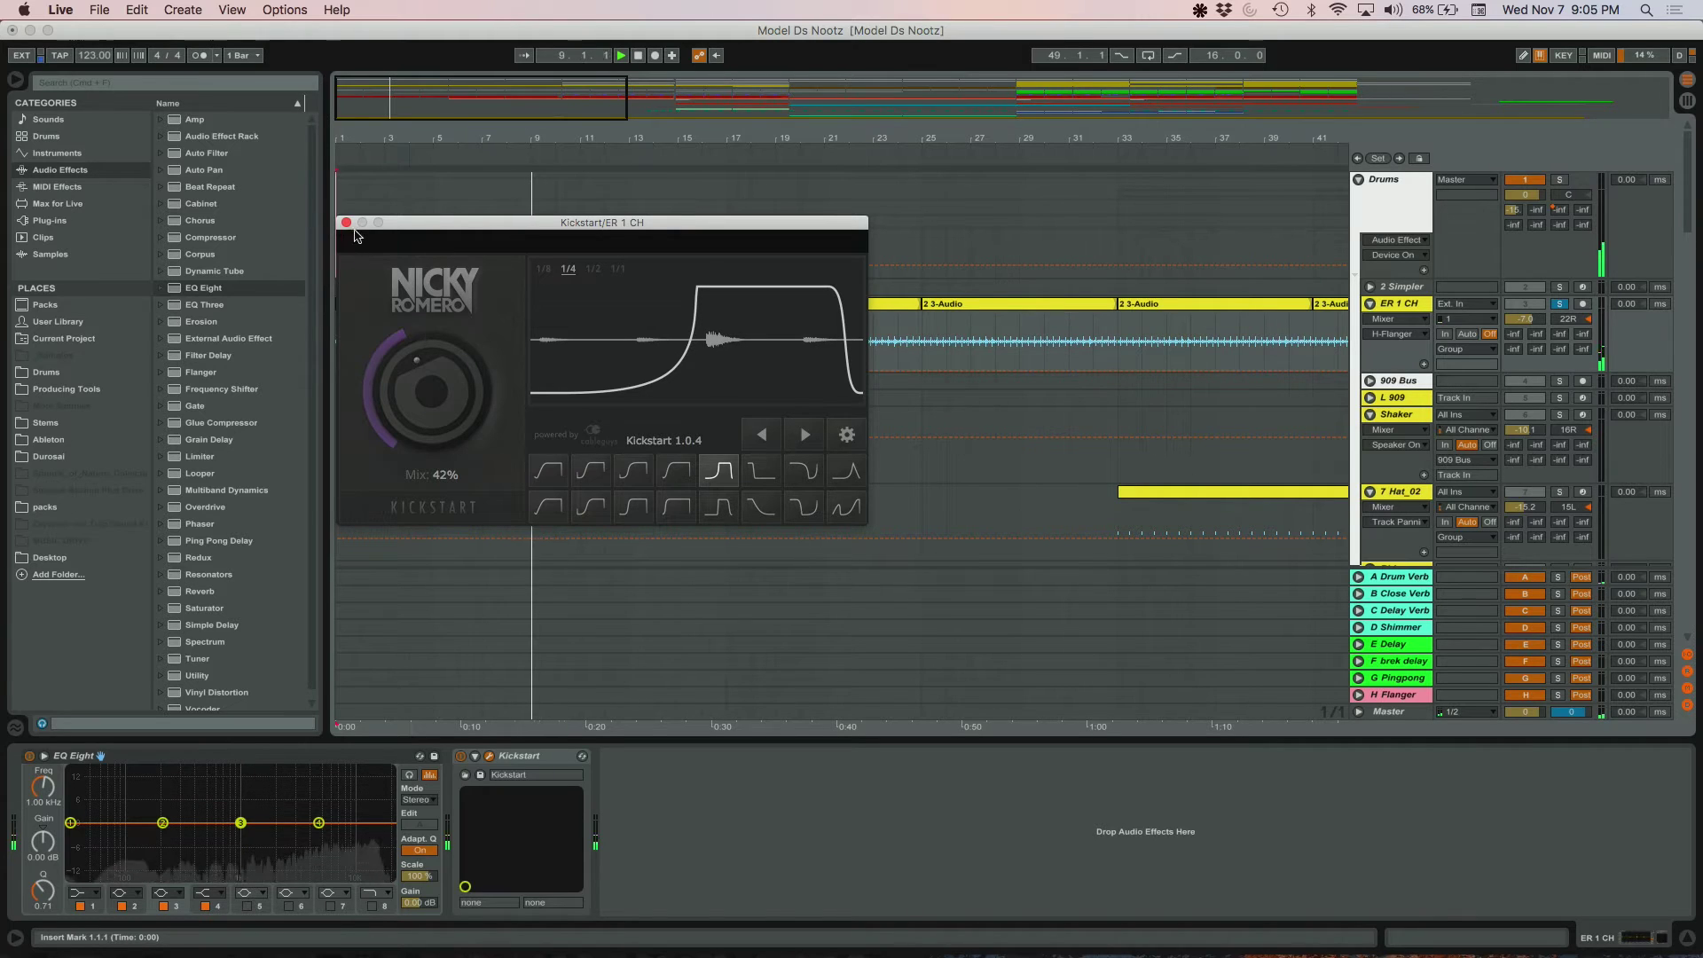
left_click_drag(360, 258, 636, 433)
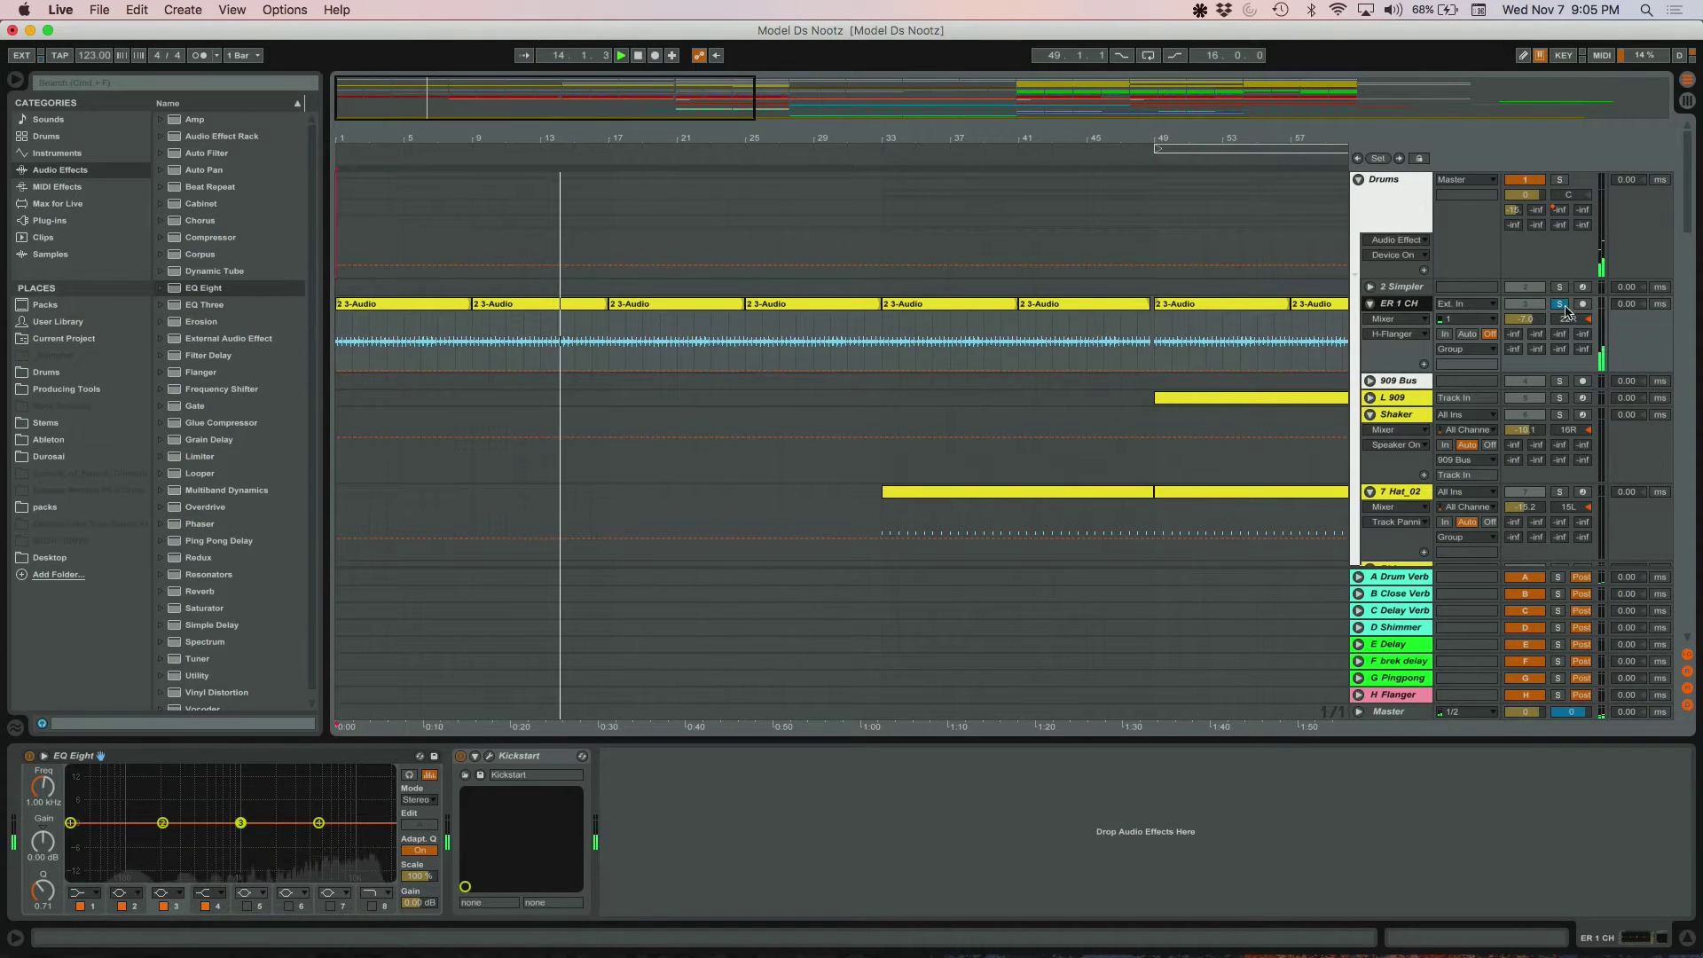
- Turn off solo on the ER 1 CH track and stop playback
left_click(1559, 304)
key("space")
left_click_drag(883, 139, 883, 102)
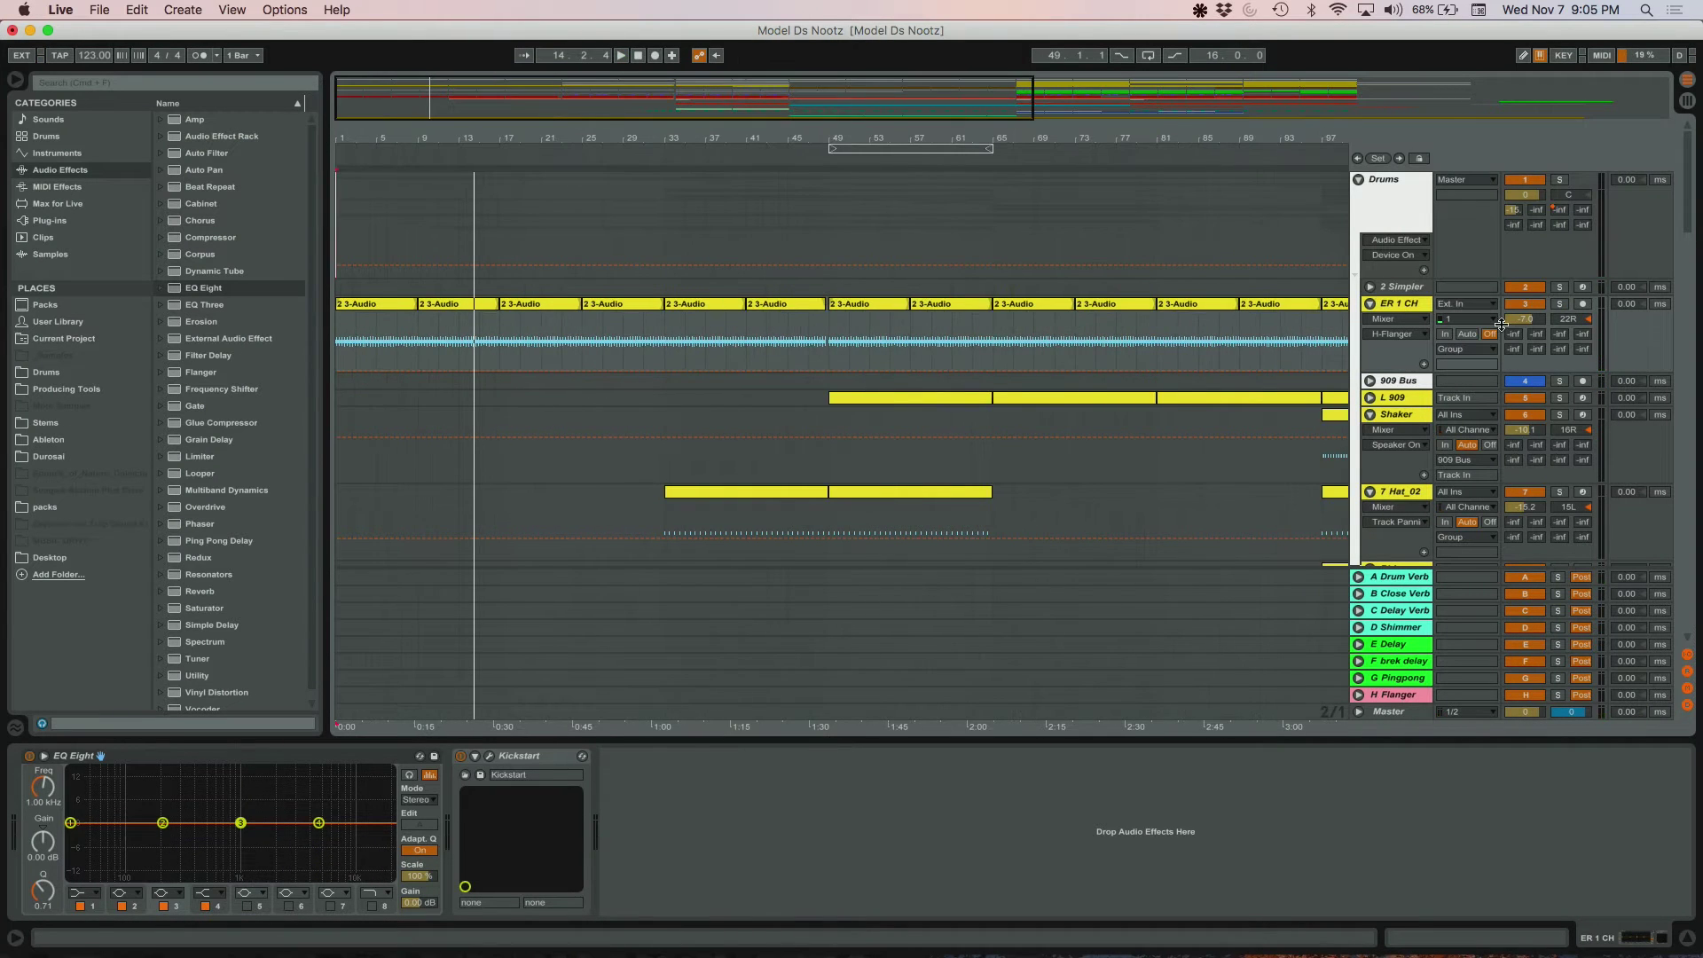
- Unfold the 909 Bus track to show its mixer controls
scroll(1374, 253, "down", 2)
left_click(1371, 268)
left_click(1371, 269)
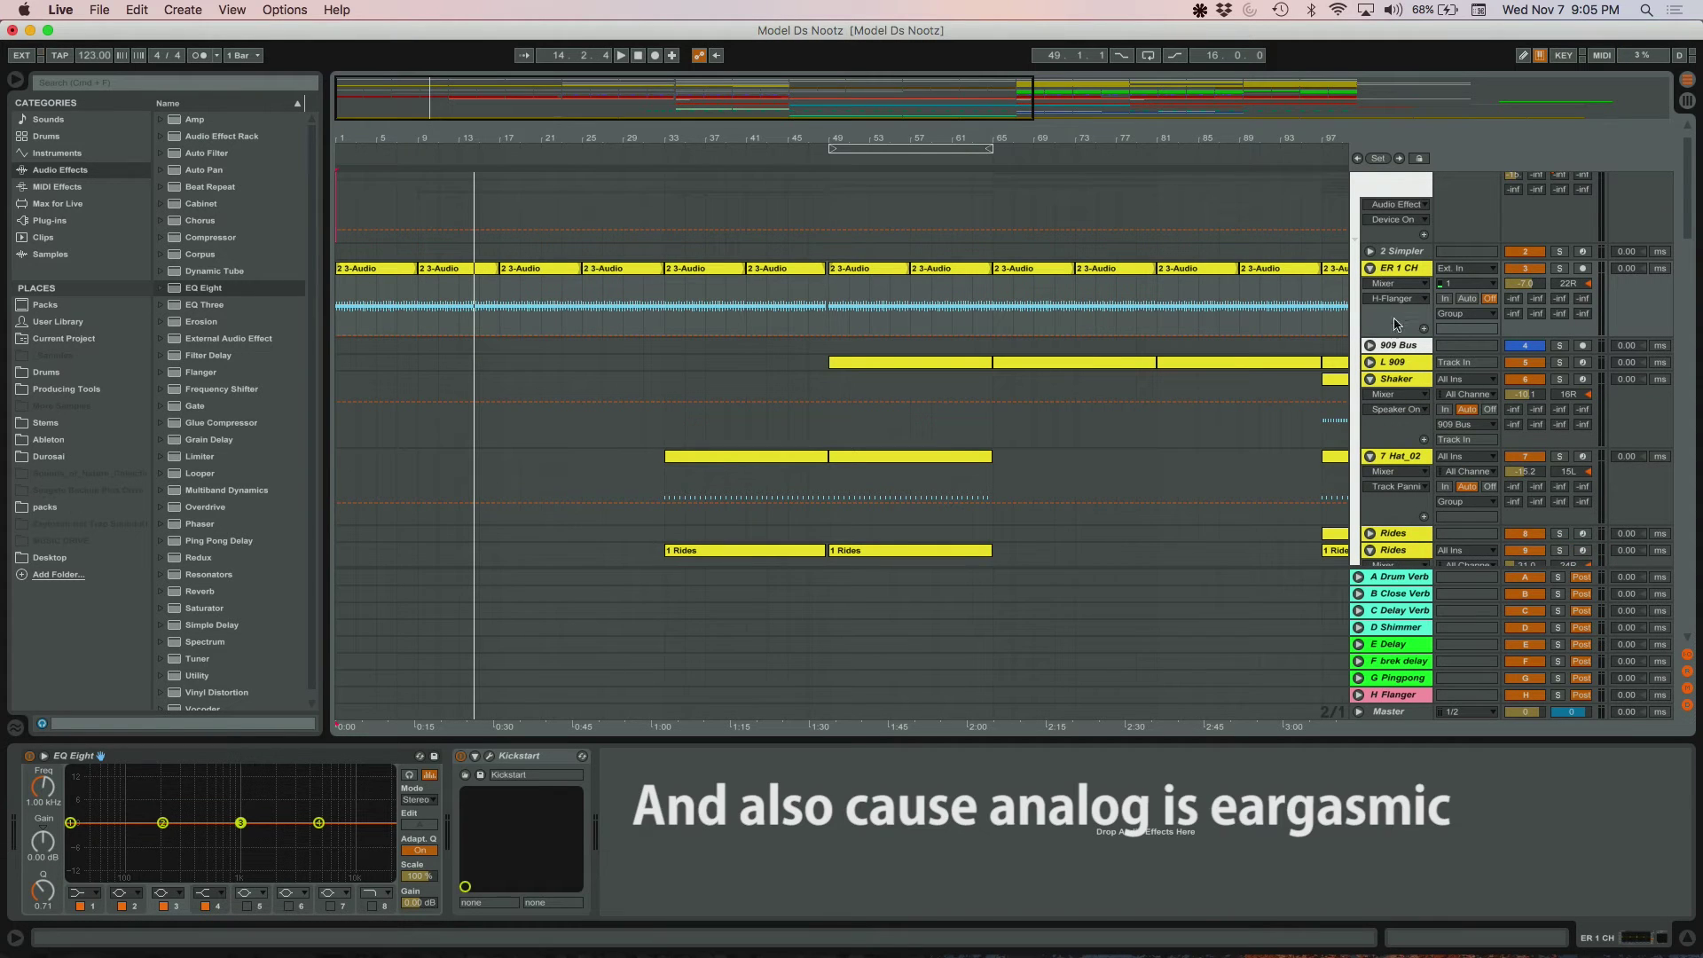
scroll(1387, 310, "down", 3)
left_click(1371, 275)
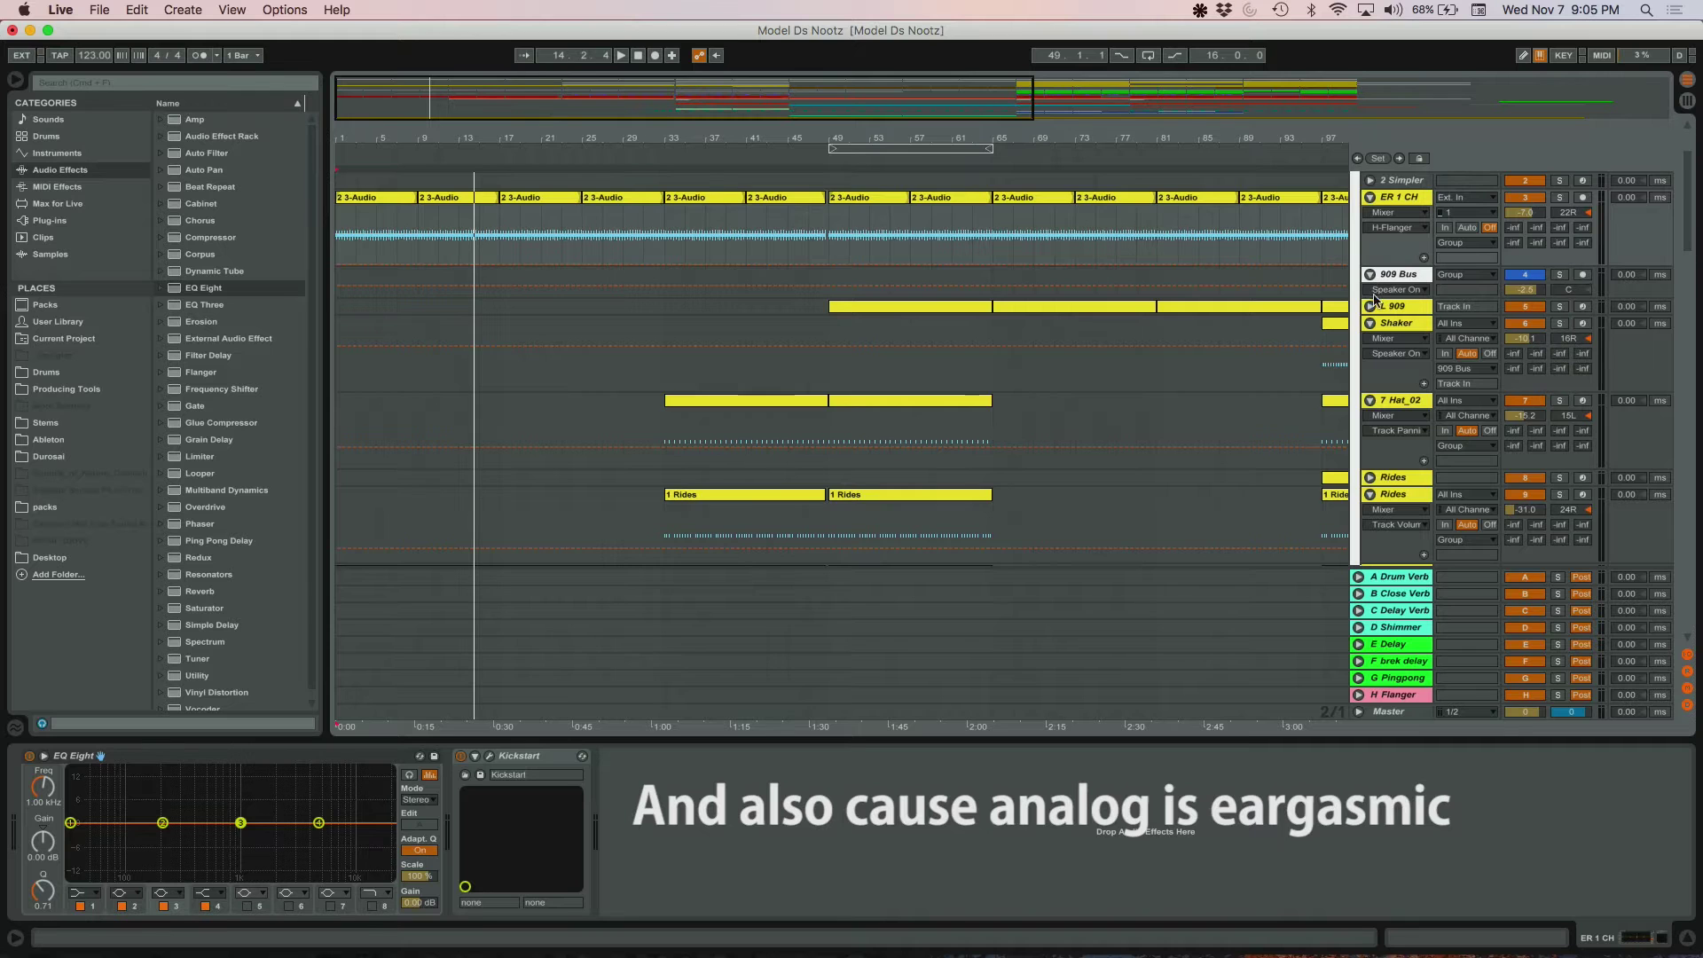
- Show more of the arrangement's timeline and display the 909 Bus track's Glue Compressor
scroll(1354, 321, "down", 7)
double_click(1149, 144)
scroll(1453, 358, "up", 6)
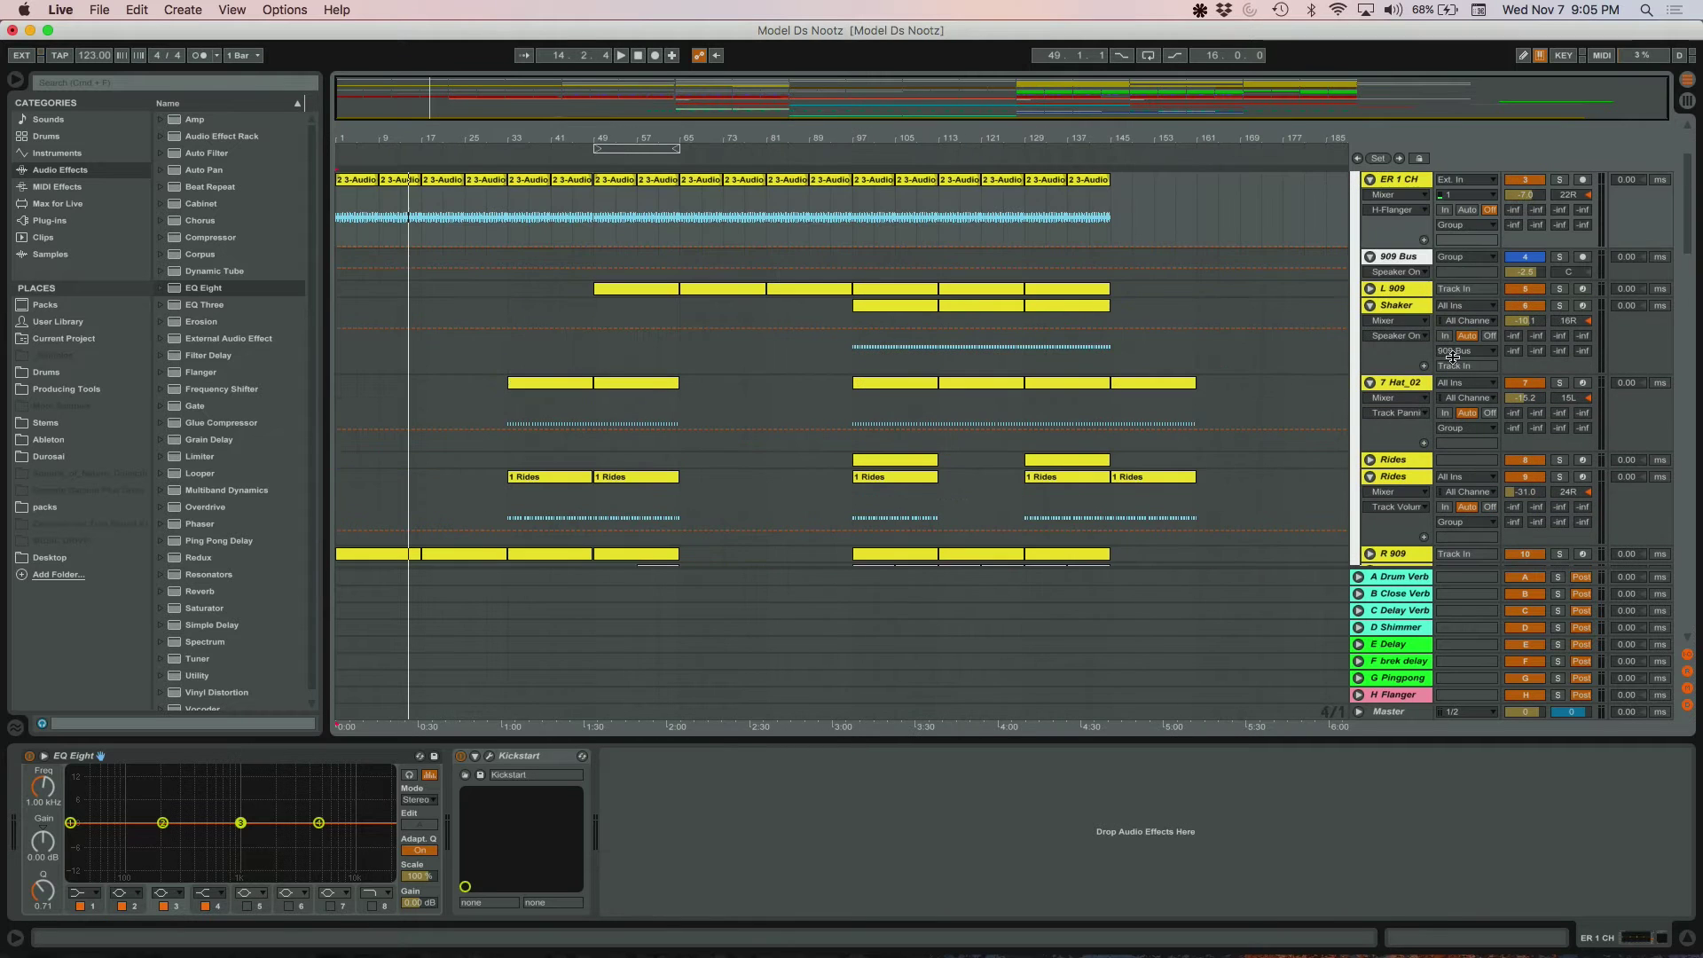
left_click(1398, 257)
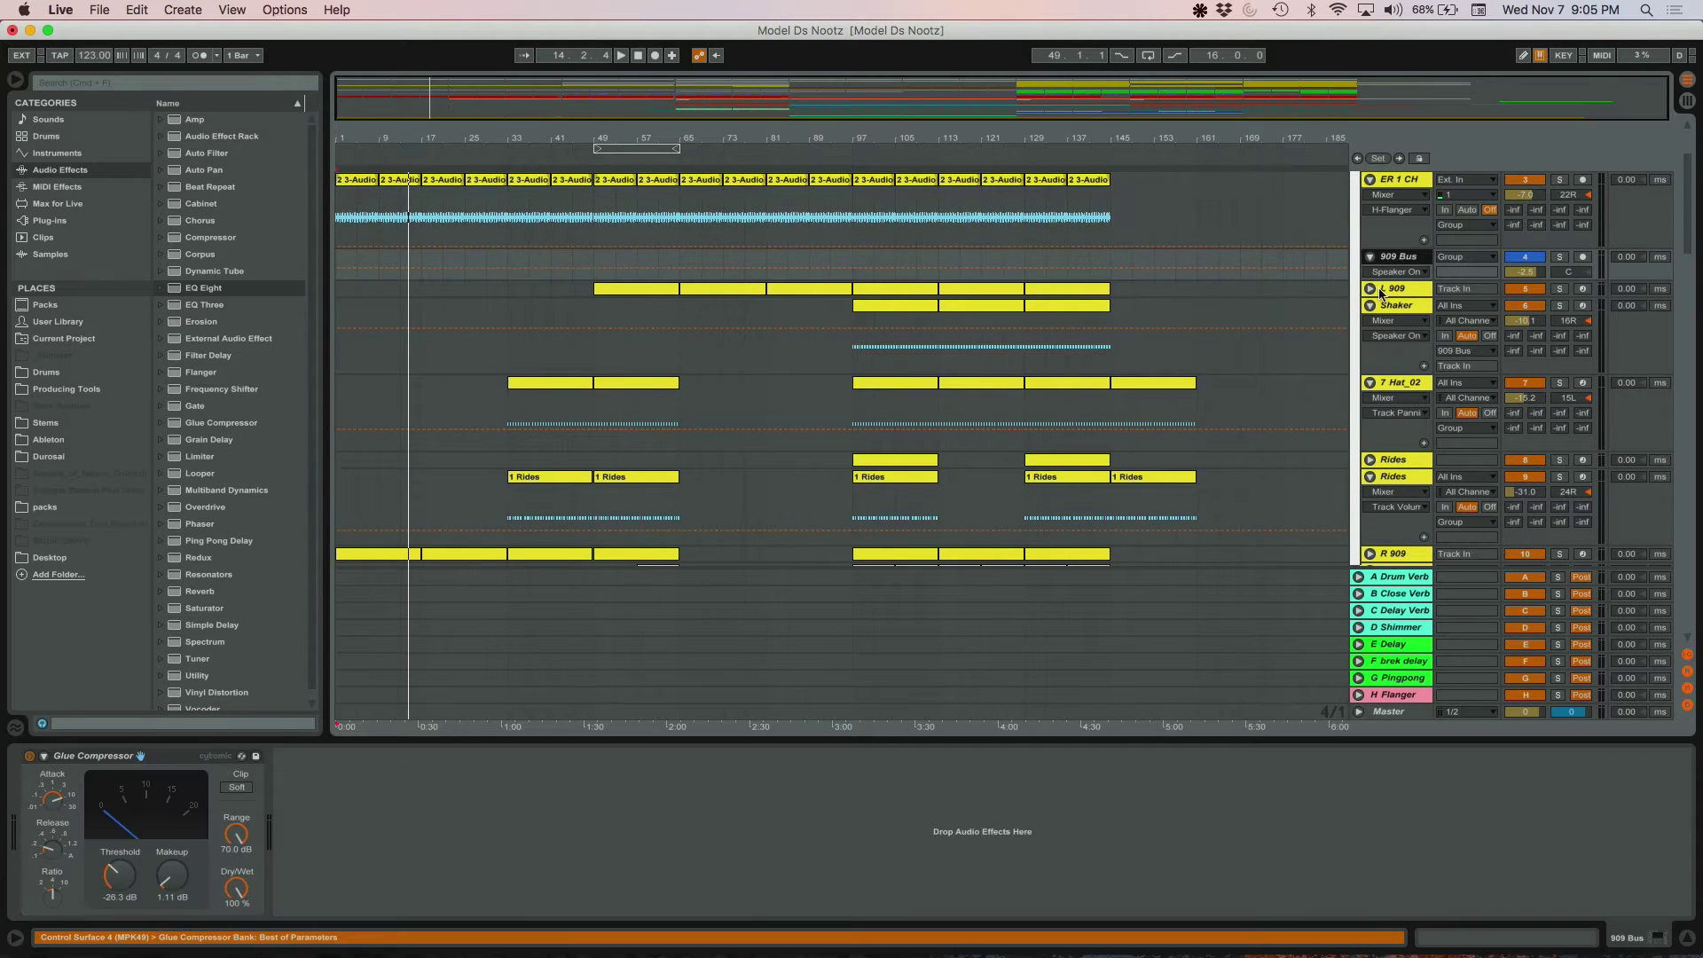
- Unfold the L 909 track and enlarge the 909 Bus track to show its input and send controls
left_click(1369, 289)
left_click(1394, 286)
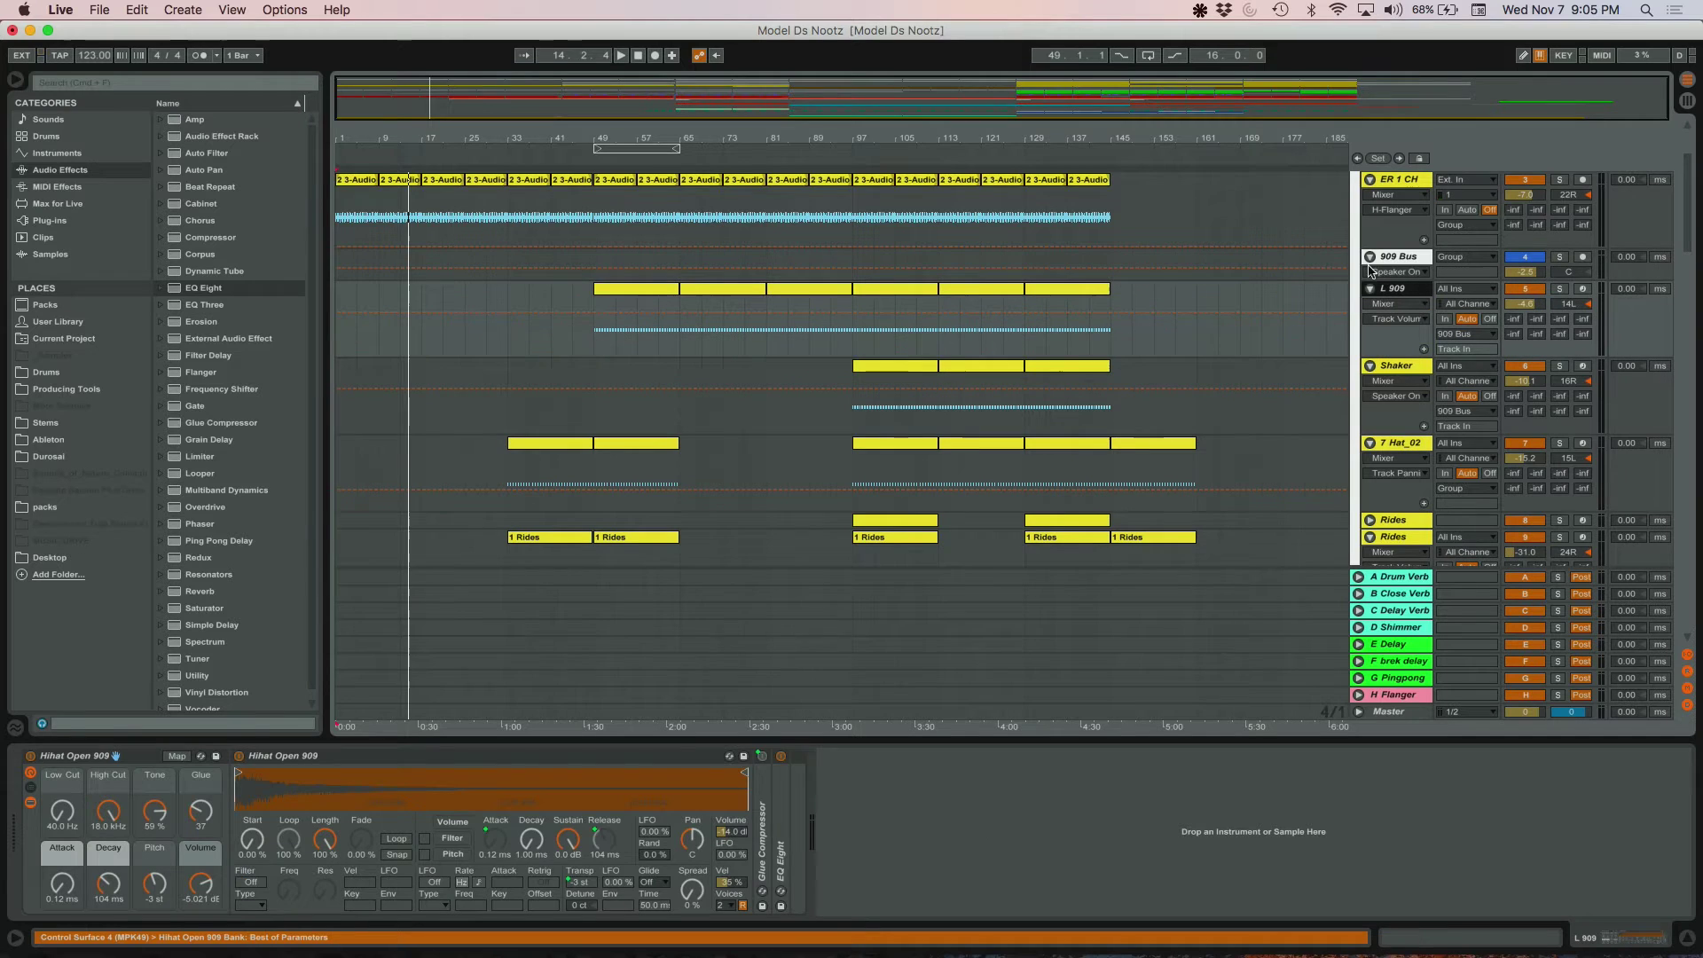
left_click_drag(1380, 286, 1381, 327)
left_click(1416, 259)
scroll(1381, 306, "down", 1)
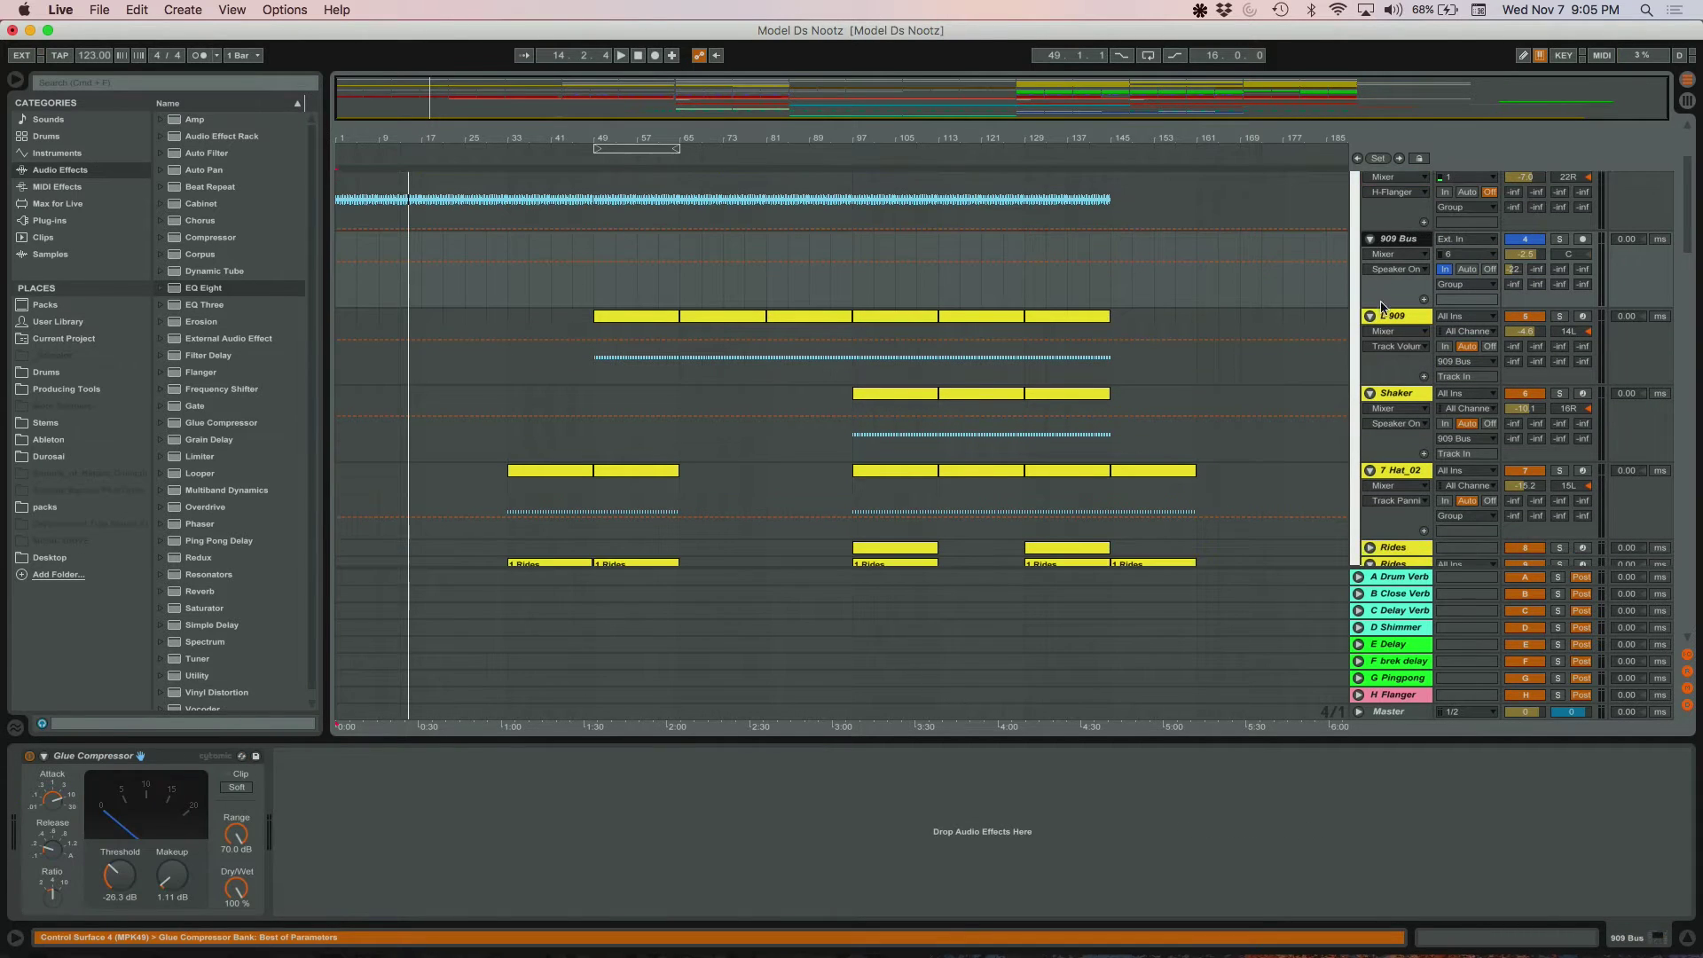
- Examine the devices on the L 909, Shaker and 909 Bus tracks in turn
scroll(1399, 359, "down", 1)
left_click(1398, 377)
left_click(1398, 296)
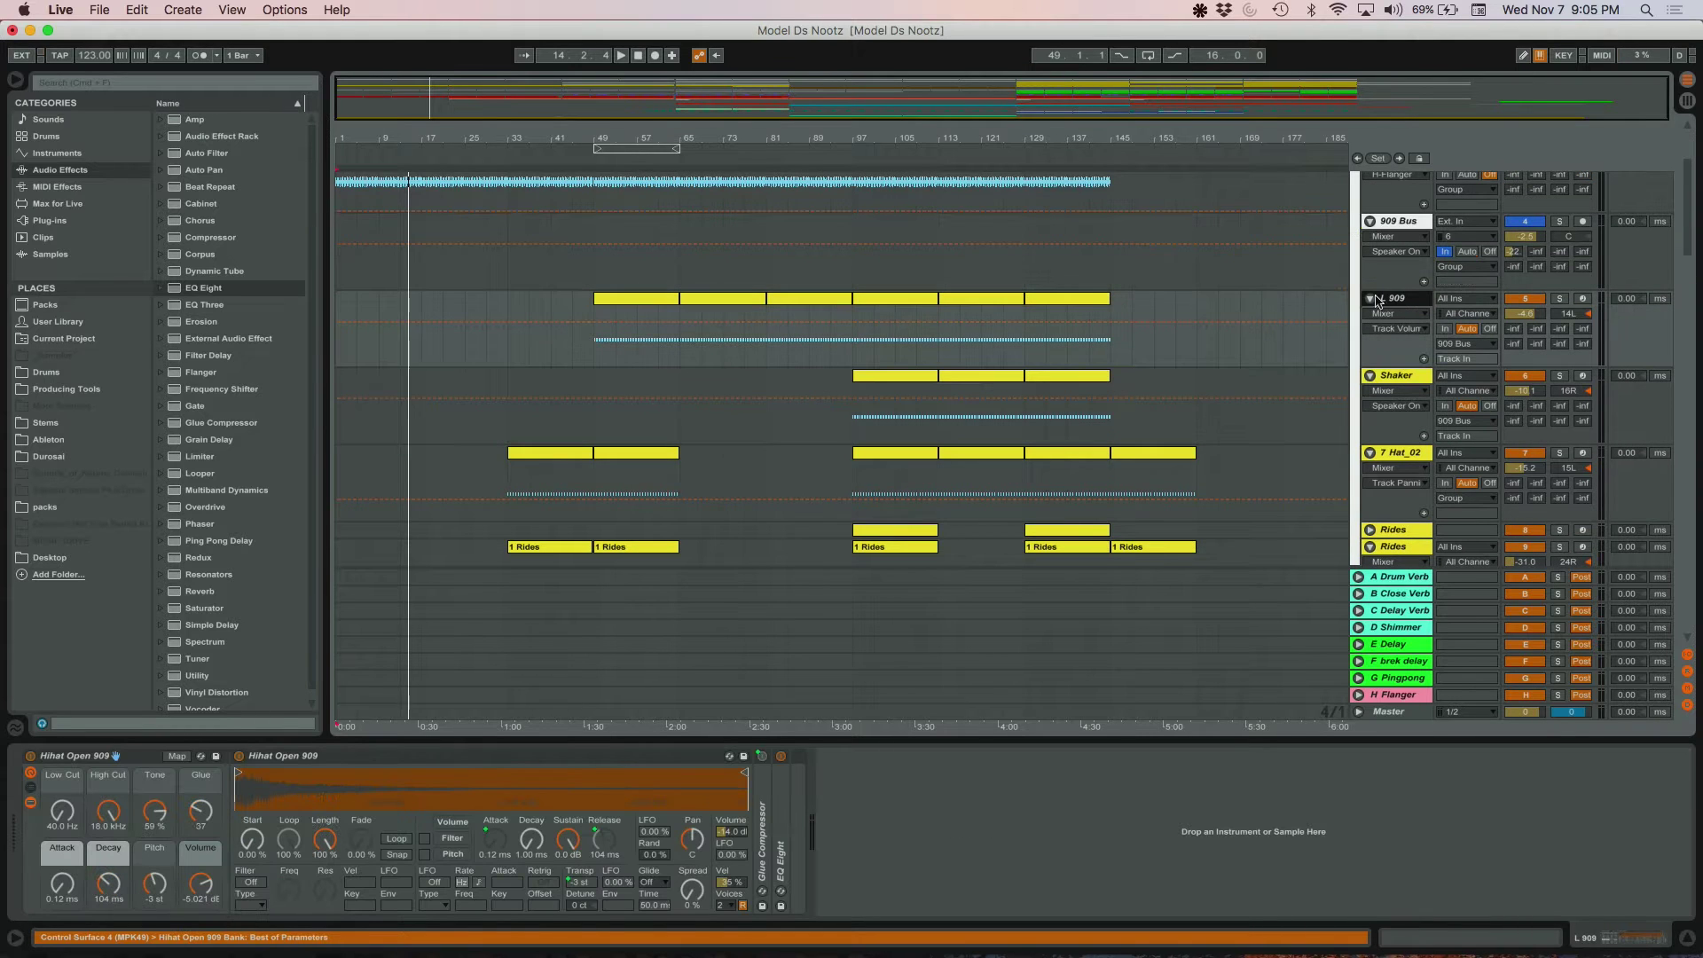
left_click(596, 351)
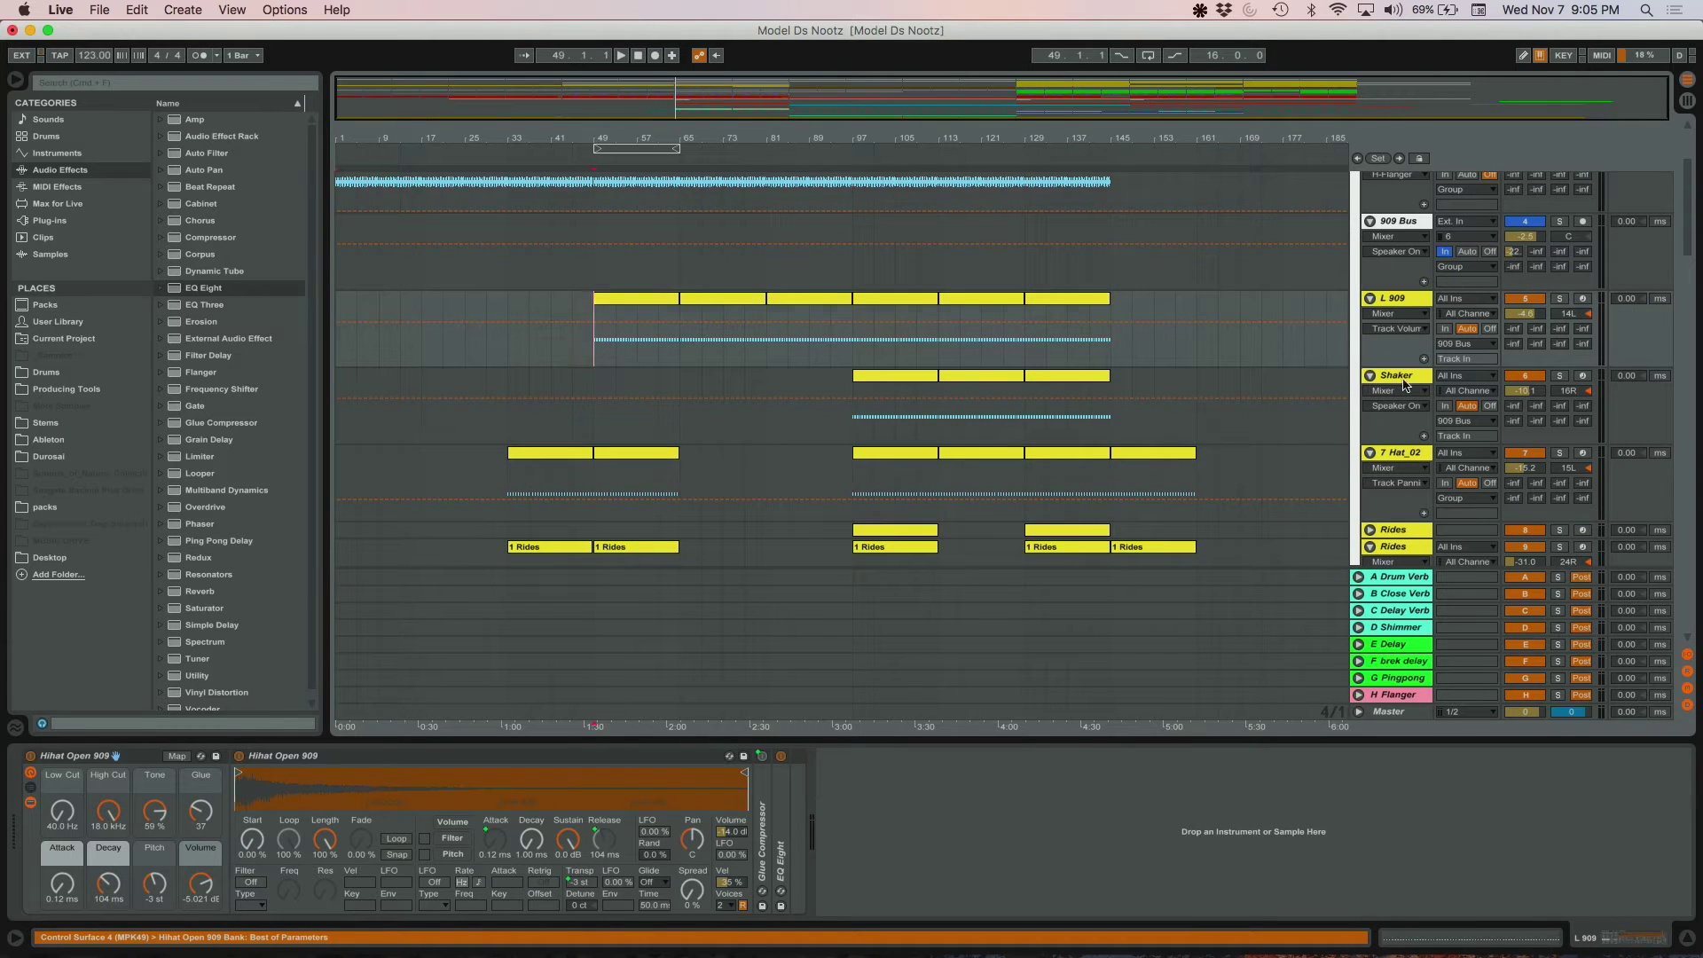
left_click(1404, 383)
scroll(1404, 391, "down", 2)
scroll(1406, 404, "up", 2)
left_click(1412, 222)
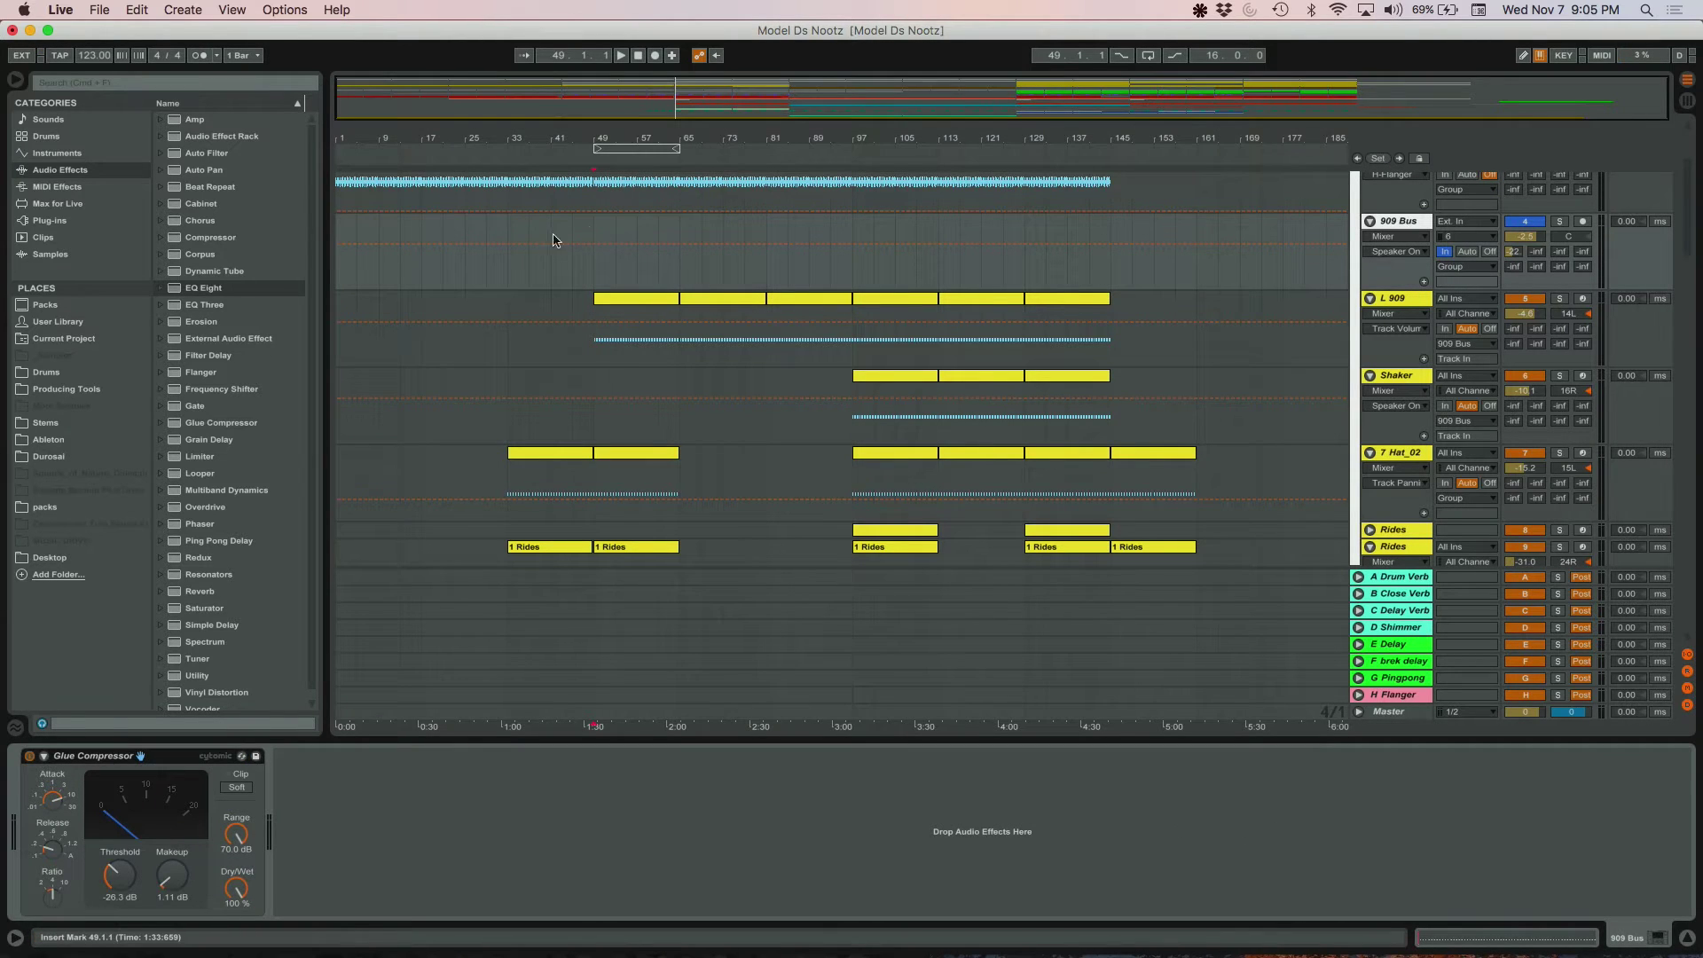
- Play from bar 33, solo the L 909 track, and listen to it from bar 49 with its devices displayed
left_click(508, 238)
key("space")
left_click(1559, 299)
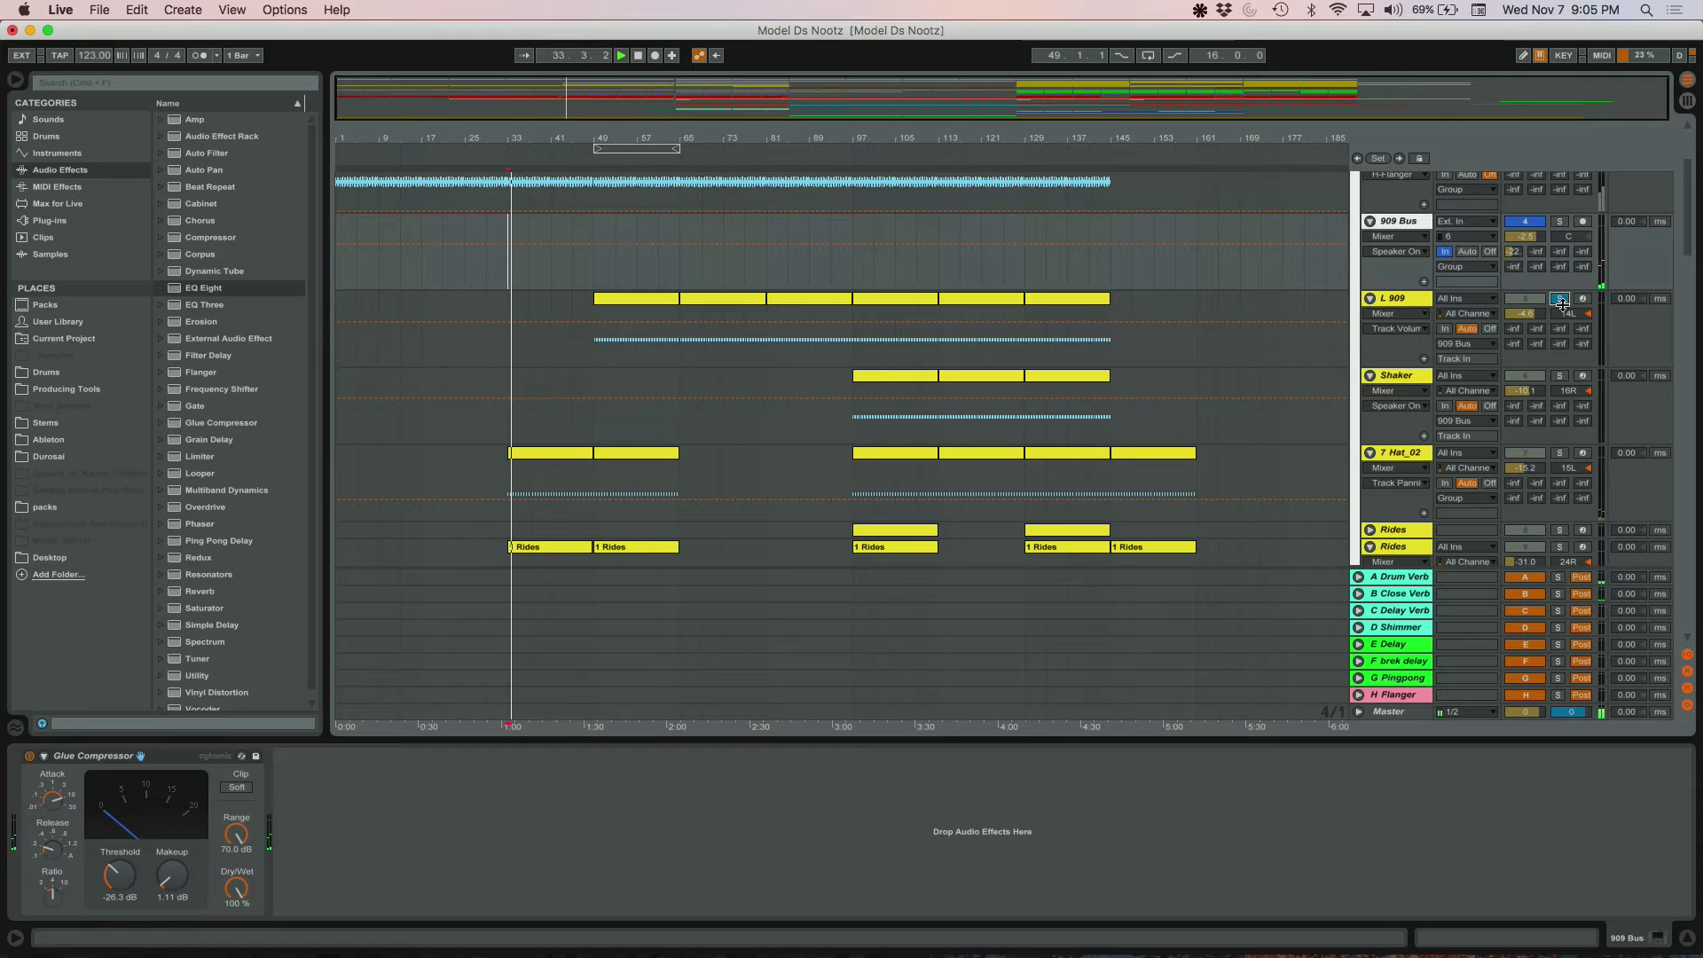
left_click(595, 237)
left_click(1396, 300)
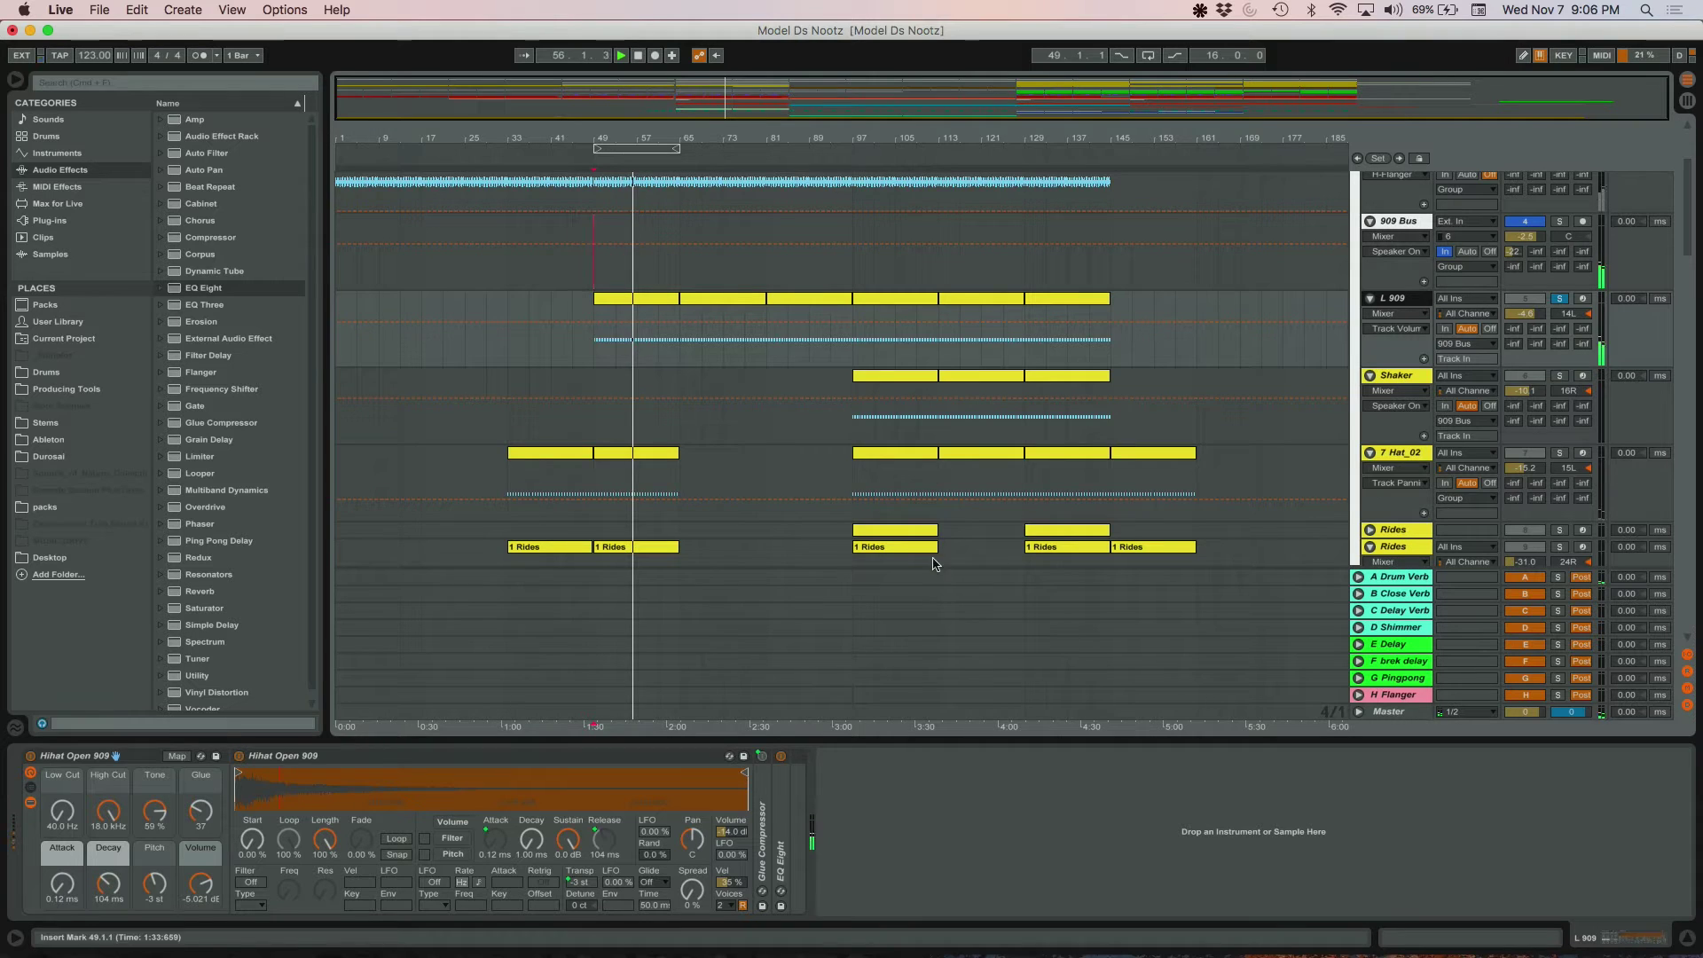
- Set the Low Cut of L 909's Hihat Open 909 rack to 540 Hz, checking it on the enlarged spectrum of an added EQ Eight
left_click(71, 813)
left_click_drag(71, 814, 52, 843)
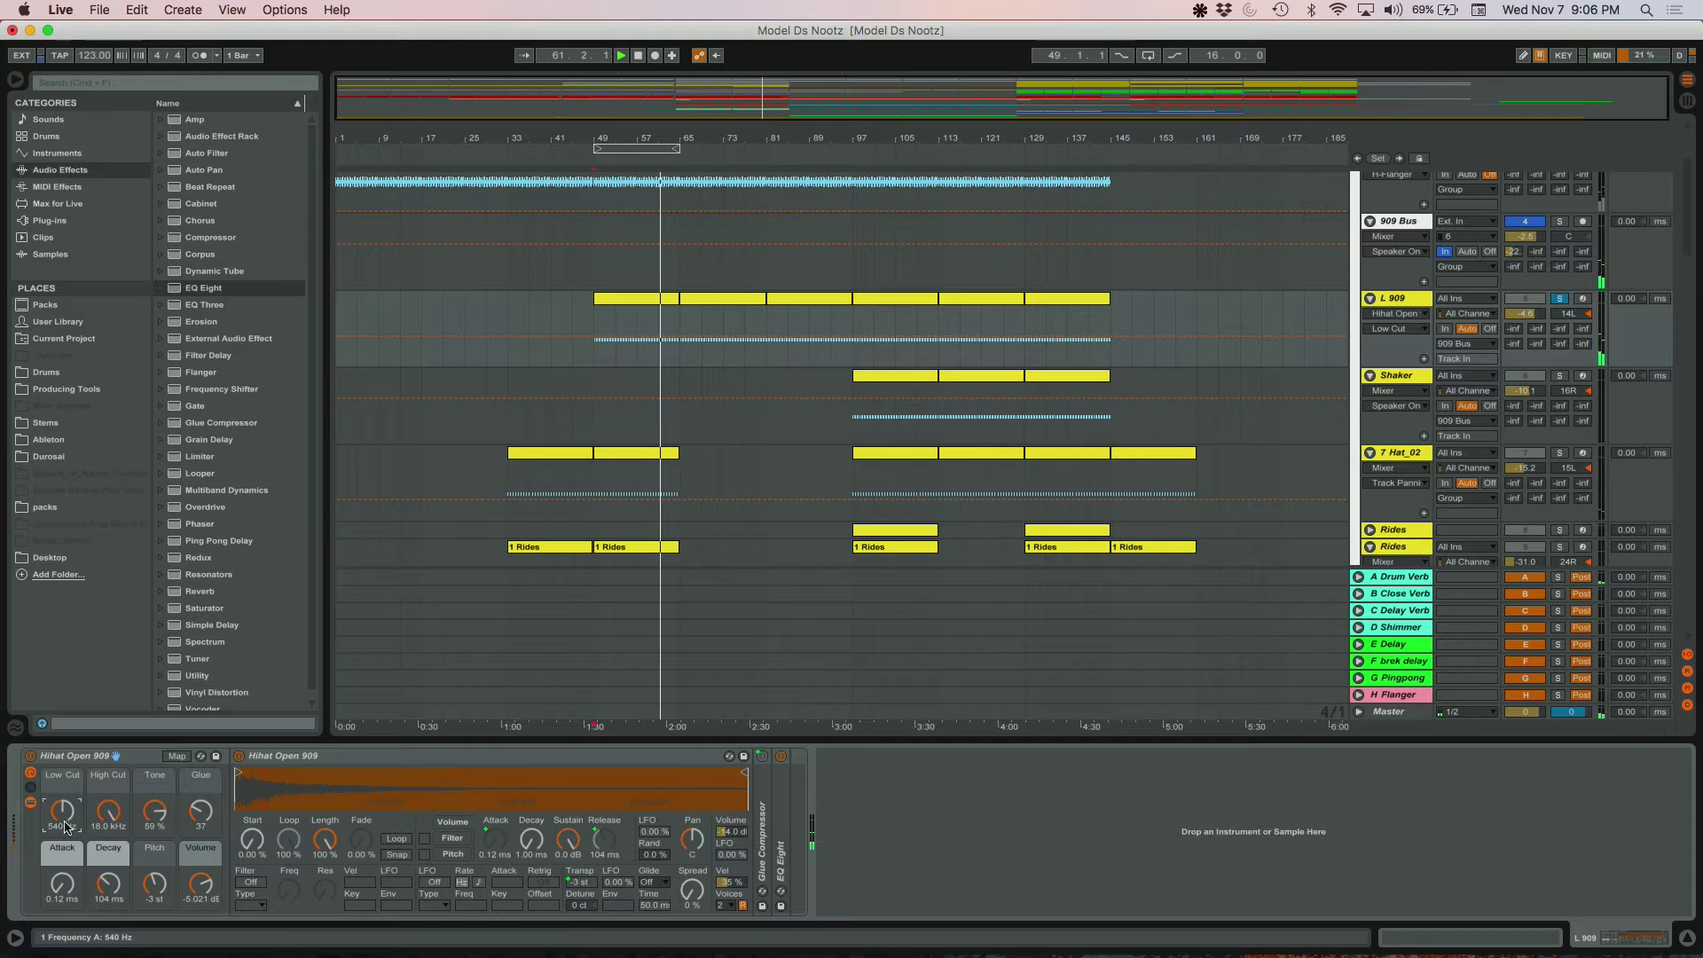
left_click_drag(202, 288, 1082, 794)
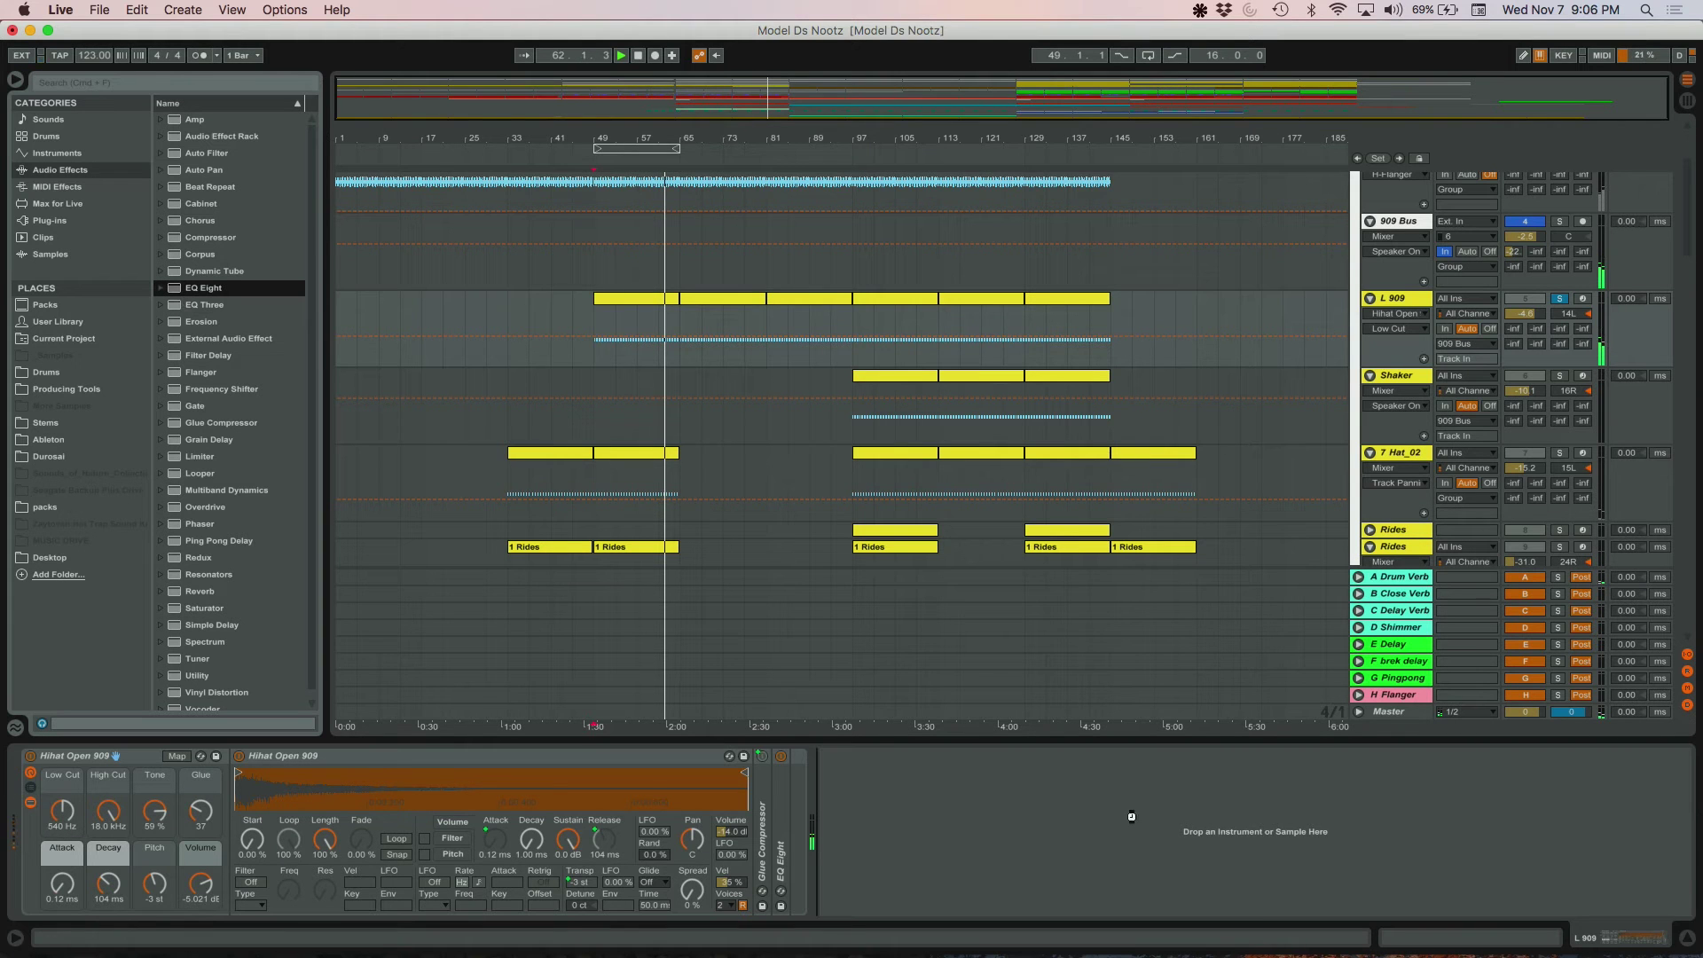
left_click_drag(958, 761, 837, 752)
left_click(839, 756)
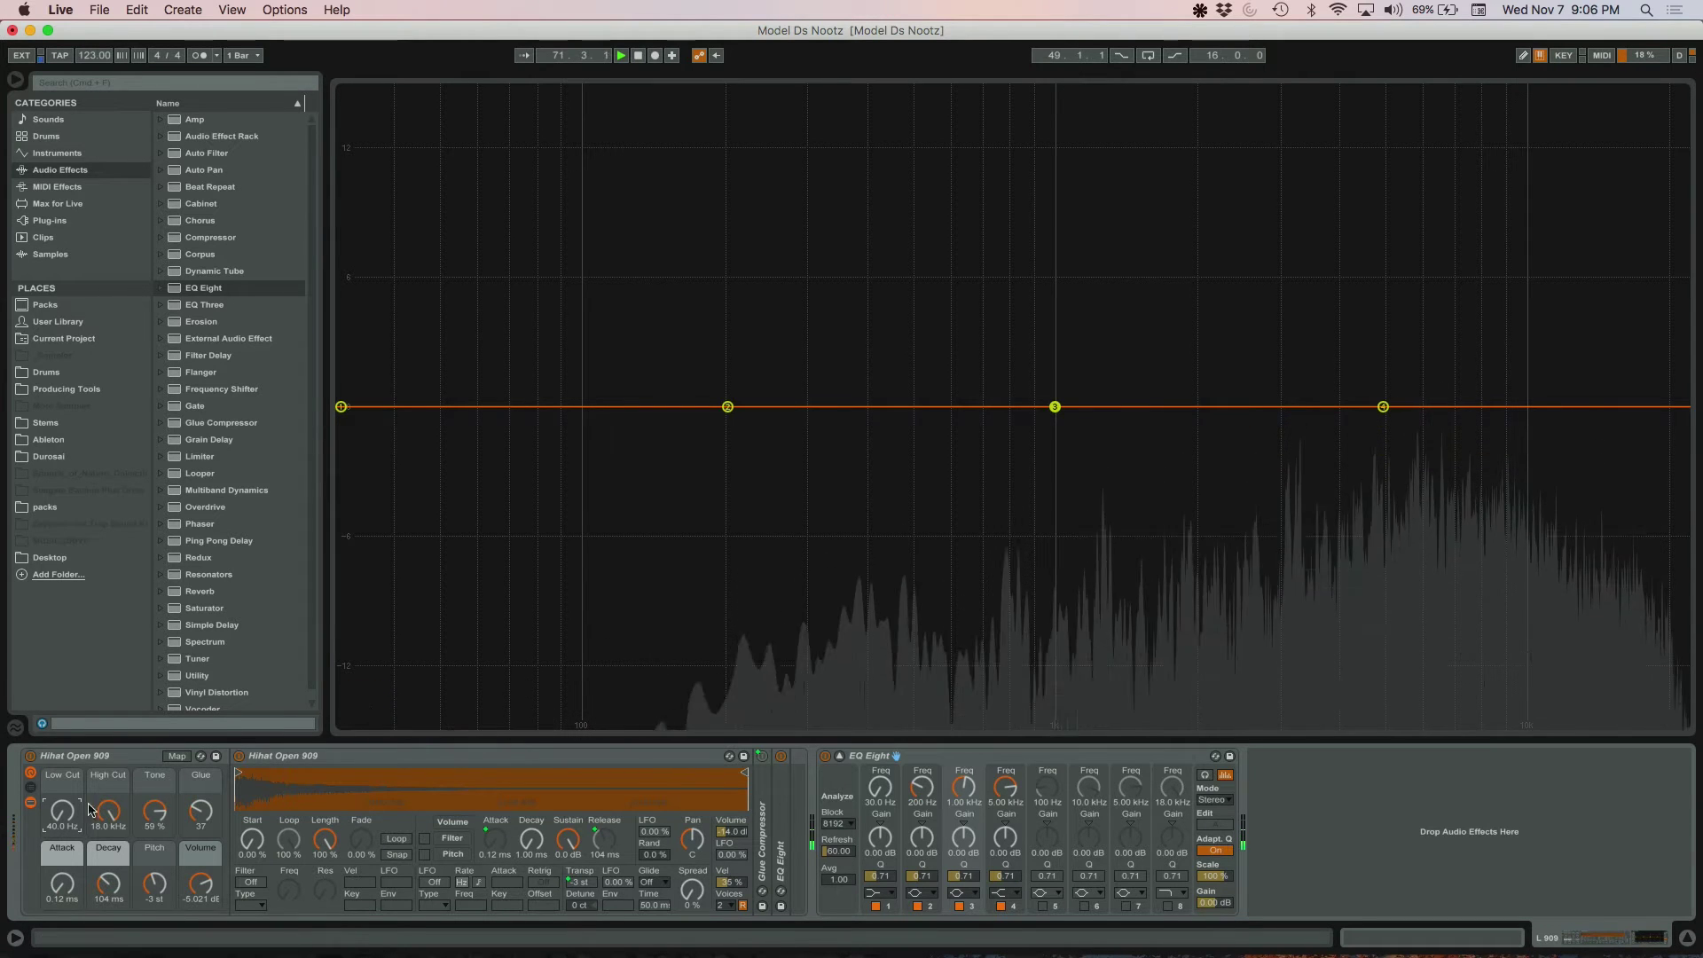
left_click_drag(62, 810, 62, 781)
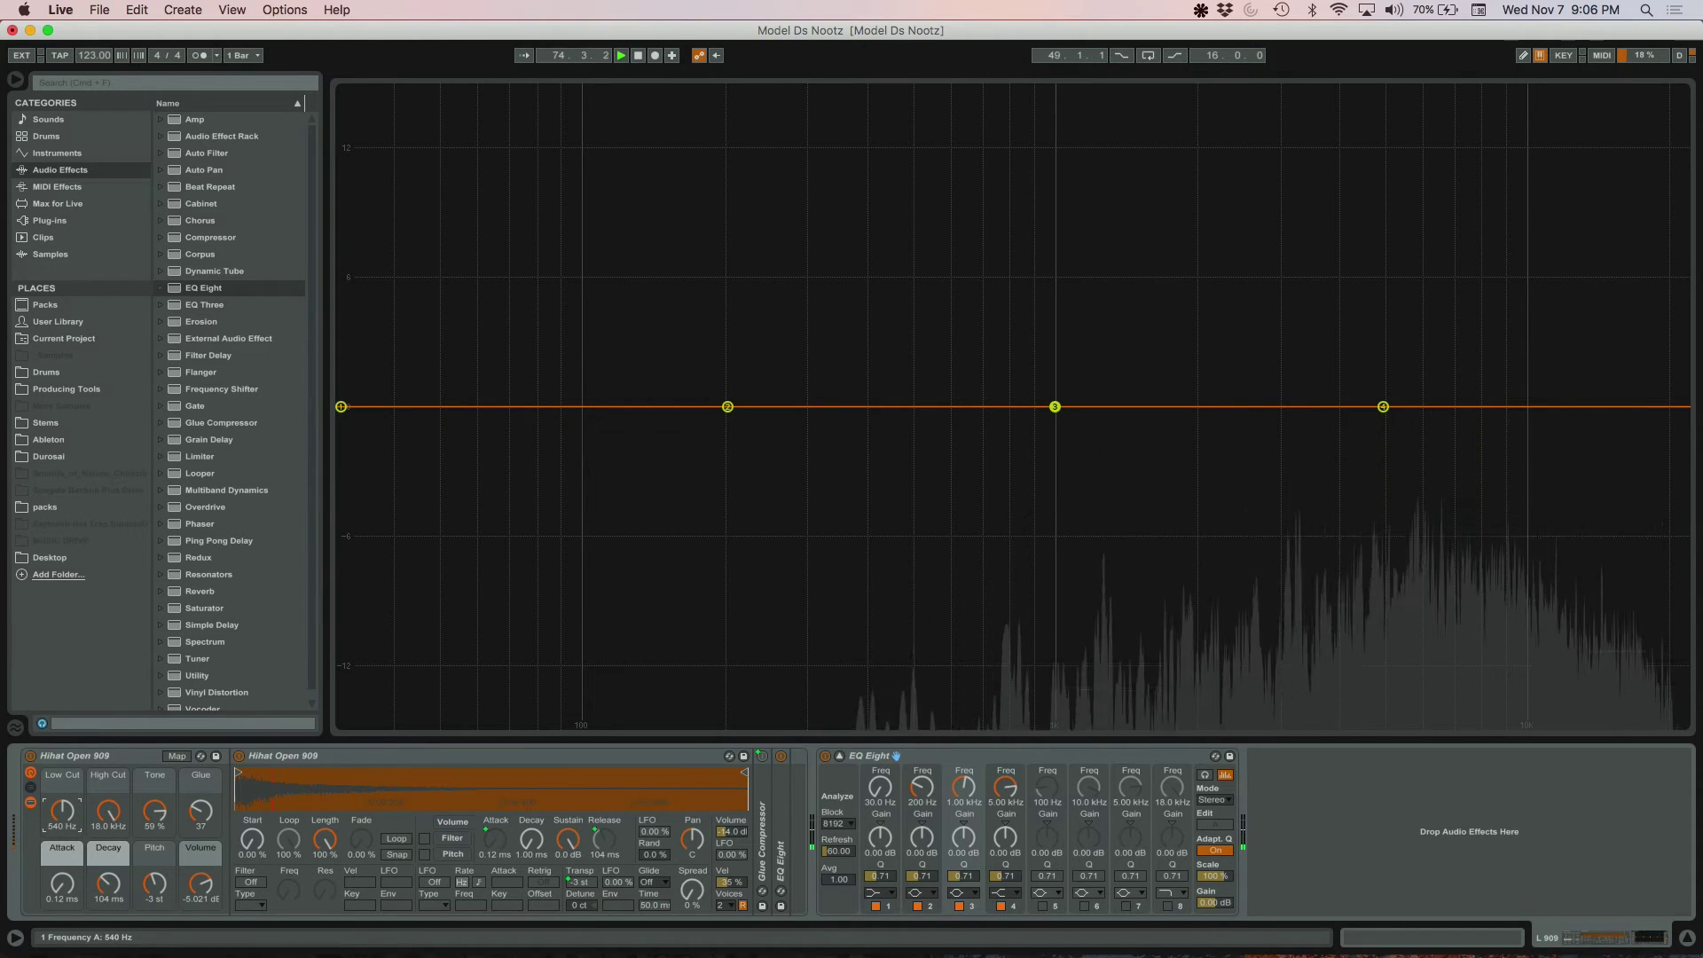
left_click(839, 756)
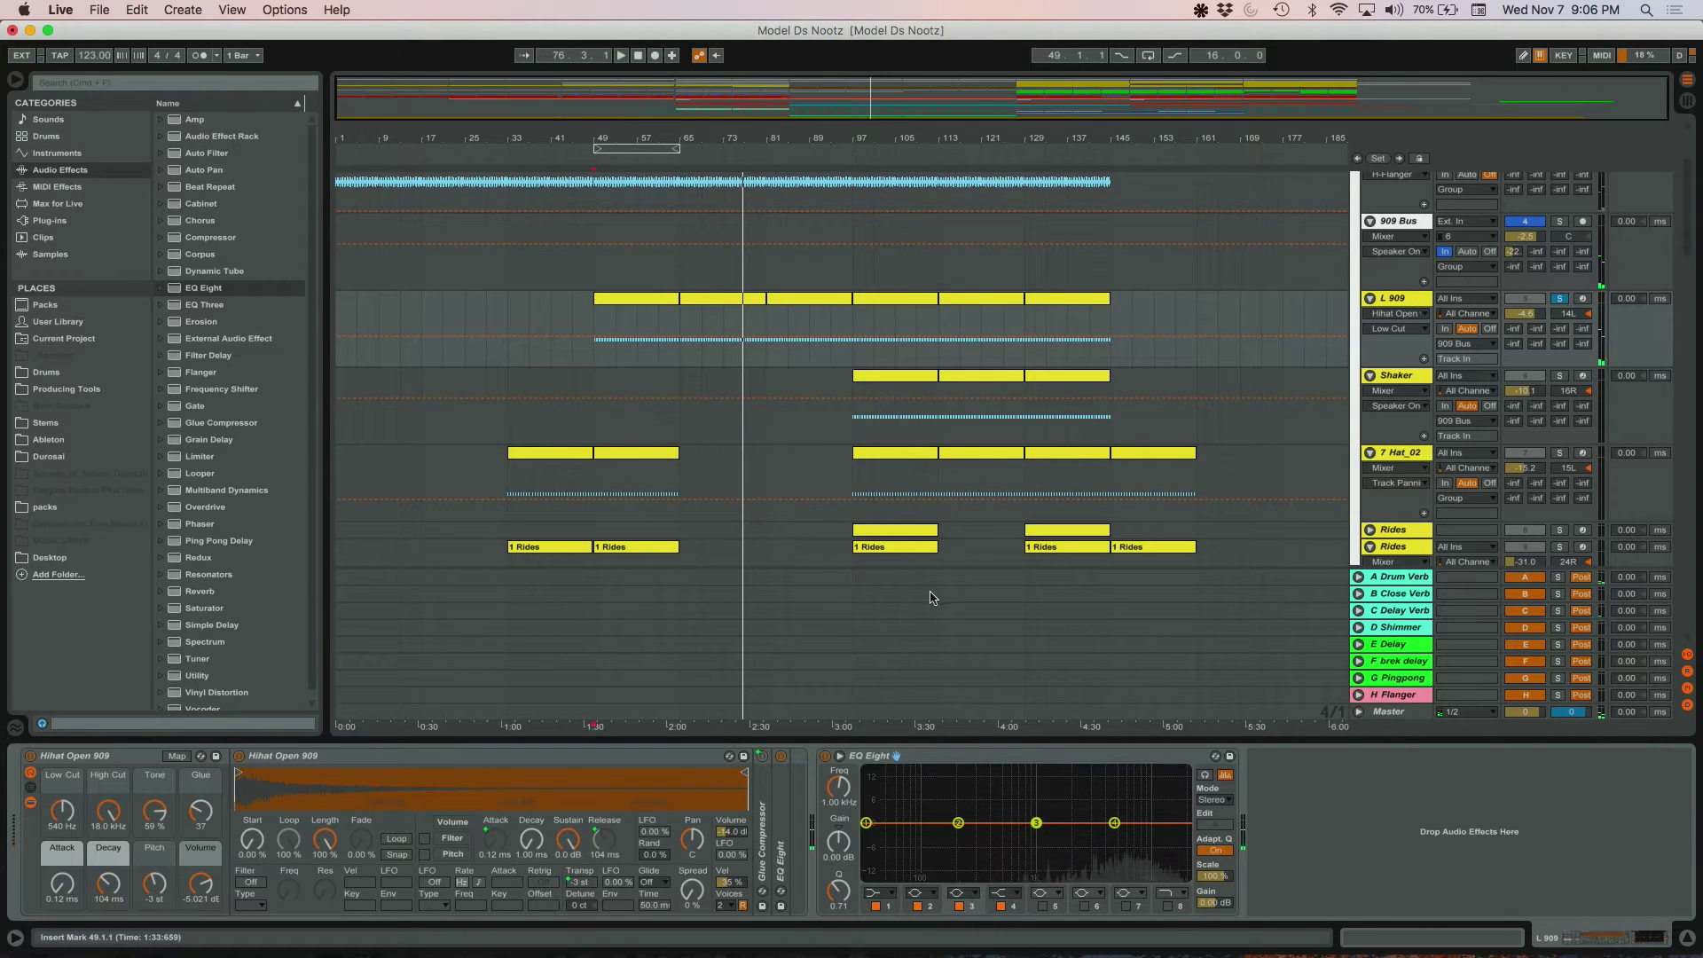
- Switch the solo from L 909 to the Shaker track and play it from bar 97
scroll(696, 411, "down", 3)
scroll(697, 410, "down", 3)
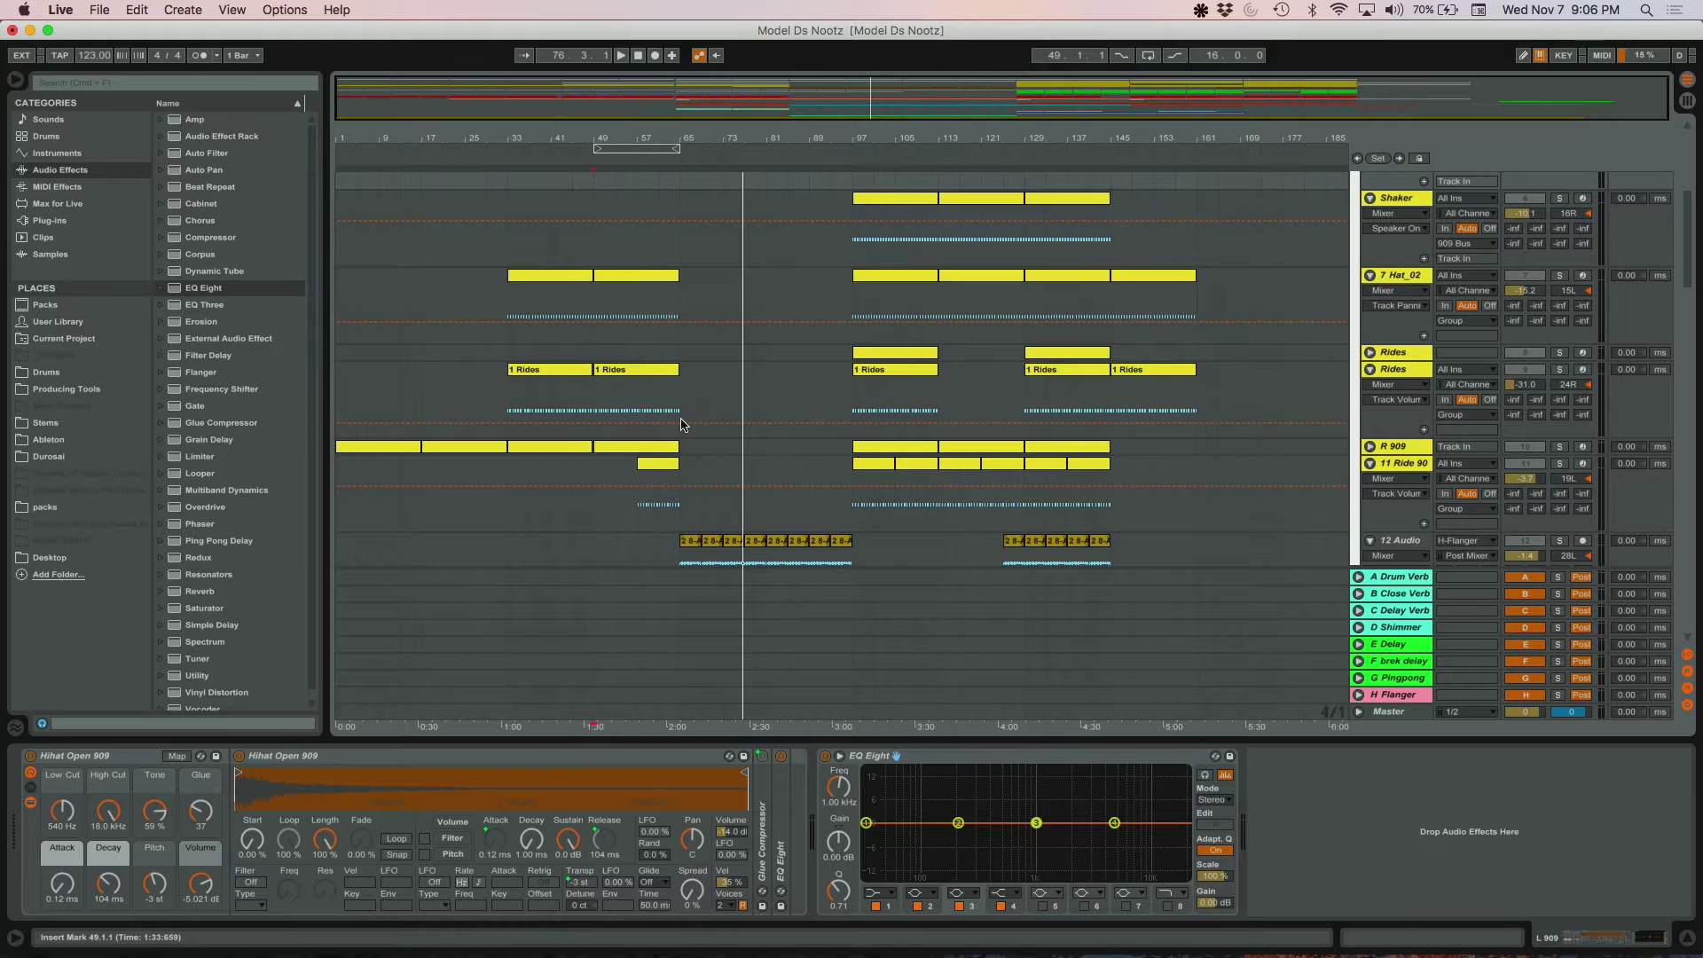
scroll(683, 424, "up", 4)
key("space")
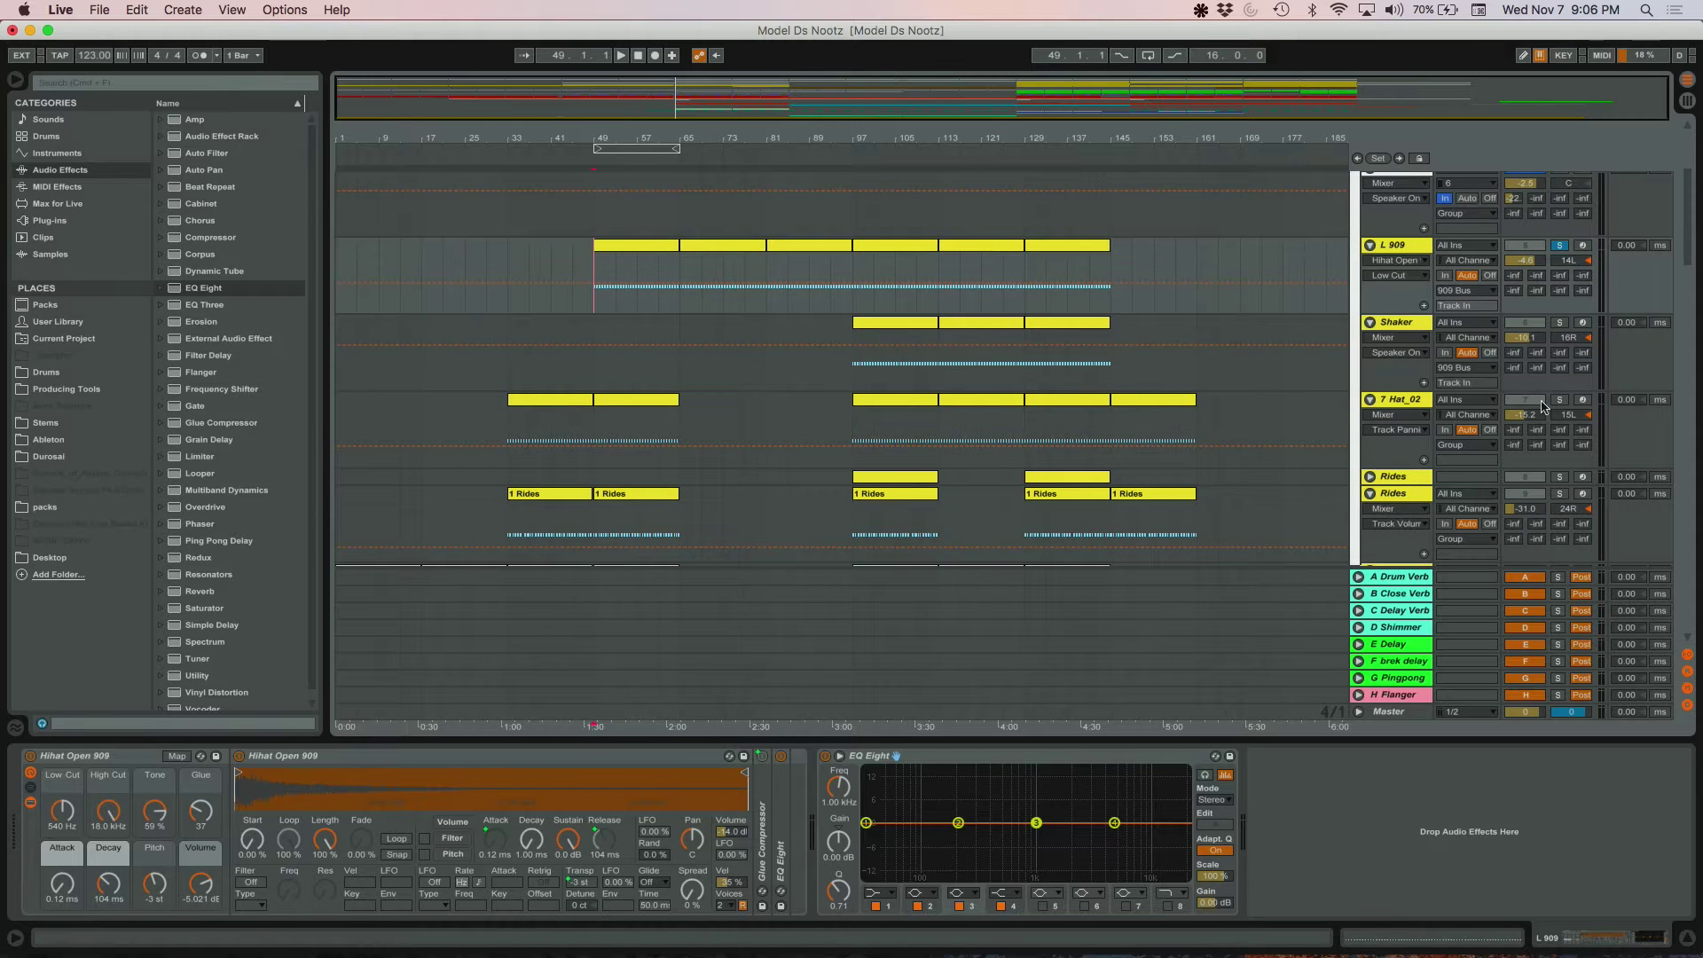
scroll(974, 407, "up", 3)
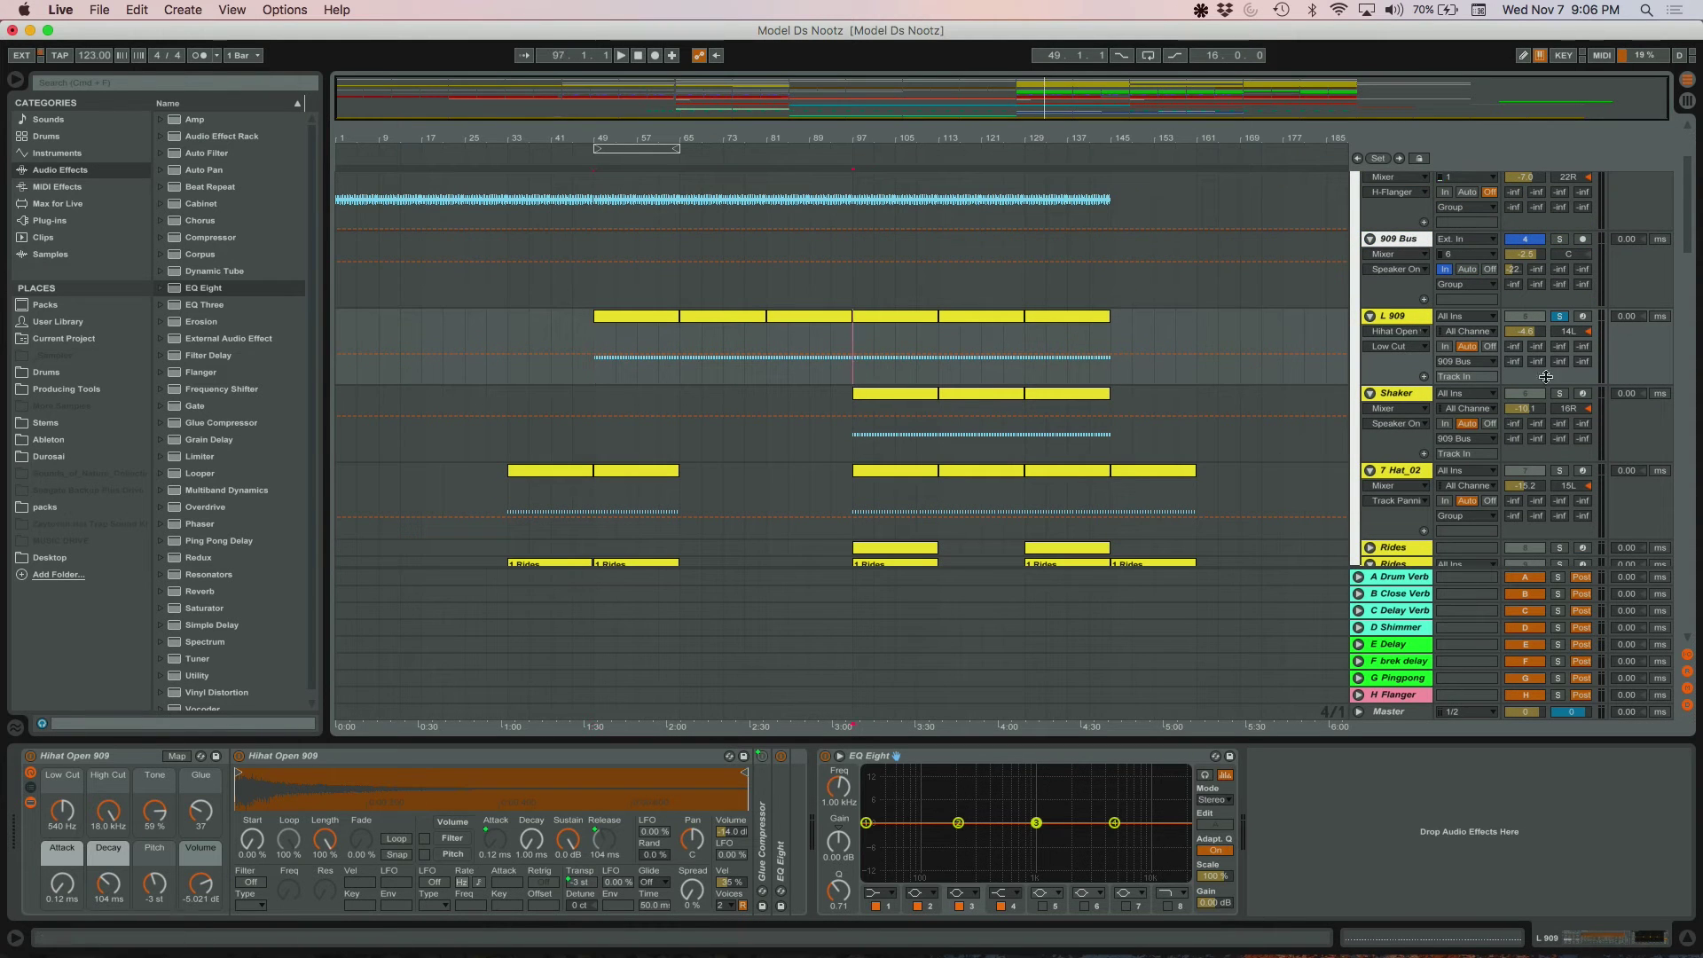
left_click(1567, 296)
left_click(1561, 317)
key("space")
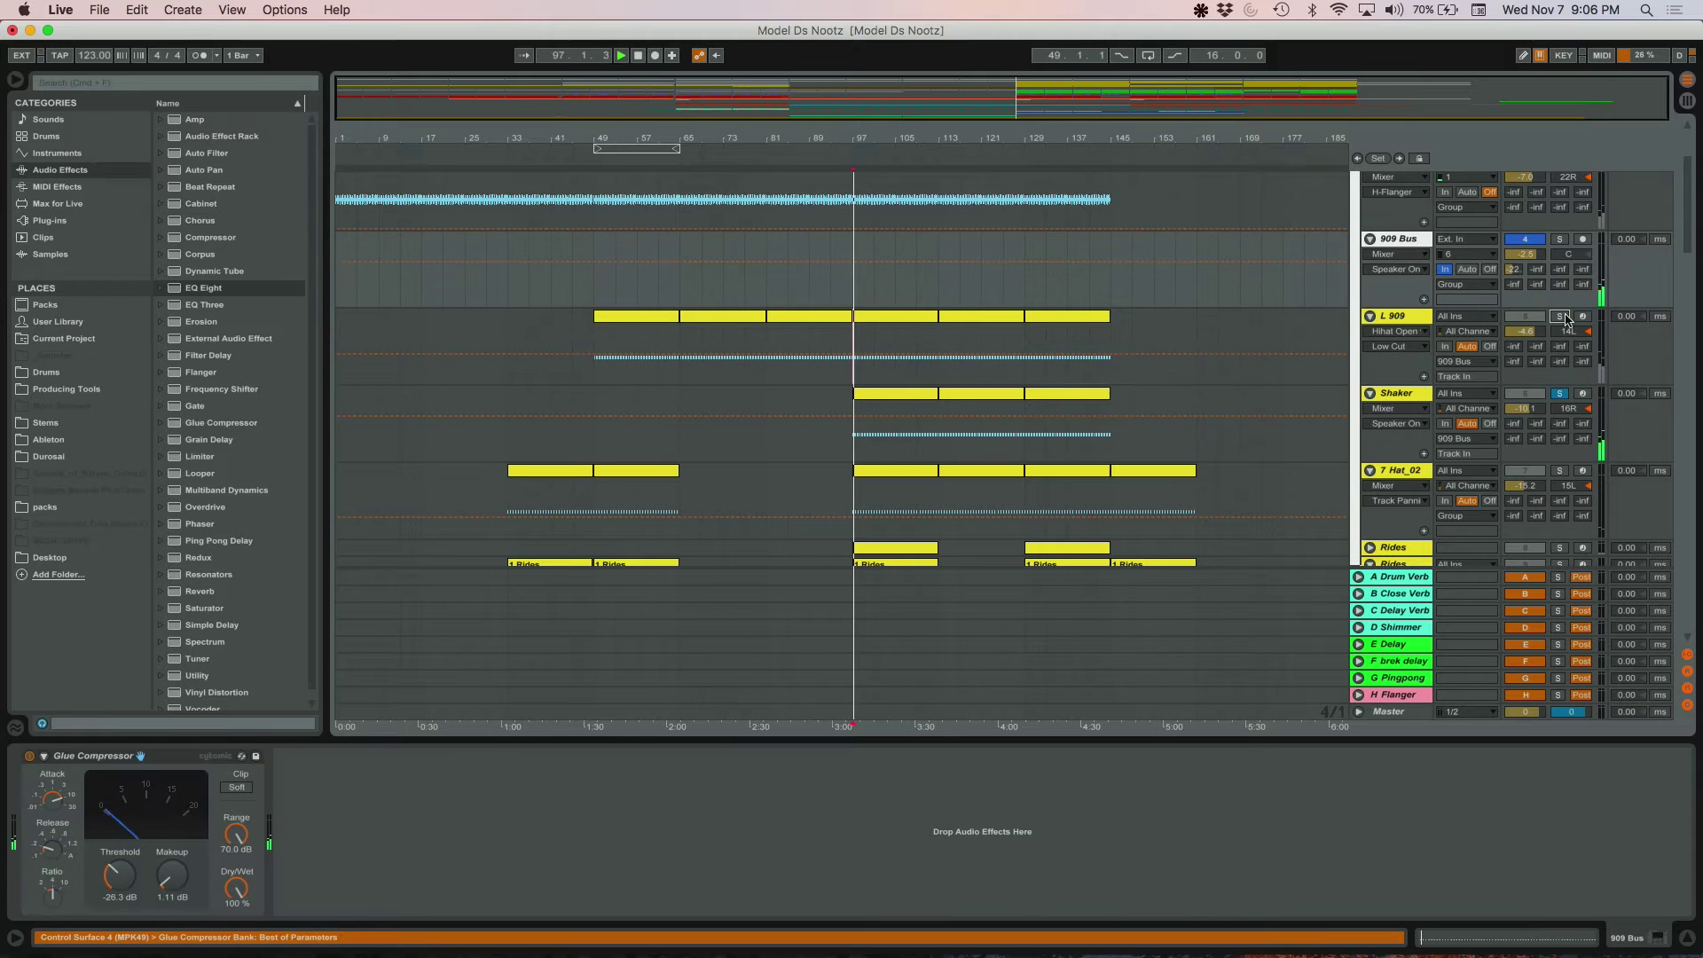
- Compare the Hihat Open 909 devices on the Shaker and L 909 tracks, and unfold the Shaker's EQ Eight to view its curve
left_click(1410, 390)
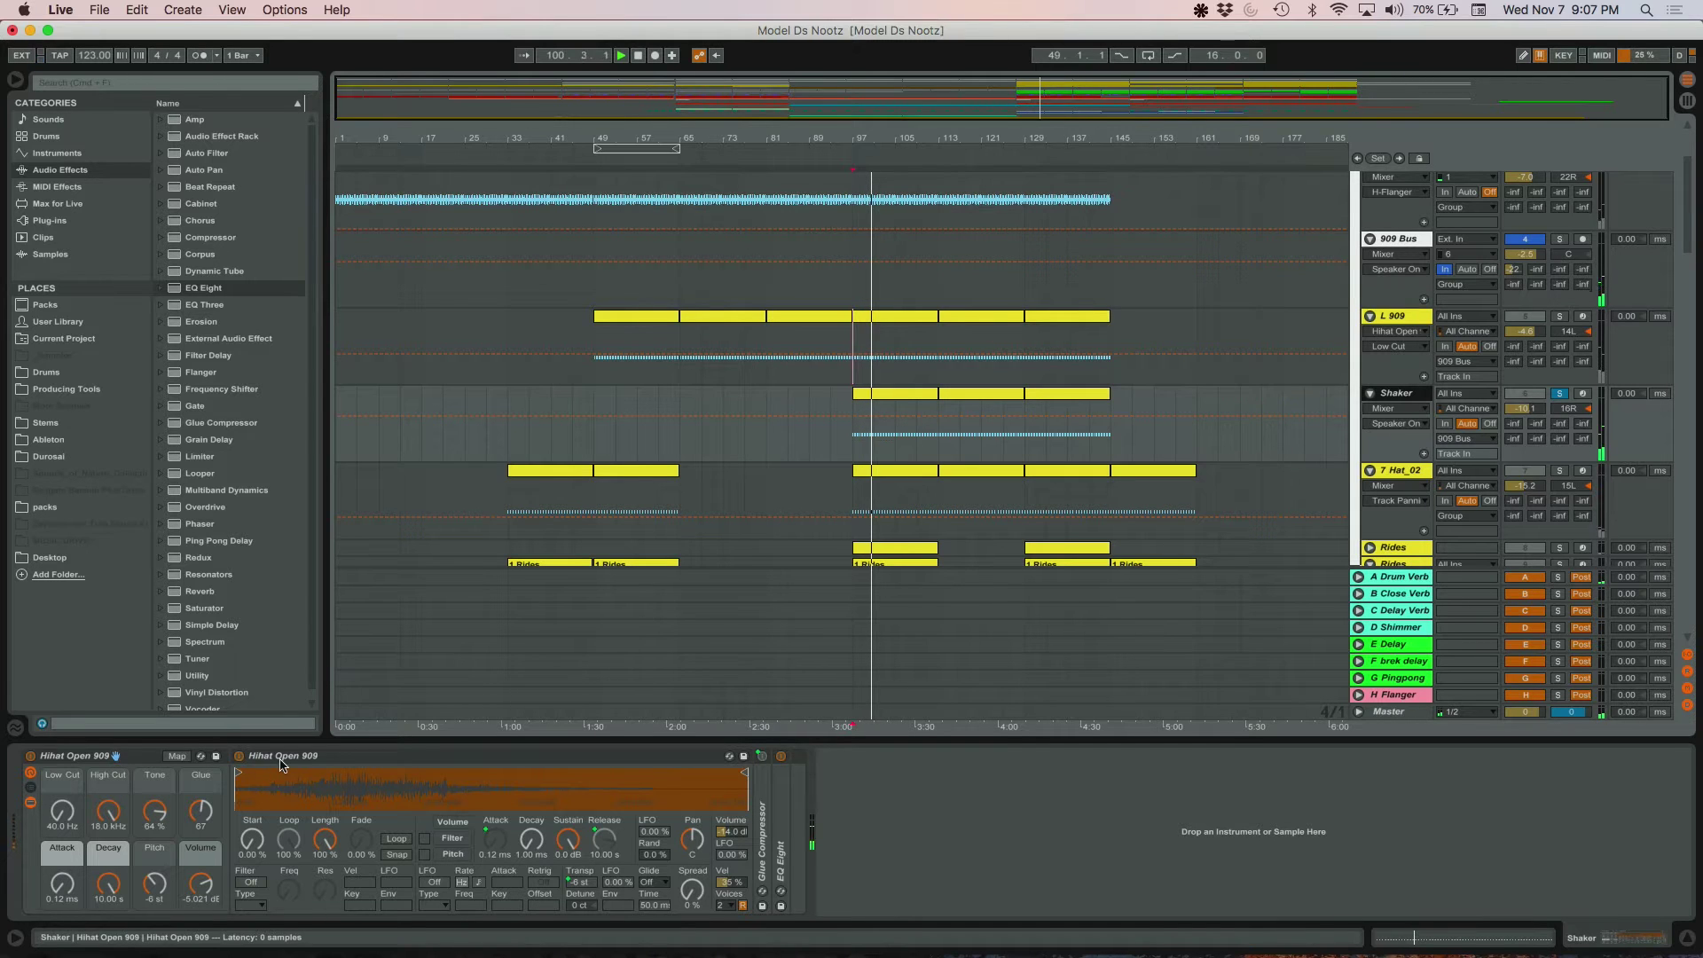
left_click(1415, 317)
left_click(1417, 393)
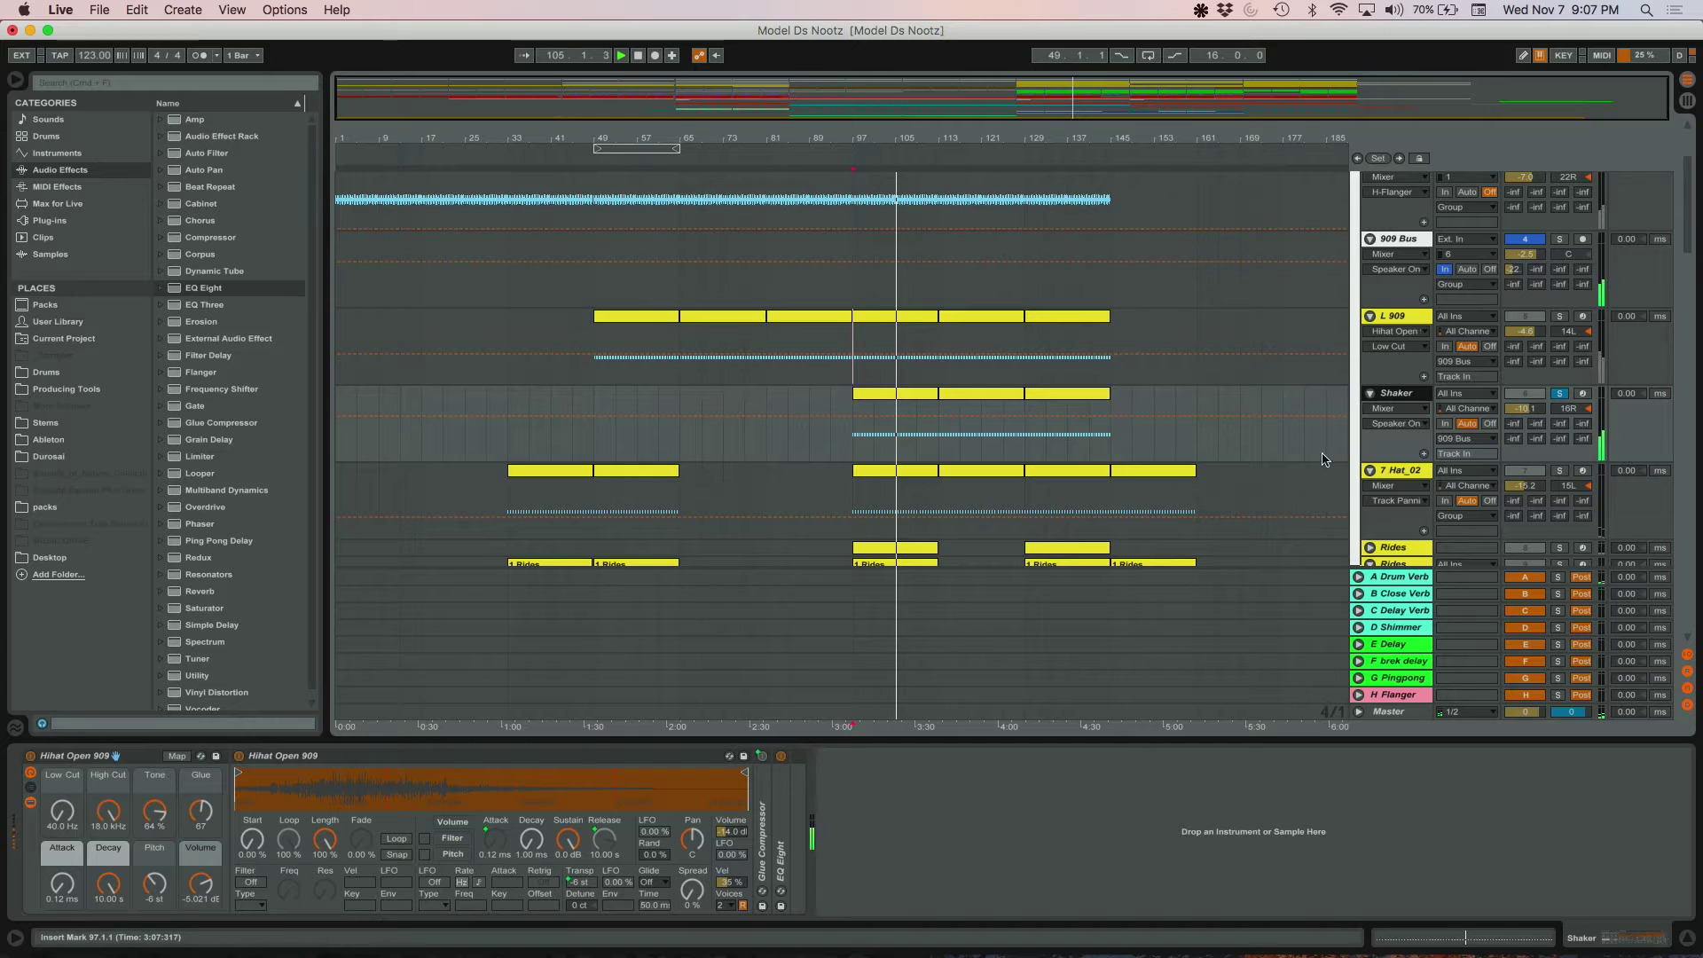
left_click(1396, 317)
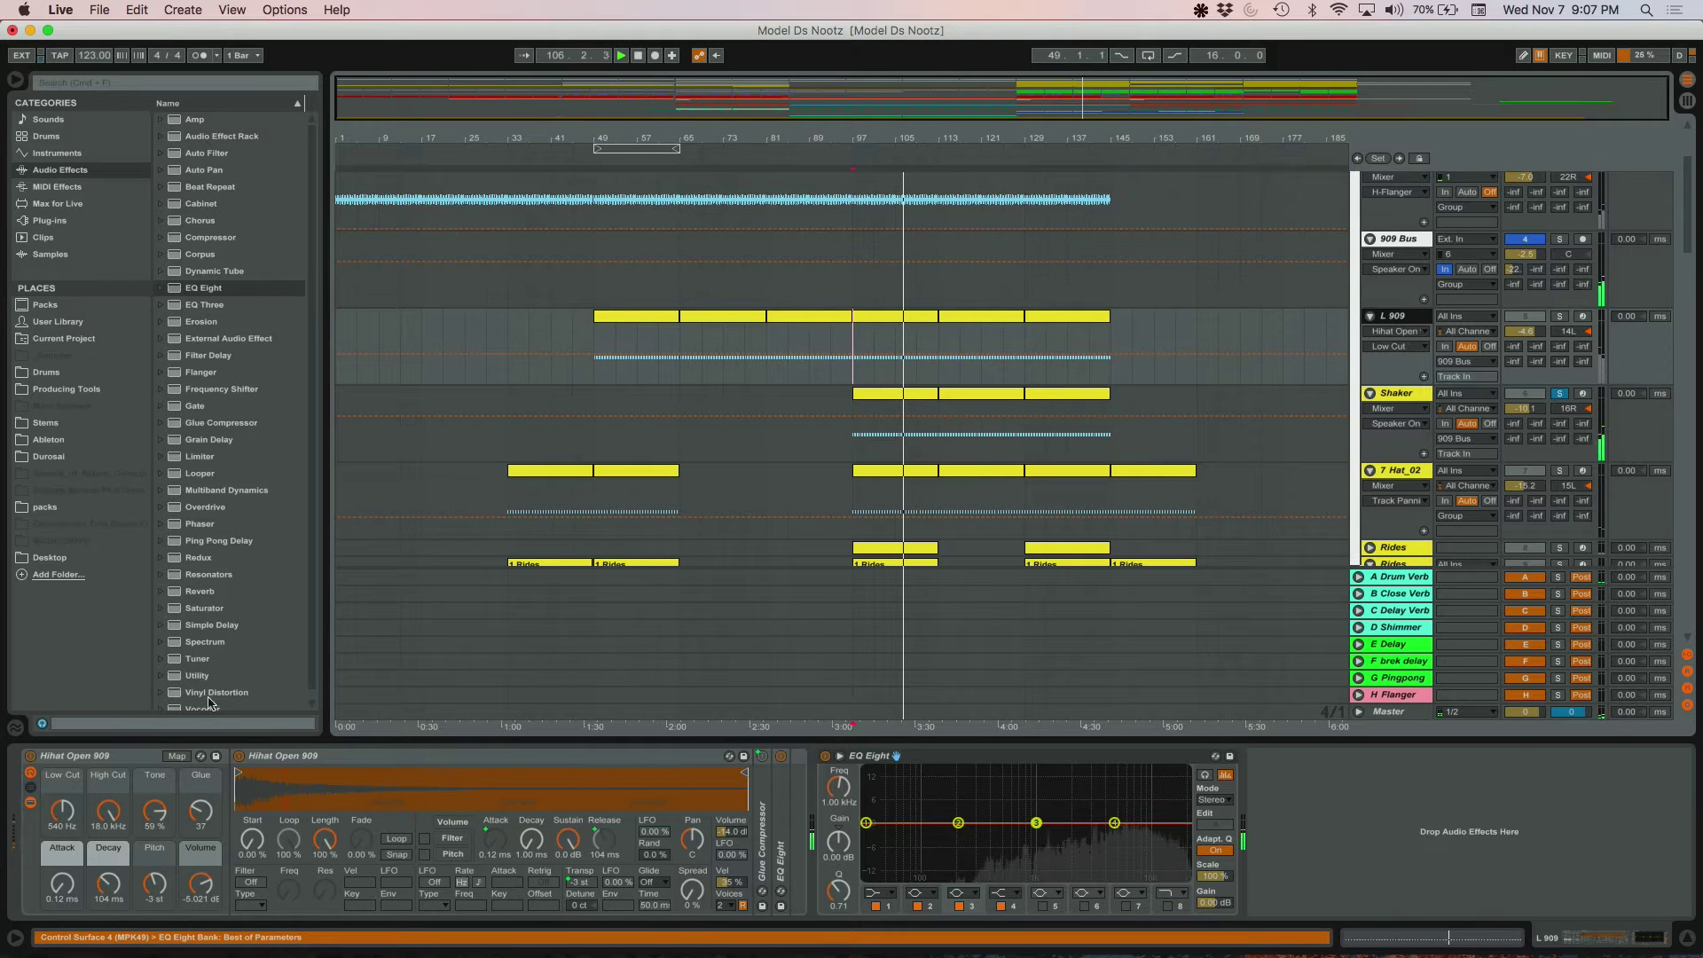
key("Down")
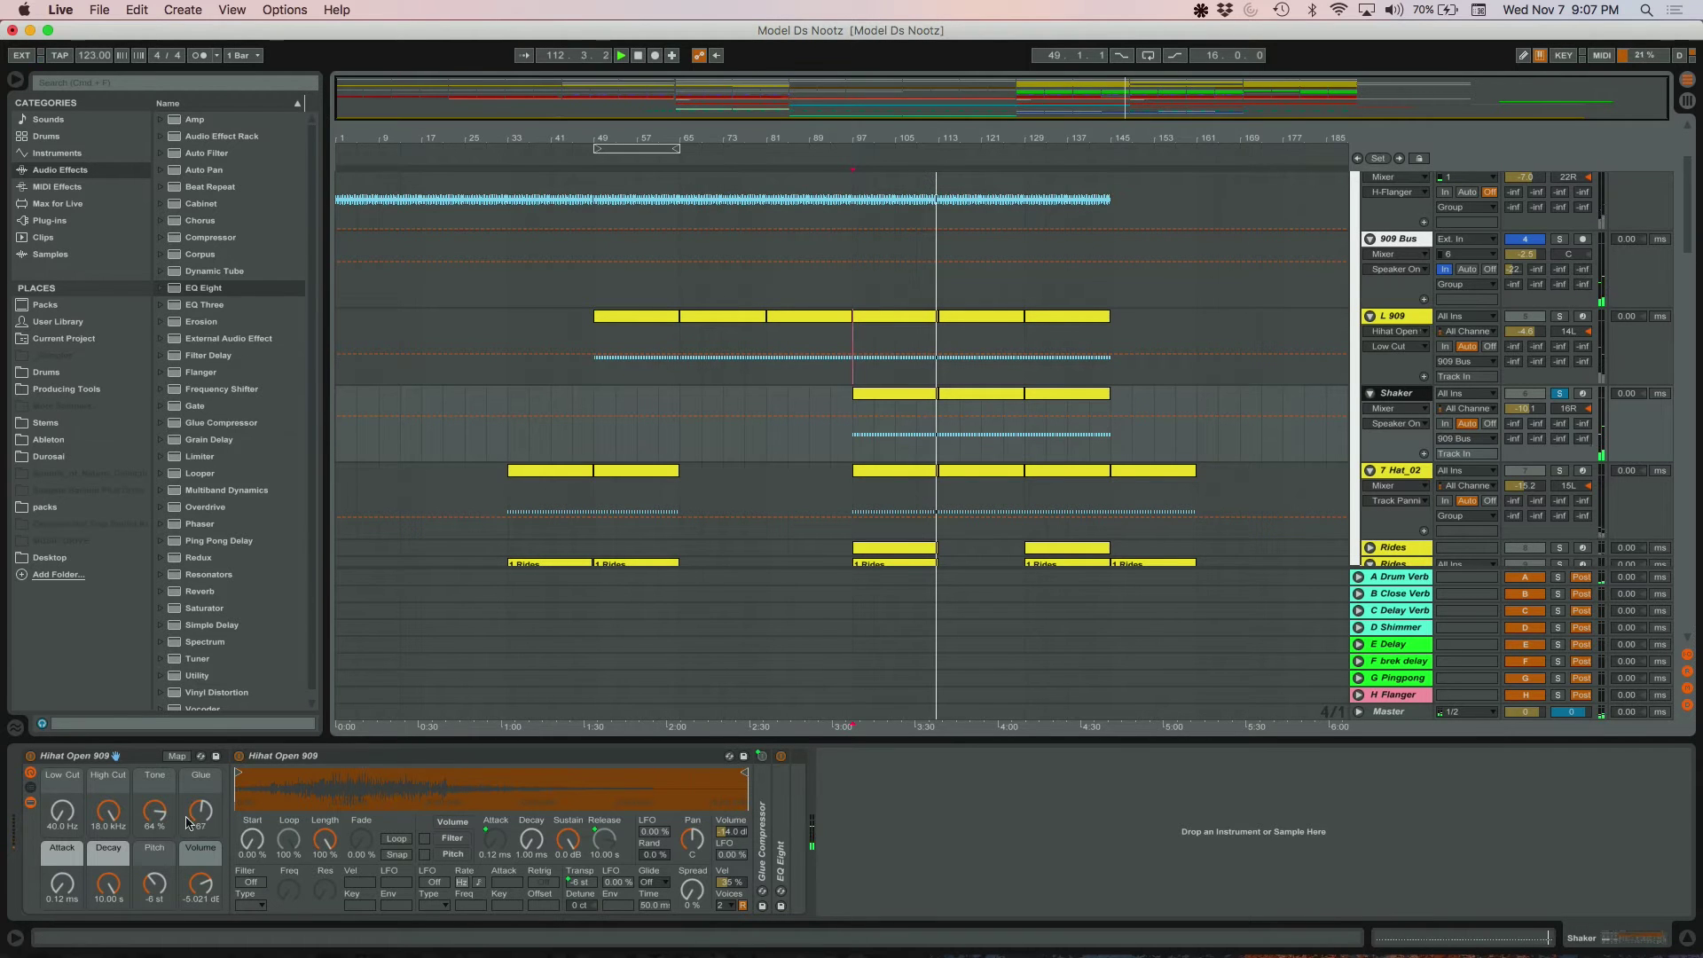
double_click(781, 832)
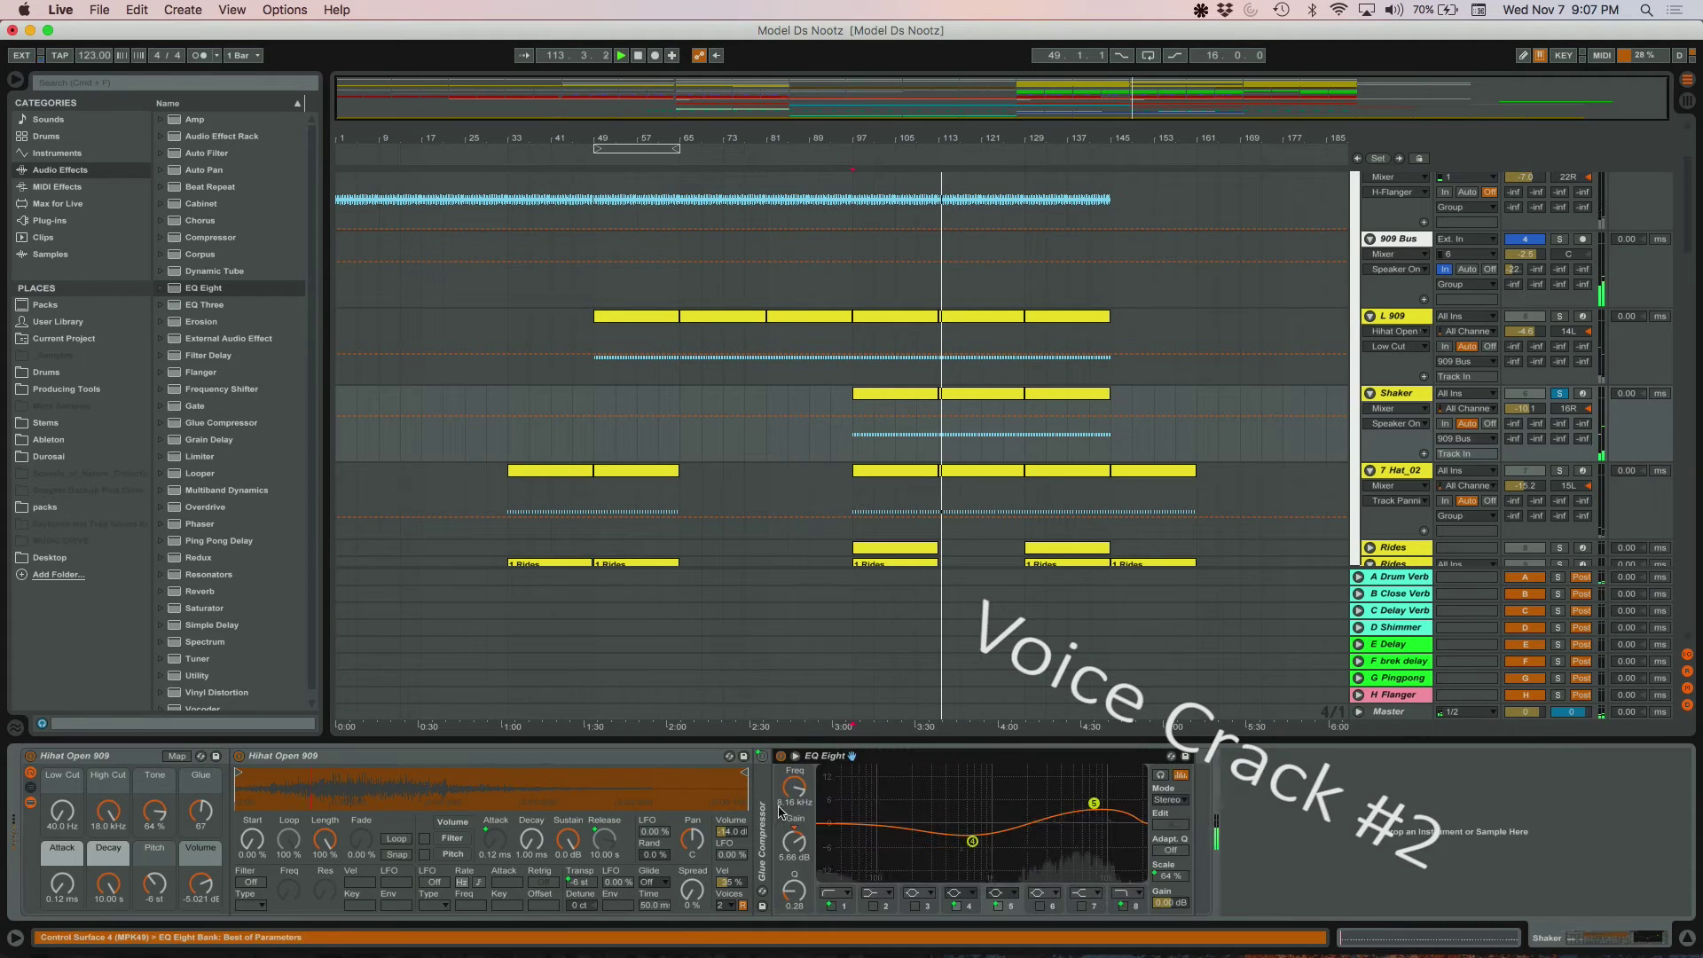
left_click_drag(1099, 742, 1100, 825)
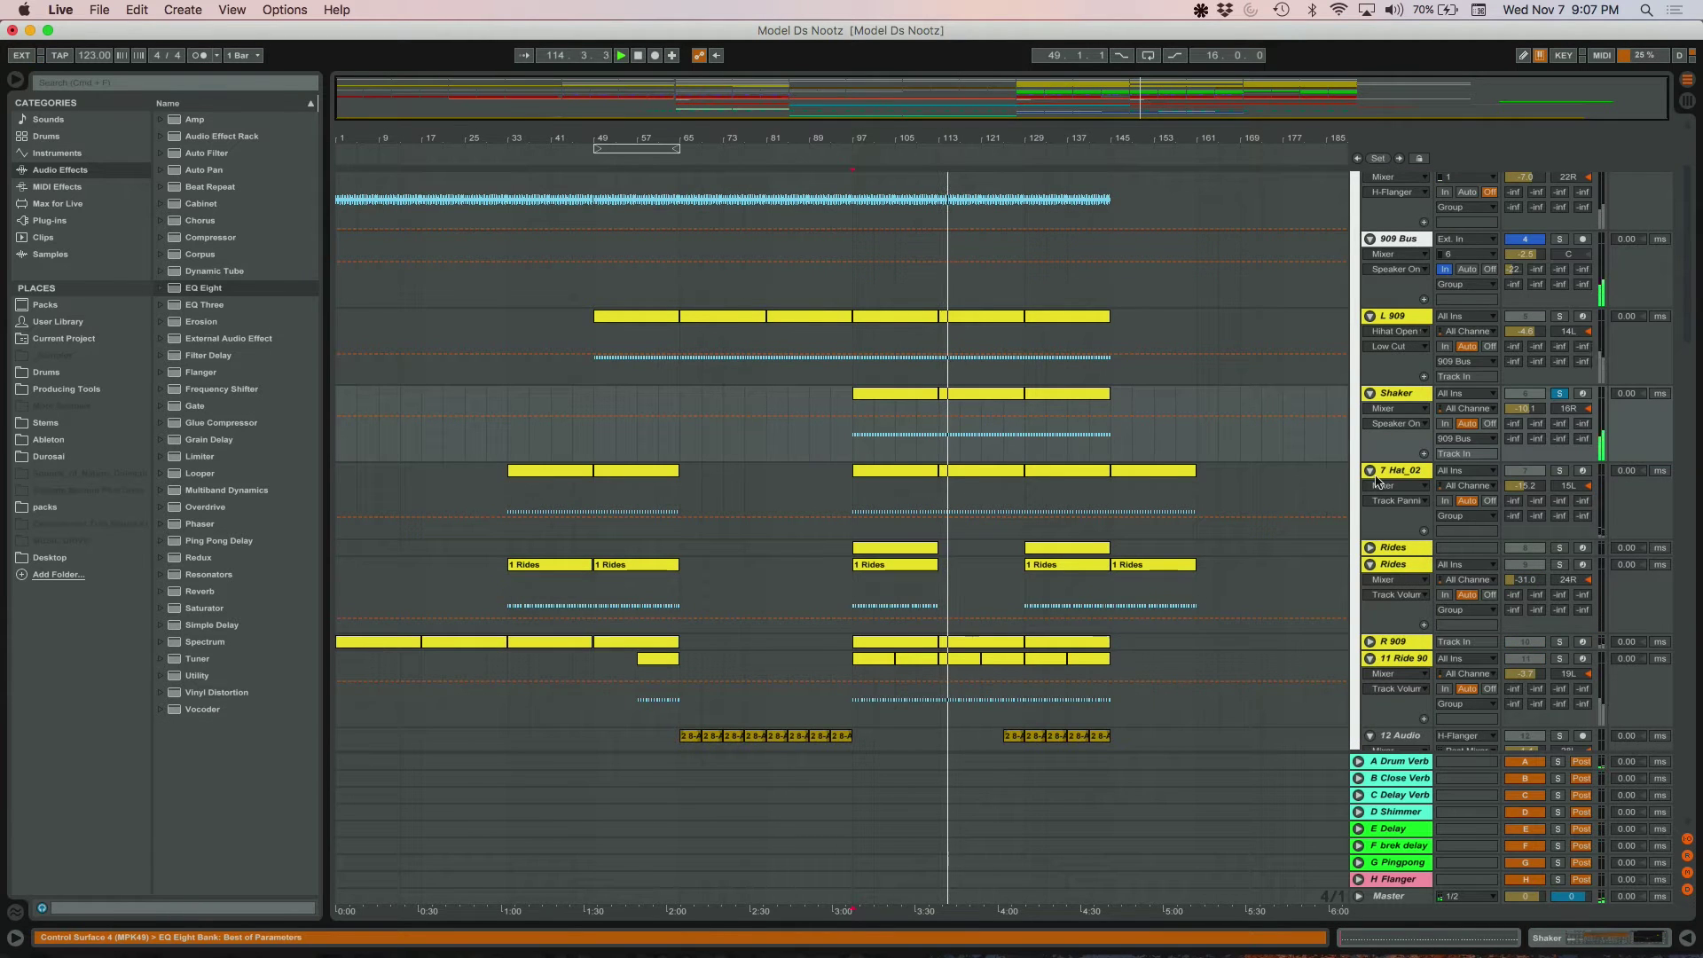
- Solo L 909 together with Shaker, examine the 909 Bus Glue Compressor as they play, and turn the solos off
left_click(1559, 316)
left_click(1417, 240)
double_click(1418, 241)
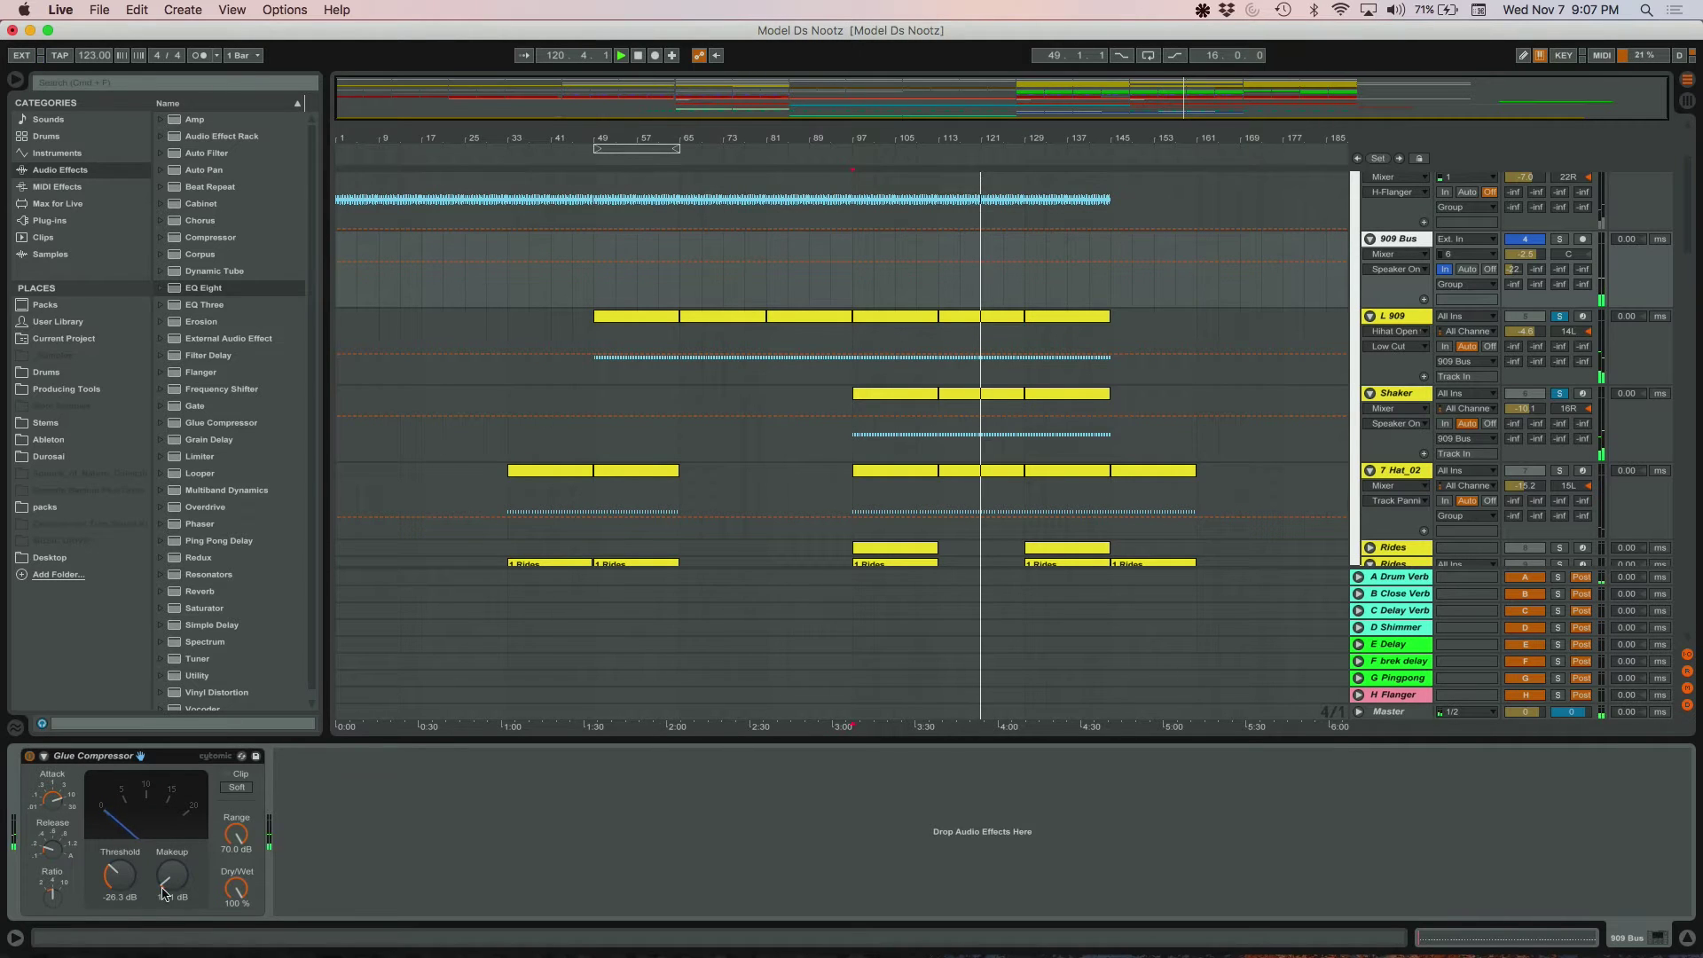
left_click(1560, 315)
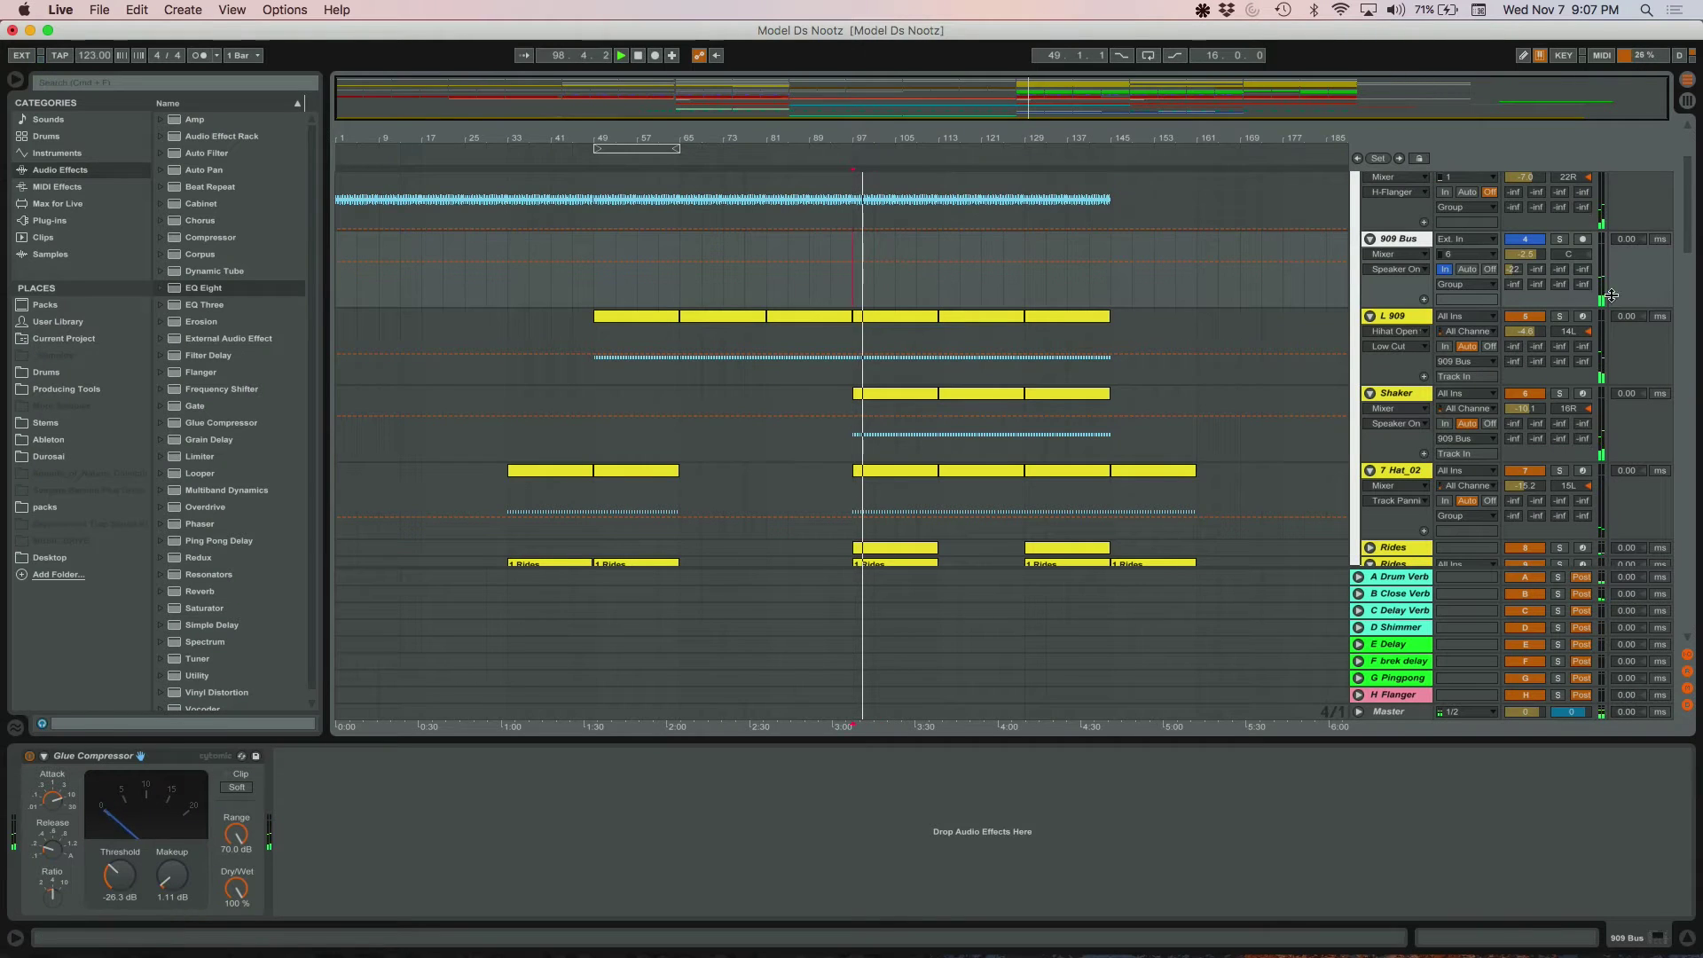
- Solo the 7 Hat_02 track and listen to it, comparing its sample device with the Shaker track's devices
scroll(1171, 347, "down", 3)
scroll(1197, 354, "down", 1)
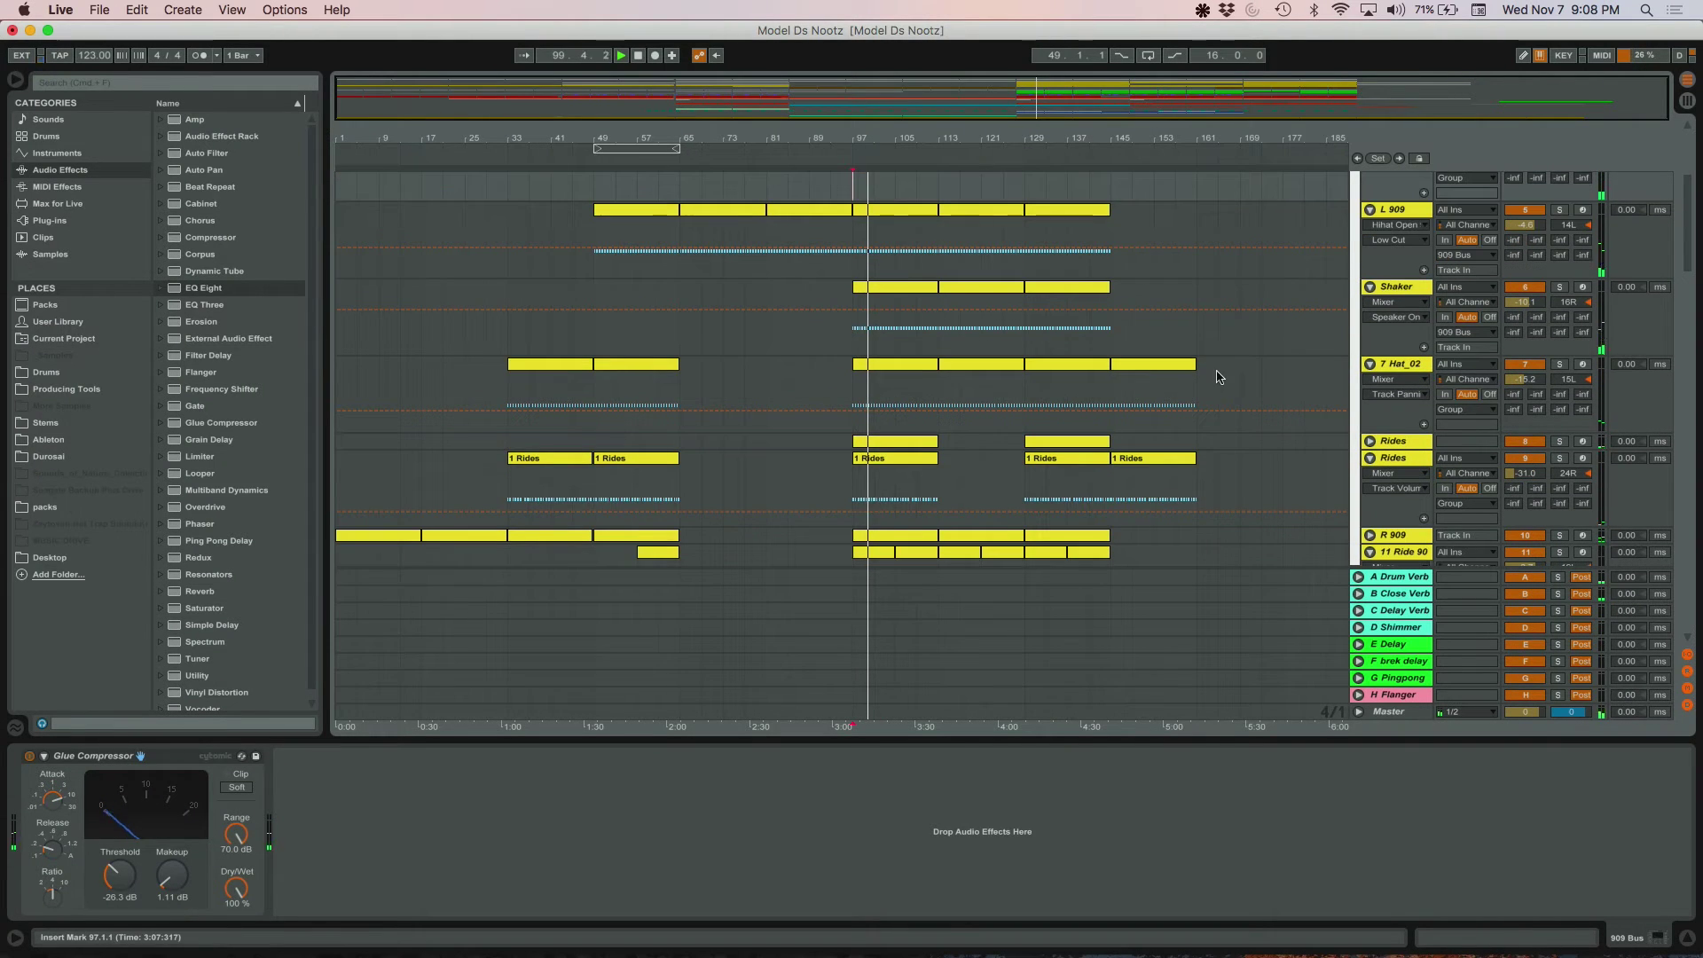
left_click(1395, 365)
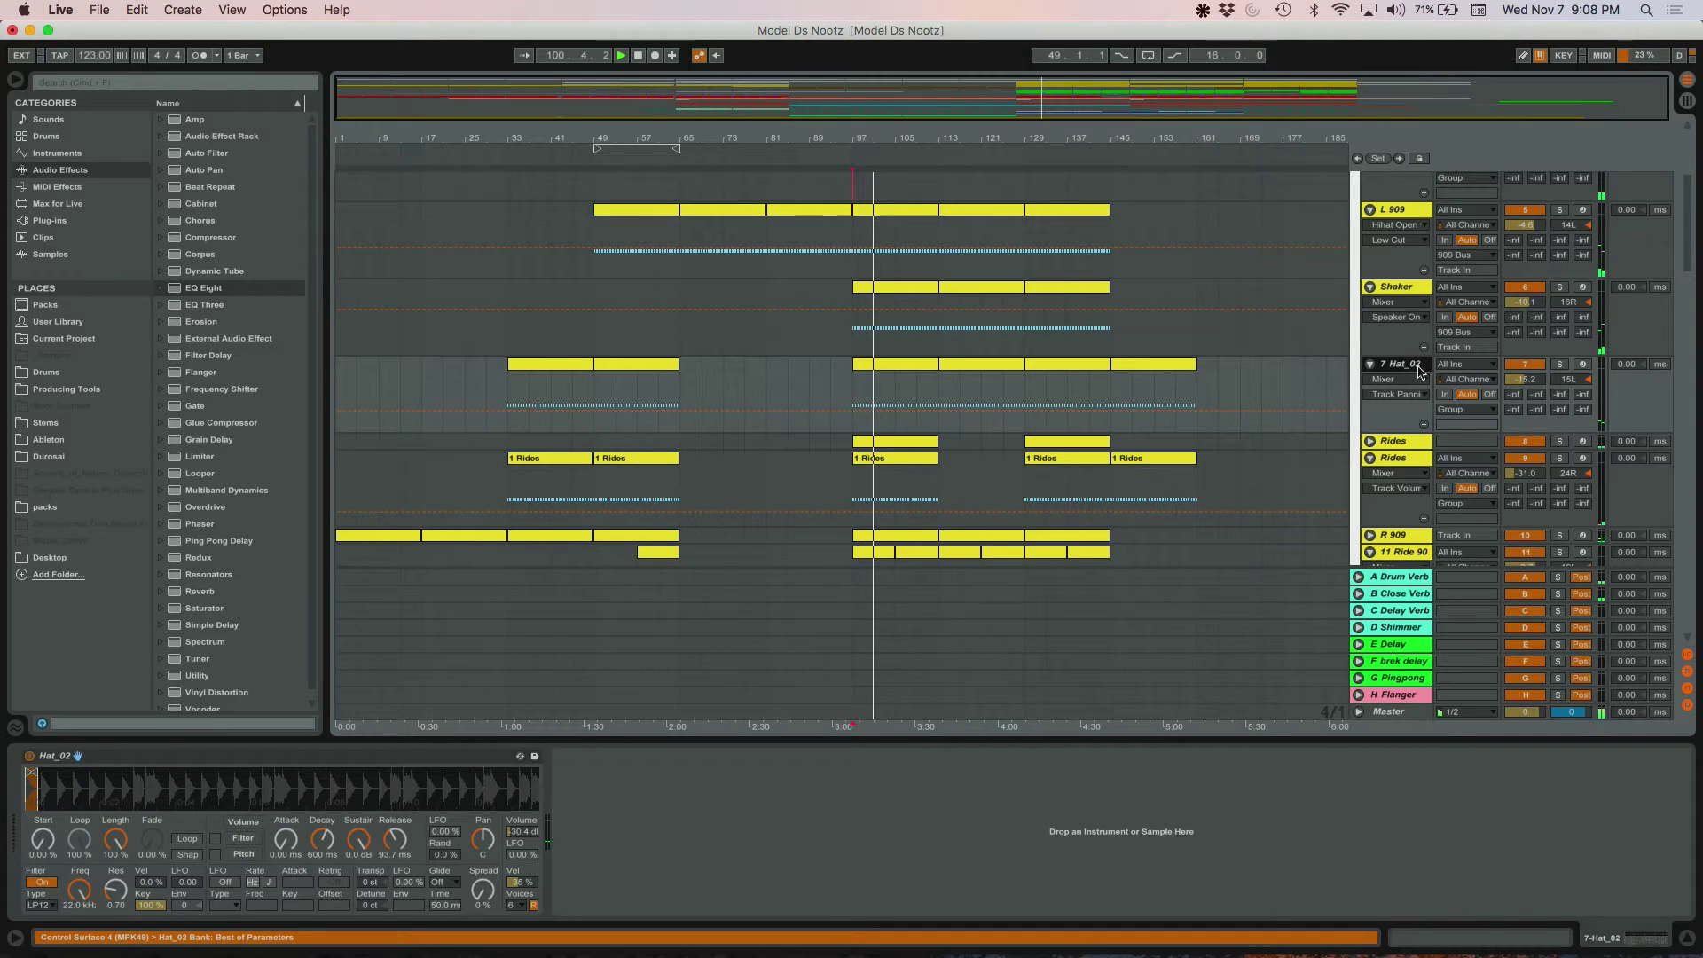
left_click(1561, 367)
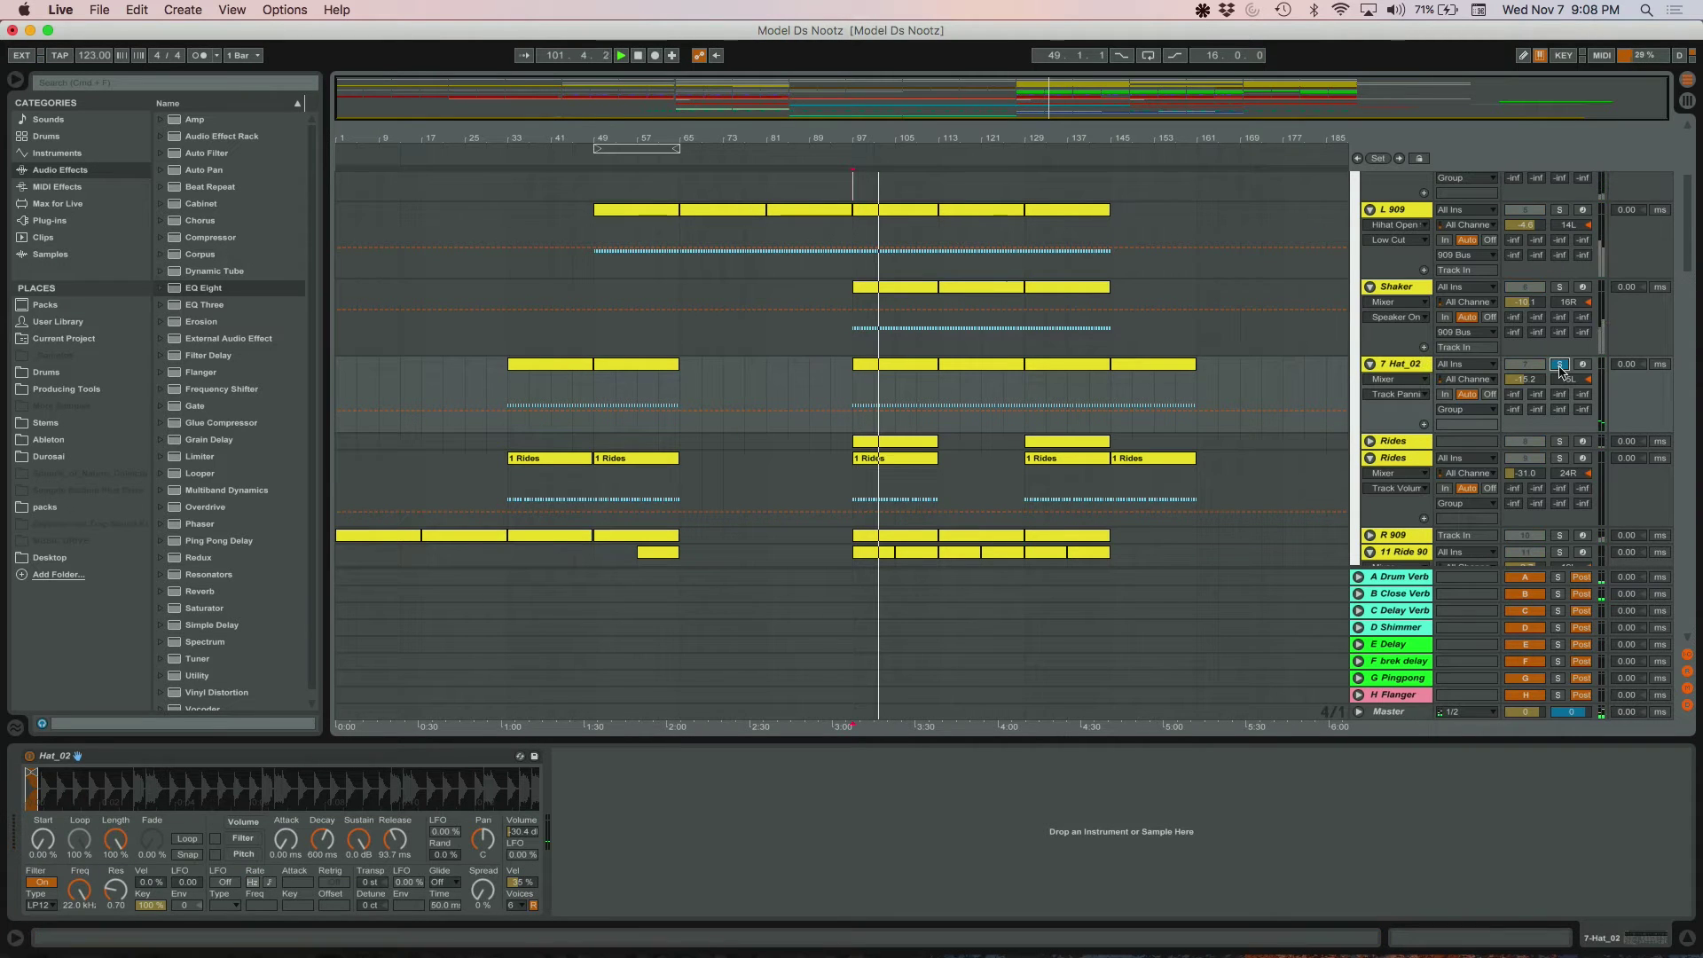
scroll(1288, 348, "down", 1)
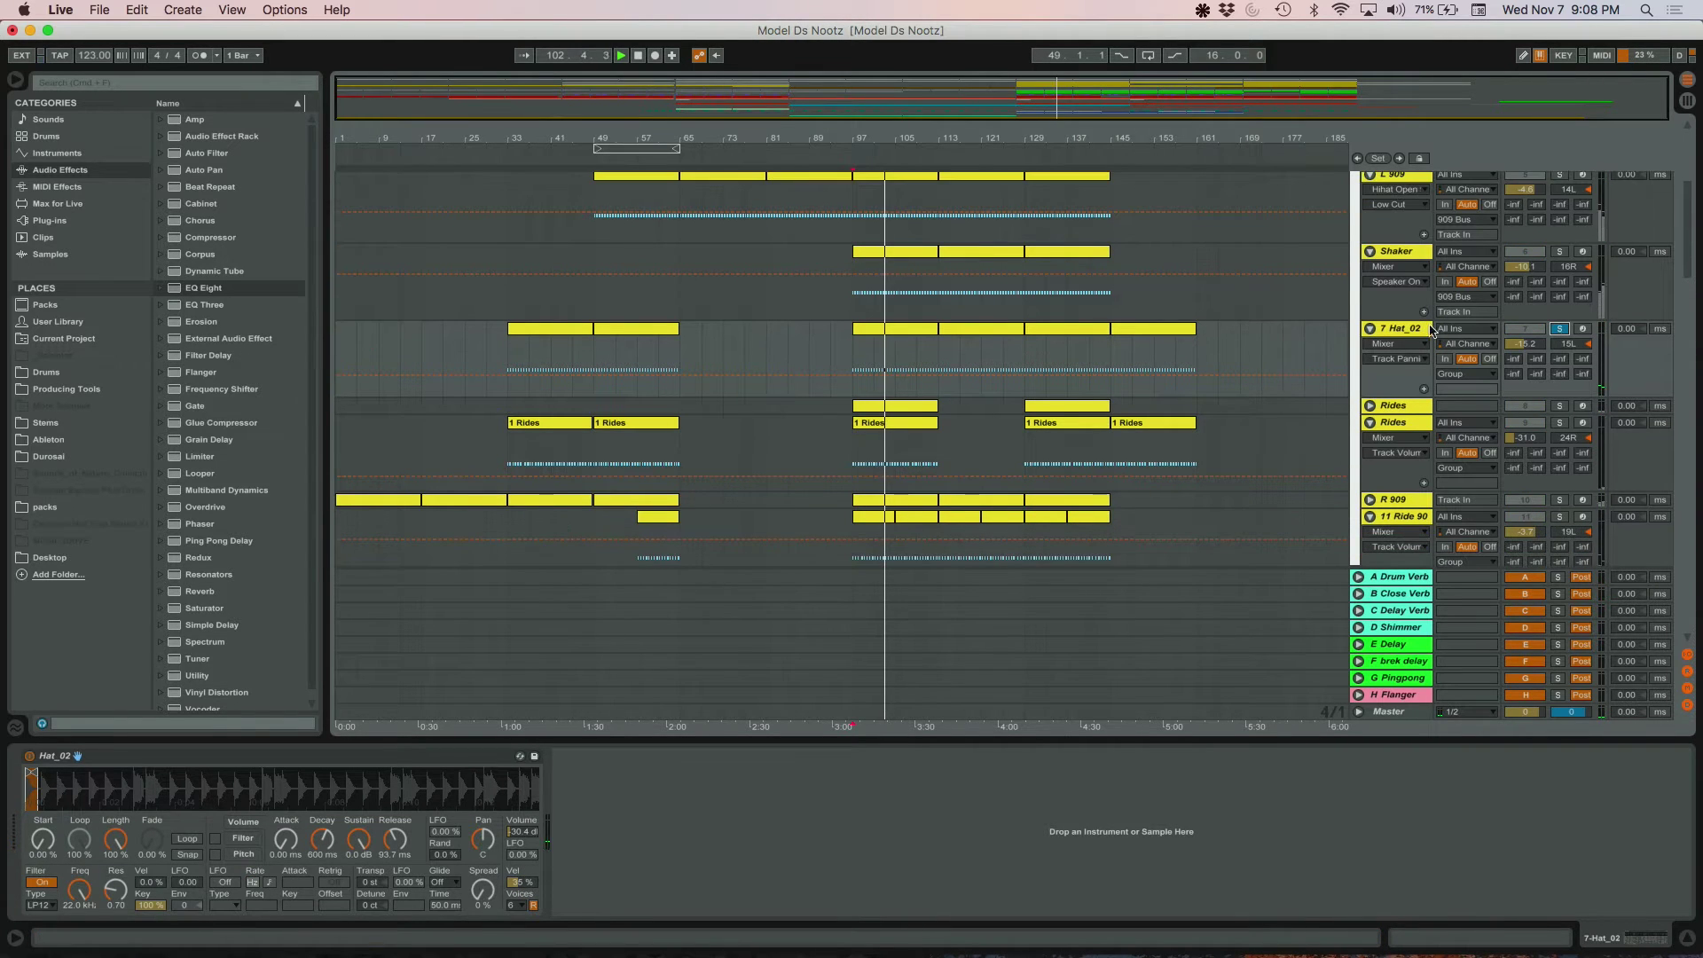
left_click(1394, 253)
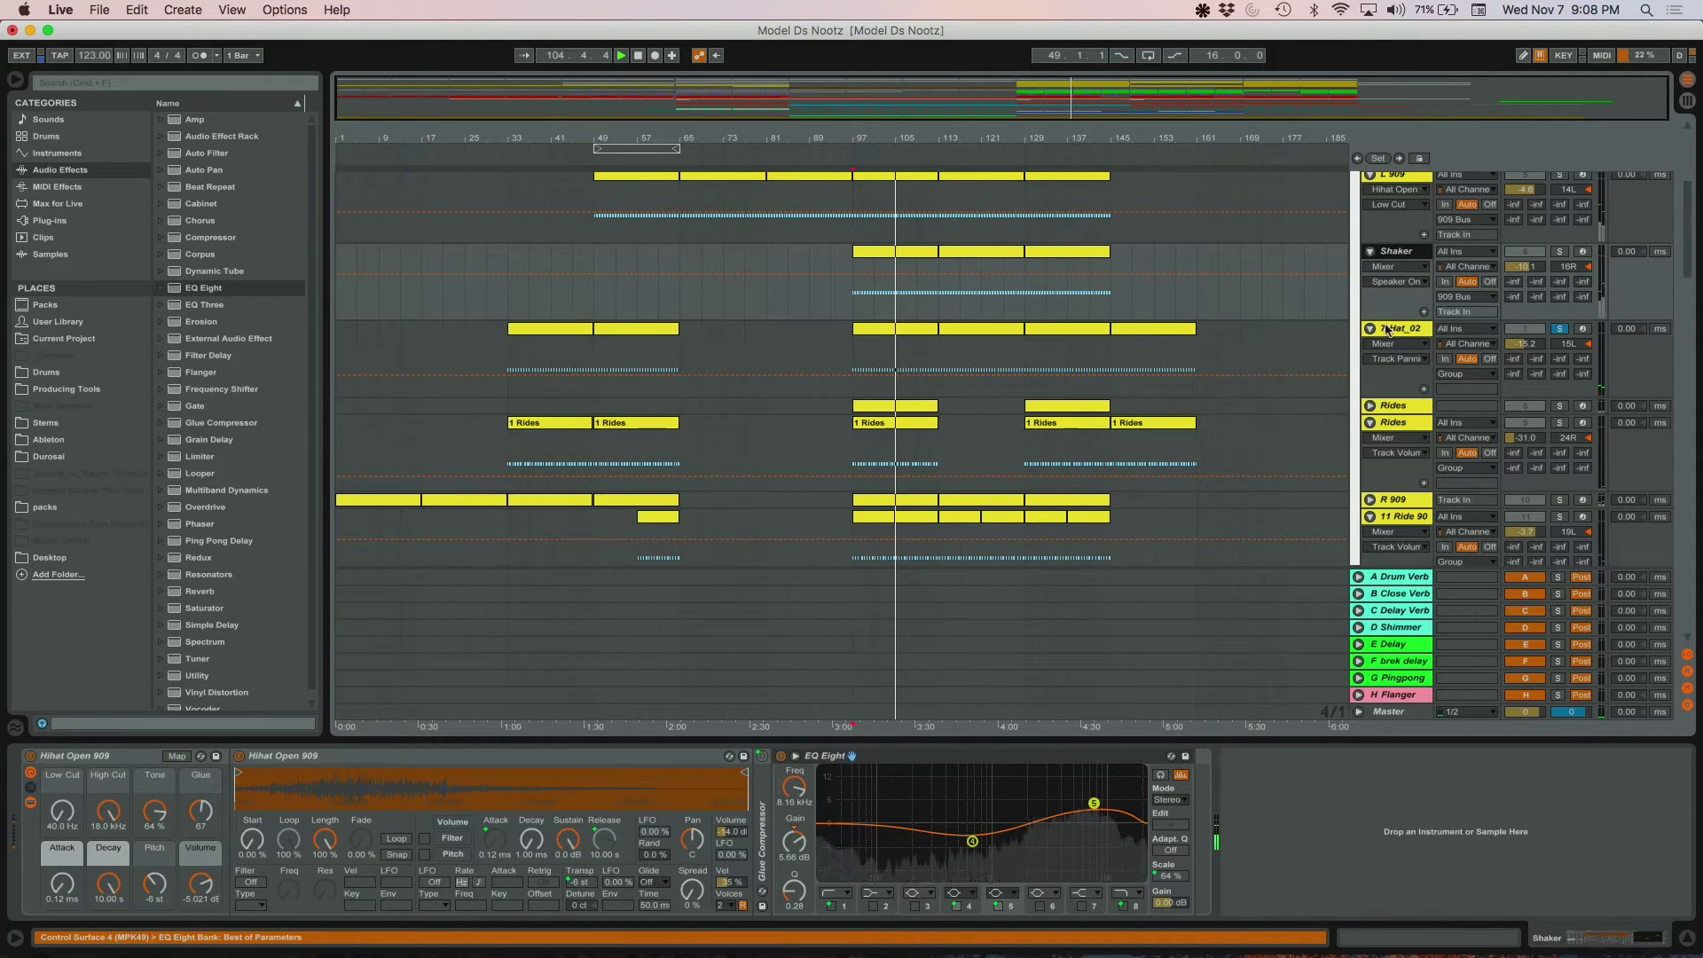
left_click(1539, 356)
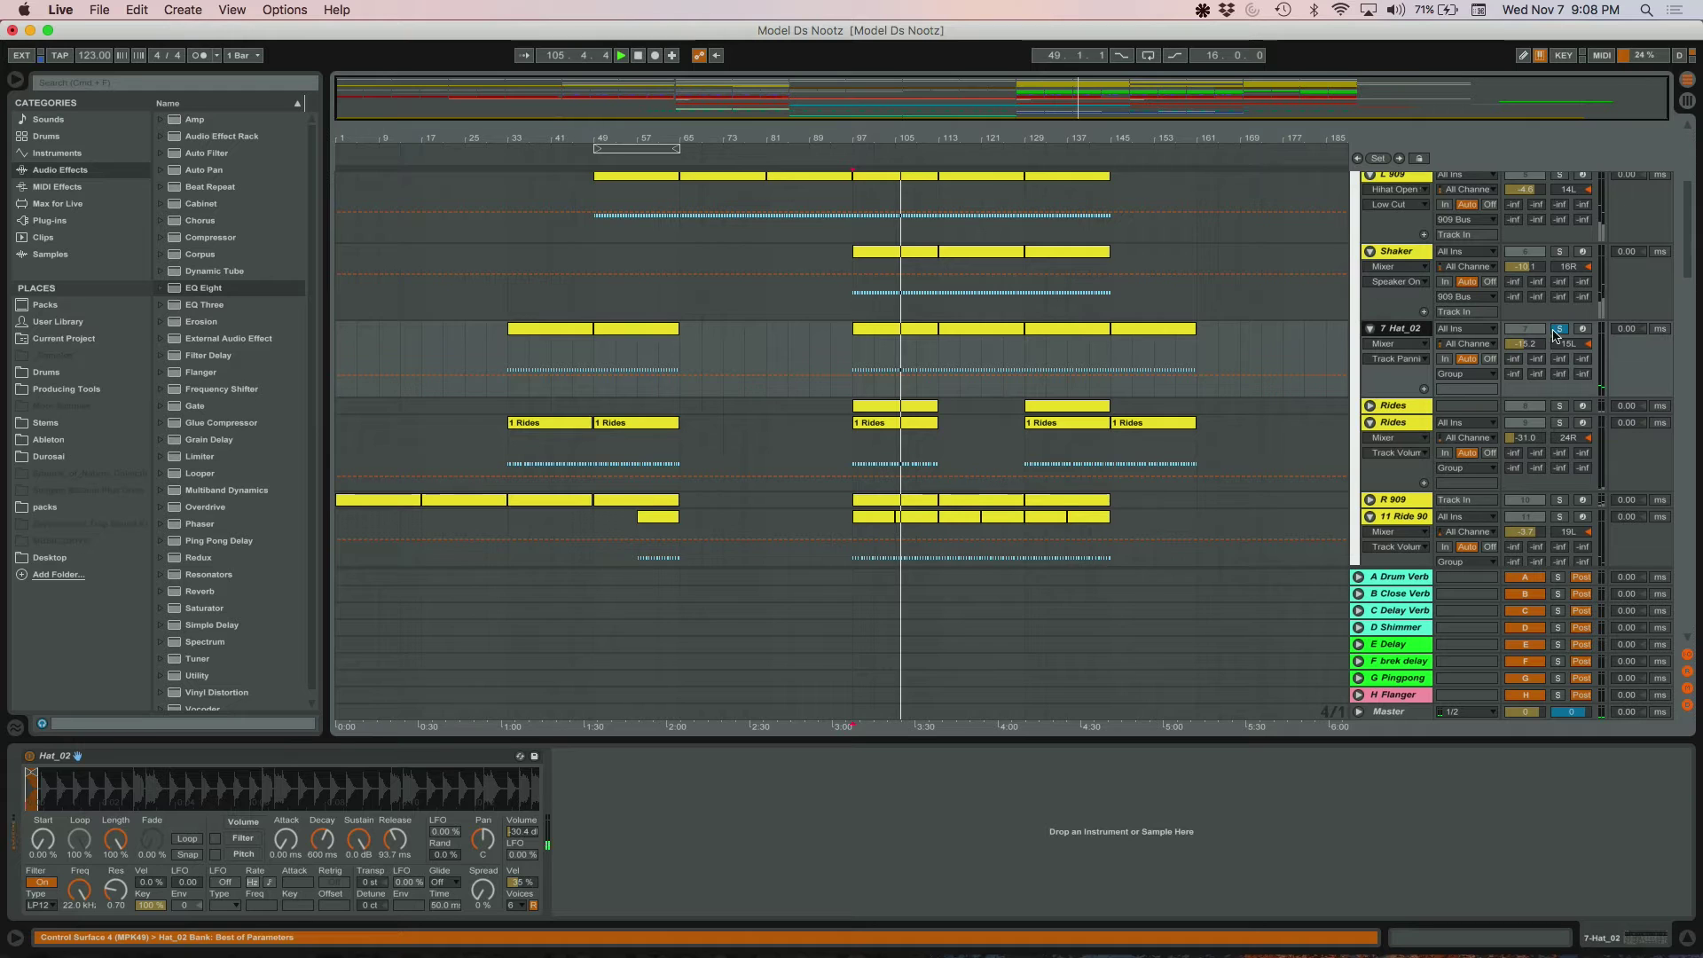
- Switch the solo from 7 Hat_02 to the first Rides track and play it from bar 97 with its devices displayed
scroll(1551, 330, "down", 1)
left_click(1561, 295)
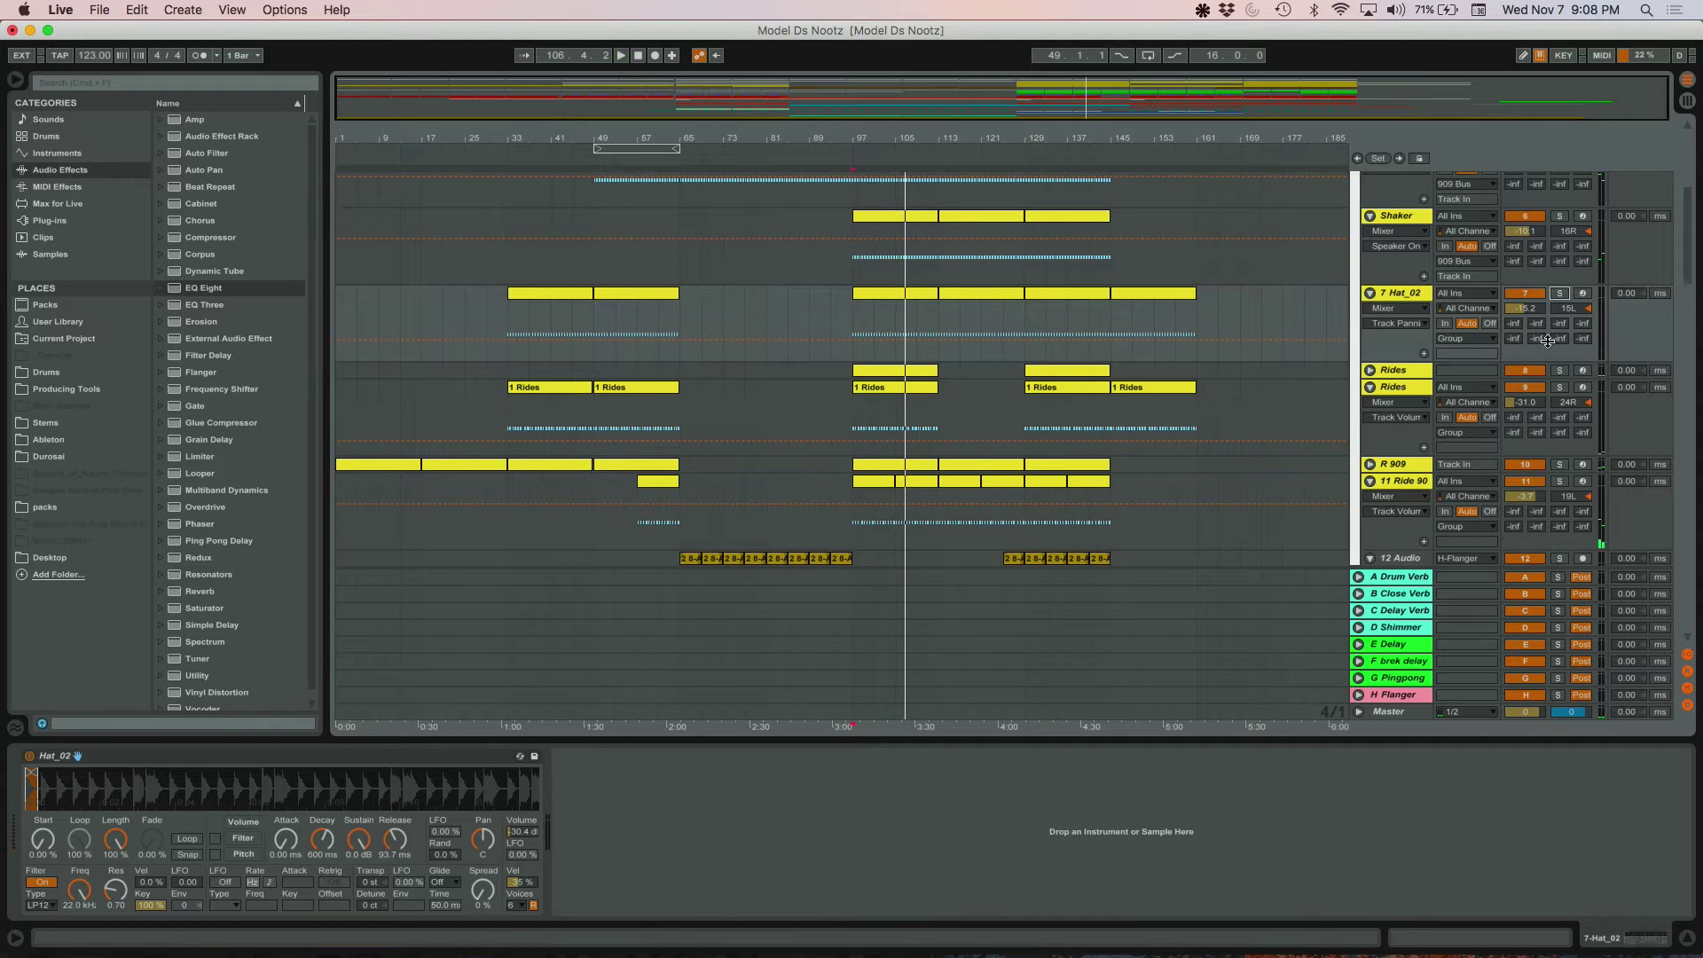
left_click(1410, 373)
scroll(1508, 359, "down", 1)
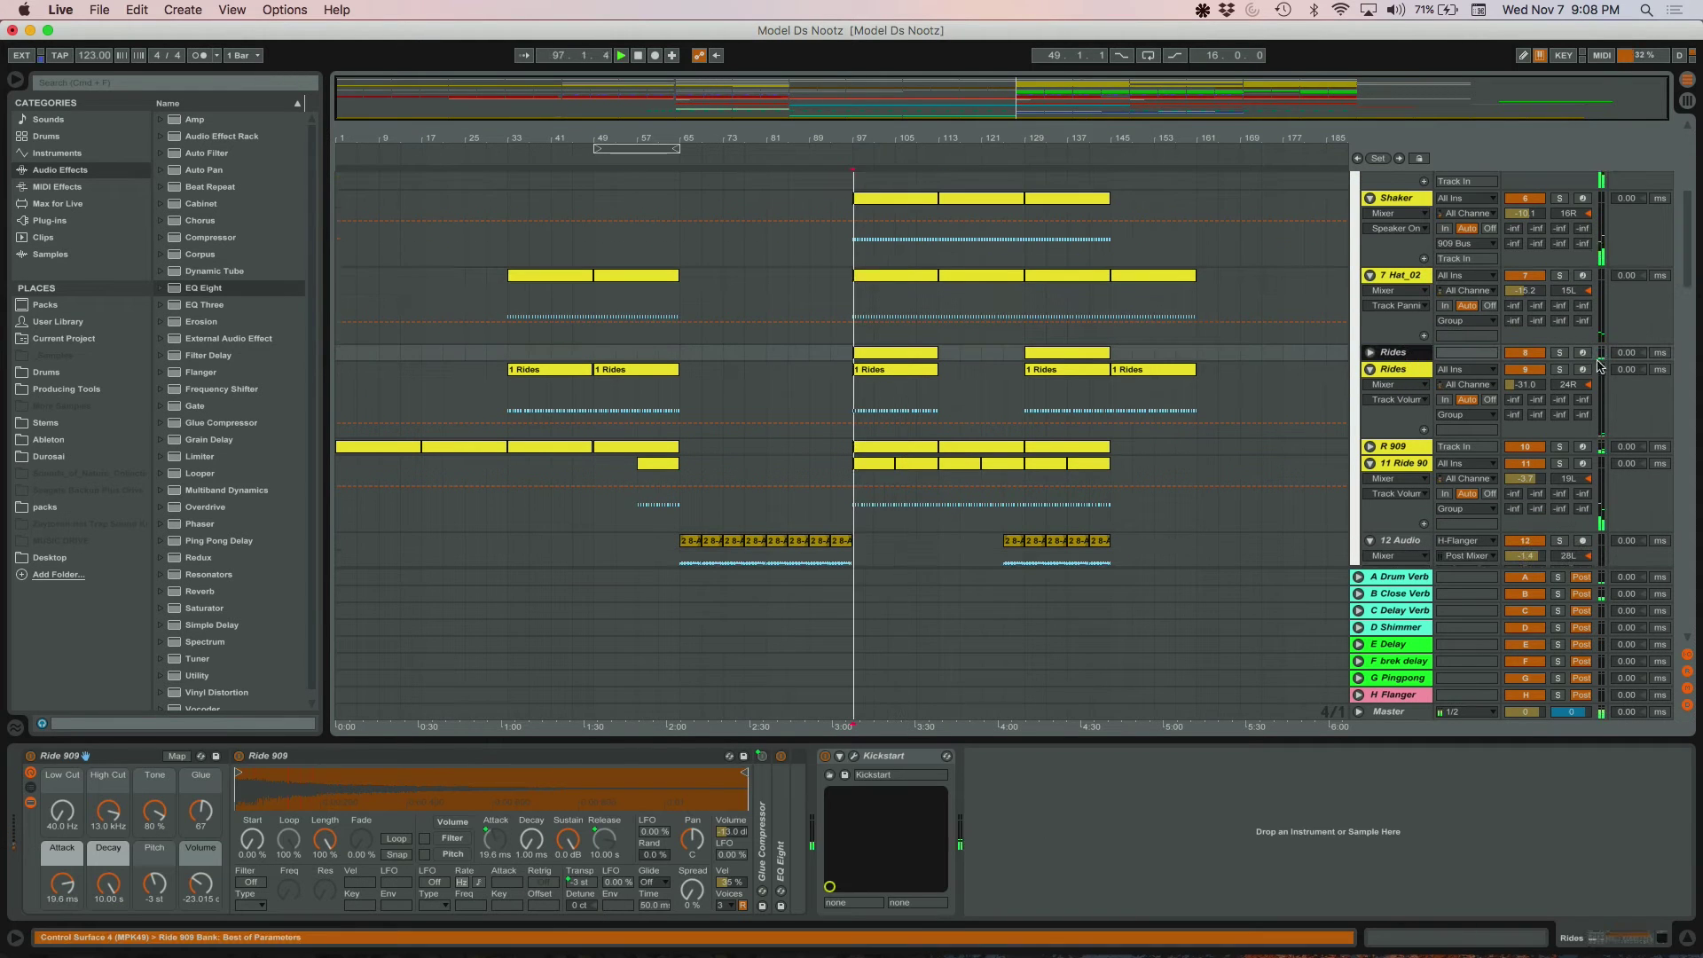
left_click(1560, 353)
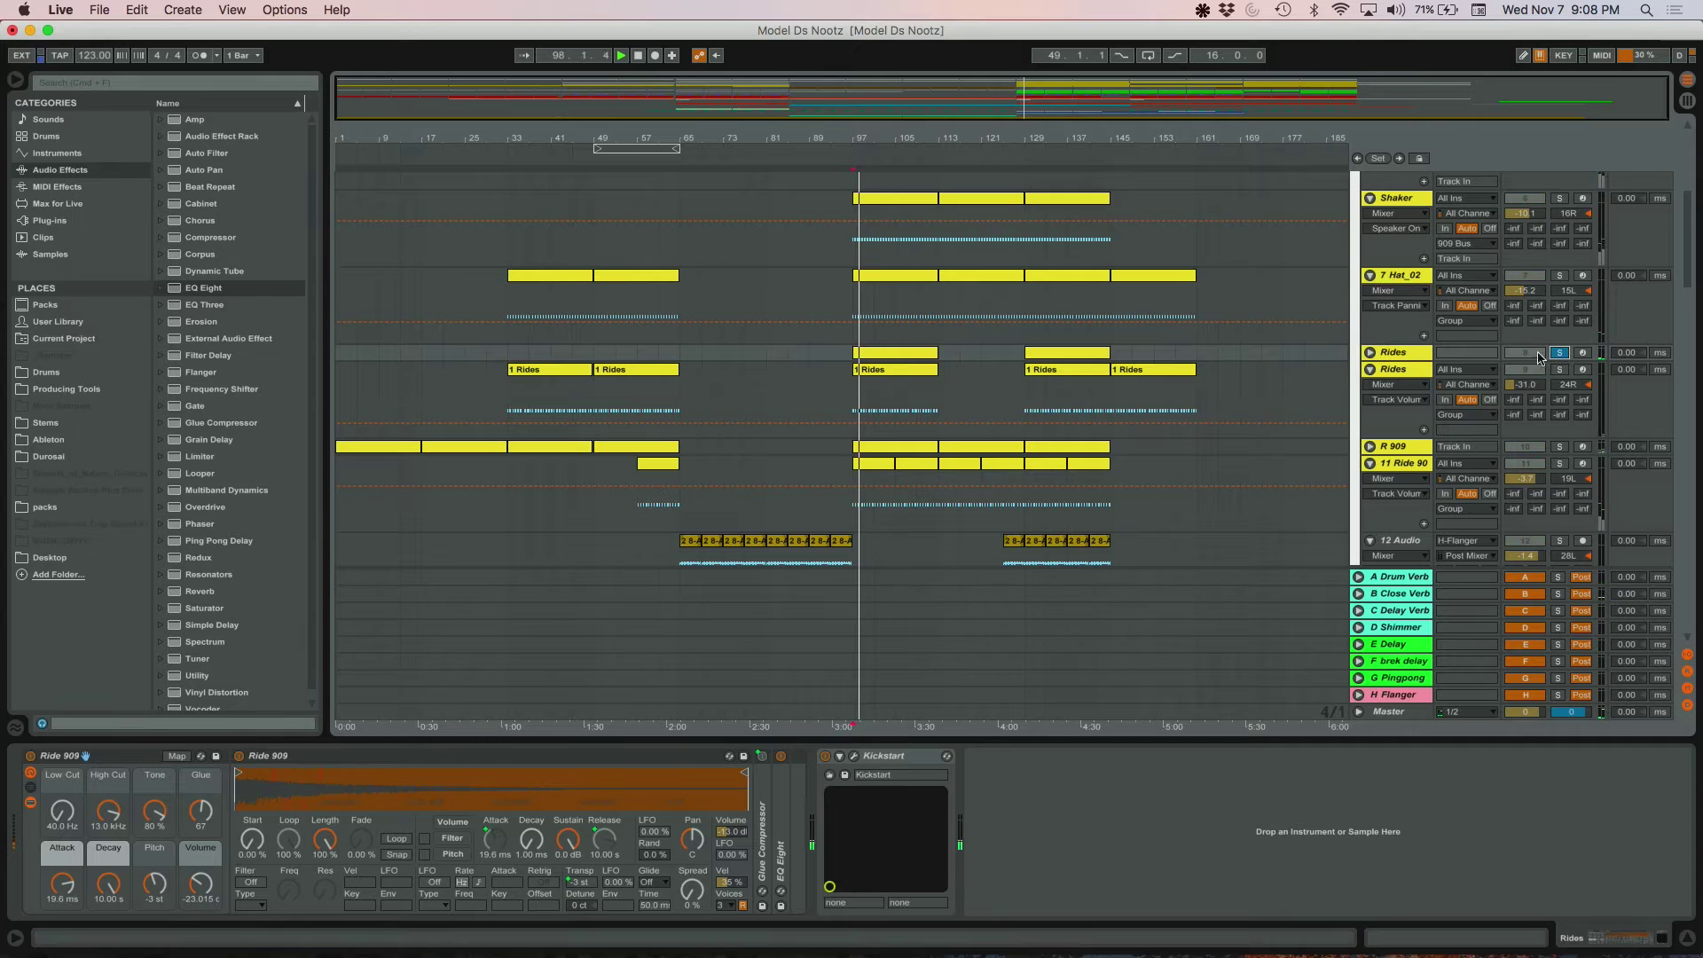
- Unfold the first Rides track and toggle its Kickstart plug-in off and on while the track plays to compare the sound
left_click(1390, 354)
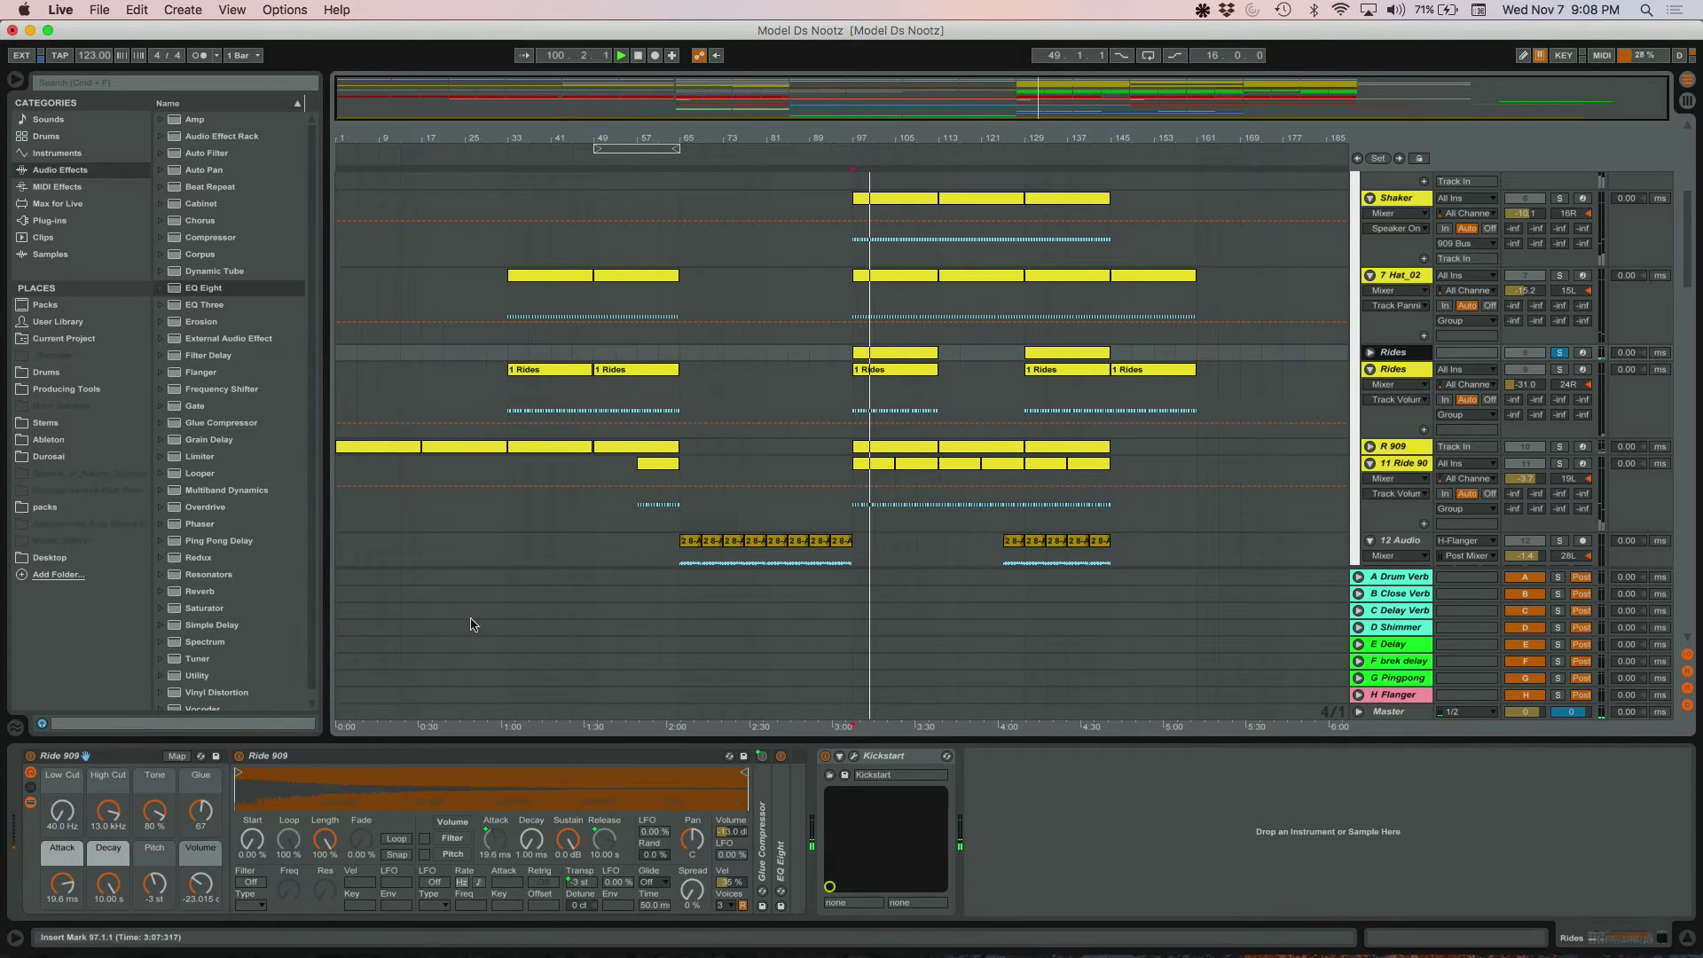
left_click(1370, 354)
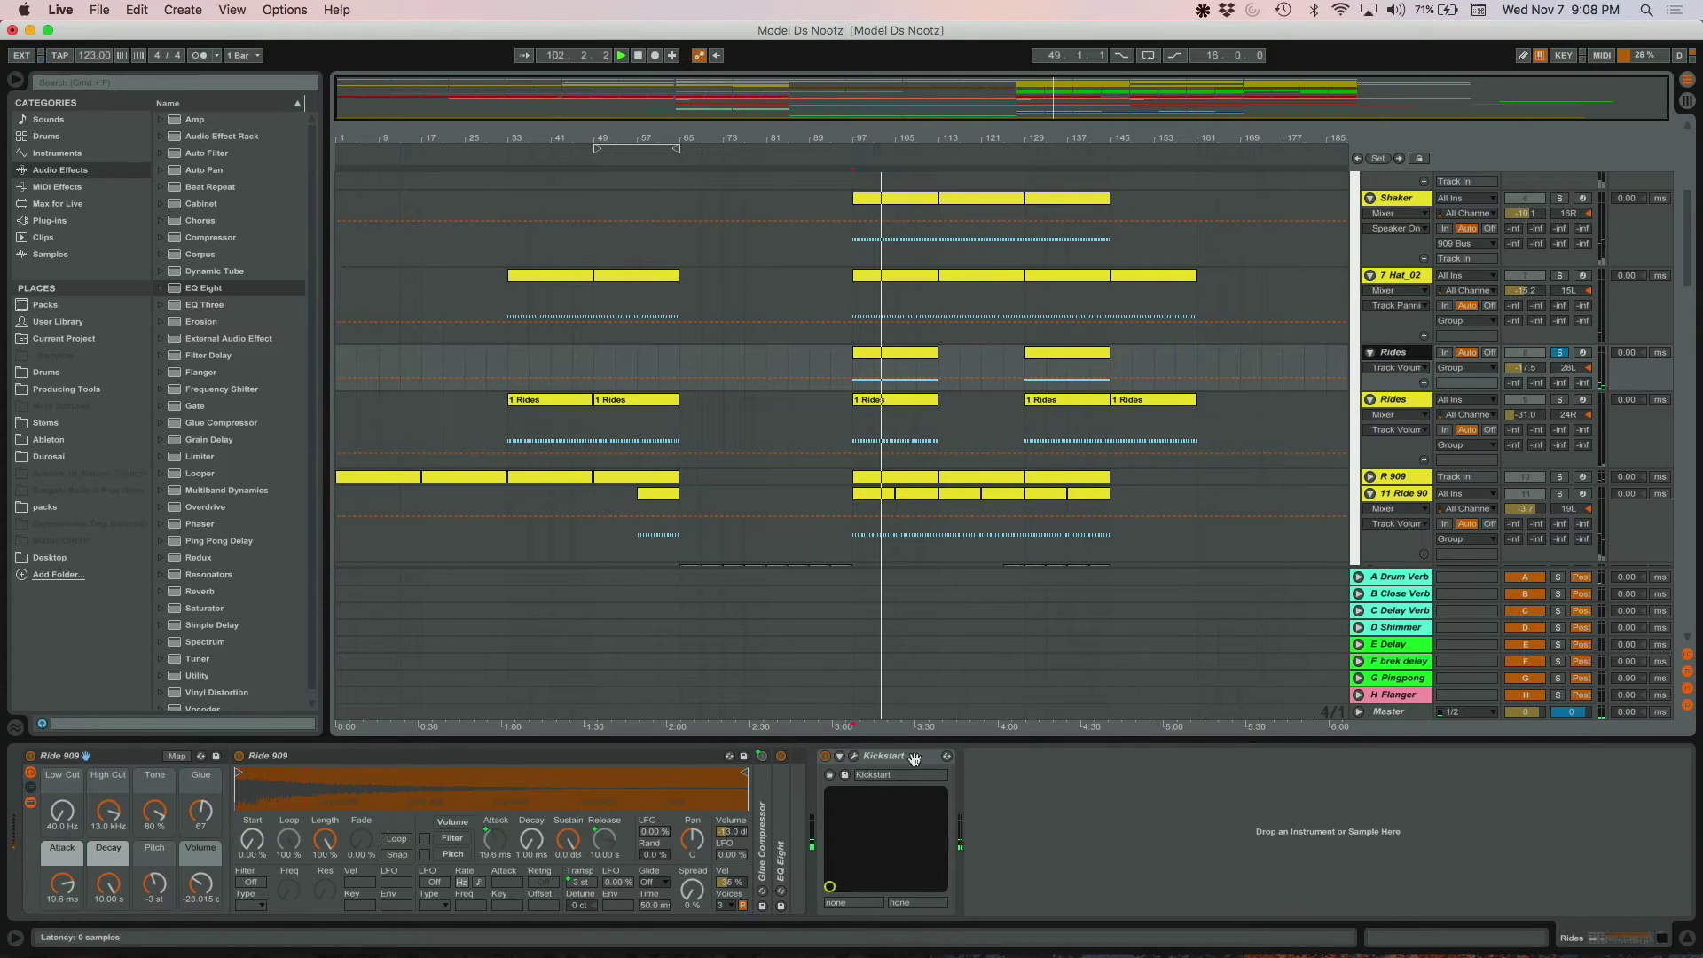
left_click(839, 757)
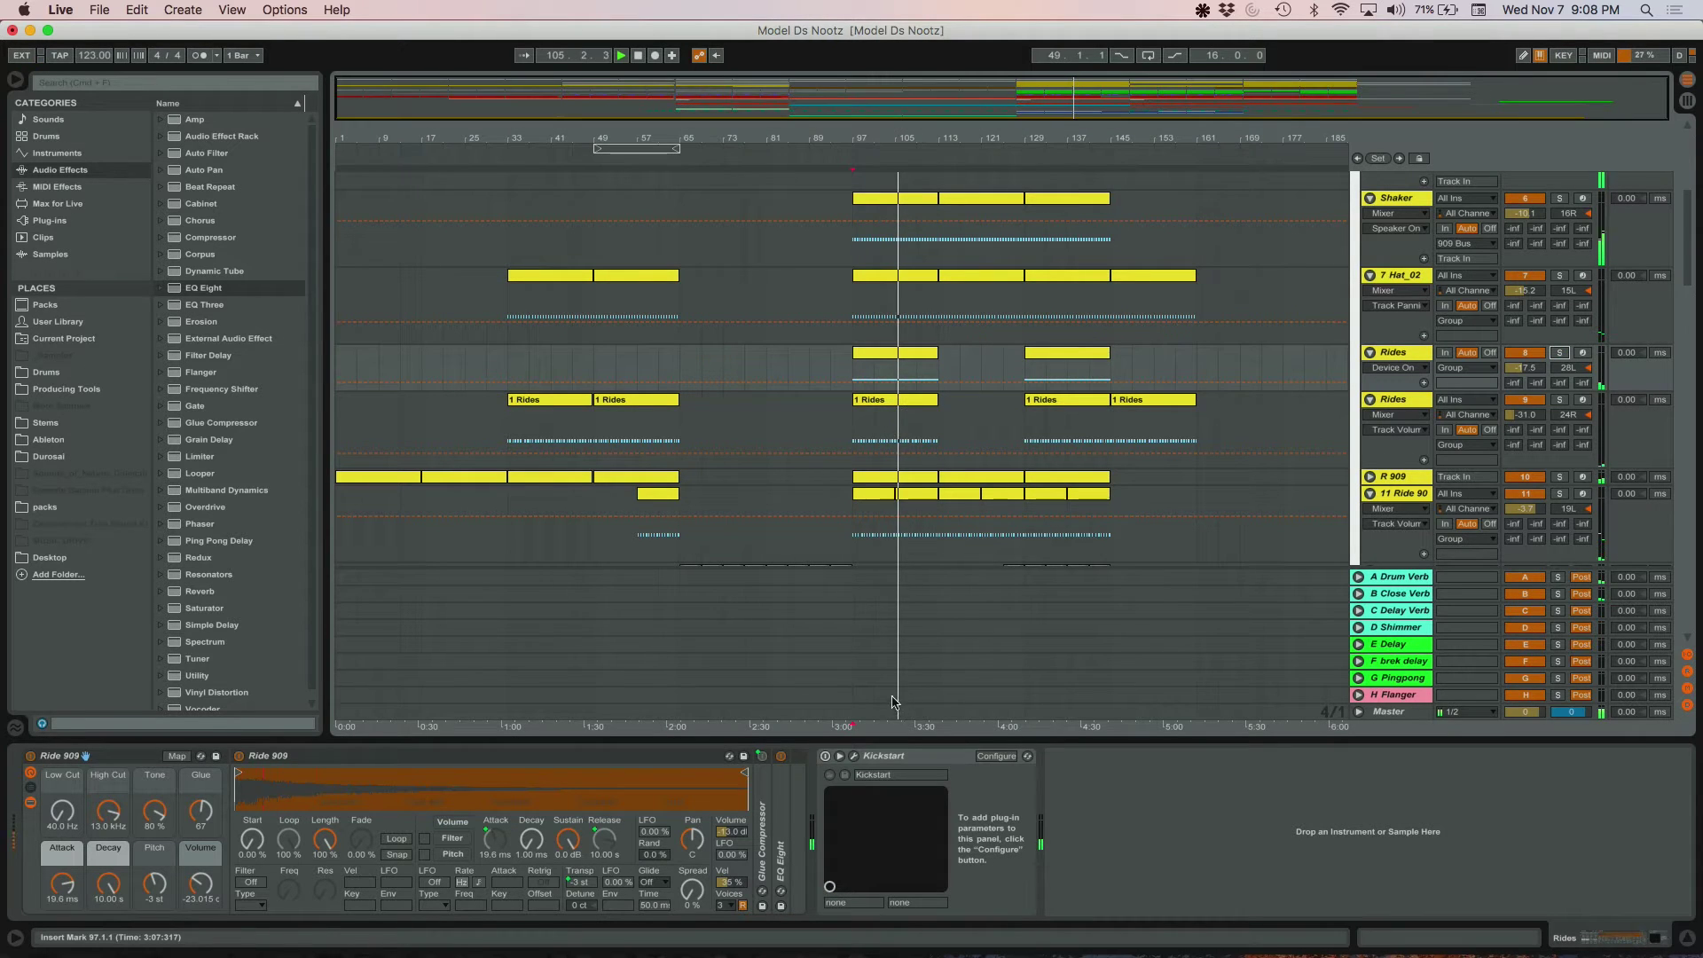
left_click(824, 756)
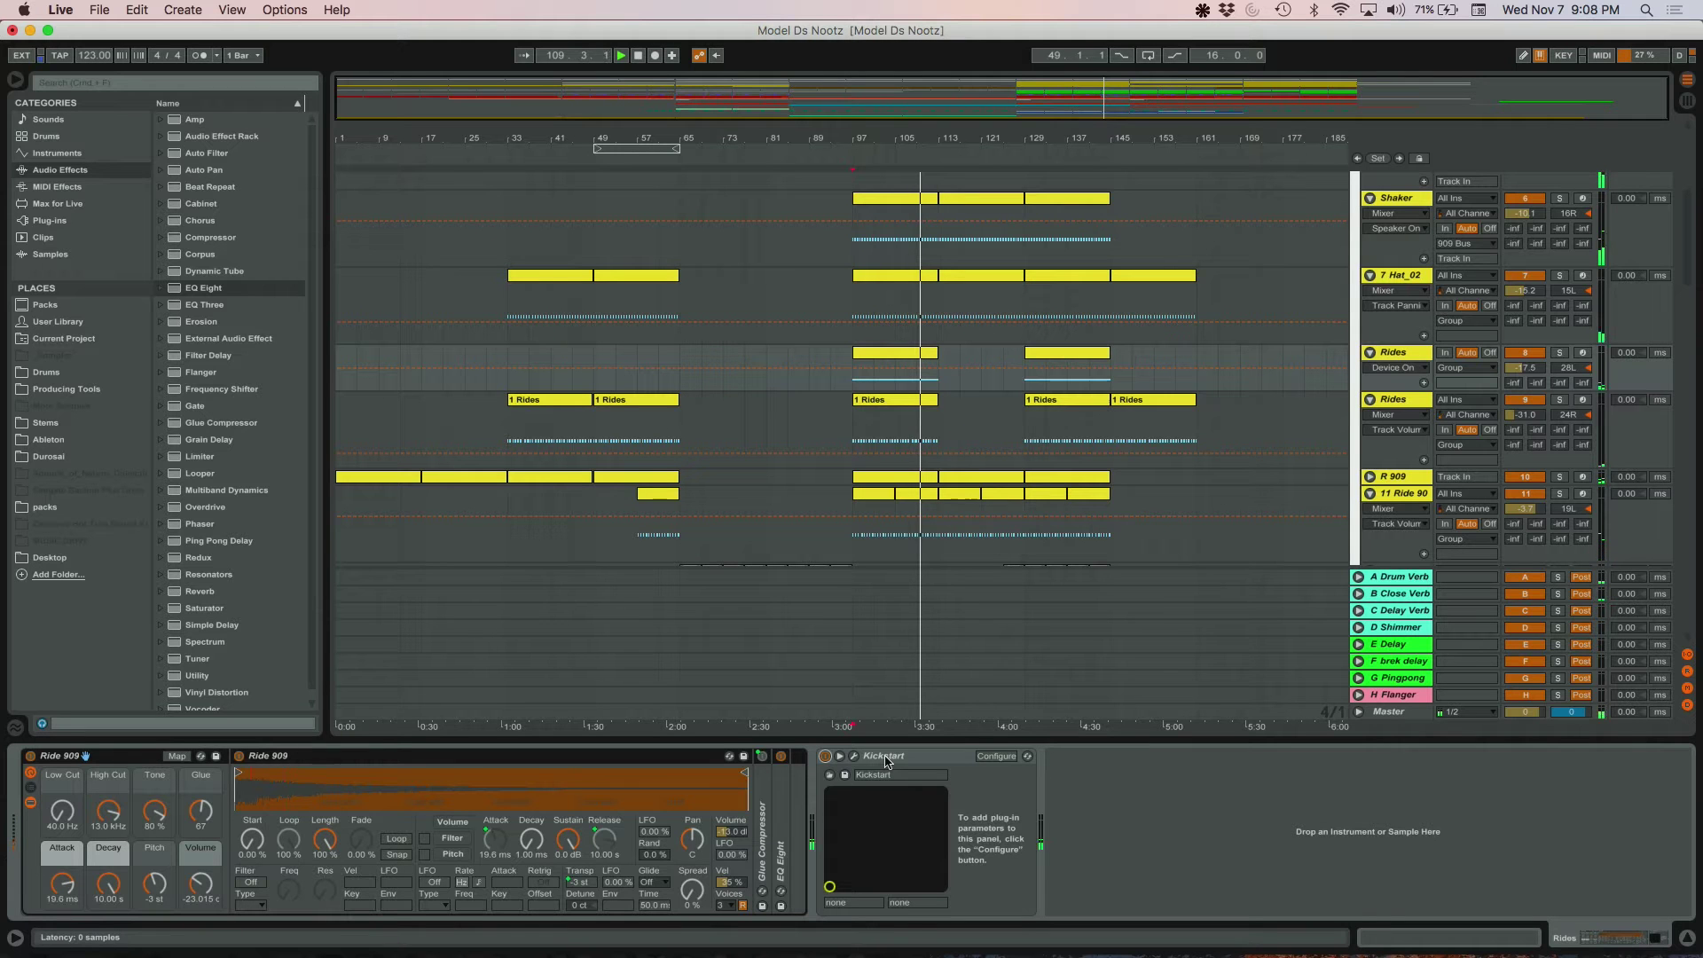
- Check the 7 Hat_02 and first Rides devices, then solo the second Rides track and play it from bar 97
left_click(1402, 275)
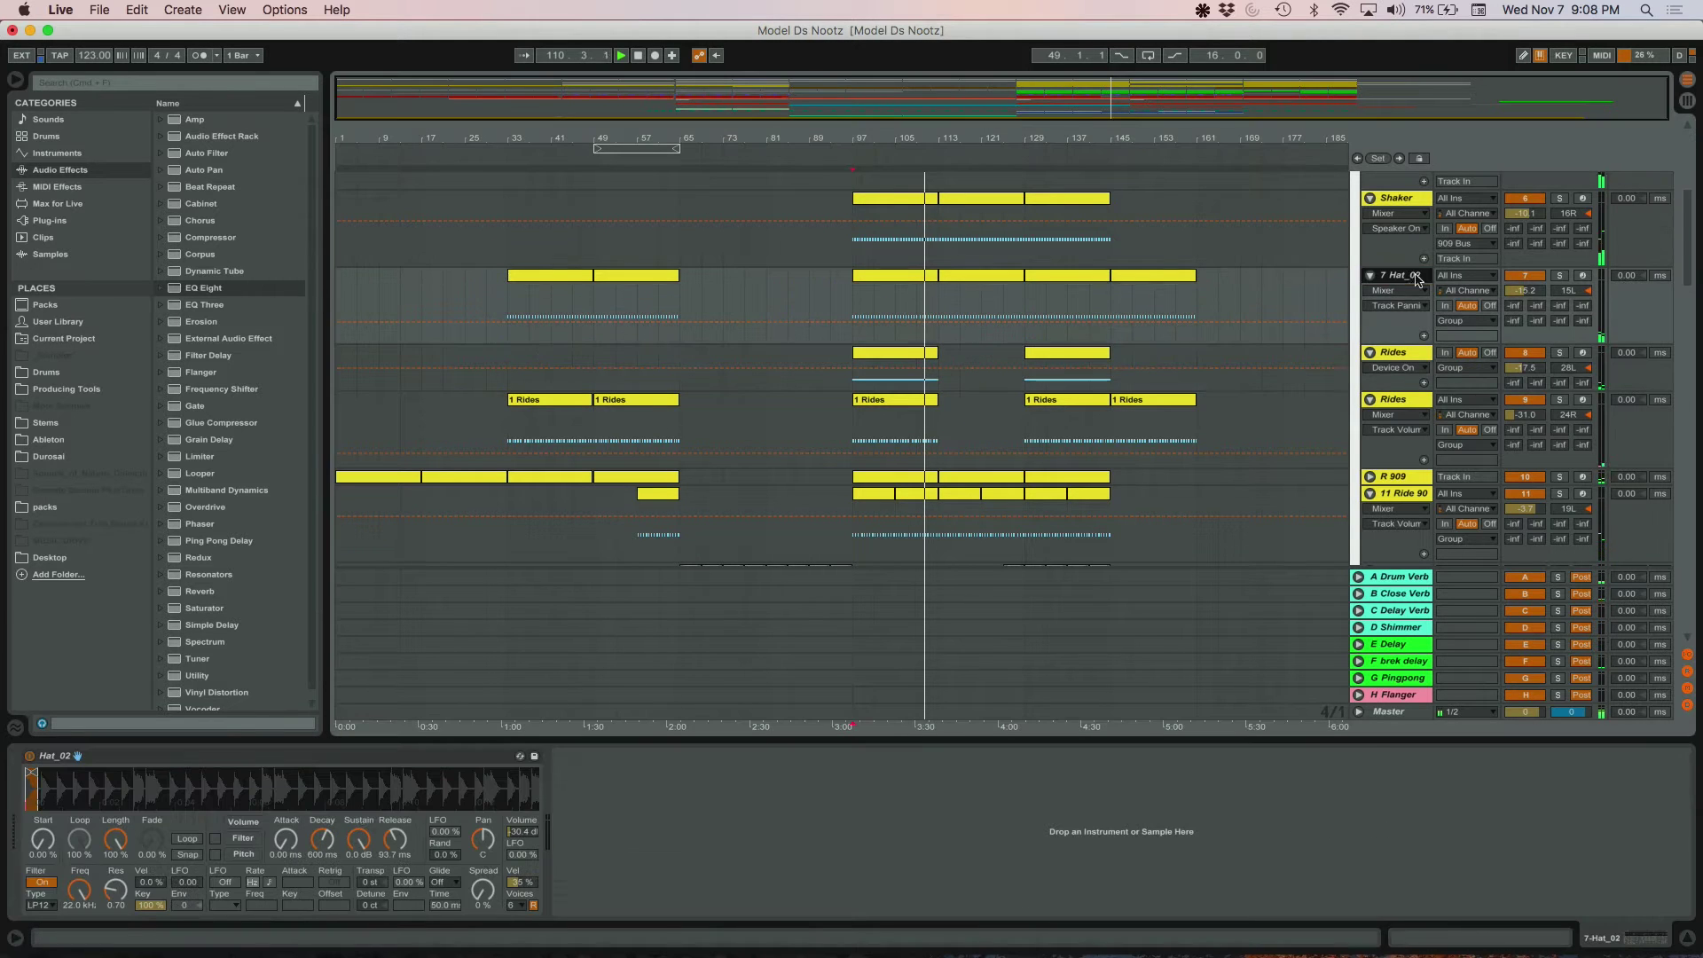
left_click(1395, 355)
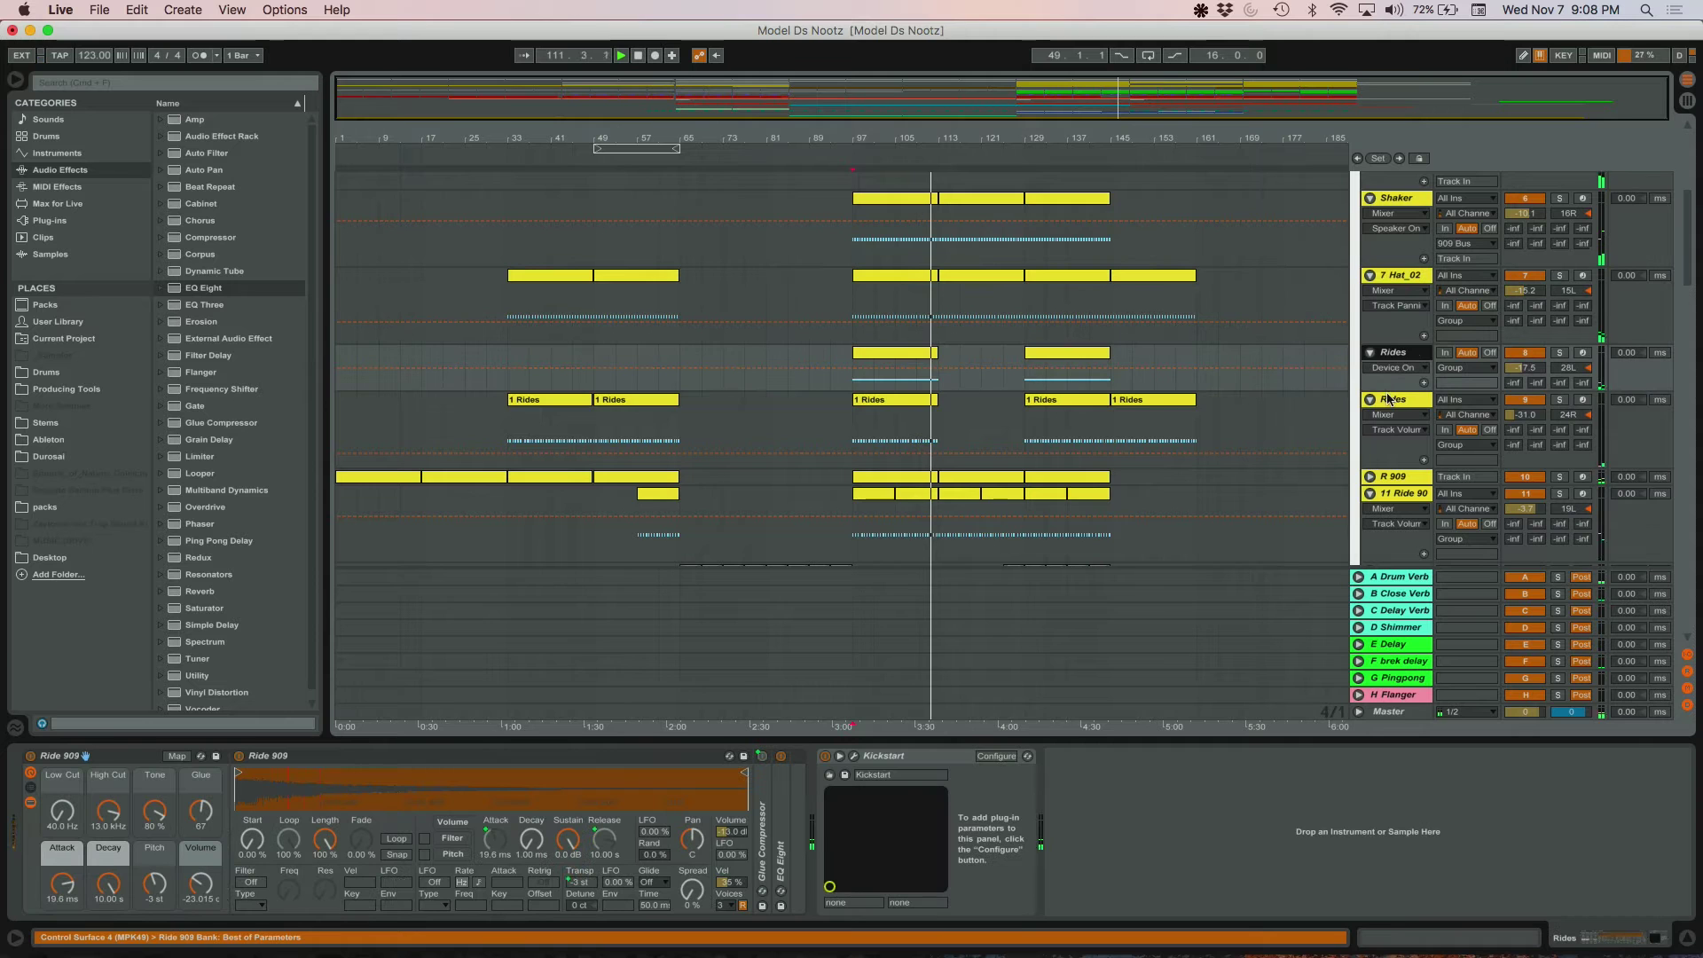
left_click(1391, 401)
scroll(1391, 404, "down", 1)
left_click(1559, 363)
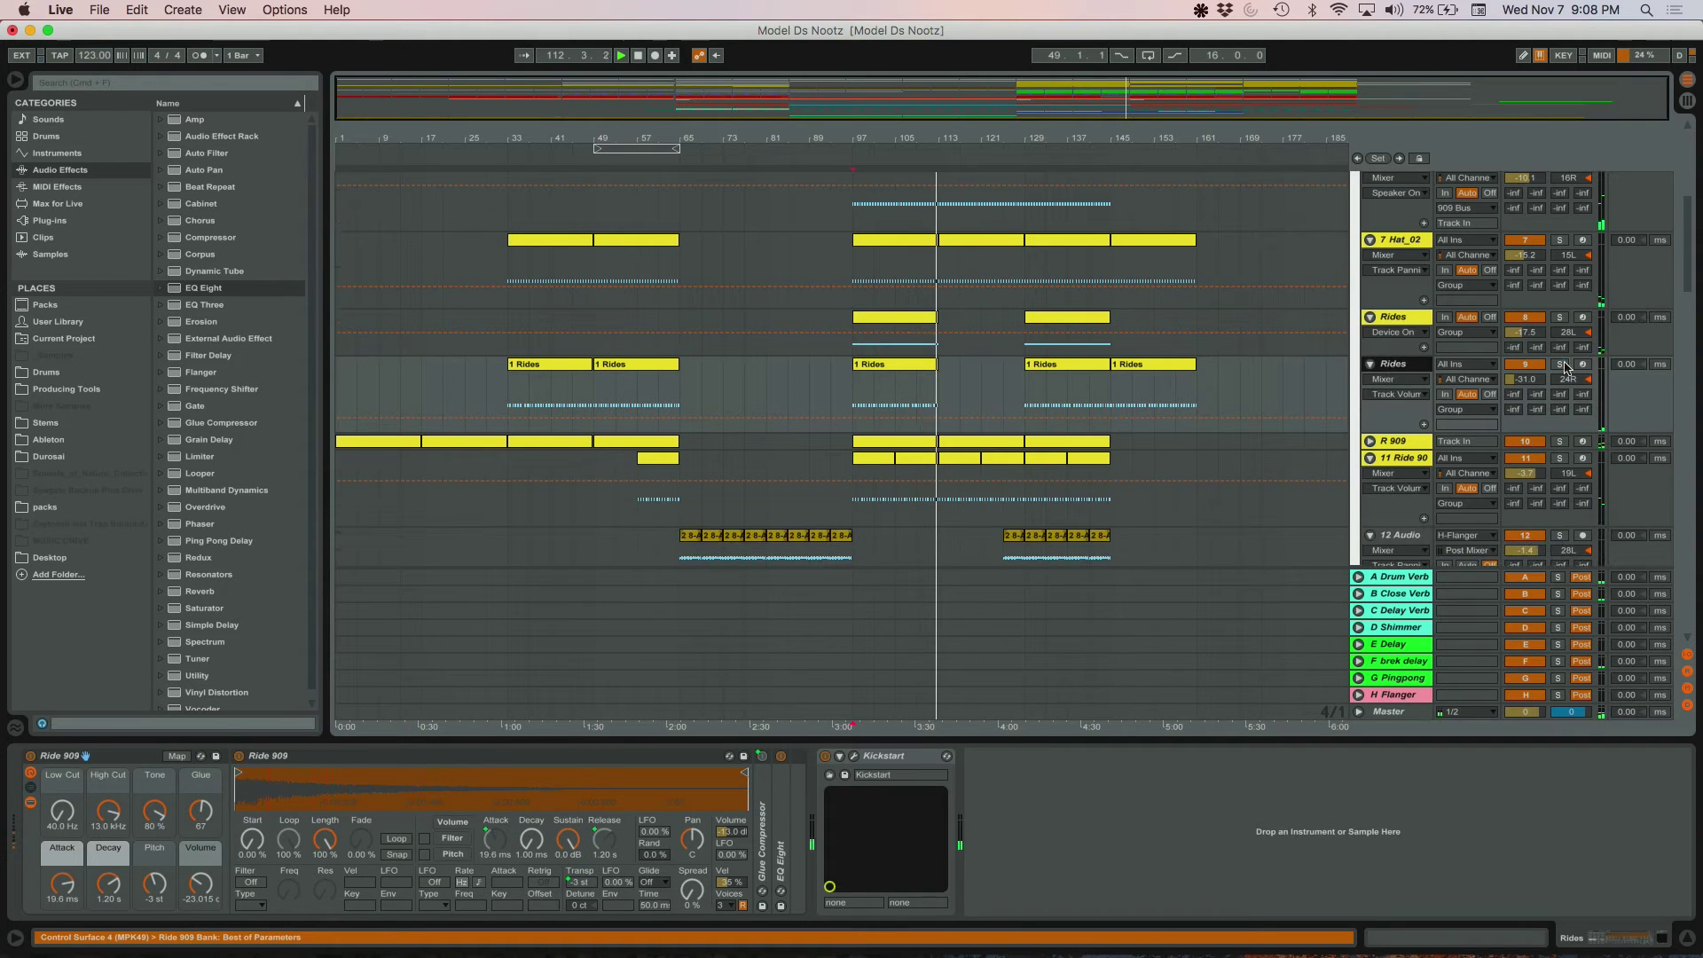
key("space")
key("space")
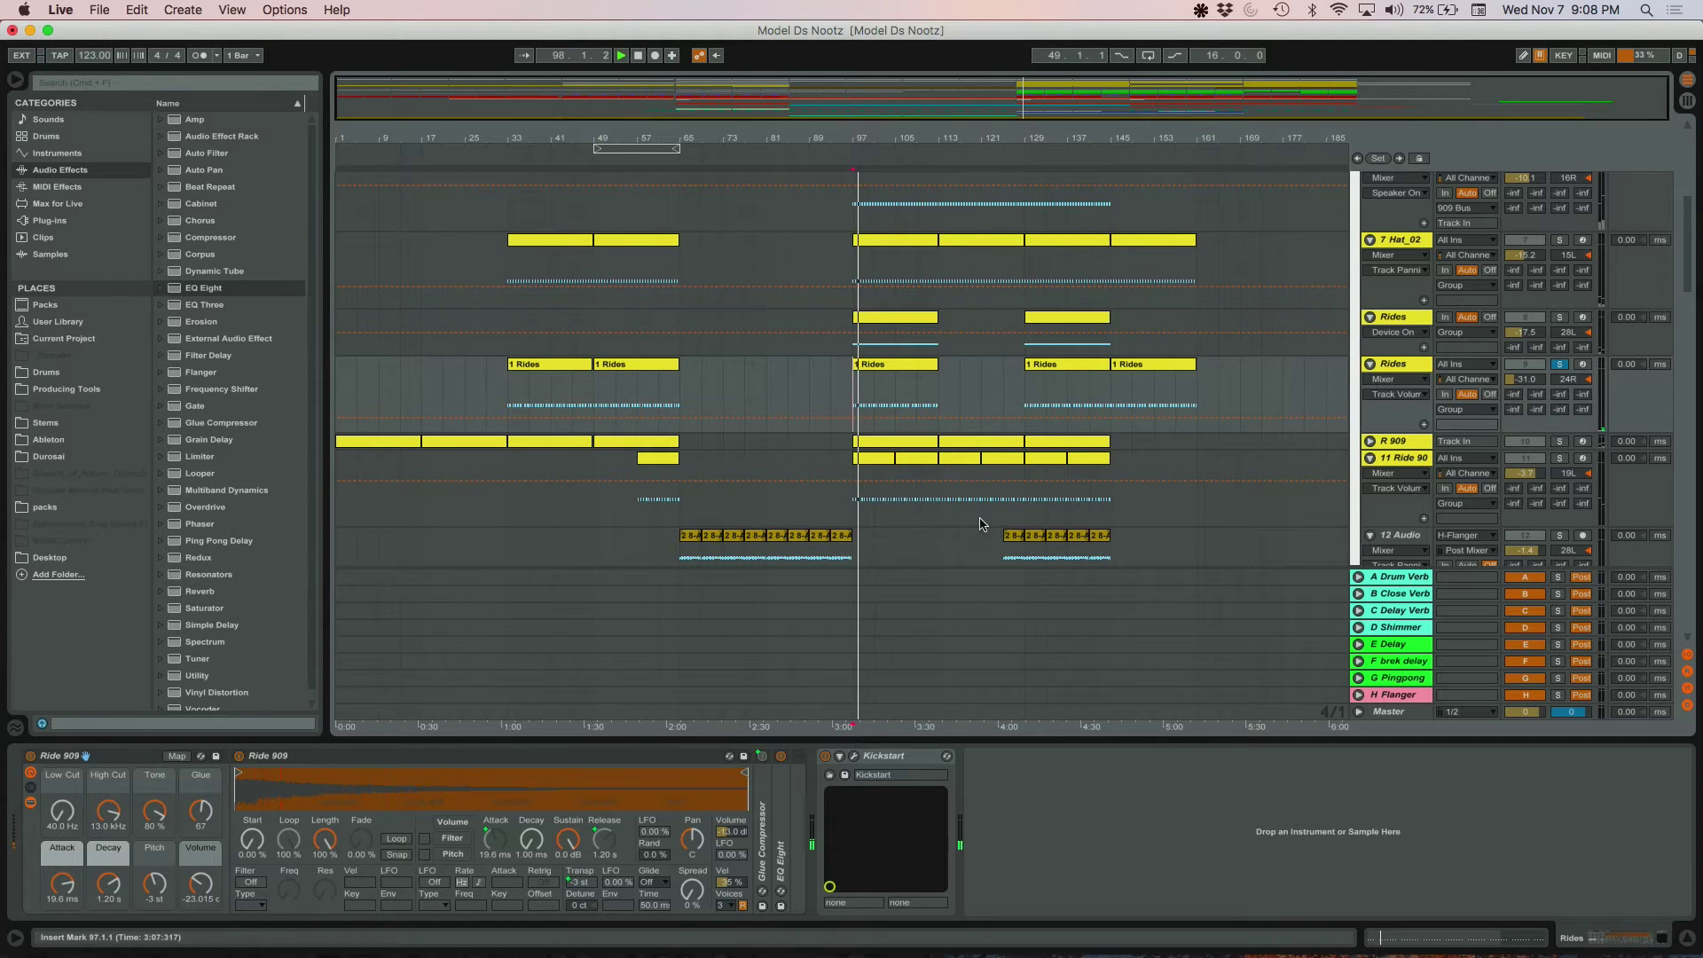
- Compare the Ride 909 device settings of the two Rides tracks
left_click(1398, 322)
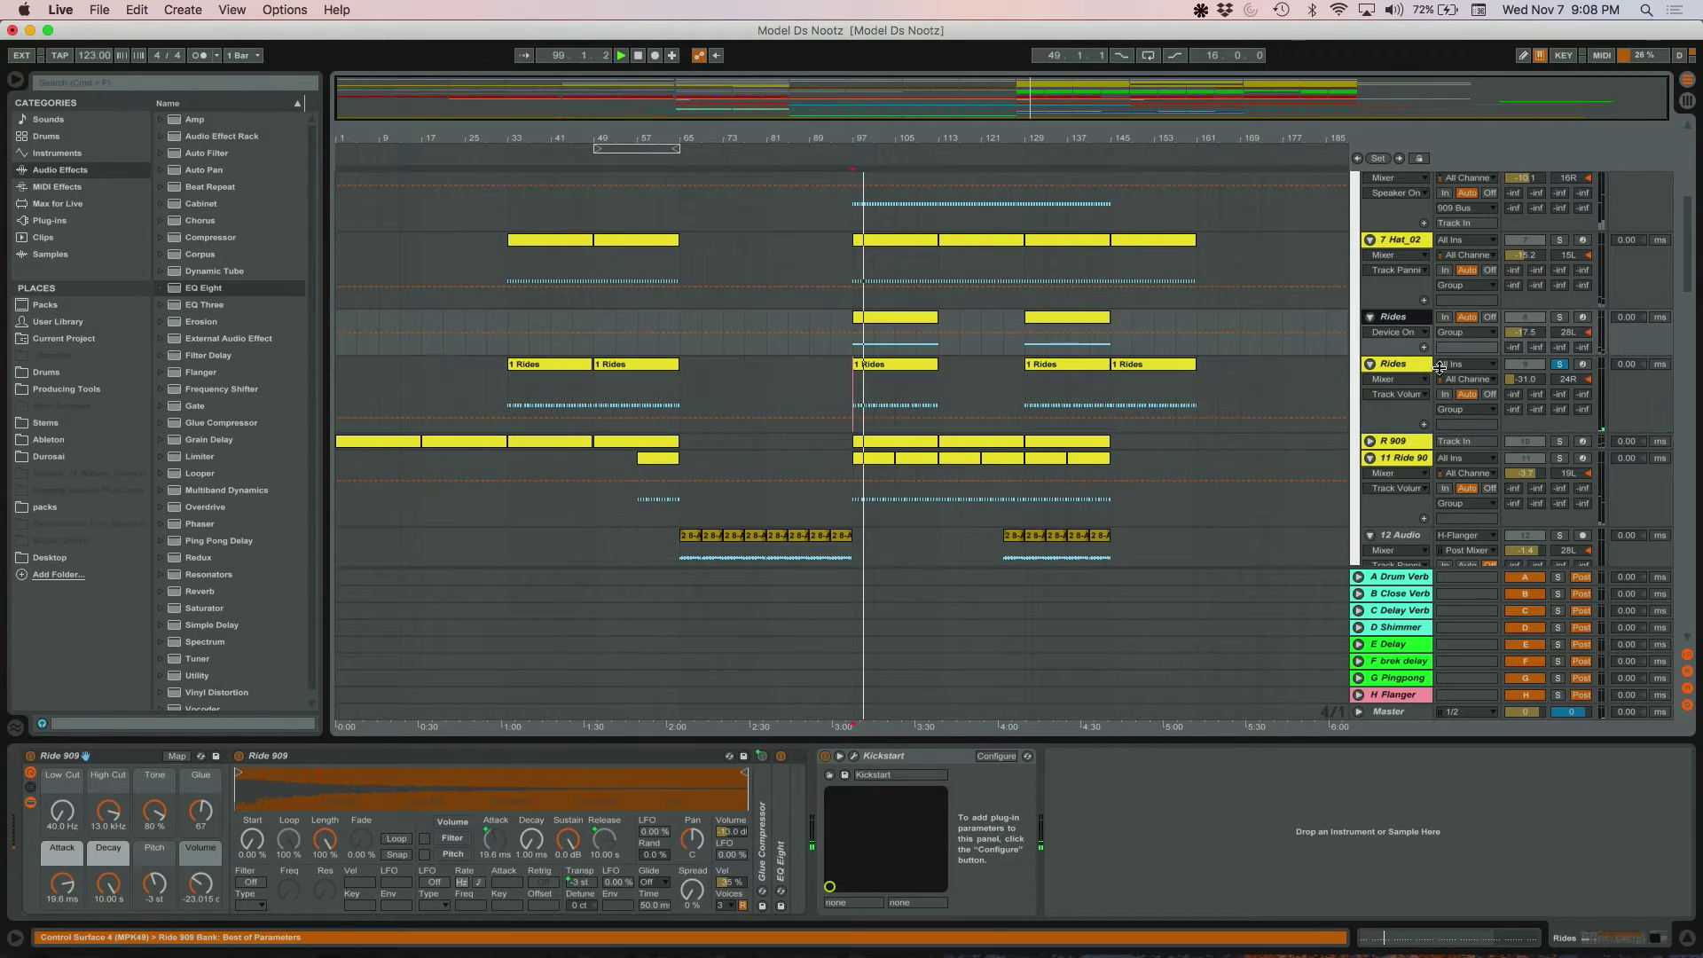
left_click(1428, 365)
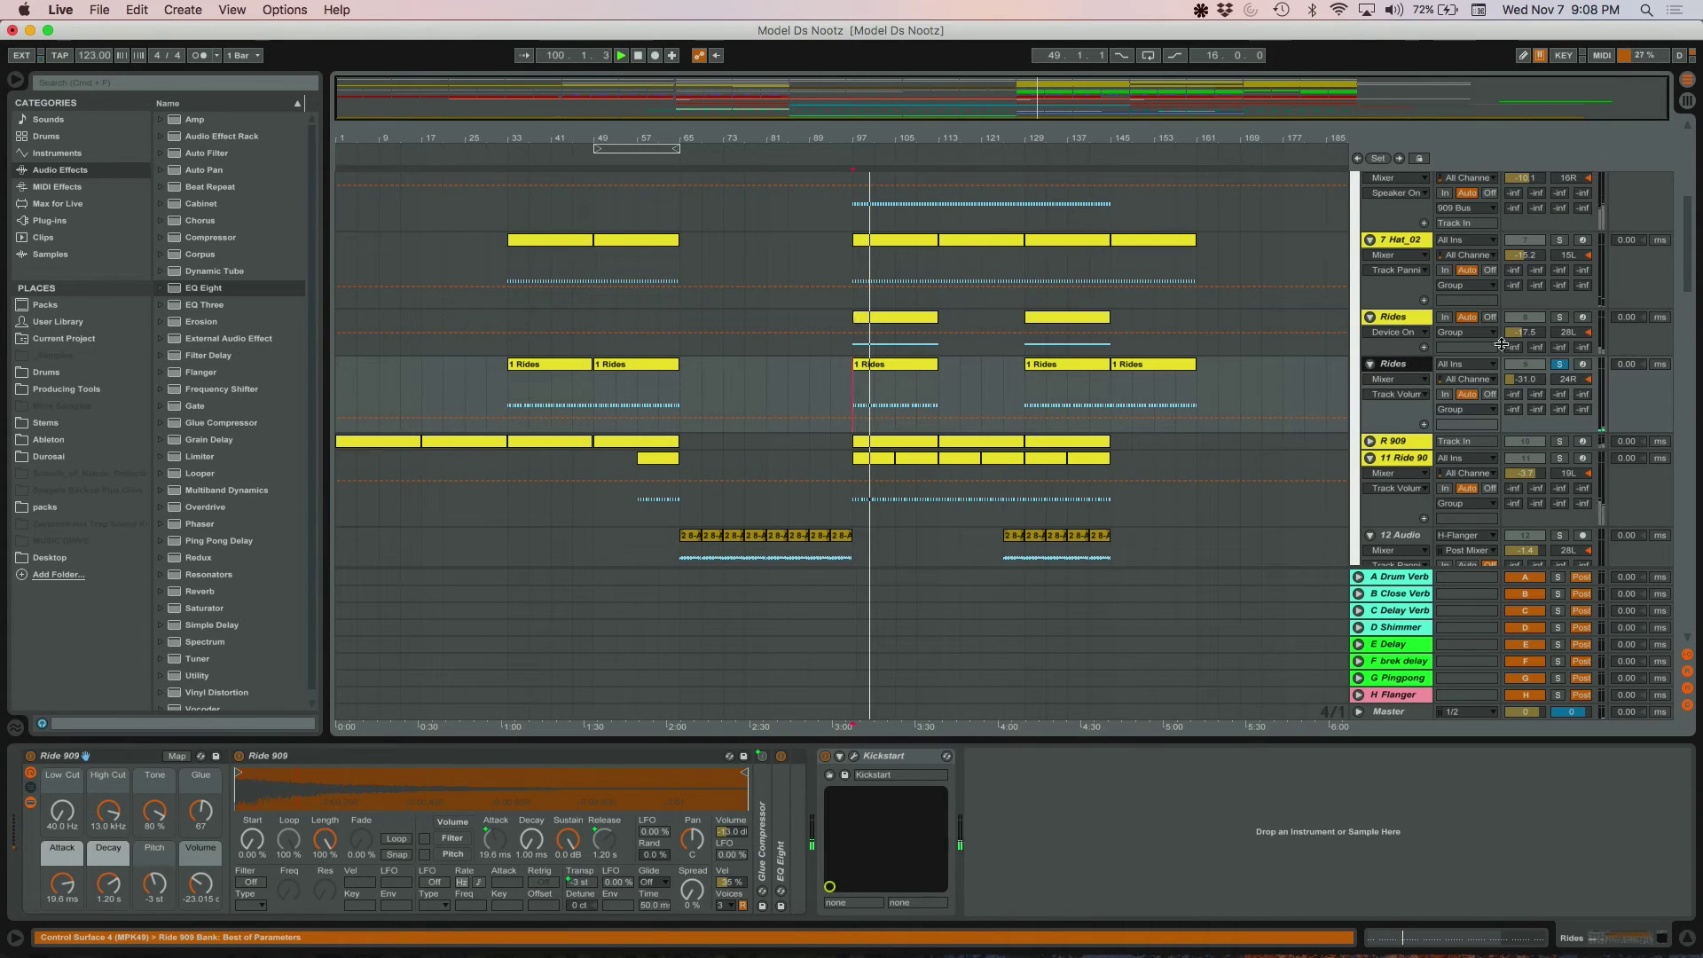
left_click(1412, 330)
left_click(1410, 358)
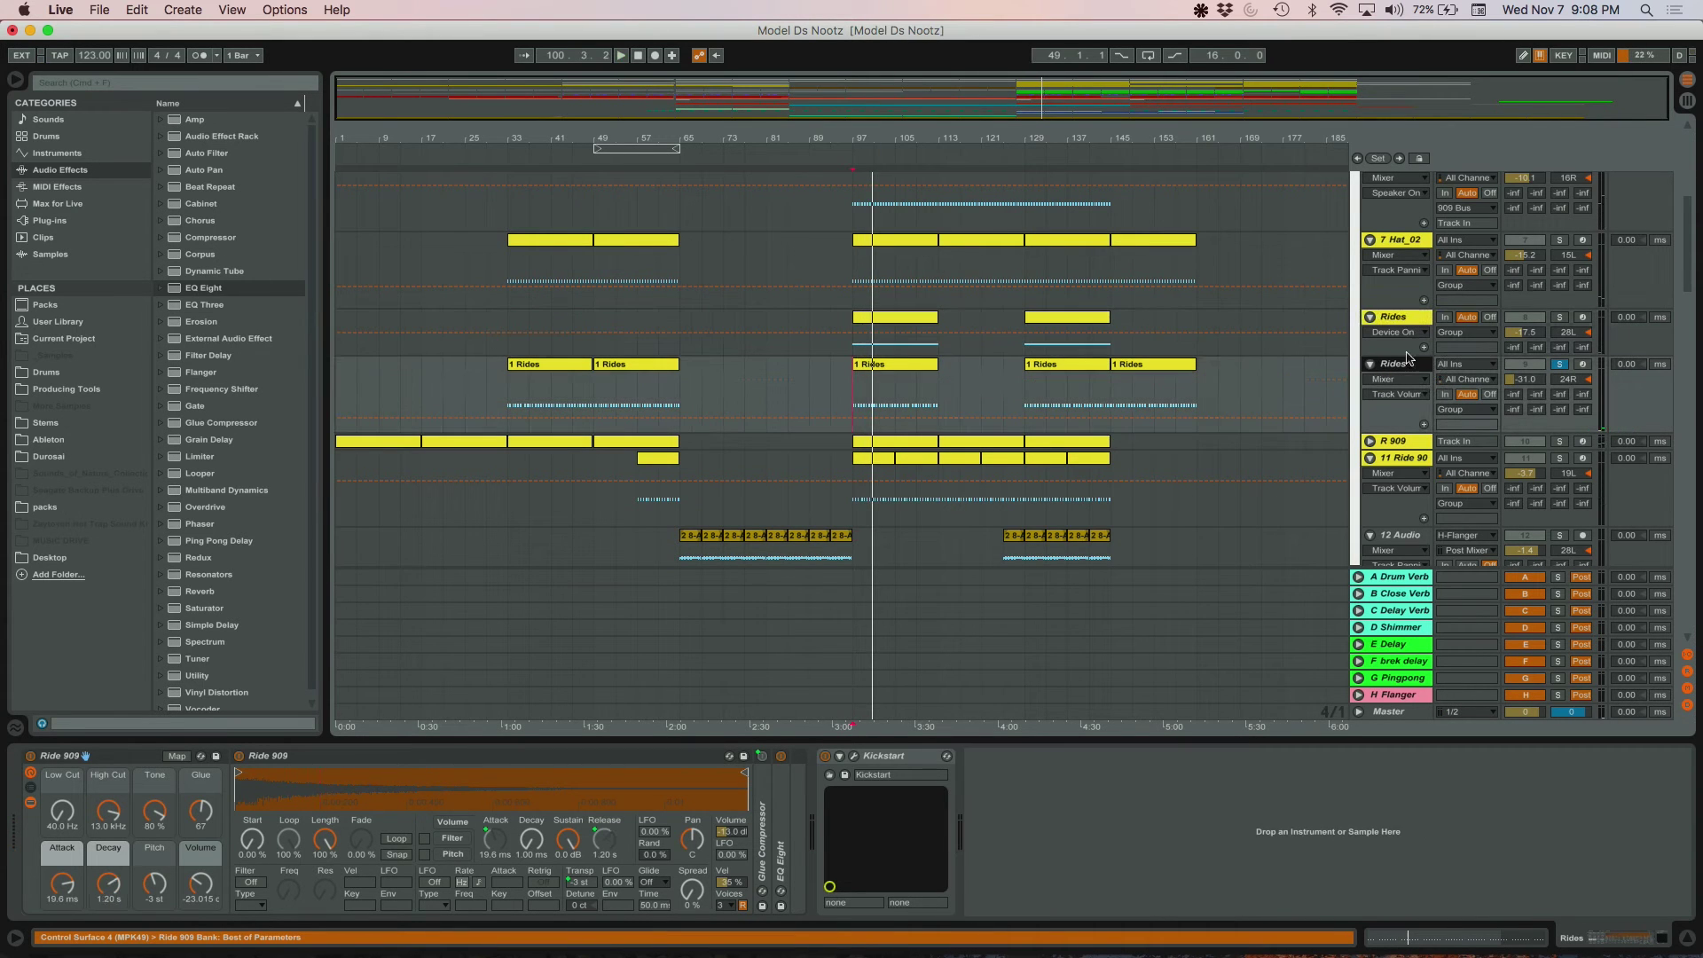
- Listen to both Rides tracks soloed together, setting the second track's Ride 909 Volume macro to about -20.8 dB, and end the solos
left_click(1562, 317)
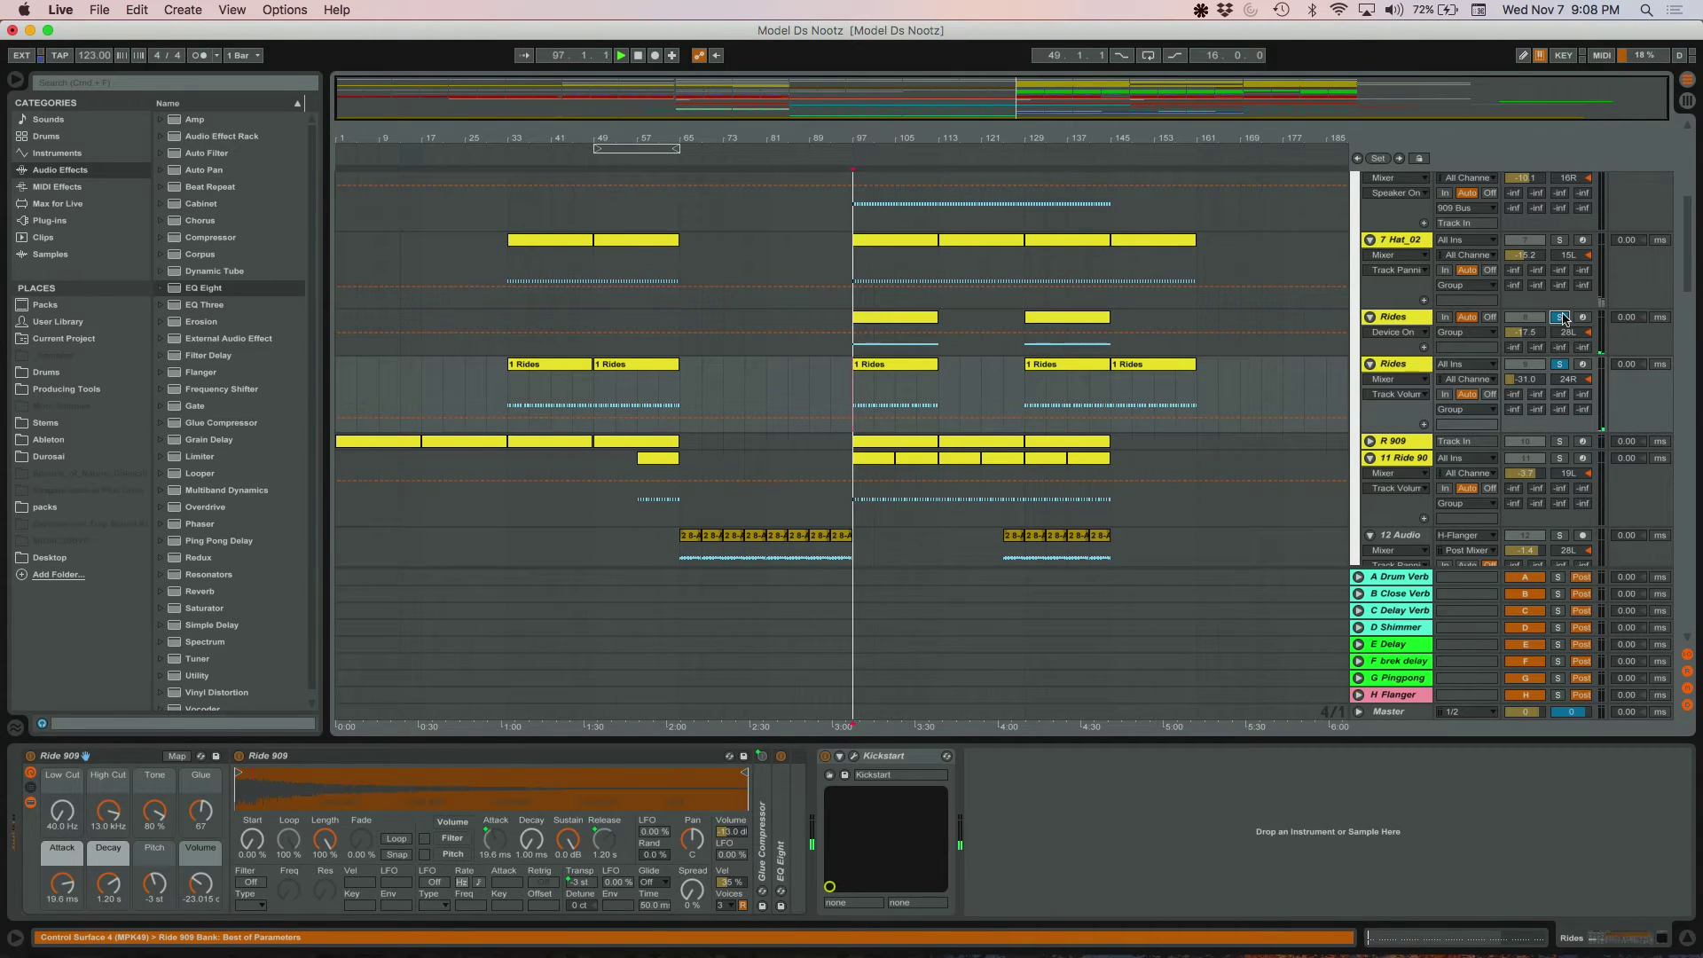
left_click(1559, 365)
left_click(1559, 365)
left_click_drag(197, 890, 197, 880)
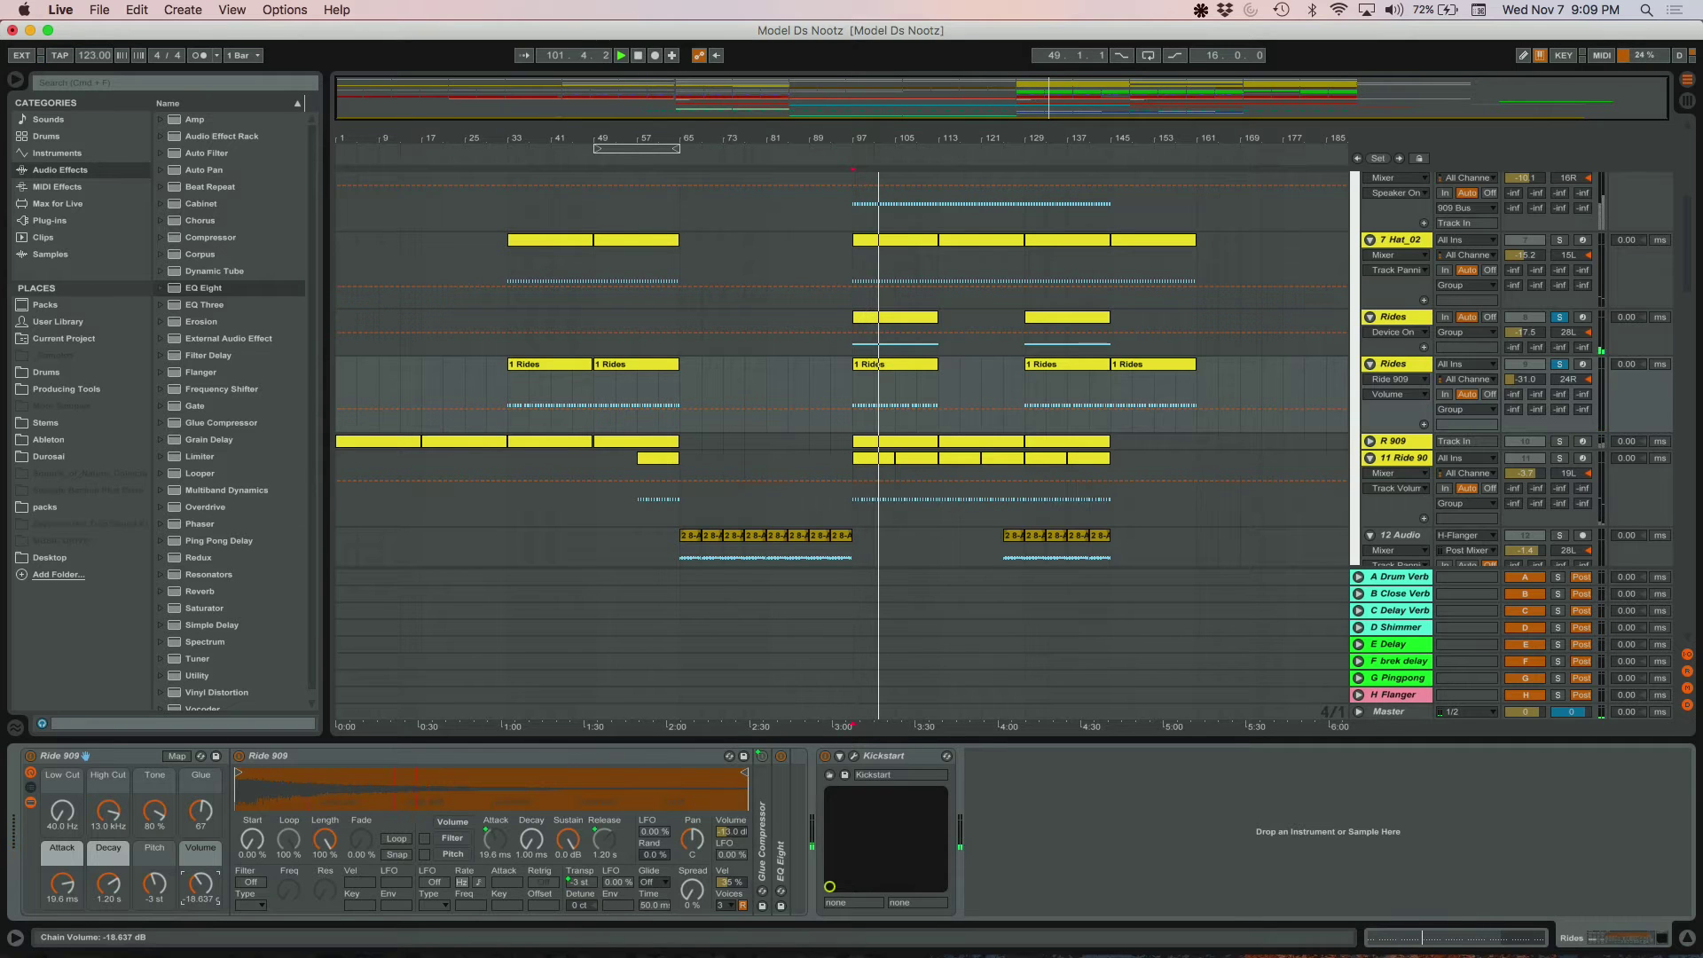
left_click(1559, 364)
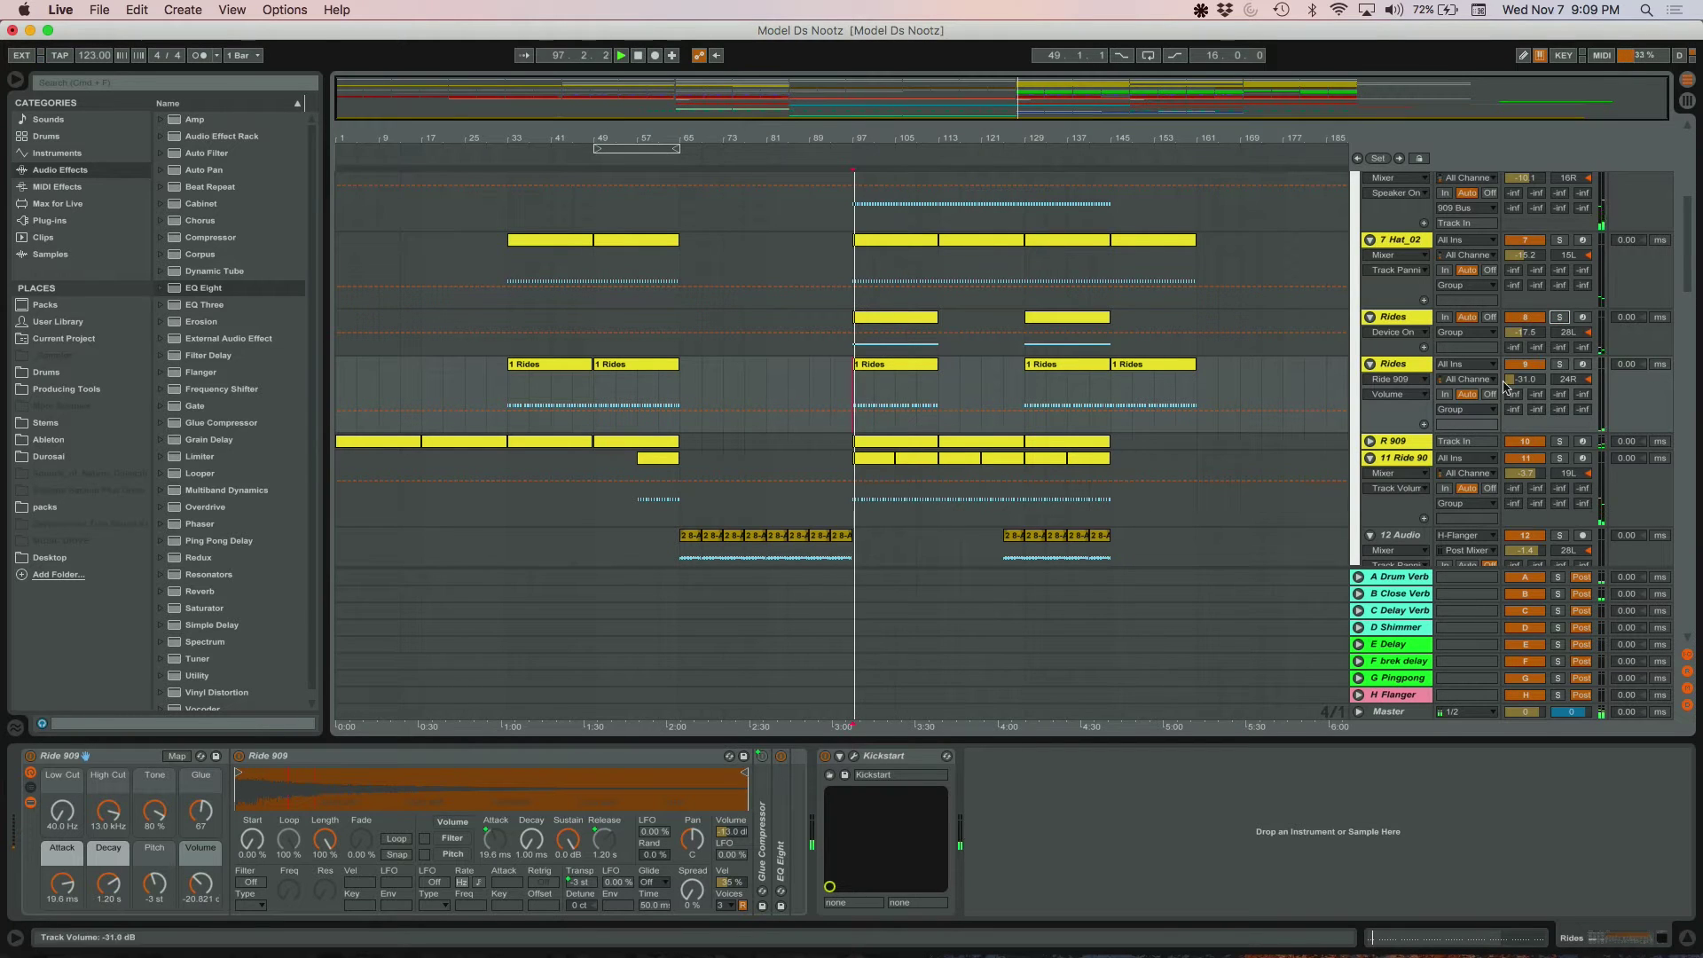
- Unfold the R 909 track and listen to it soloed with its Hihat Open 909 devices displayed
scroll(1473, 408, "down", 2)
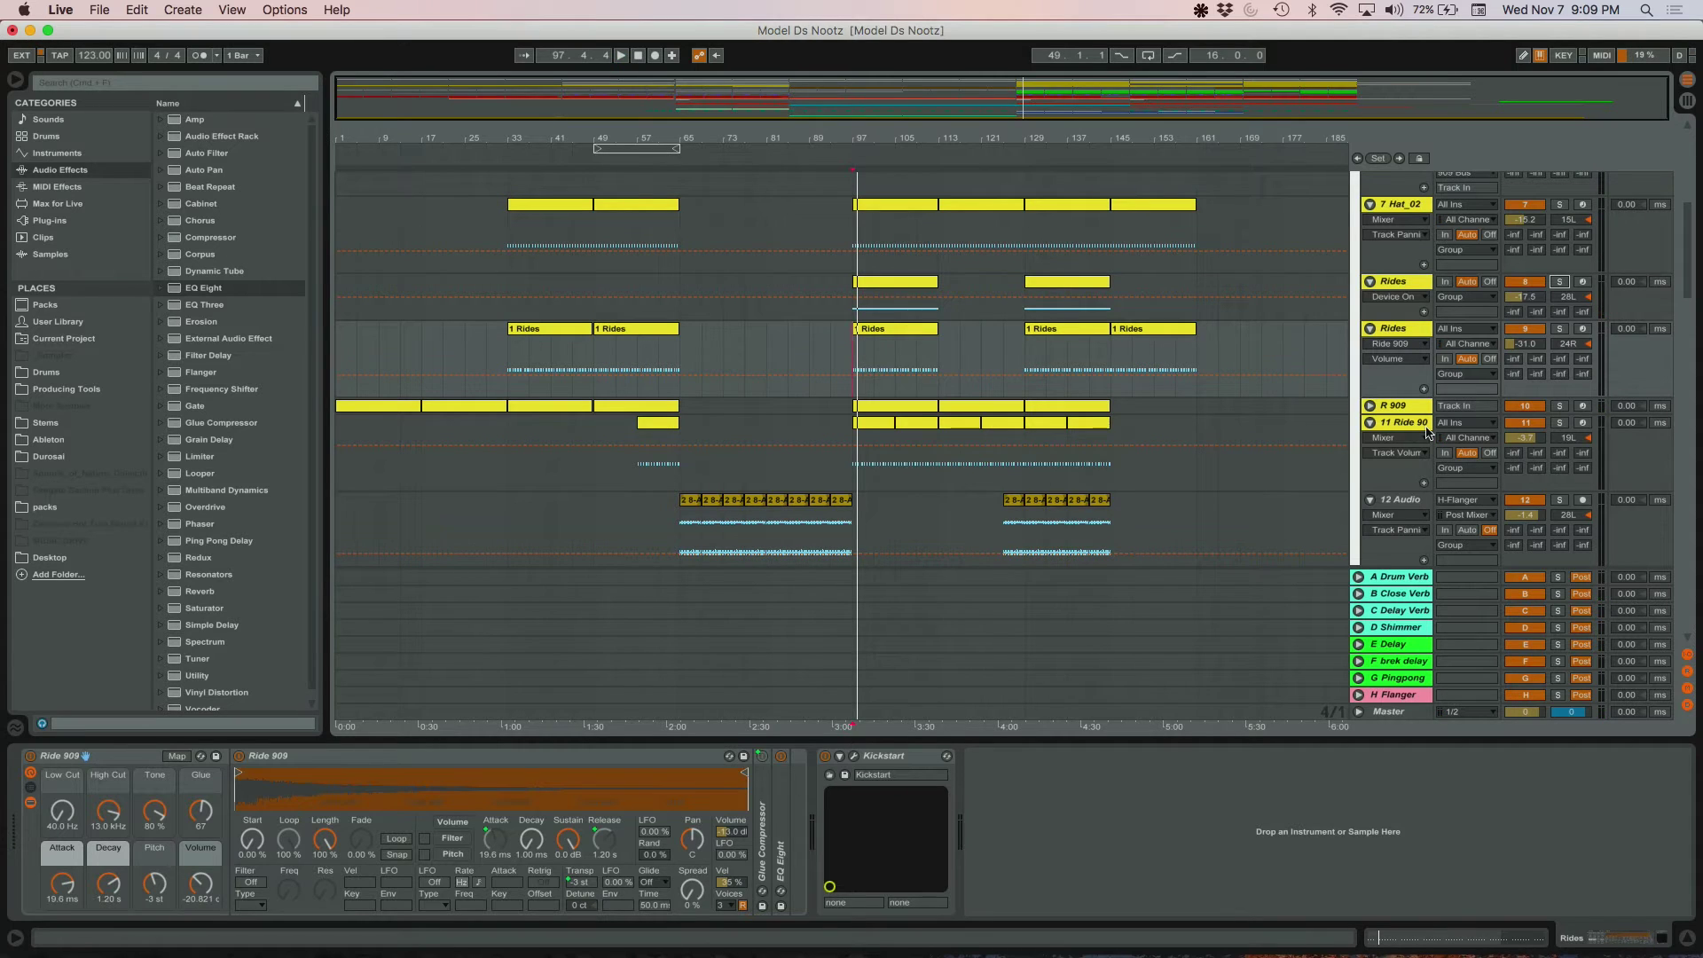
left_click(1395, 330)
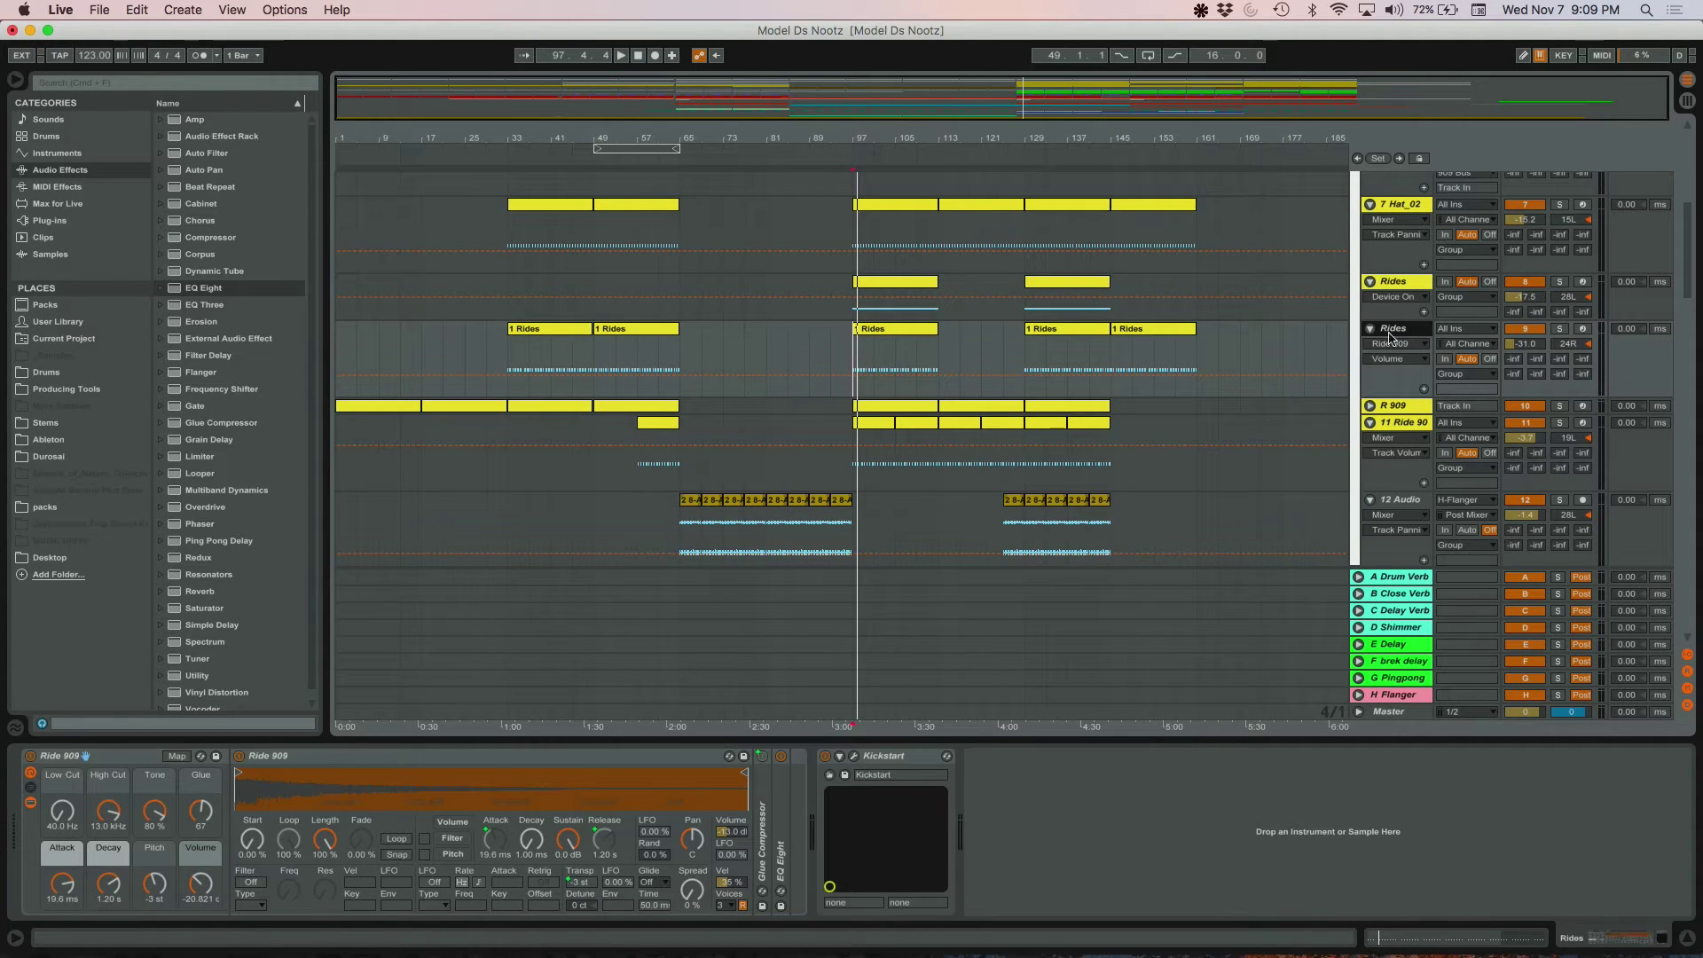
scroll(1385, 364, "down", 1)
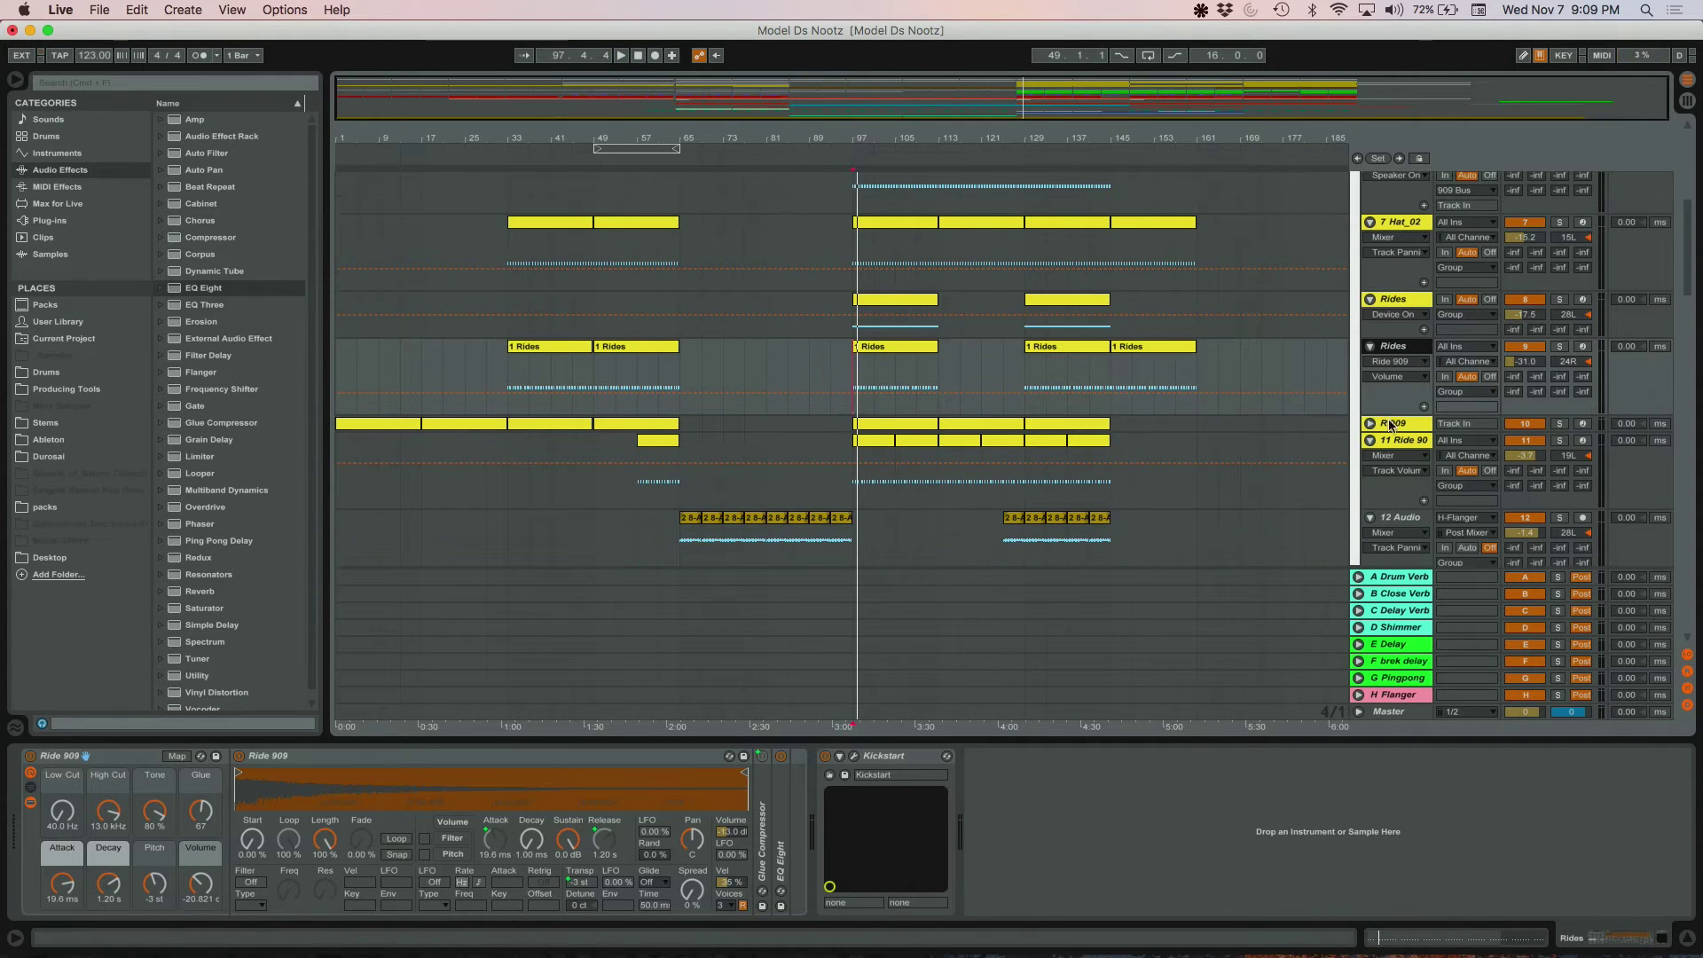
left_click(1389, 386)
left_click(1371, 388)
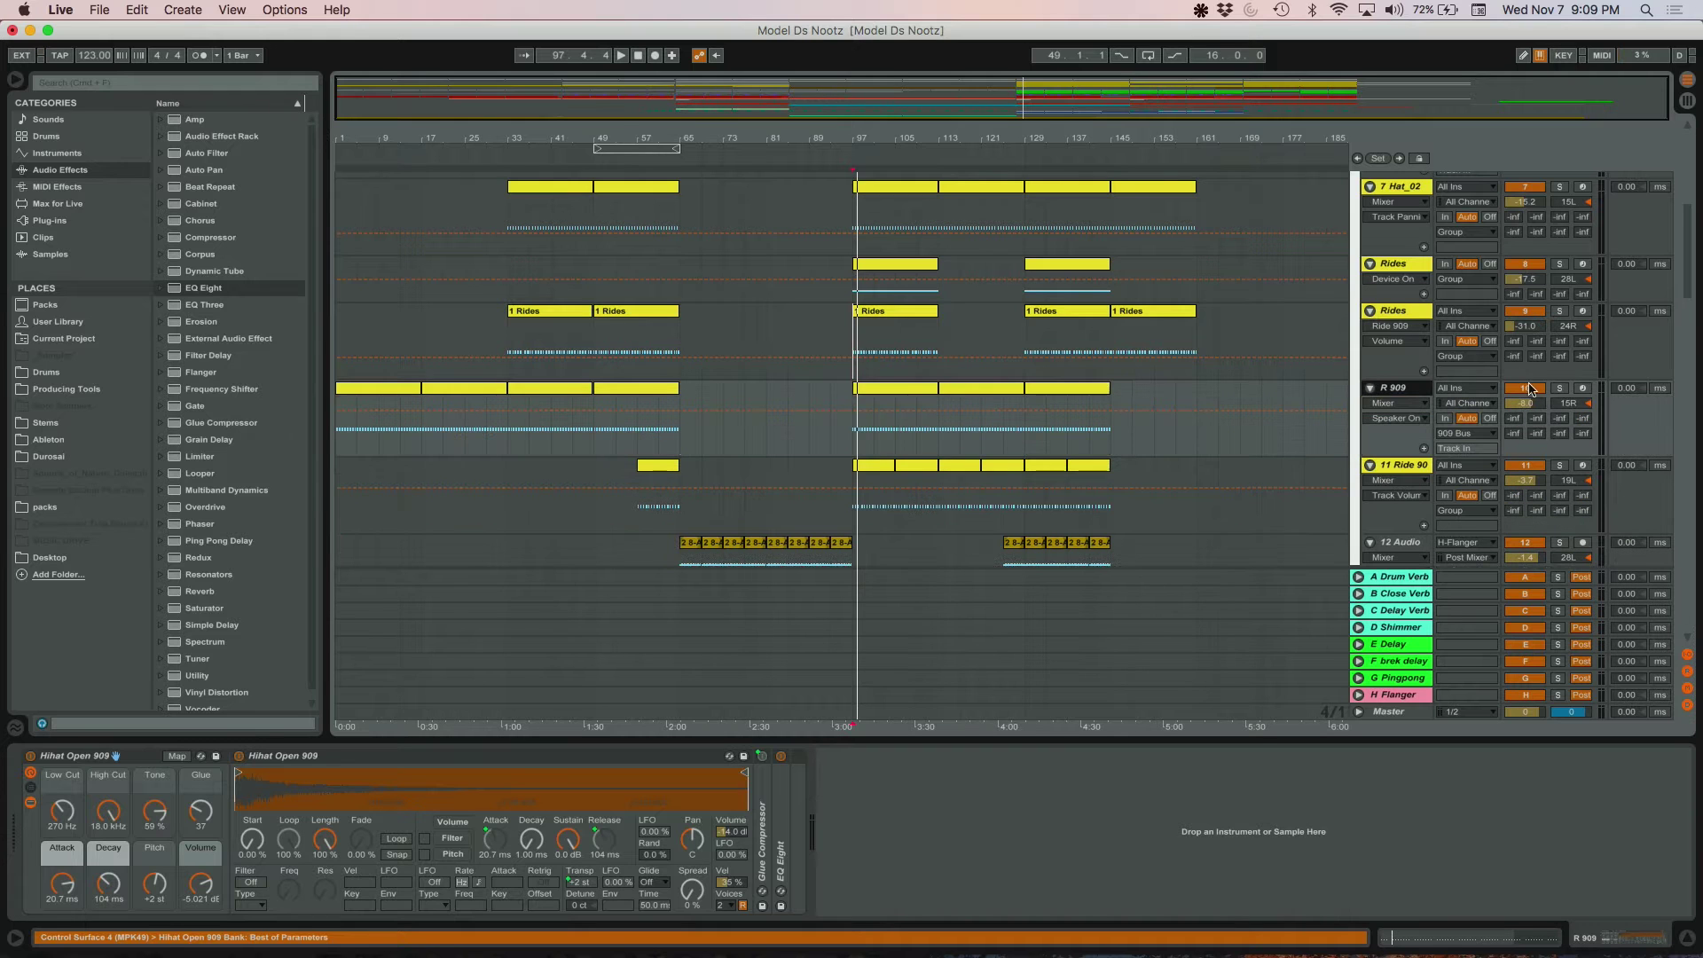
left_click(1559, 388)
key("space")
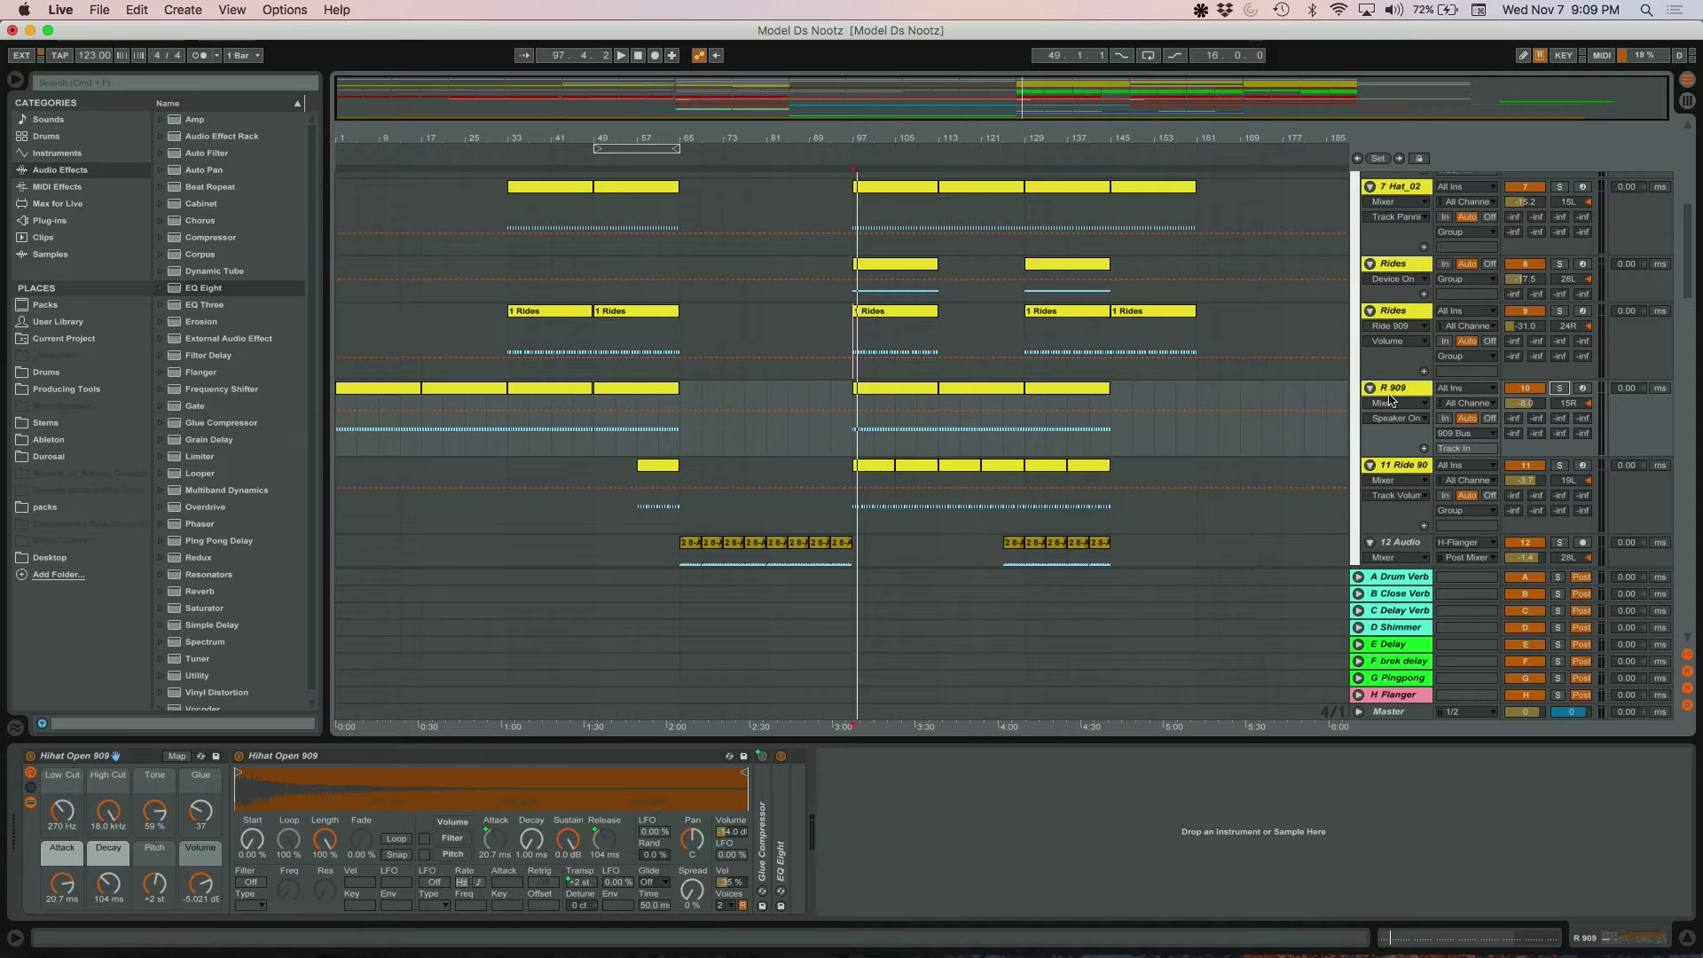
- Move the R 909 track up in the Drums group so it sits directly below L 909
left_click(1400, 391)
scroll(1411, 392, "up", 2)
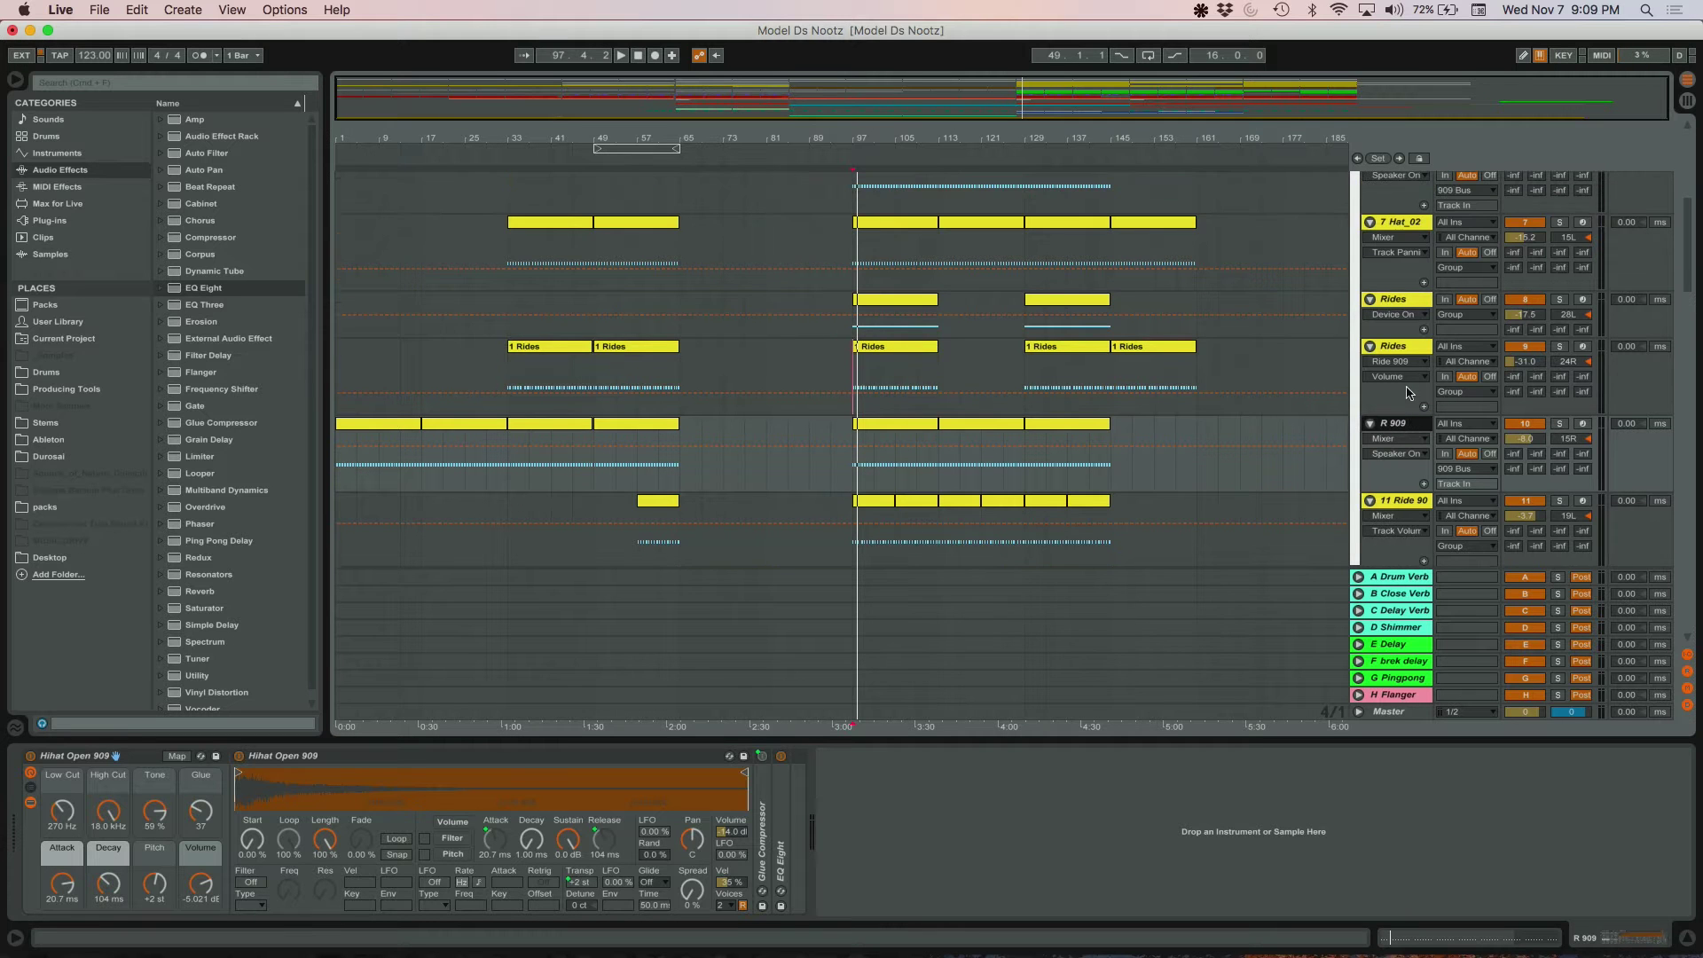
scroll(1386, 284, "up", 10)
left_click(1391, 259)
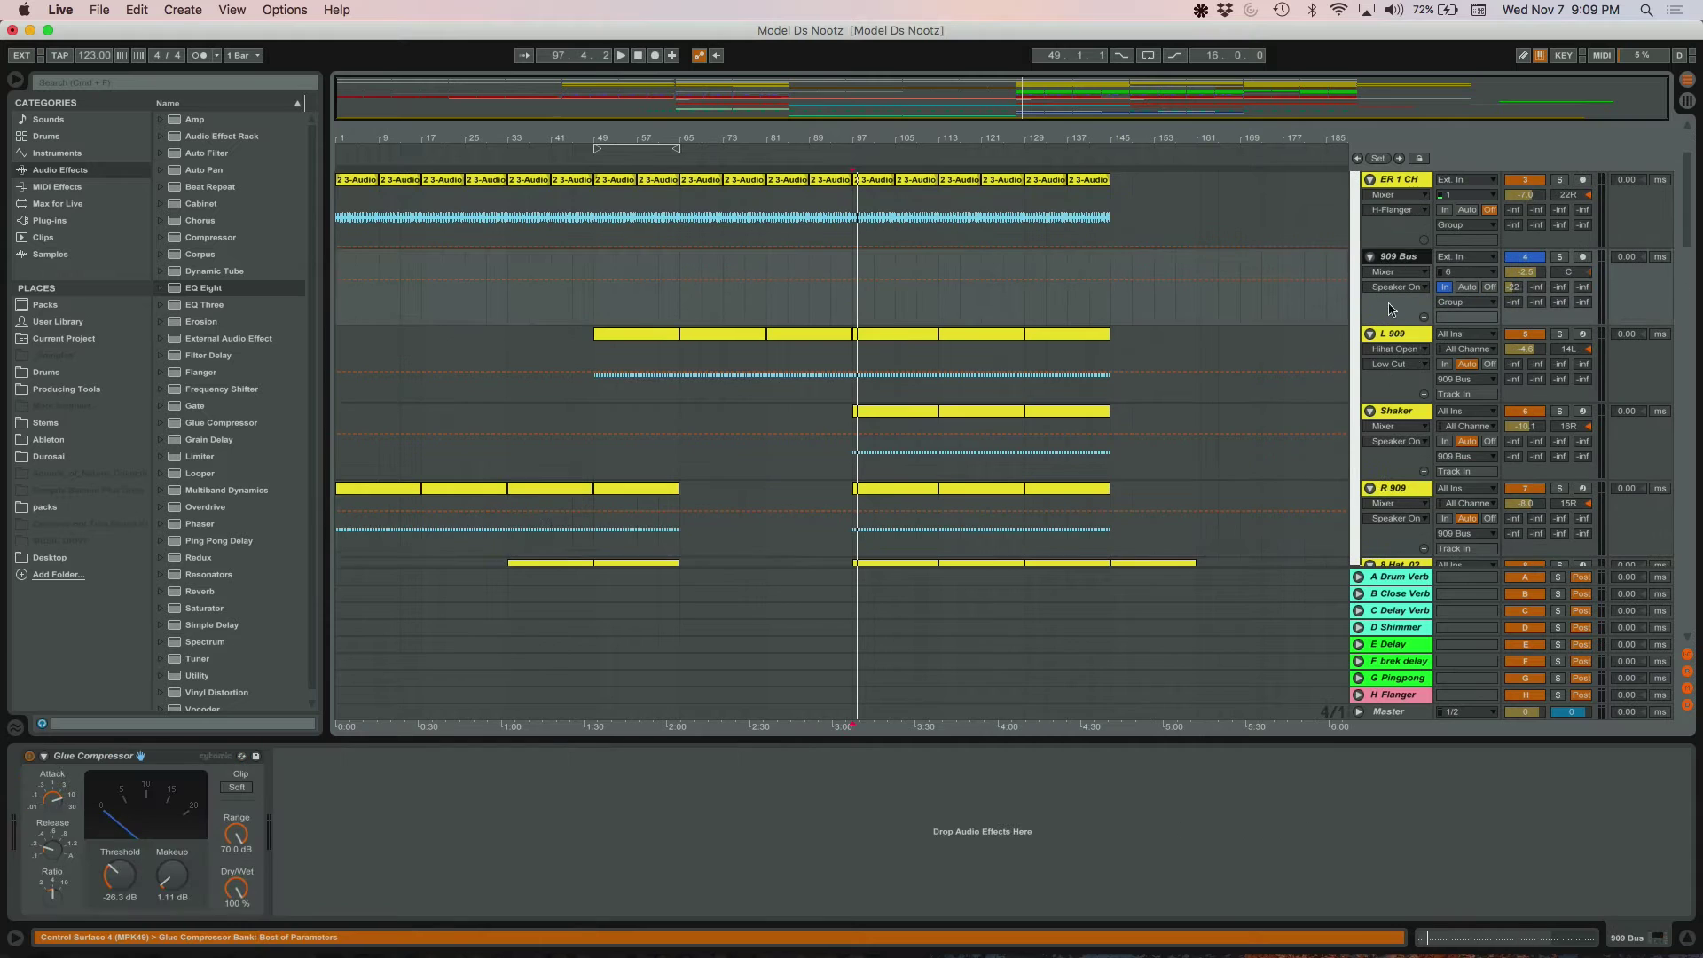
scroll(1395, 337, "down", 2)
left_click_drag(1400, 456, 1400, 302)
- Play L 909 soloed with its devices displayed, and add R 909 to the solo to hear the two hats together
left_click(1400, 303)
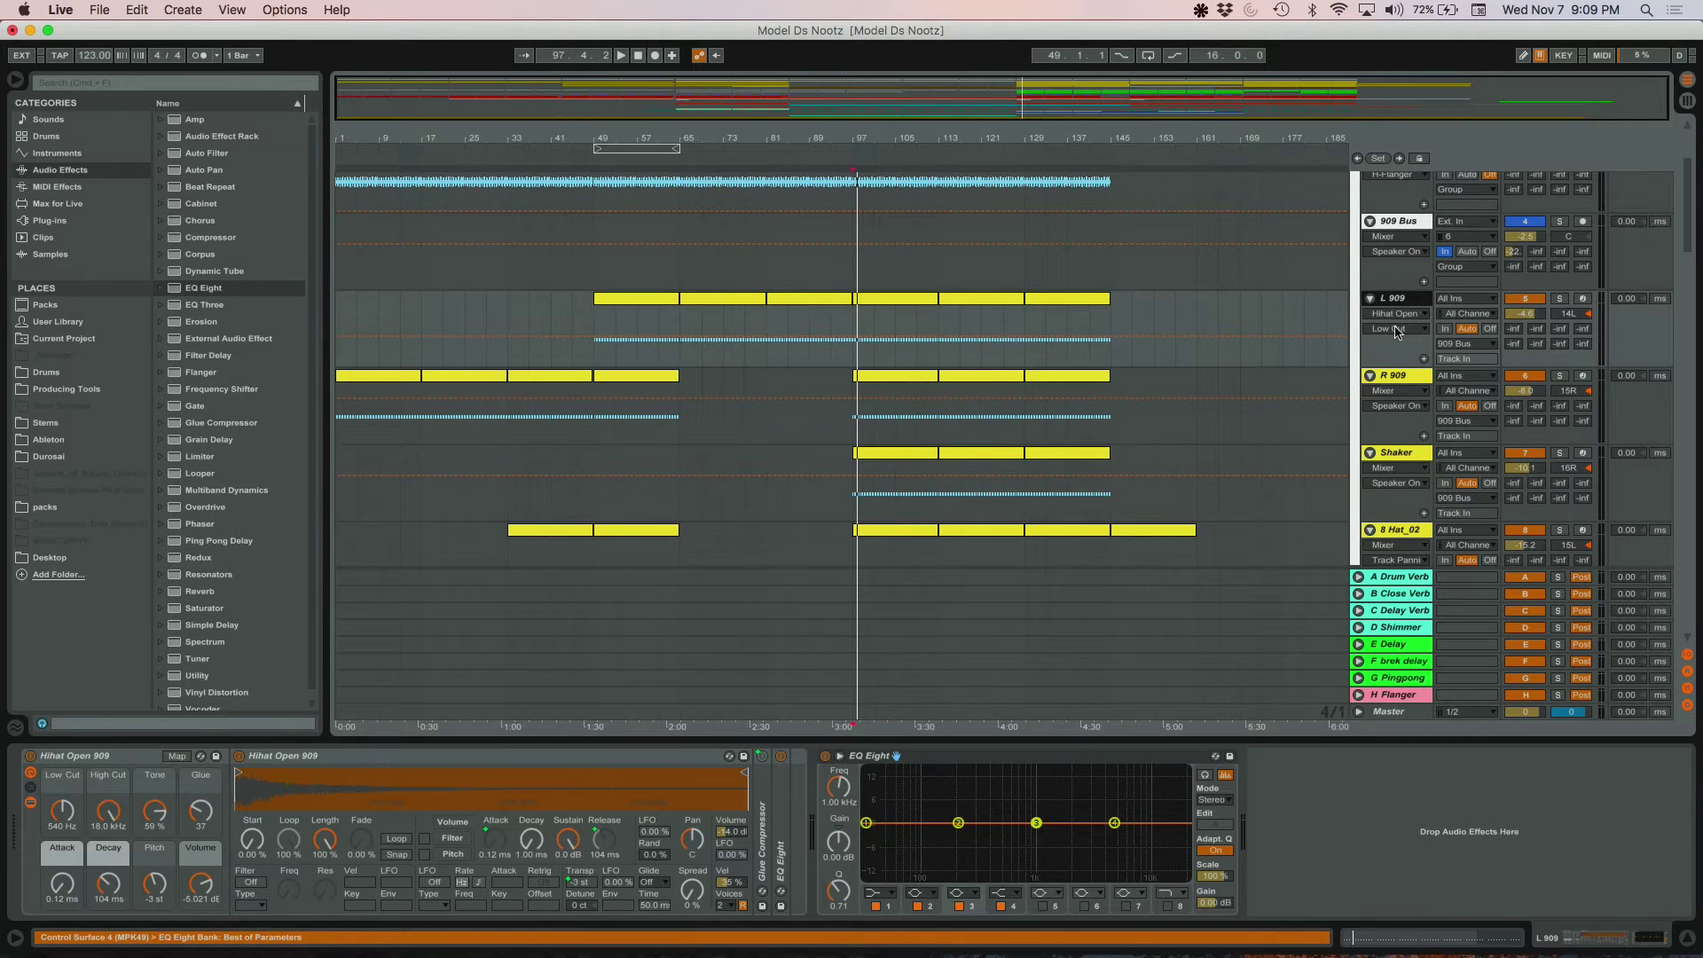
left_click(1407, 301)
left_click(1410, 308)
left_click(1559, 298)
key("space")
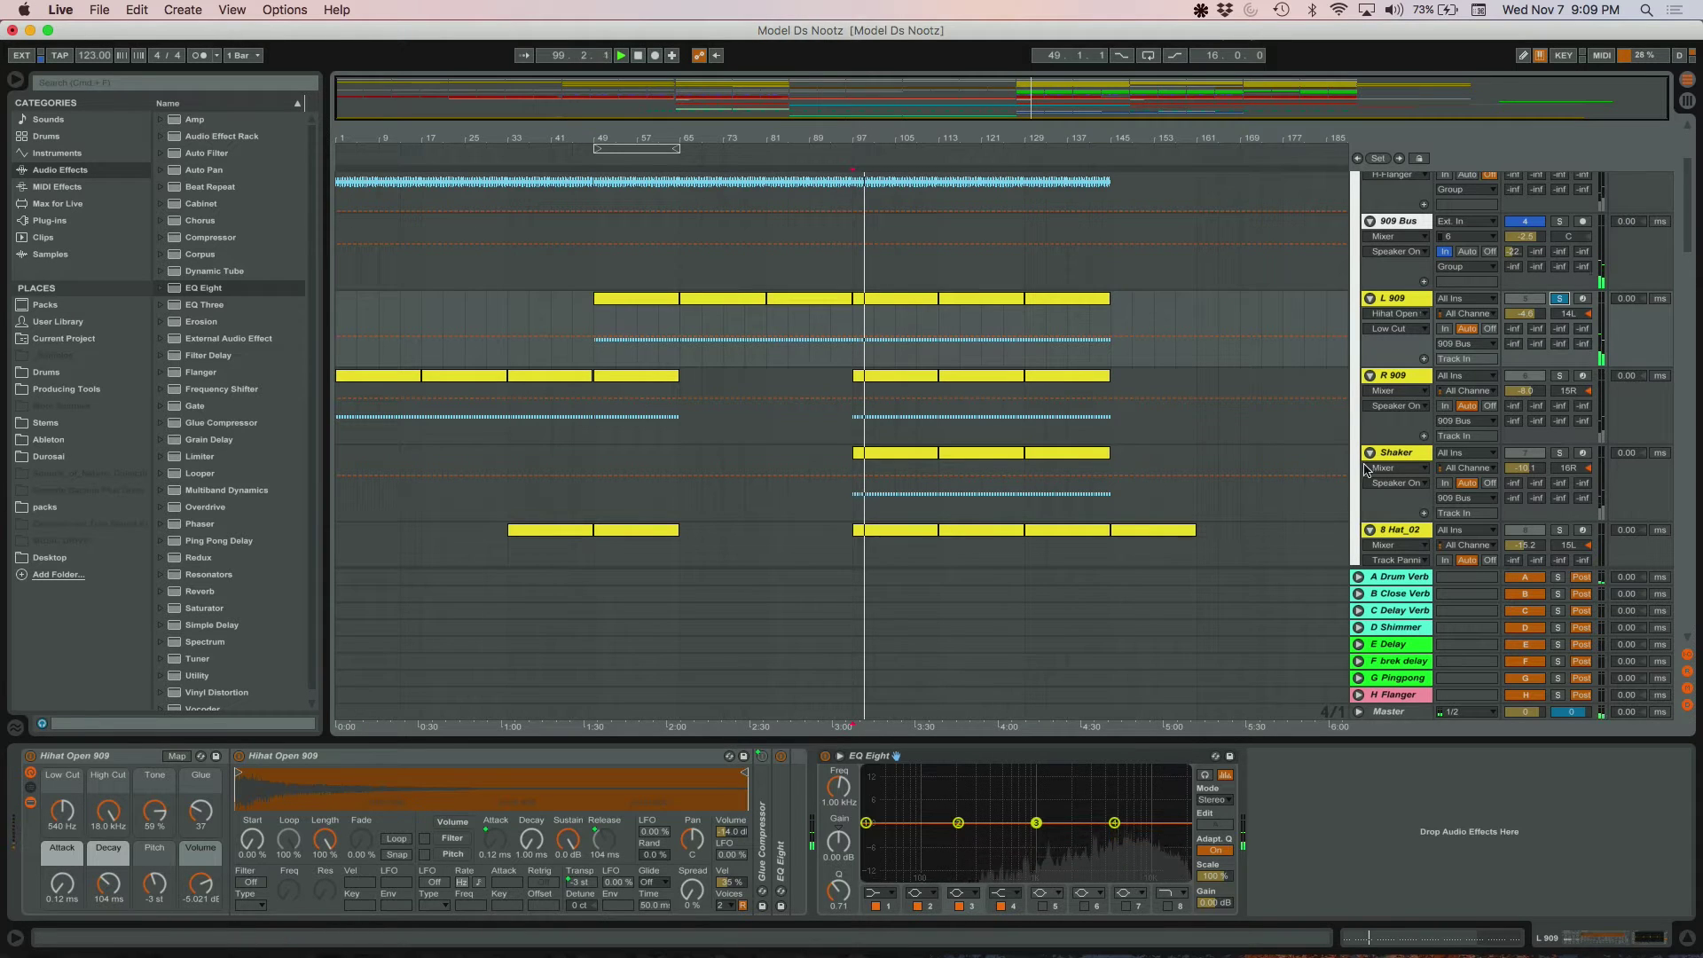
left_click(1420, 377)
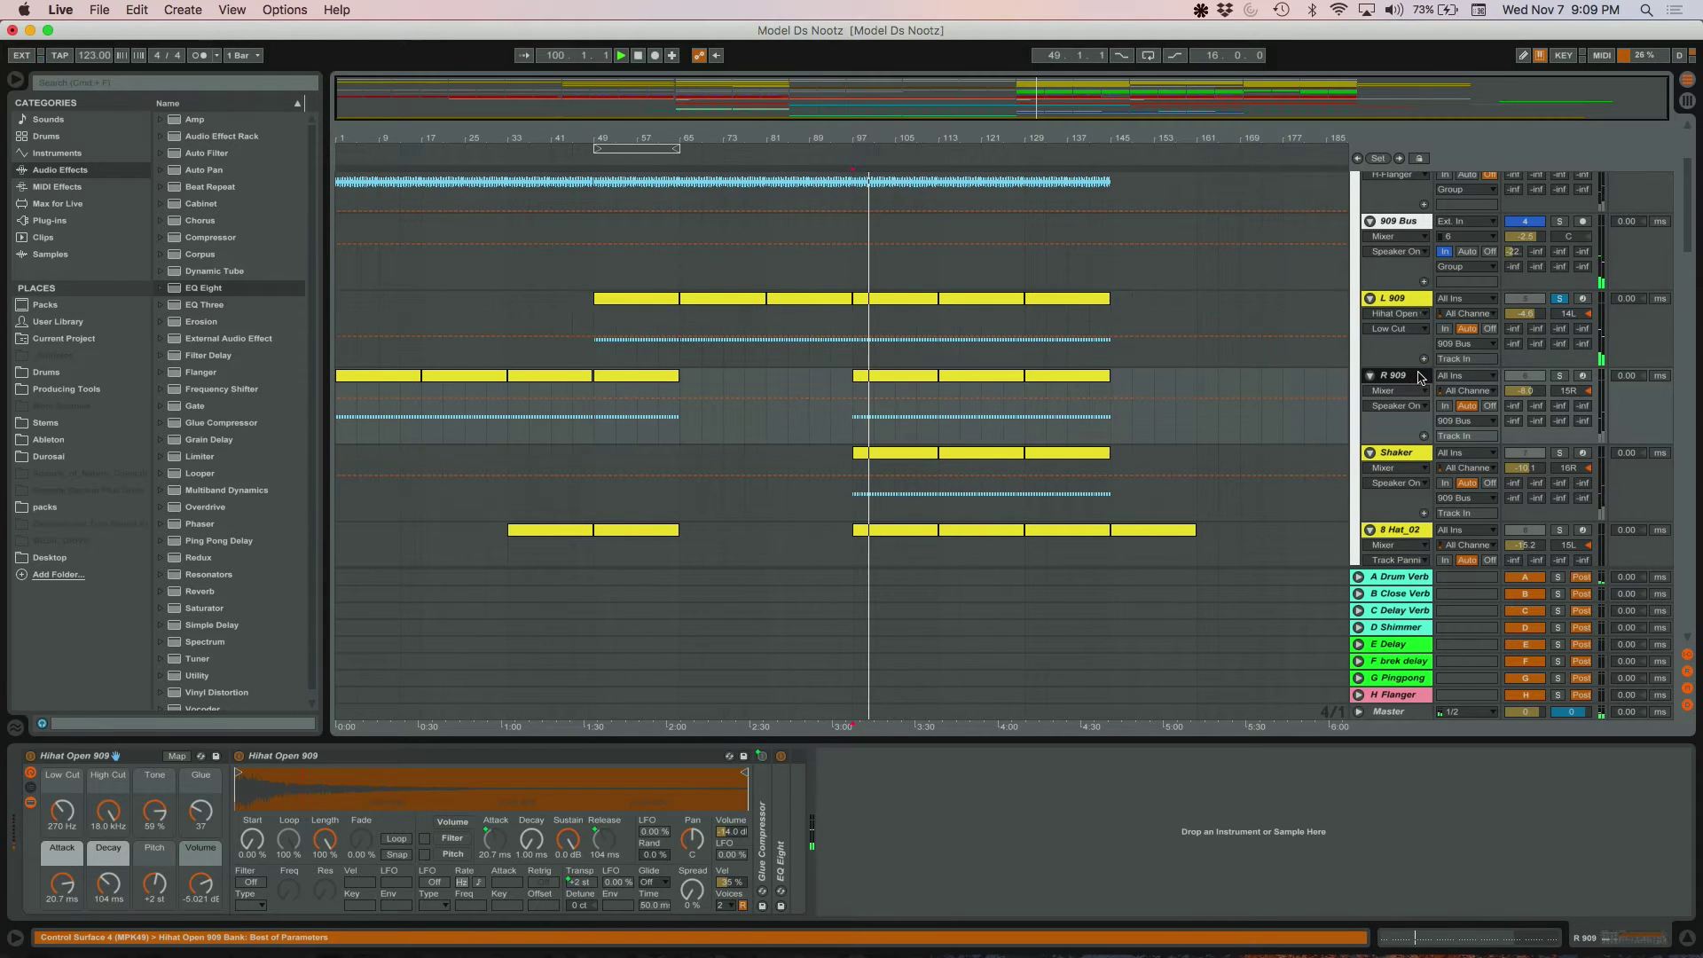
left_click(1560, 376)
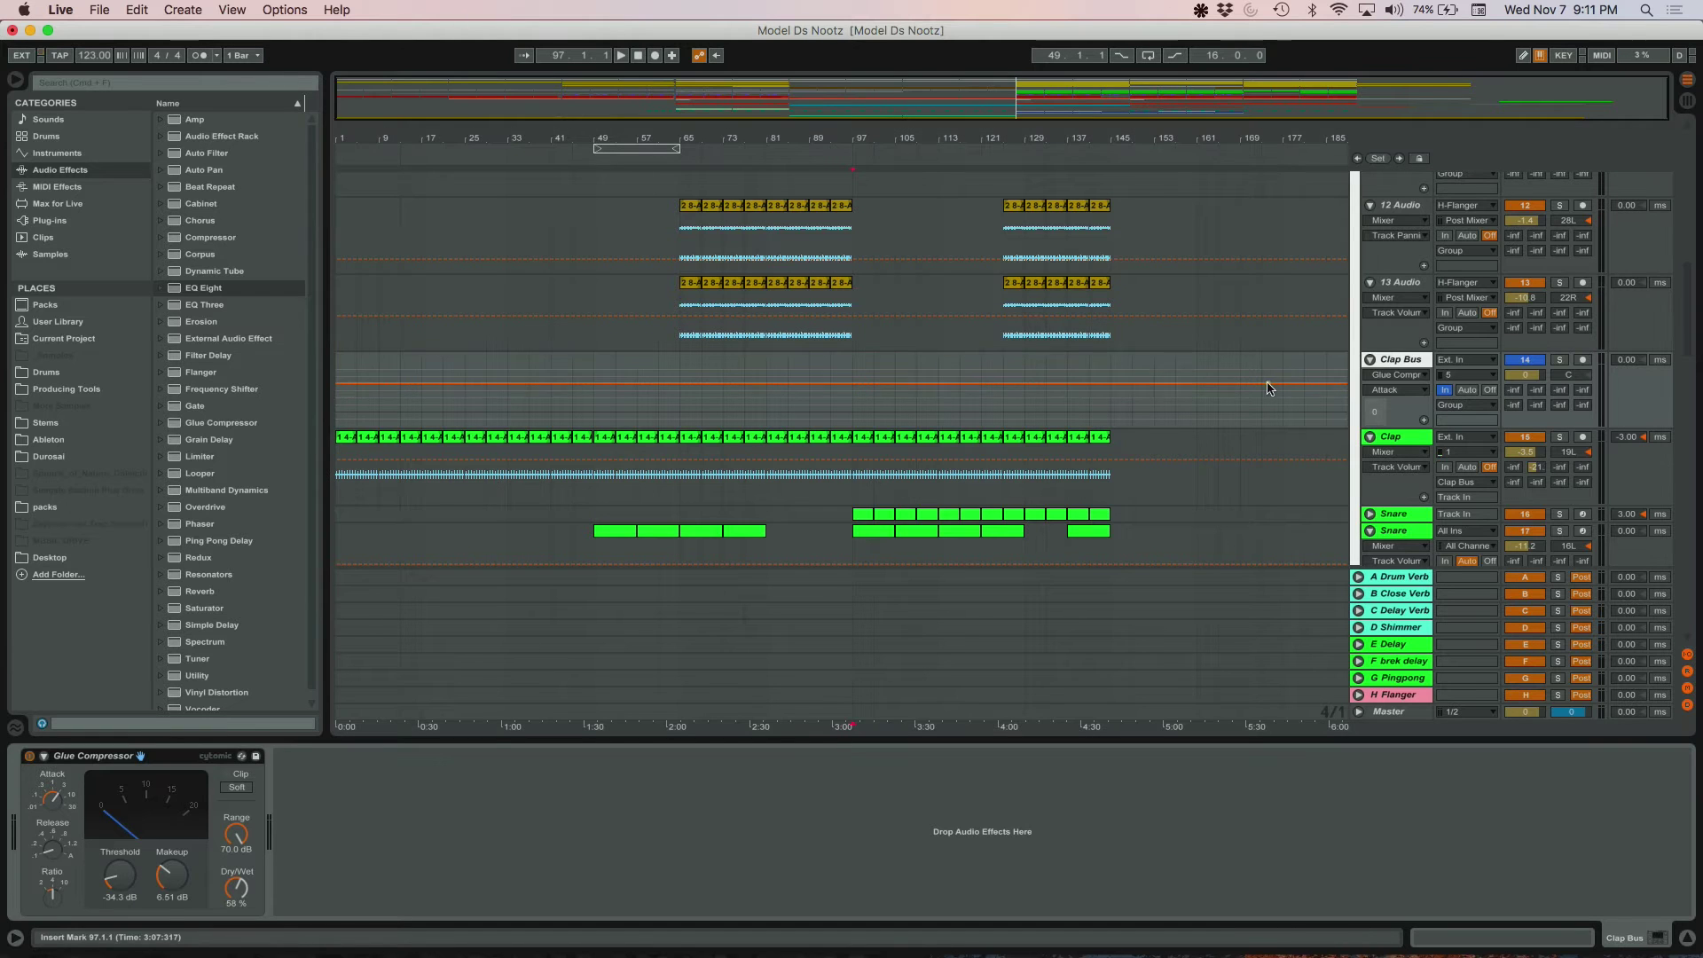
- Zoom in around bar 53 and play the Clap track soloed from there with its EQ Eight and dbx-160 Mono displayed
left_click(616, 404)
left_click_drag(748, 99, 796, 151)
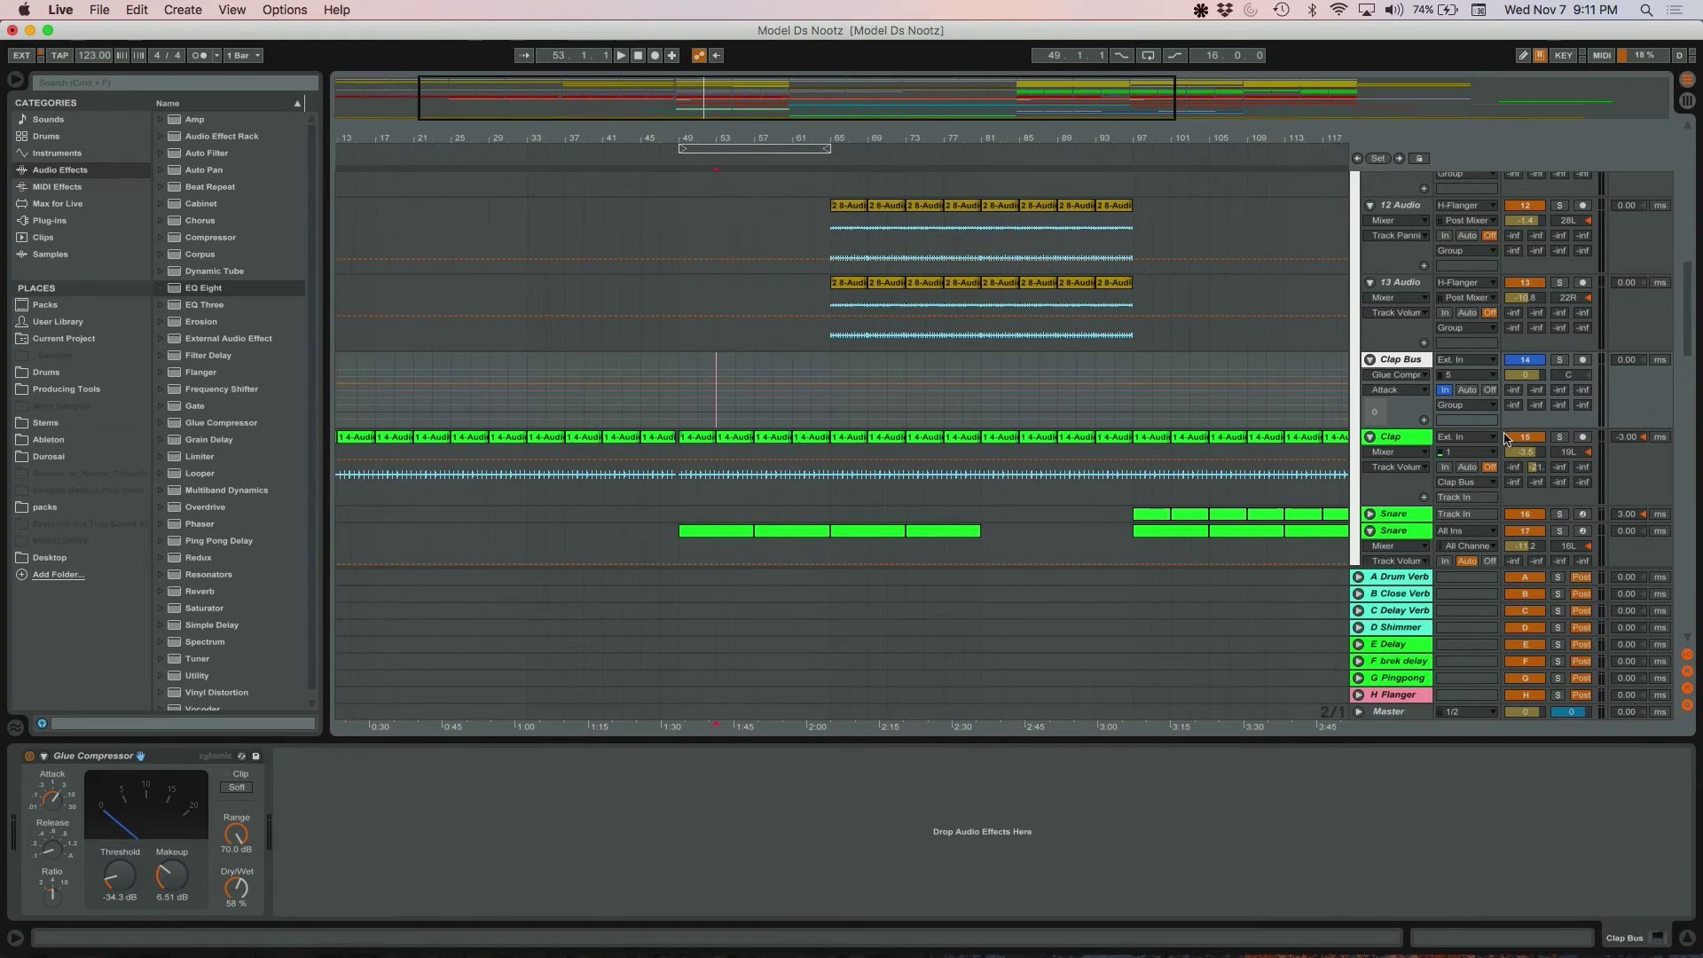
left_click(1406, 437)
left_click(1561, 437)
key("space")
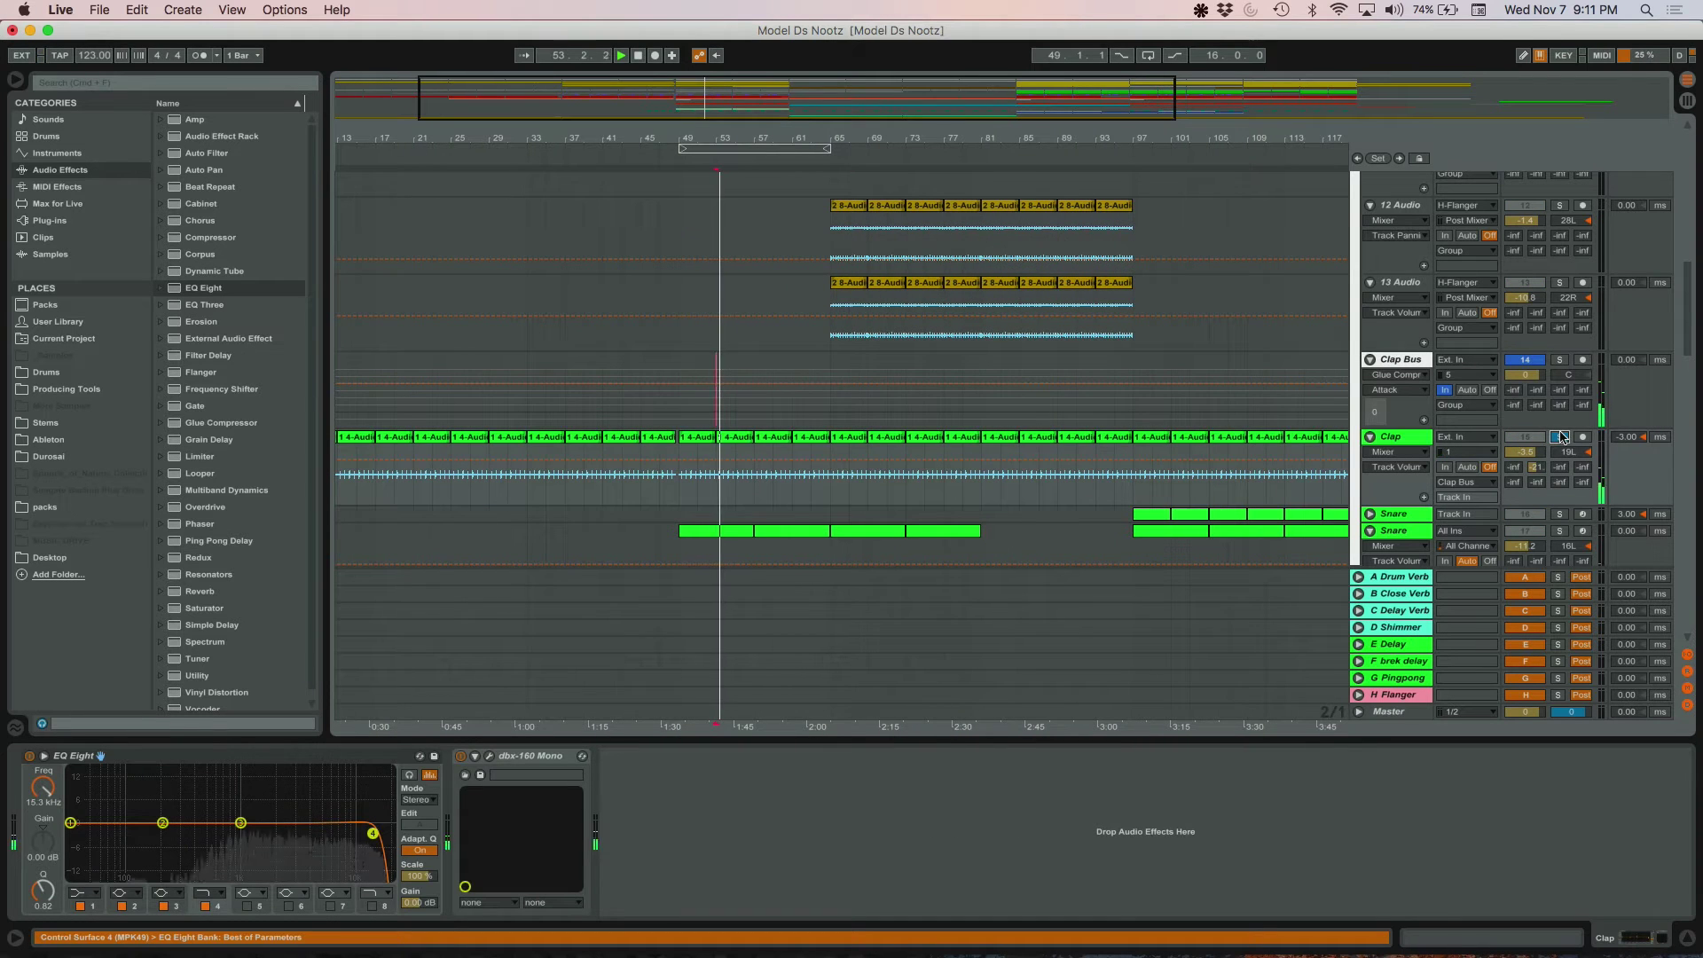
left_click(1405, 439)
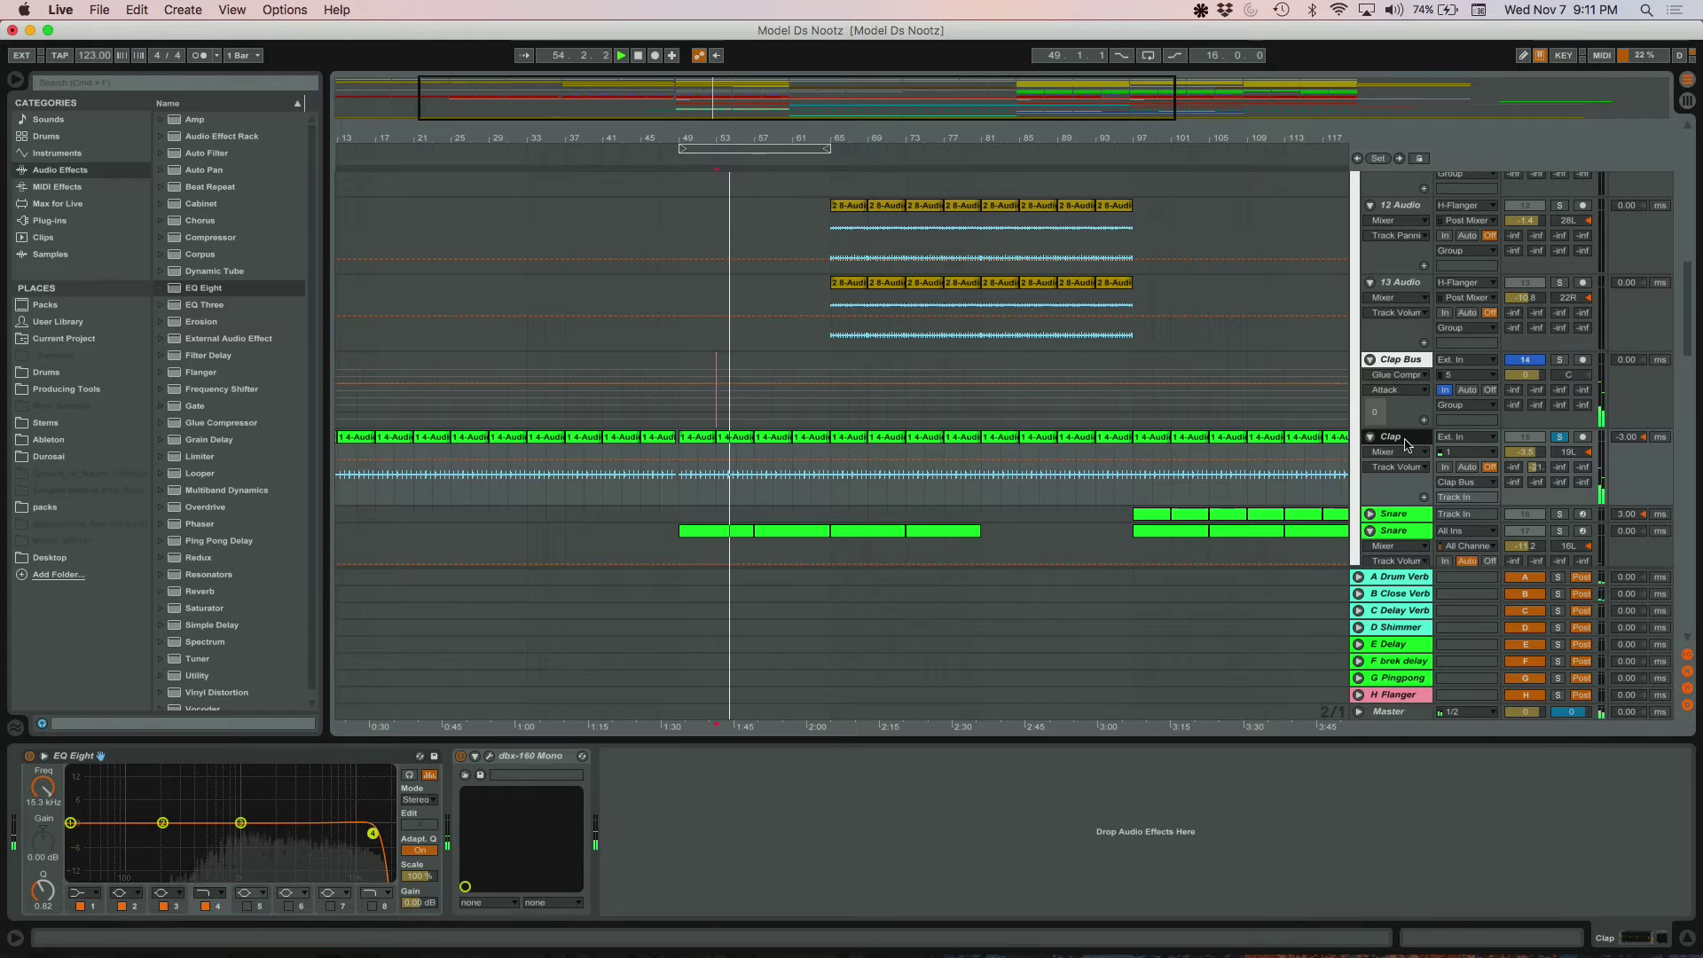
- Display the ER 1 CH track's EQ Eight and Kickstart devices while the soloed Clap keeps playing
scroll(1401, 444, "up", 5)
scroll(1393, 444, "down", 3)
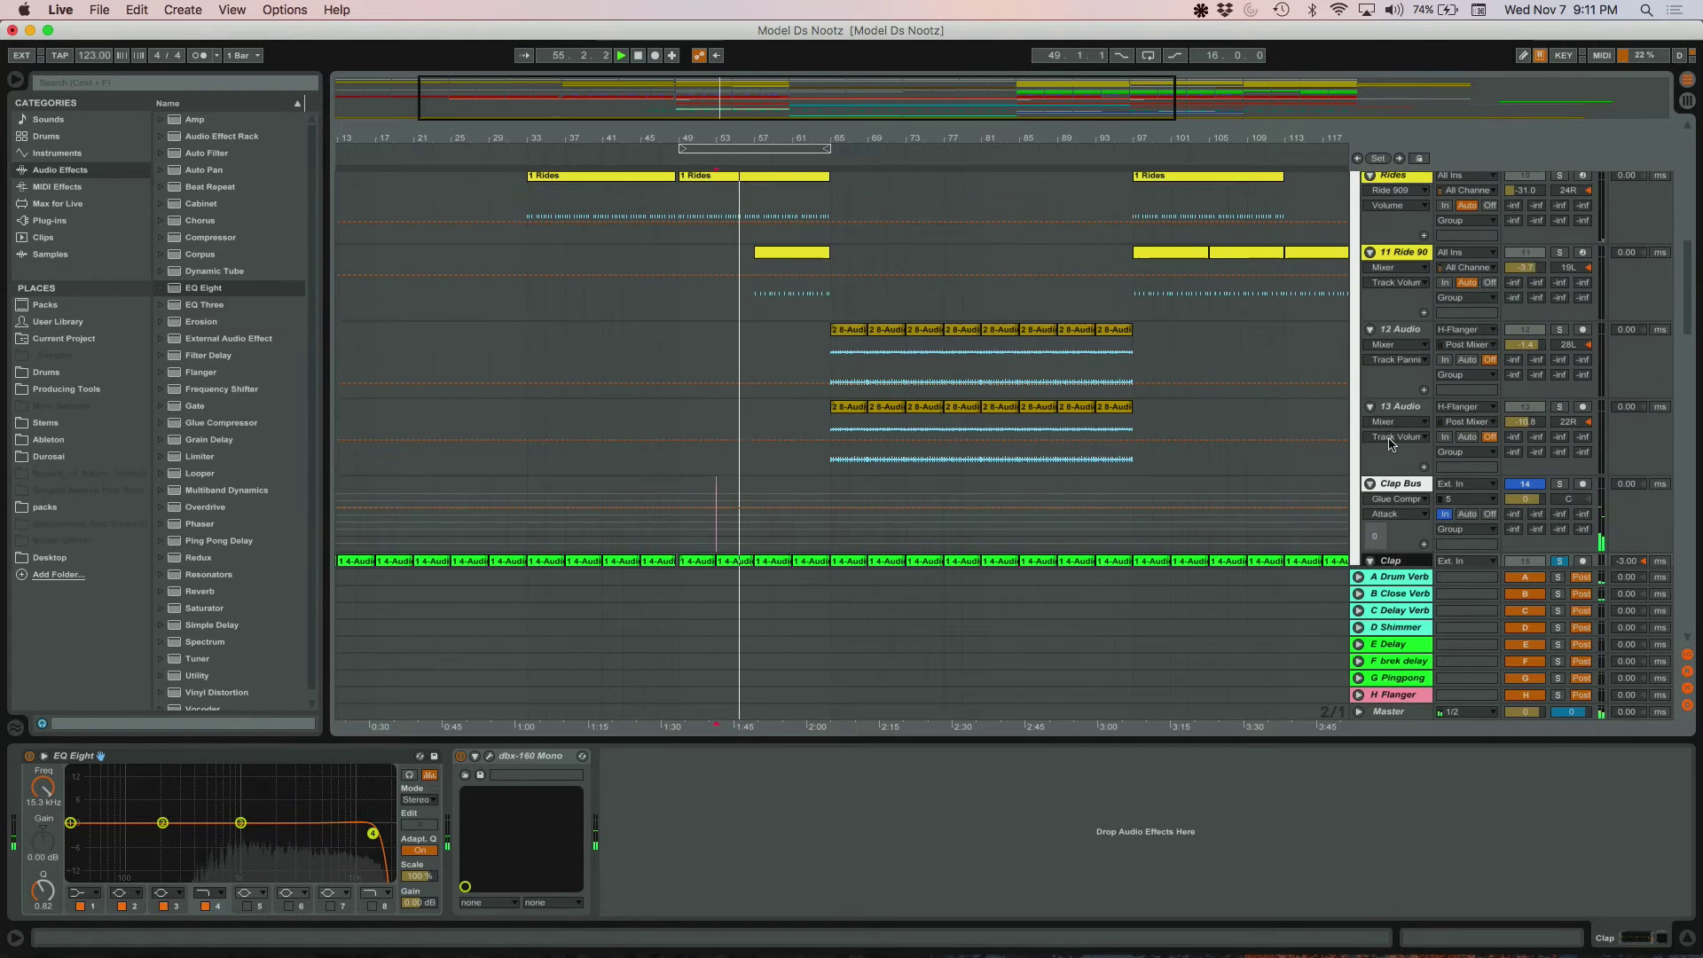
scroll(1393, 443, "down", 4)
scroll(1402, 355, "up", 15)
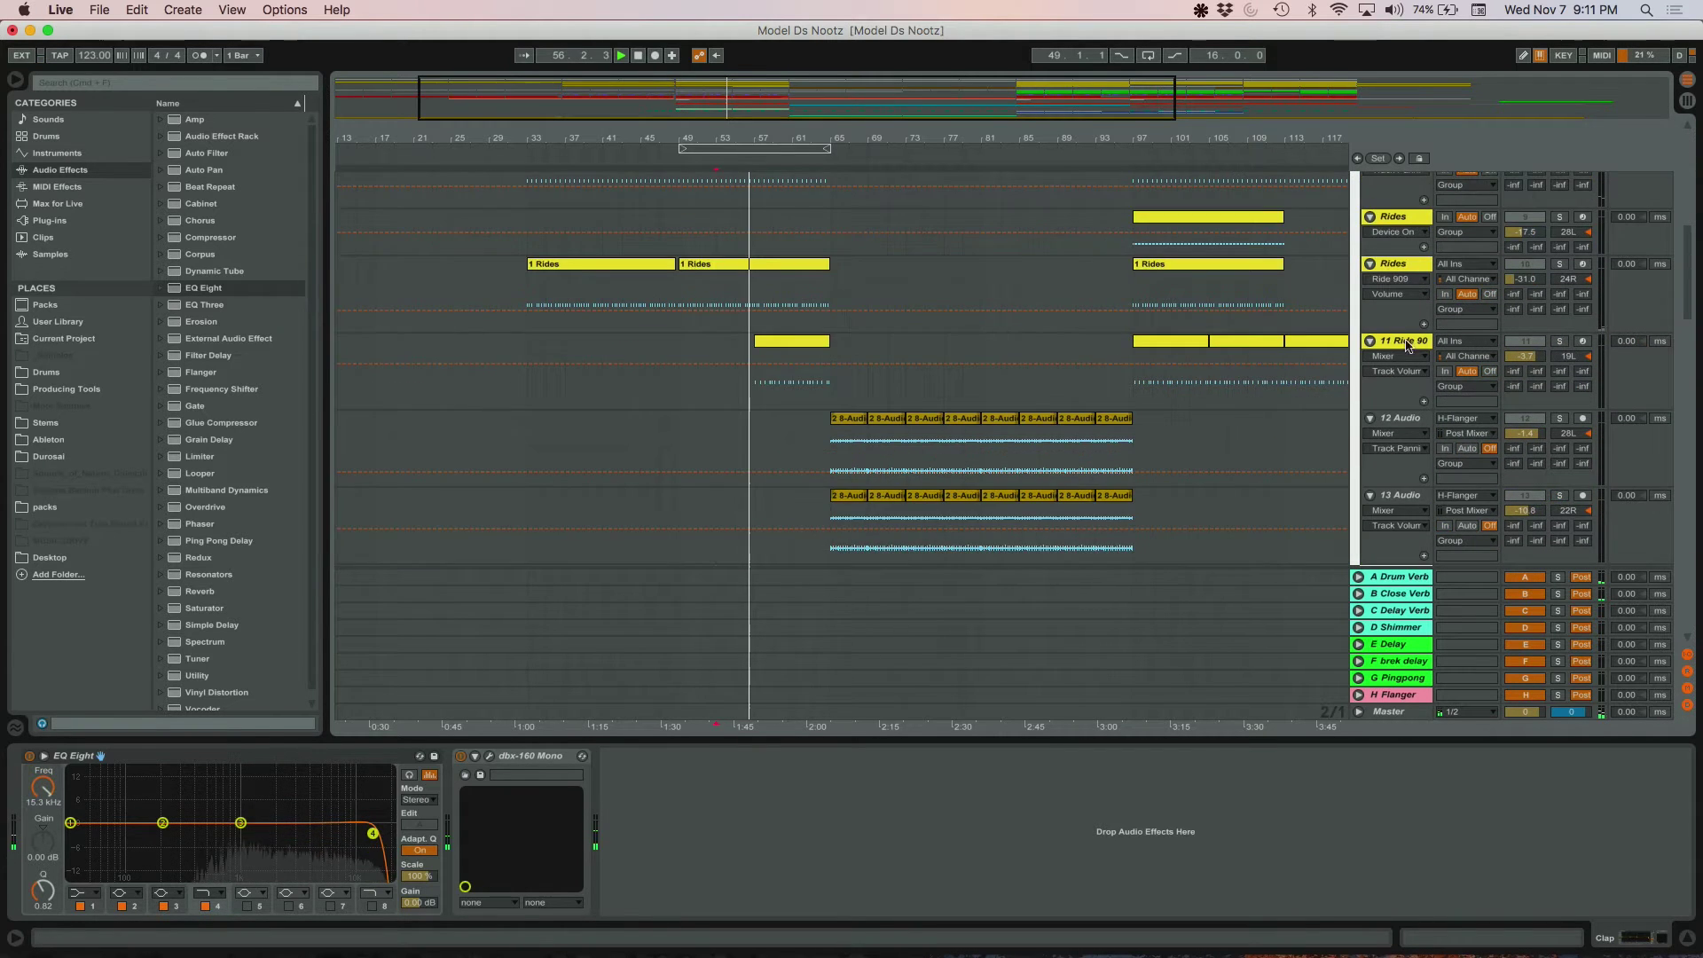
scroll(1405, 286, "up", 3)
left_click(1401, 304)
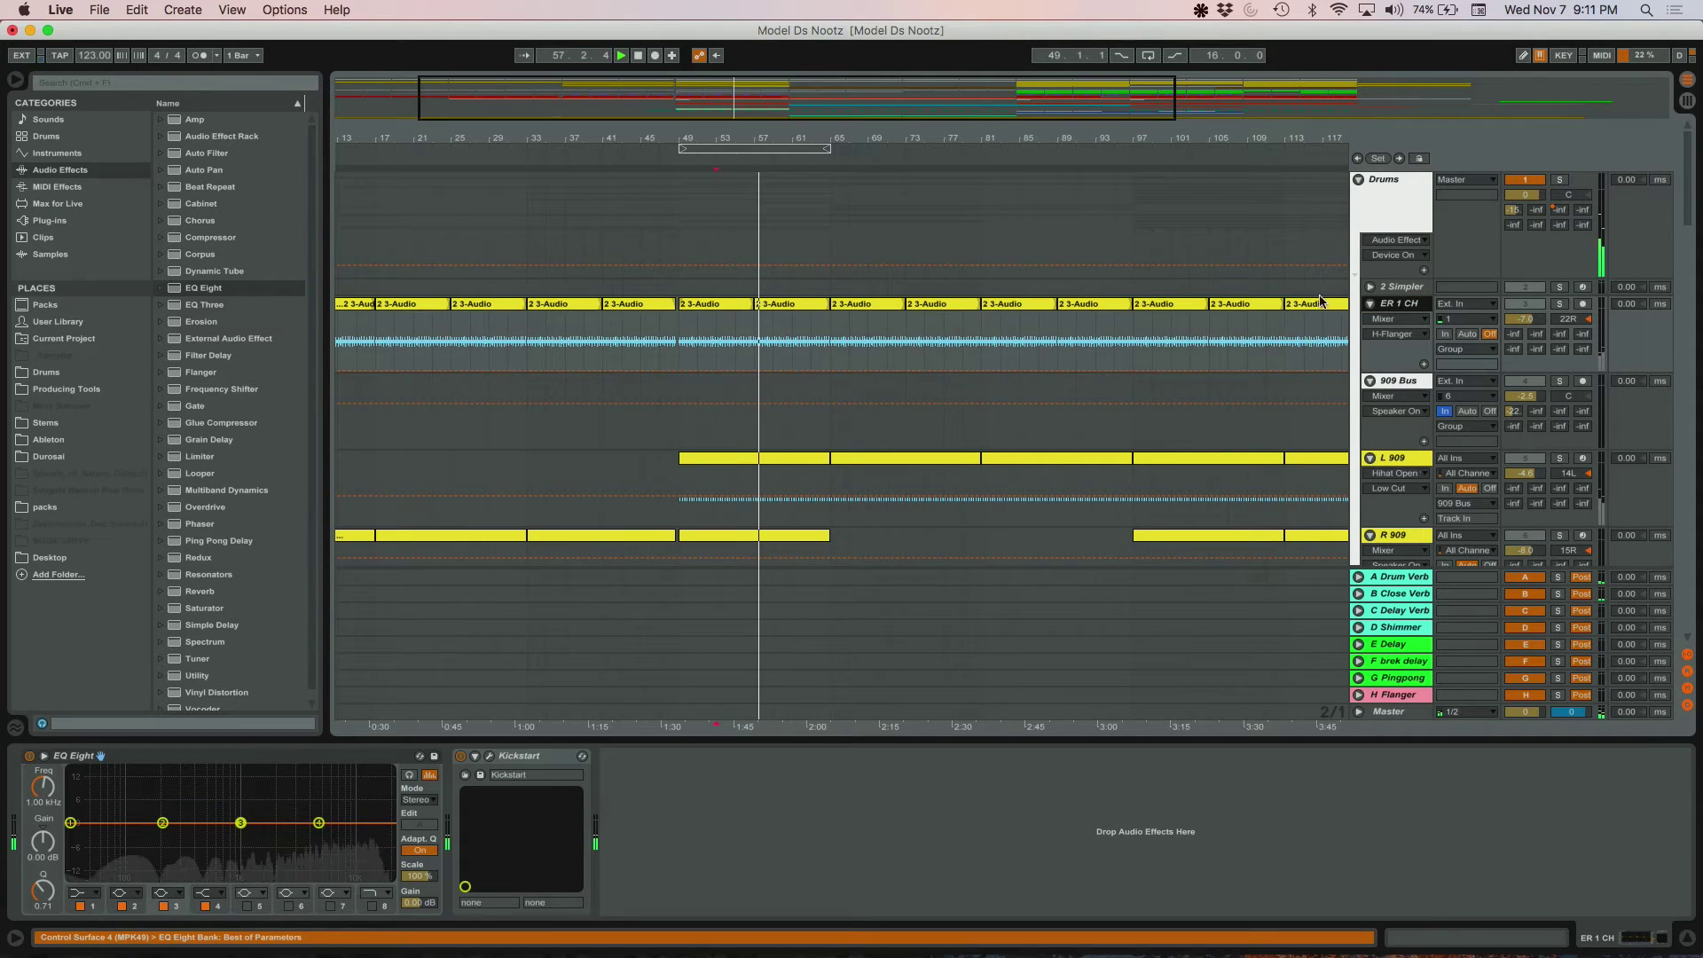
- Look through the remaining tracks down to the 35 Group and return to the Clap and Snare tracks
scroll(1120, 379, "down", 10)
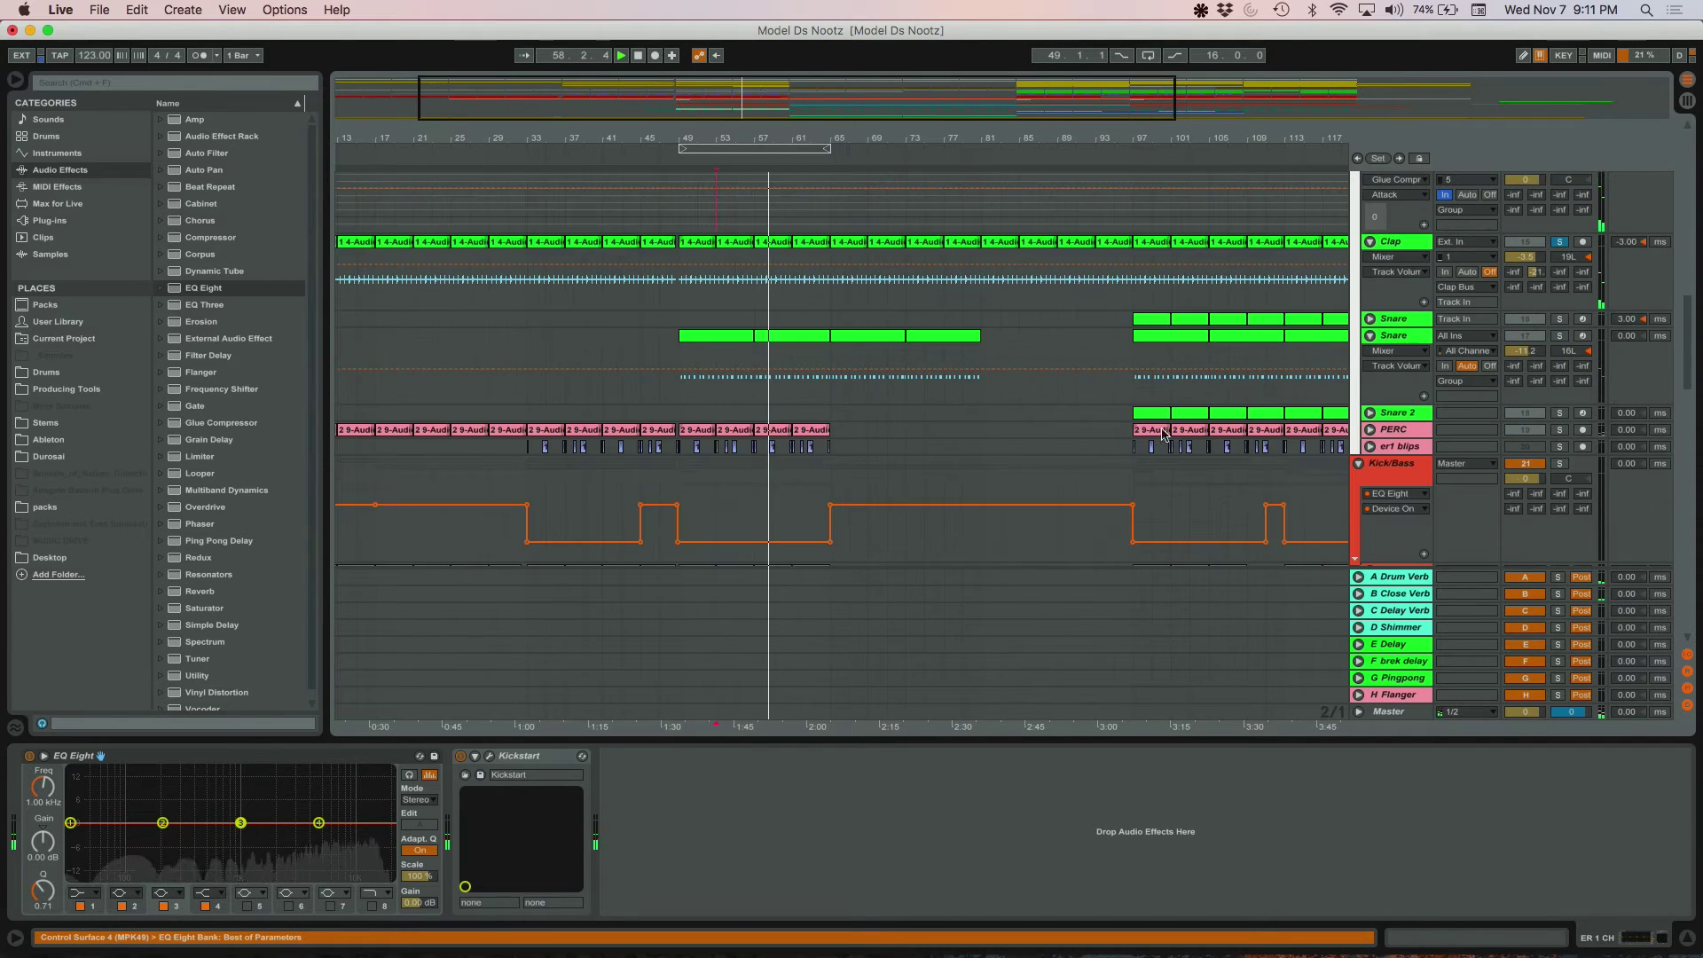
scroll(1169, 435, "down", 15)
scroll(1169, 432, "up", 5)
scroll(1168, 432, "down", 15)
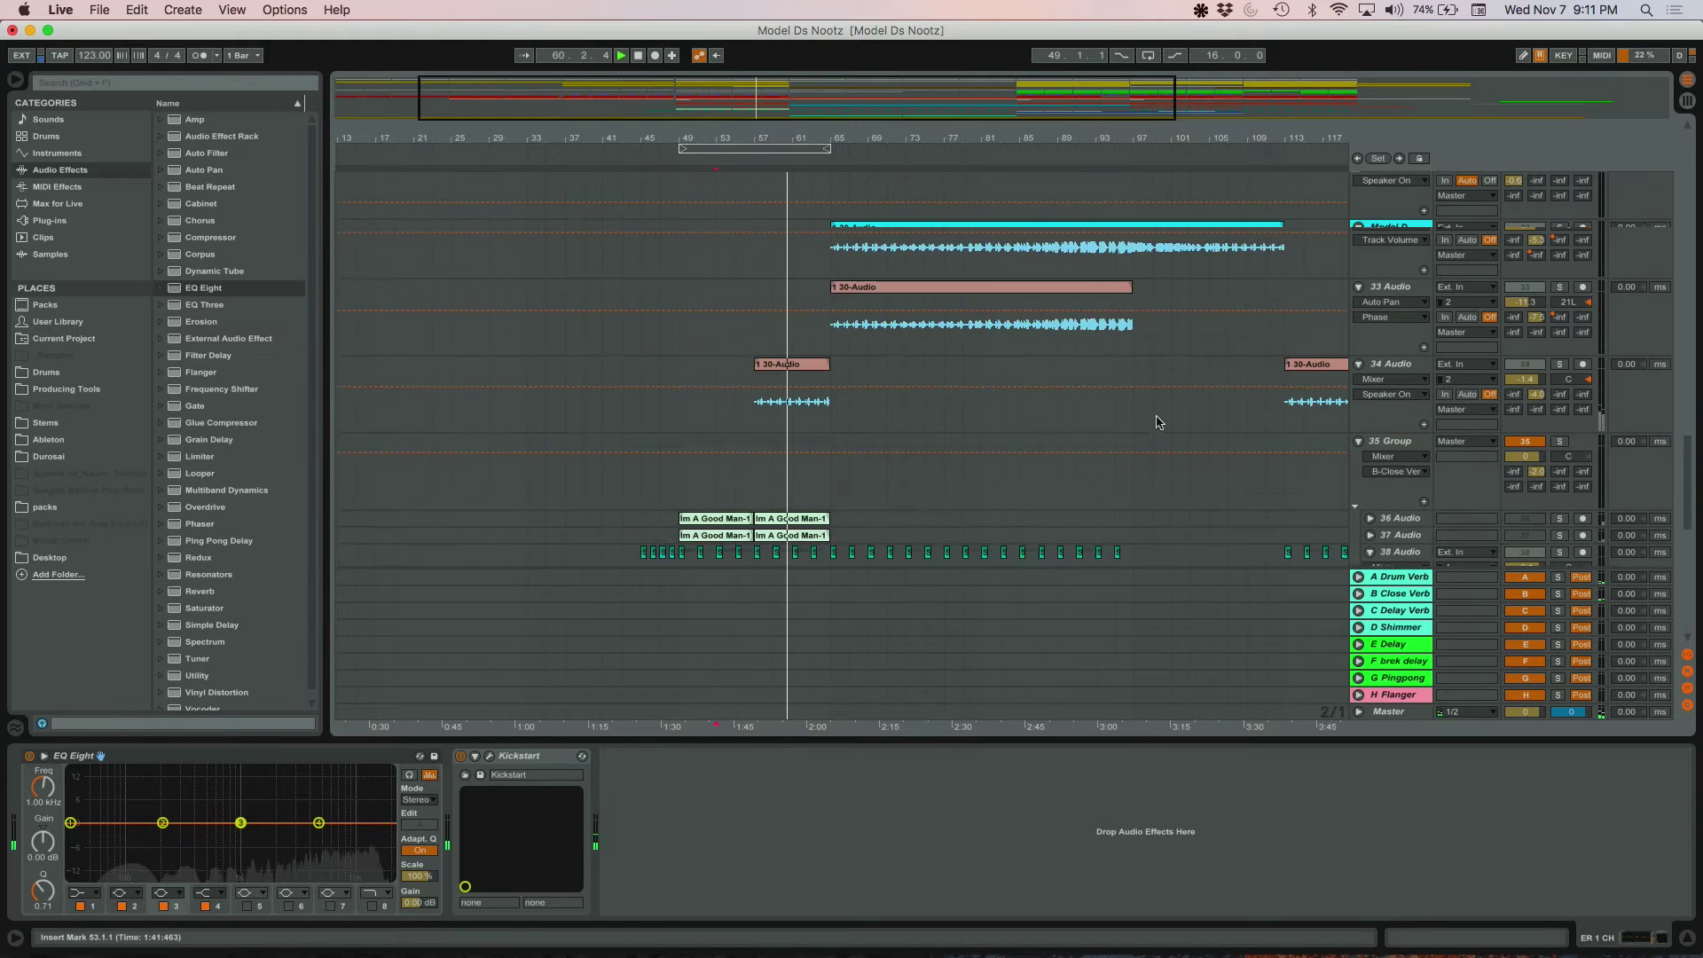
scroll(1157, 420, "up", 20)
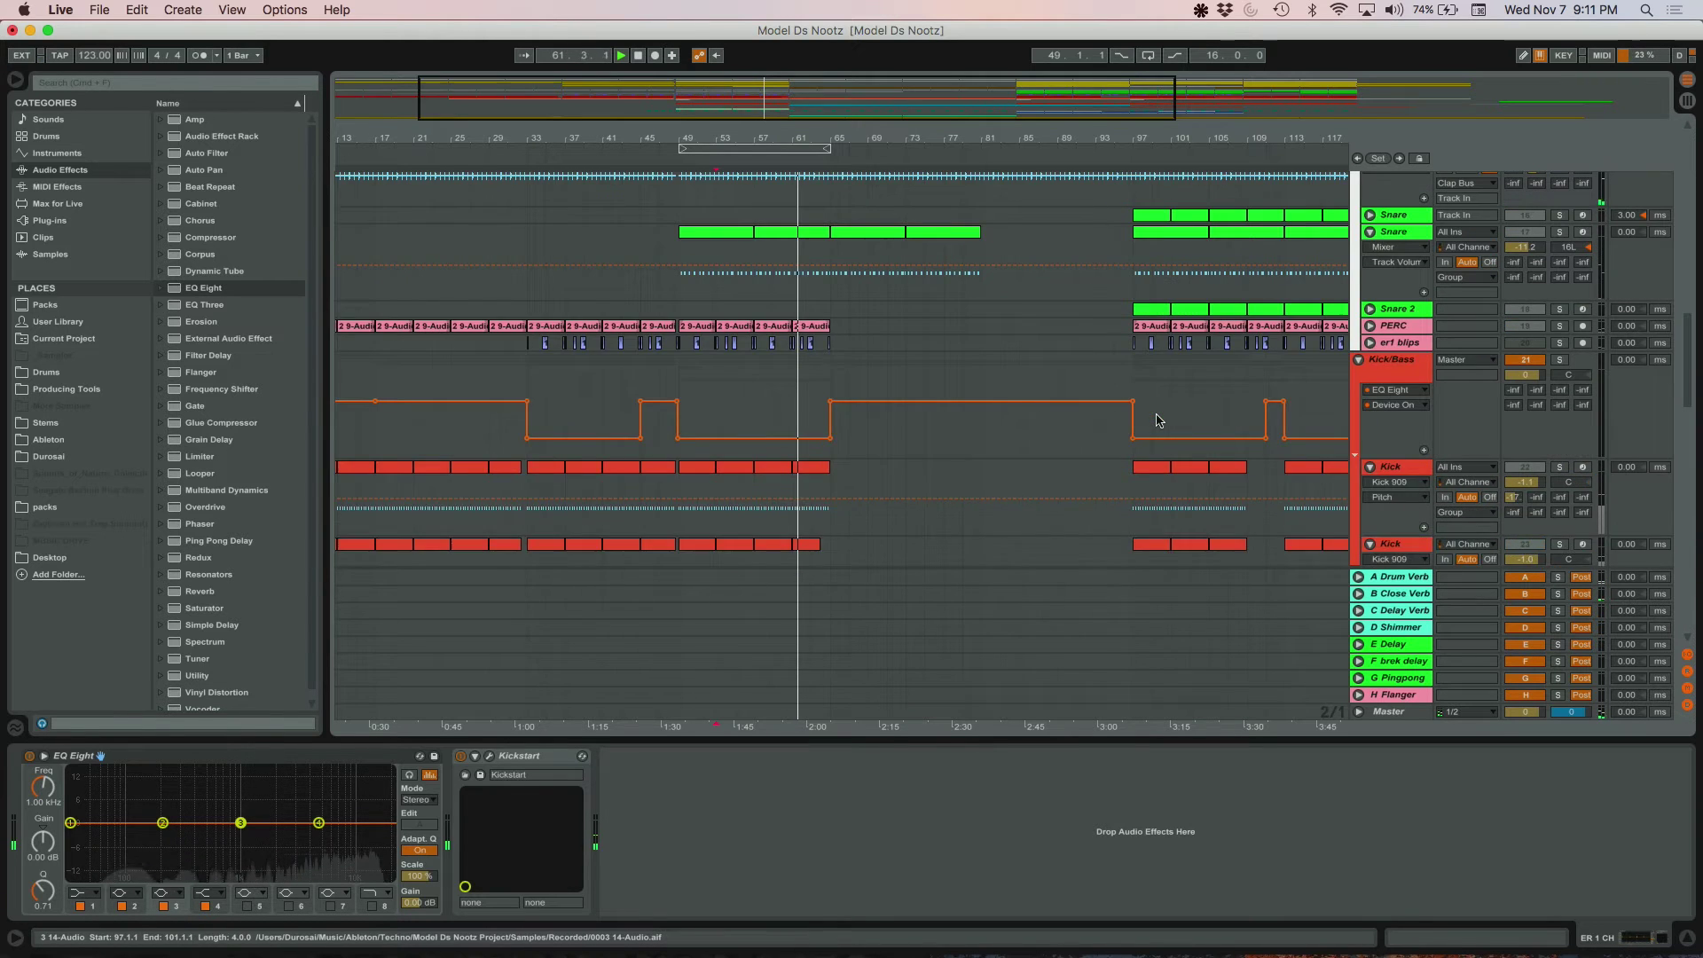
scroll(1163, 417, "up", 3)
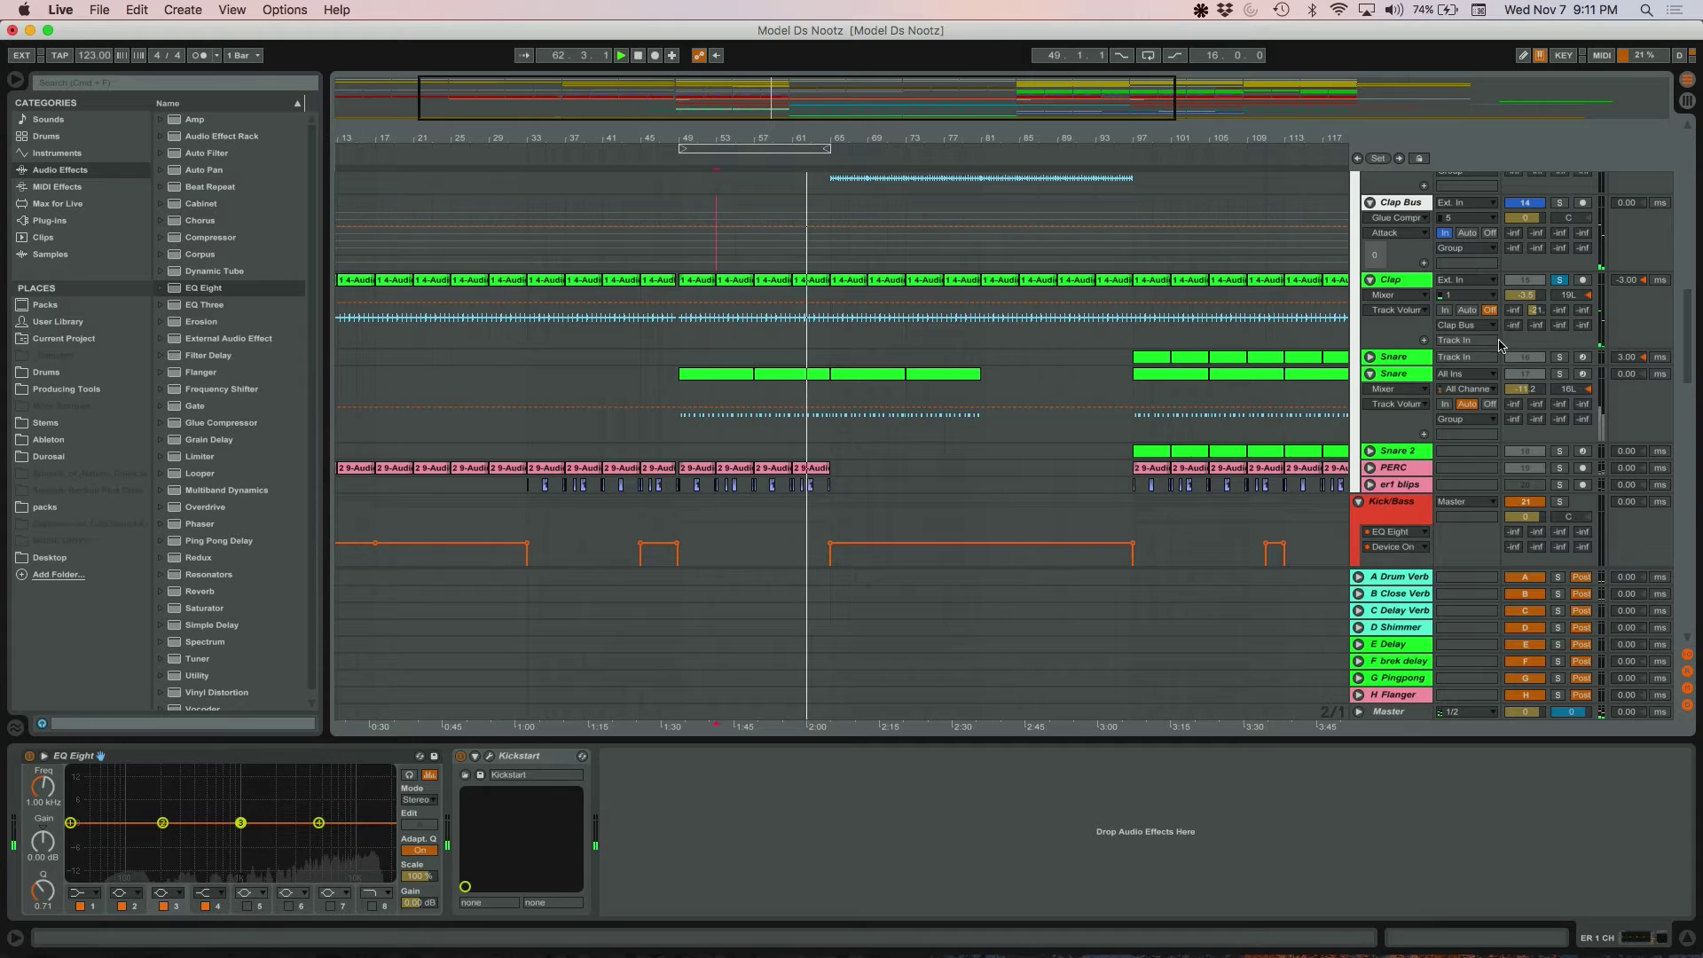
- Audition the lower Snare soloed, then the unfolded upper Snare with its devices displayed, and add the Clap to the solo
left_click(1559, 373)
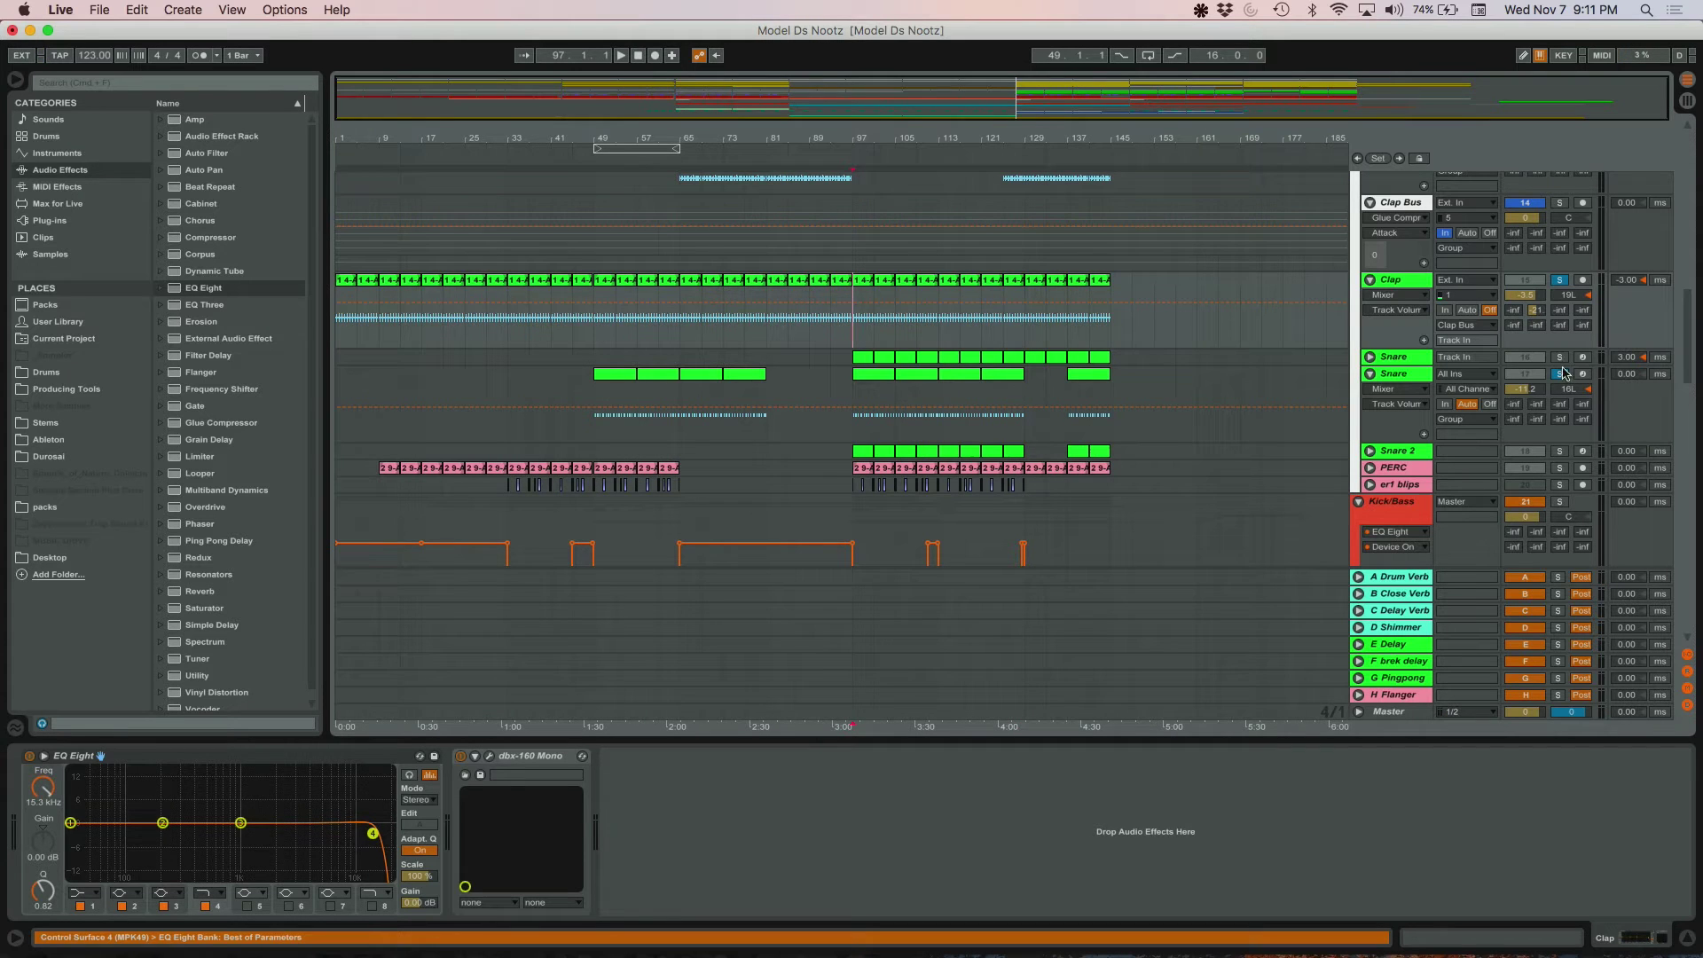
key("space")
left_click(1369, 356)
left_click(1414, 358)
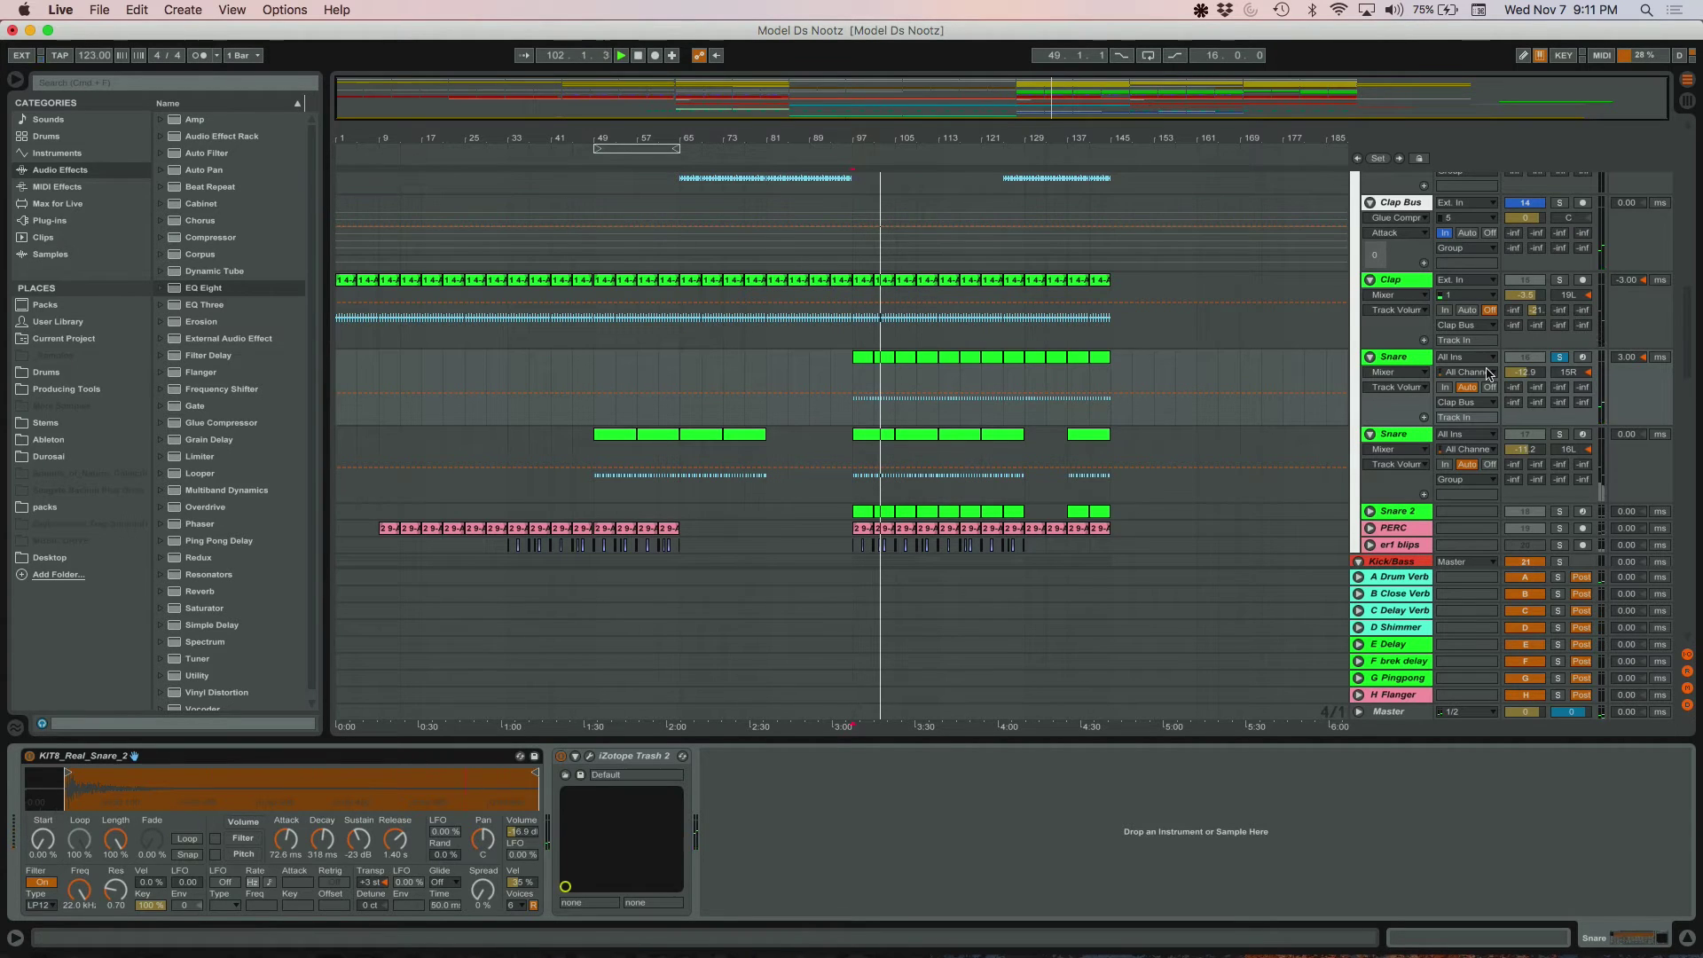
left_click(1559, 280)
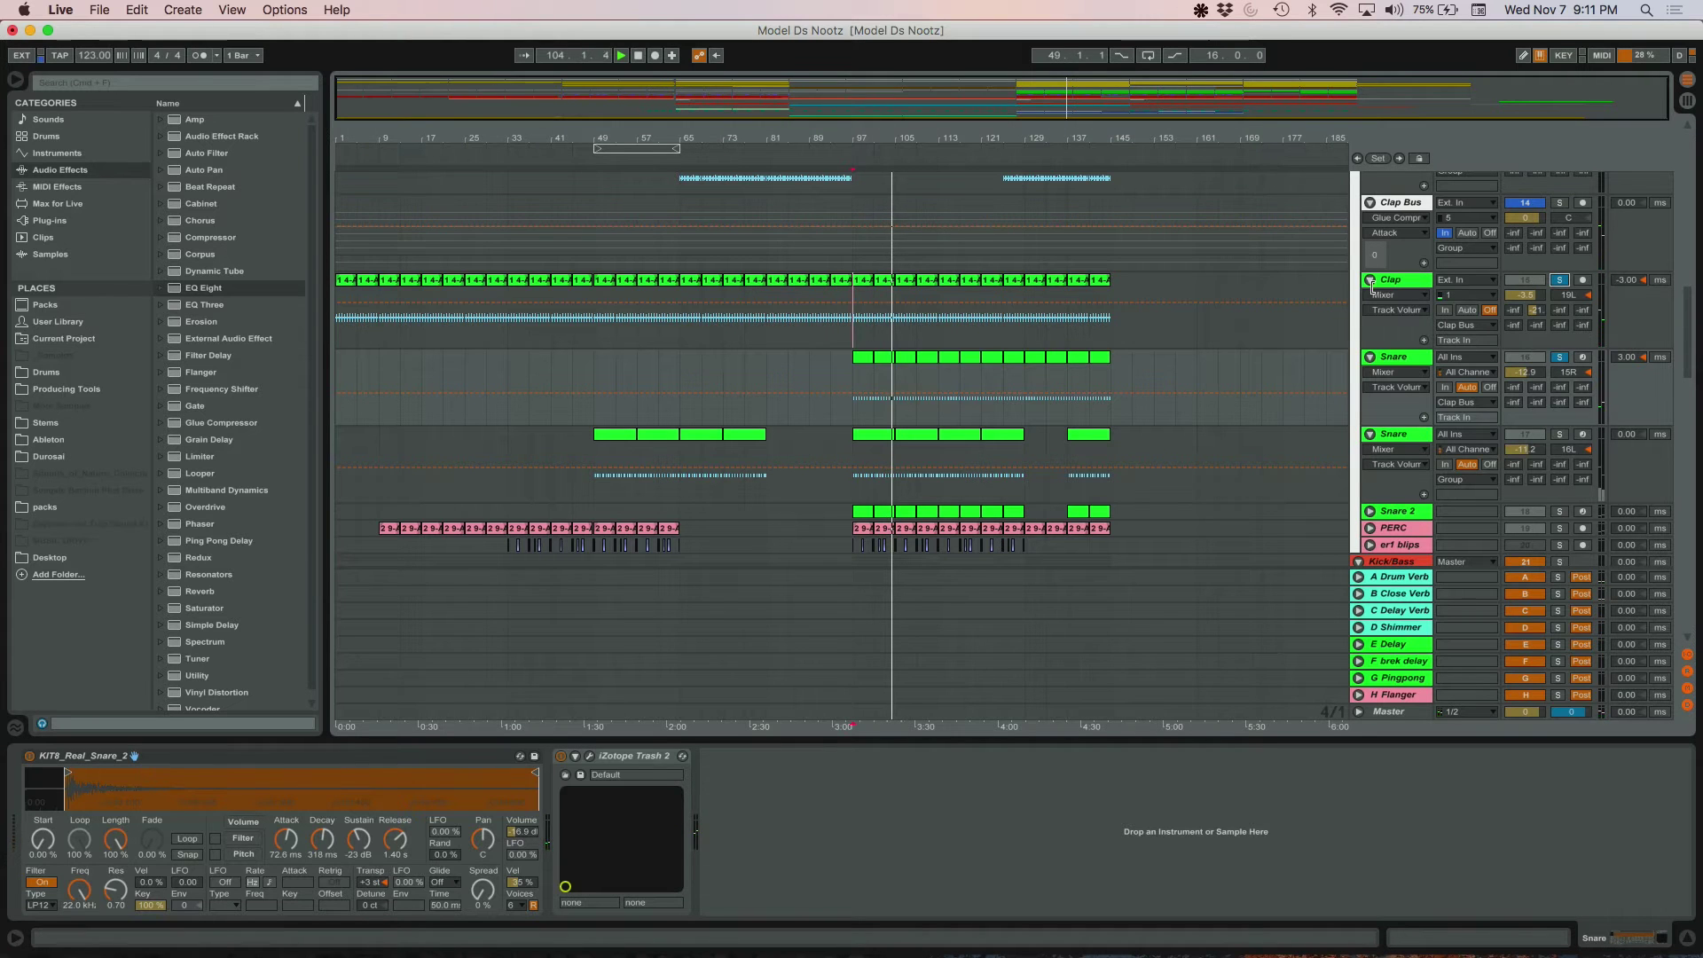
- Take the Clap and upper Snare out of solo, play all tracks from bar 97, and pan the Clap to 7L
left_click(1561, 281)
left_click(1561, 357)
key("space")
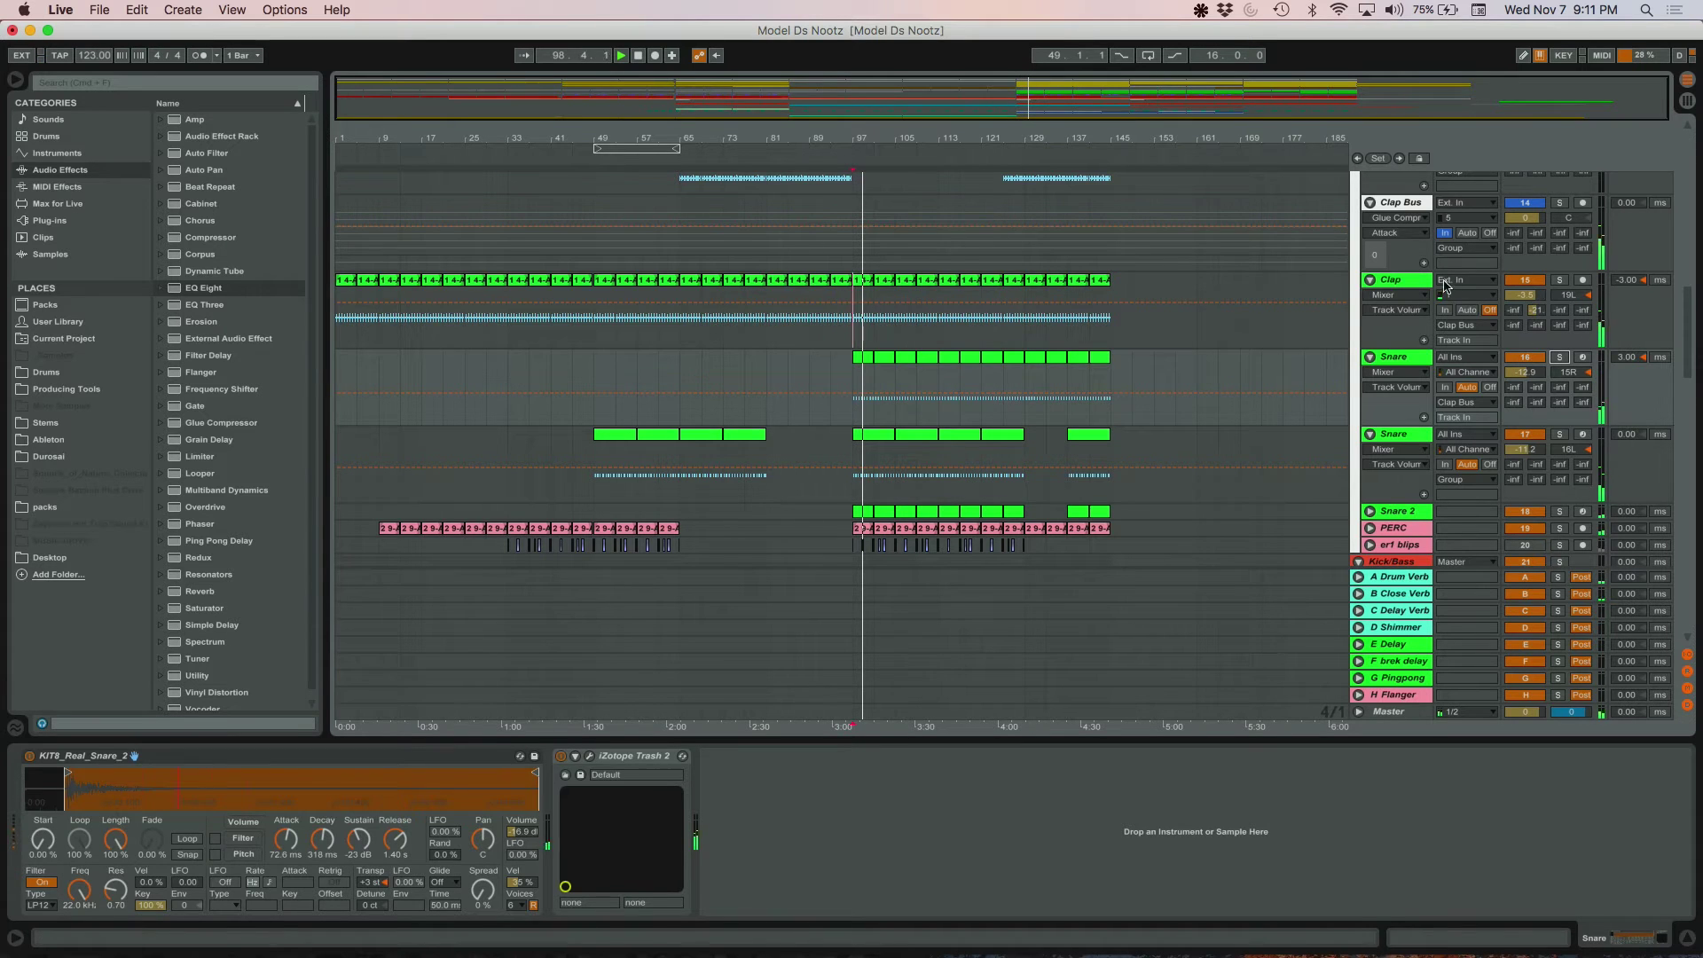
left_click(1362, 313)
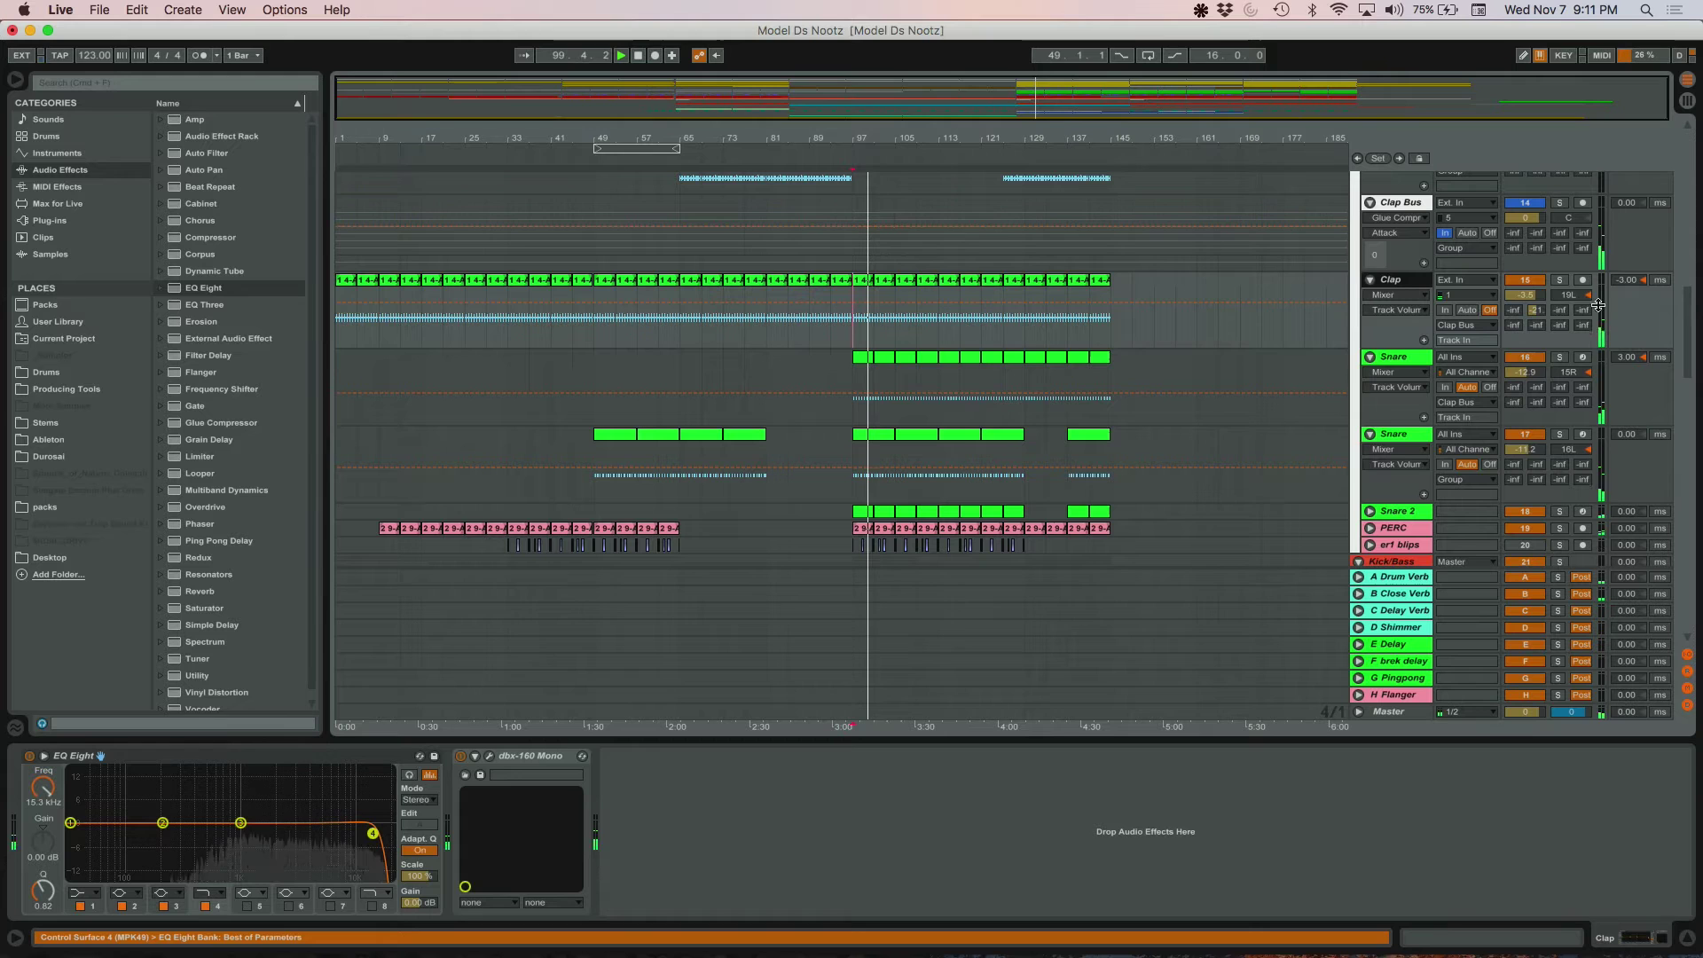
left_click_drag(1569, 296, 1569, 281)
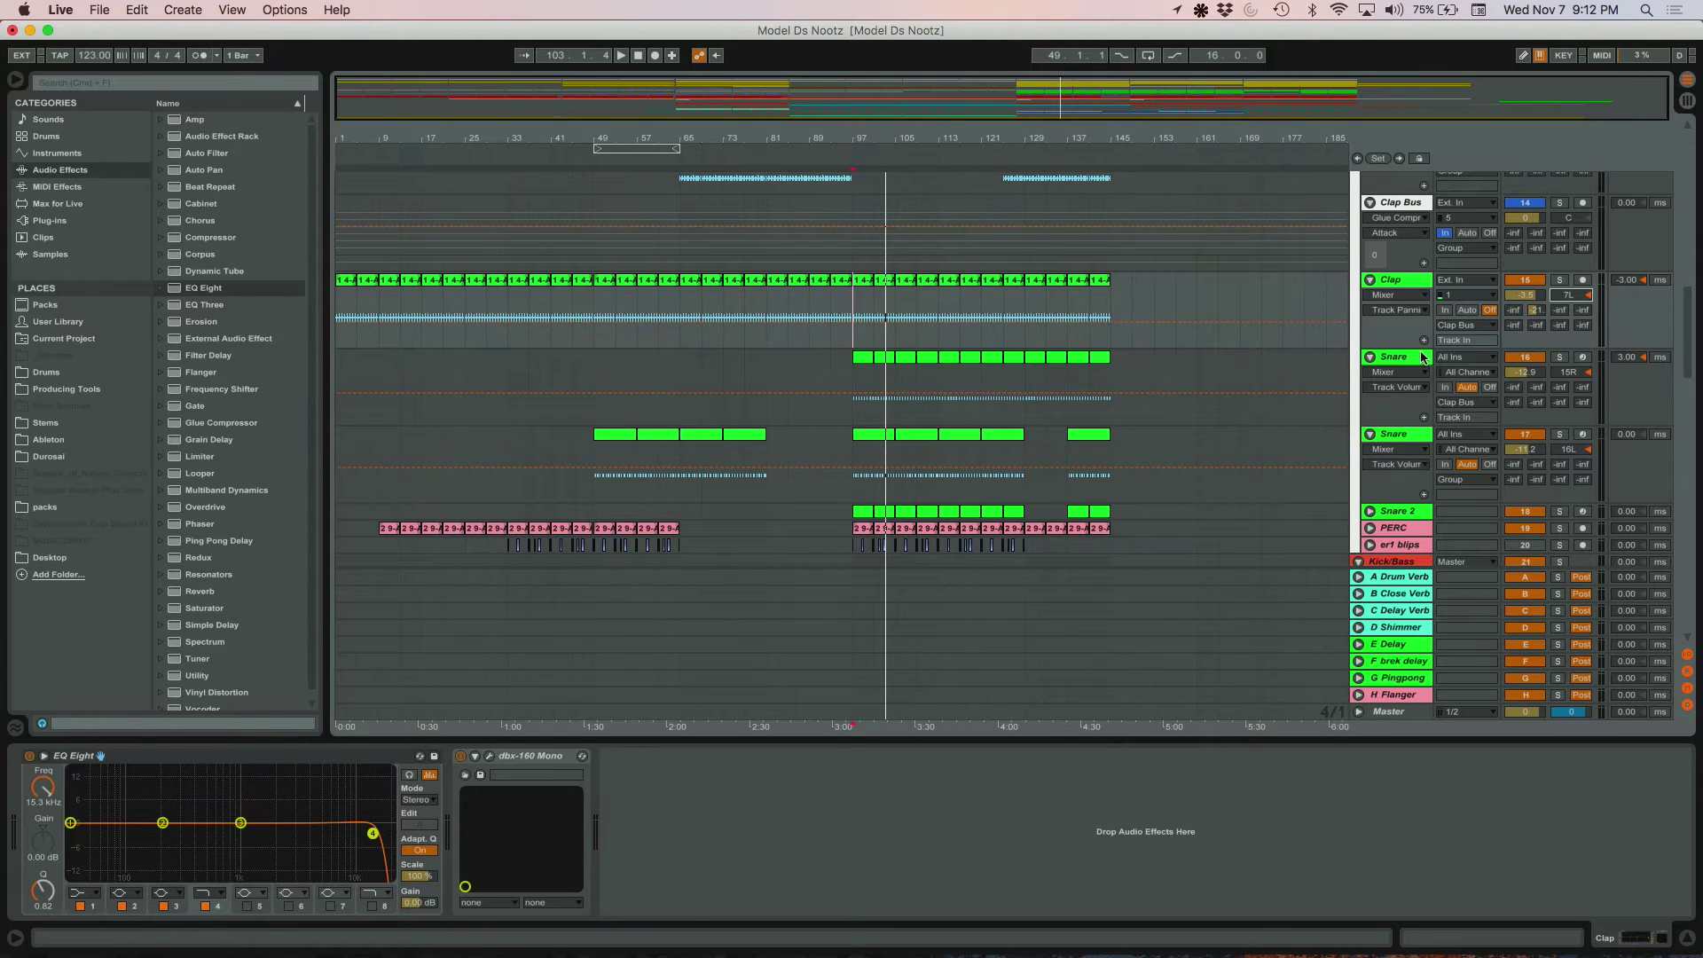
- Play the full mix from bar 97 while displaying the devices of the upper Snare and the Snare b 707 track
left_click(1423, 358)
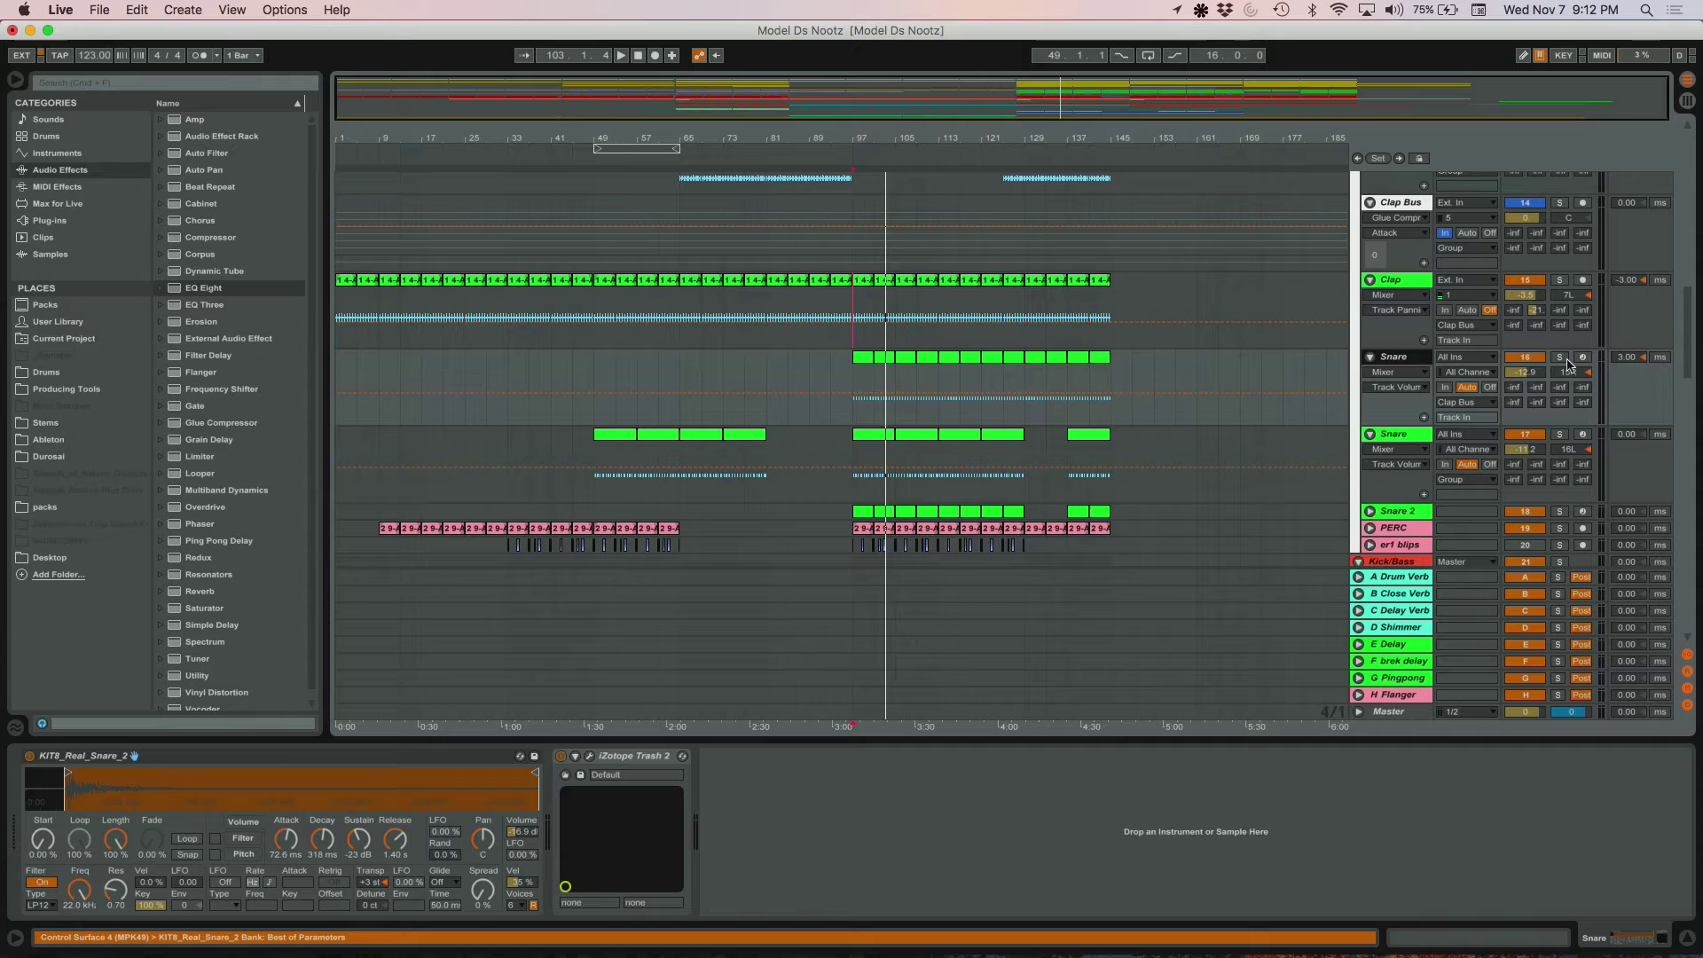
key("space")
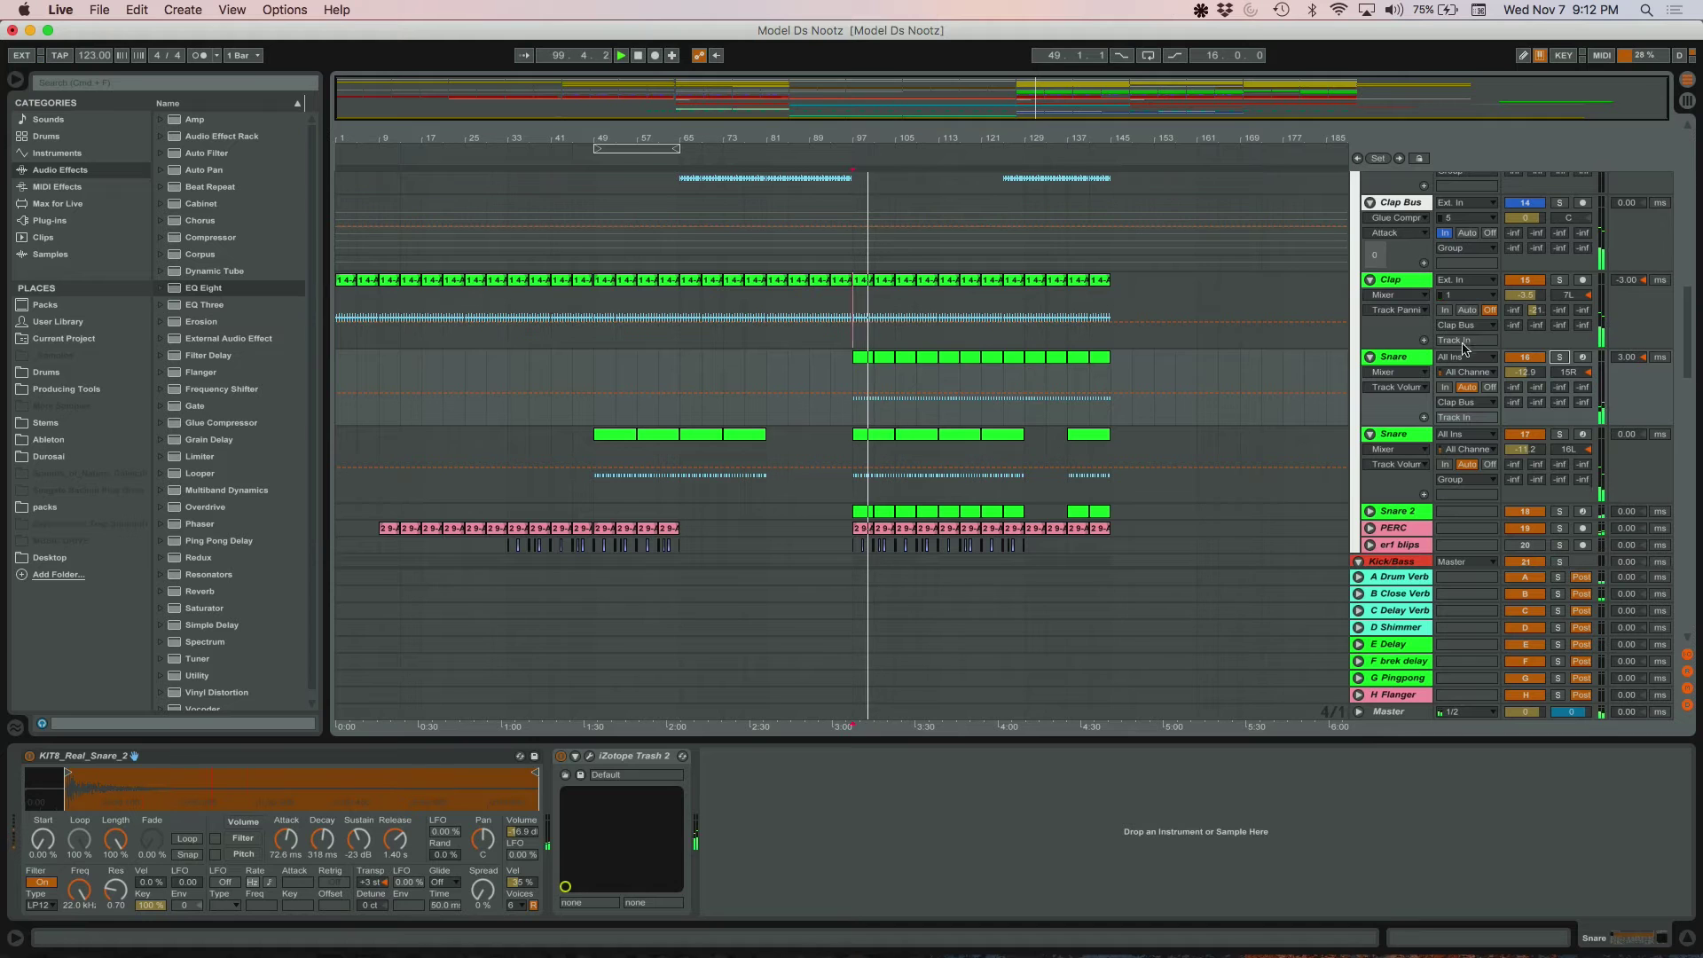
left_click(1425, 356)
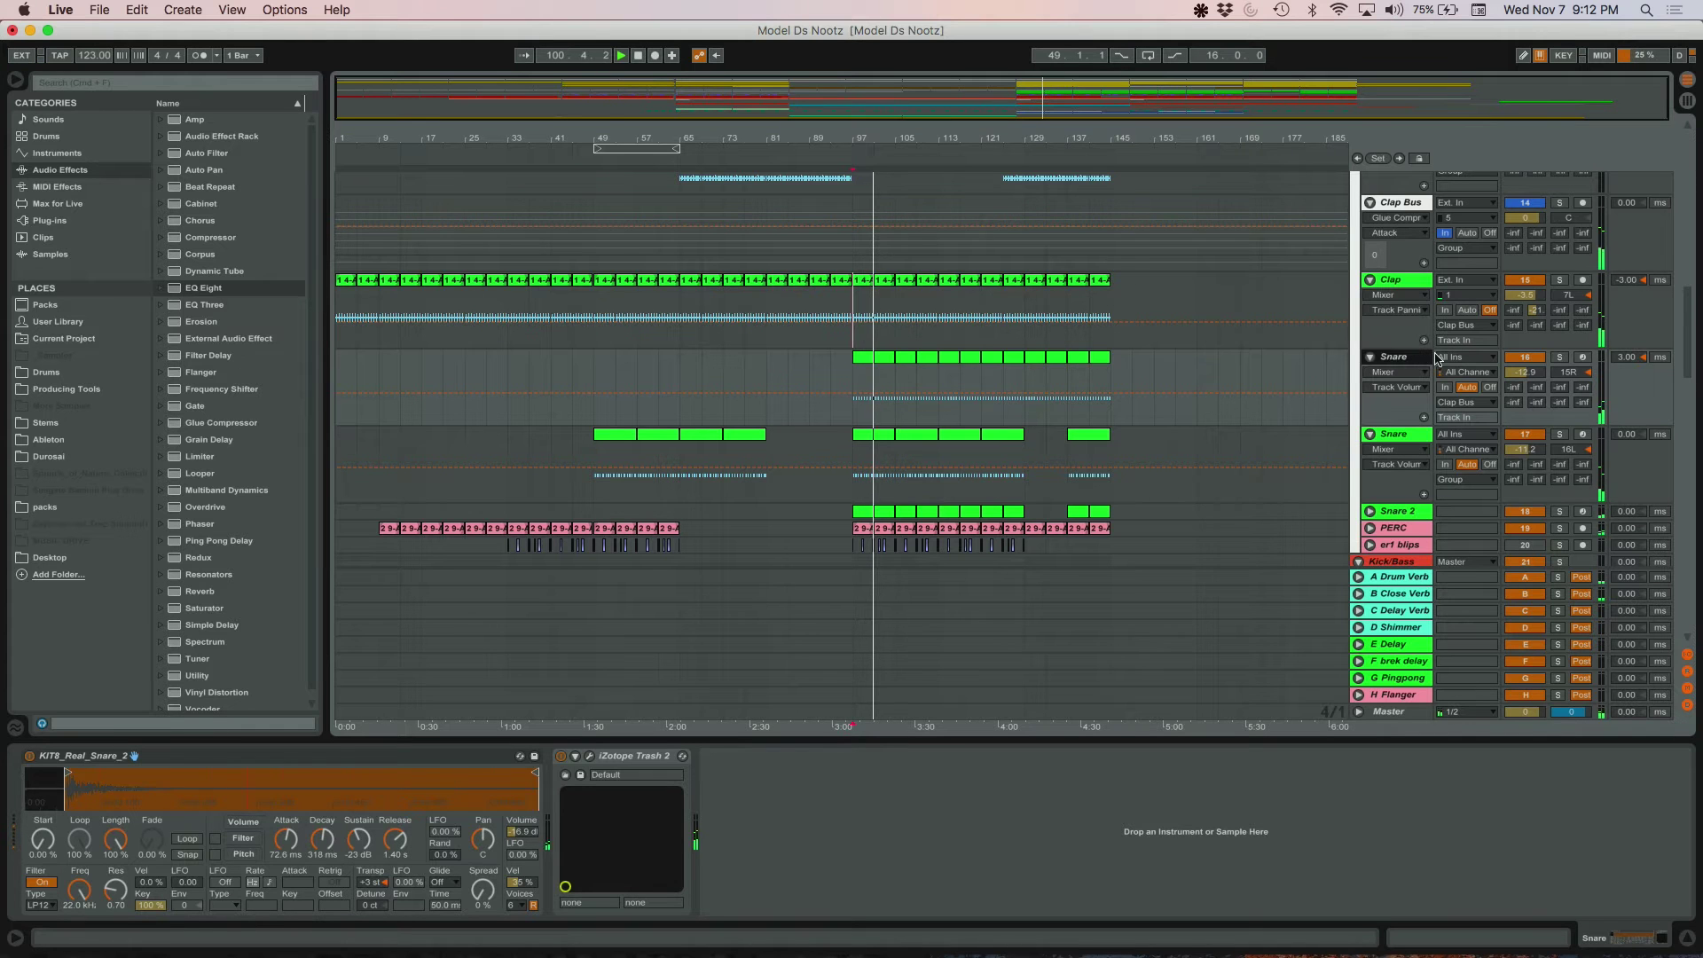
scroll(1430, 355, "down", 3)
left_click(1406, 345)
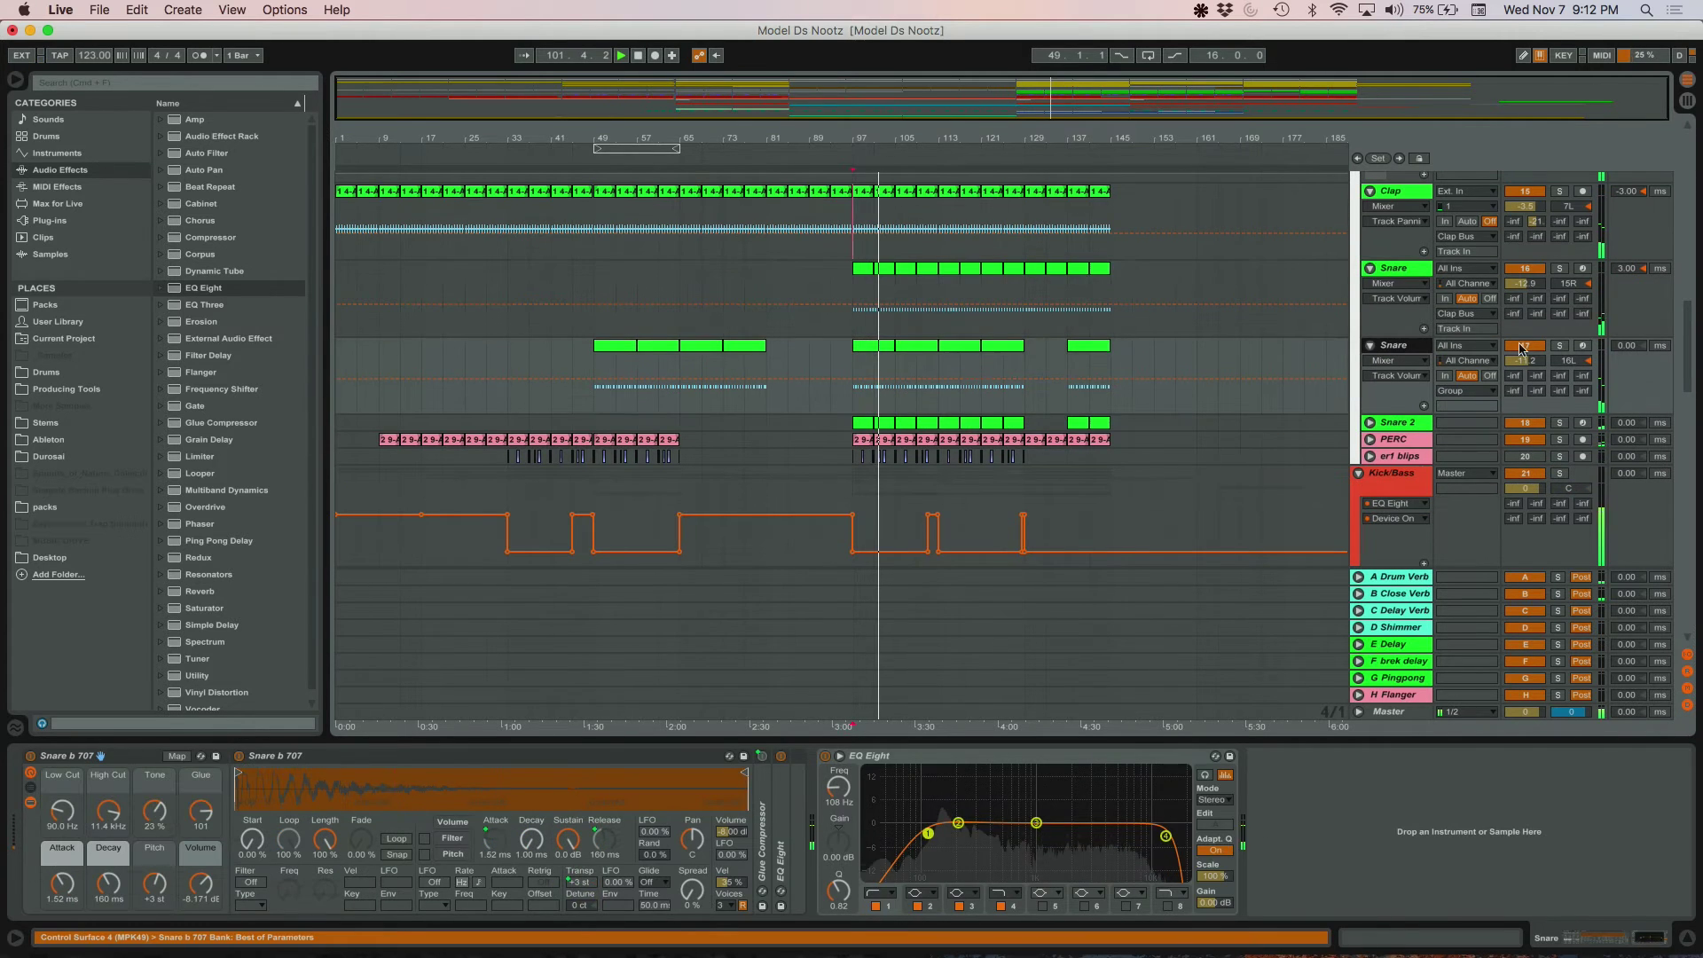
scroll(1508, 320, "up", 1)
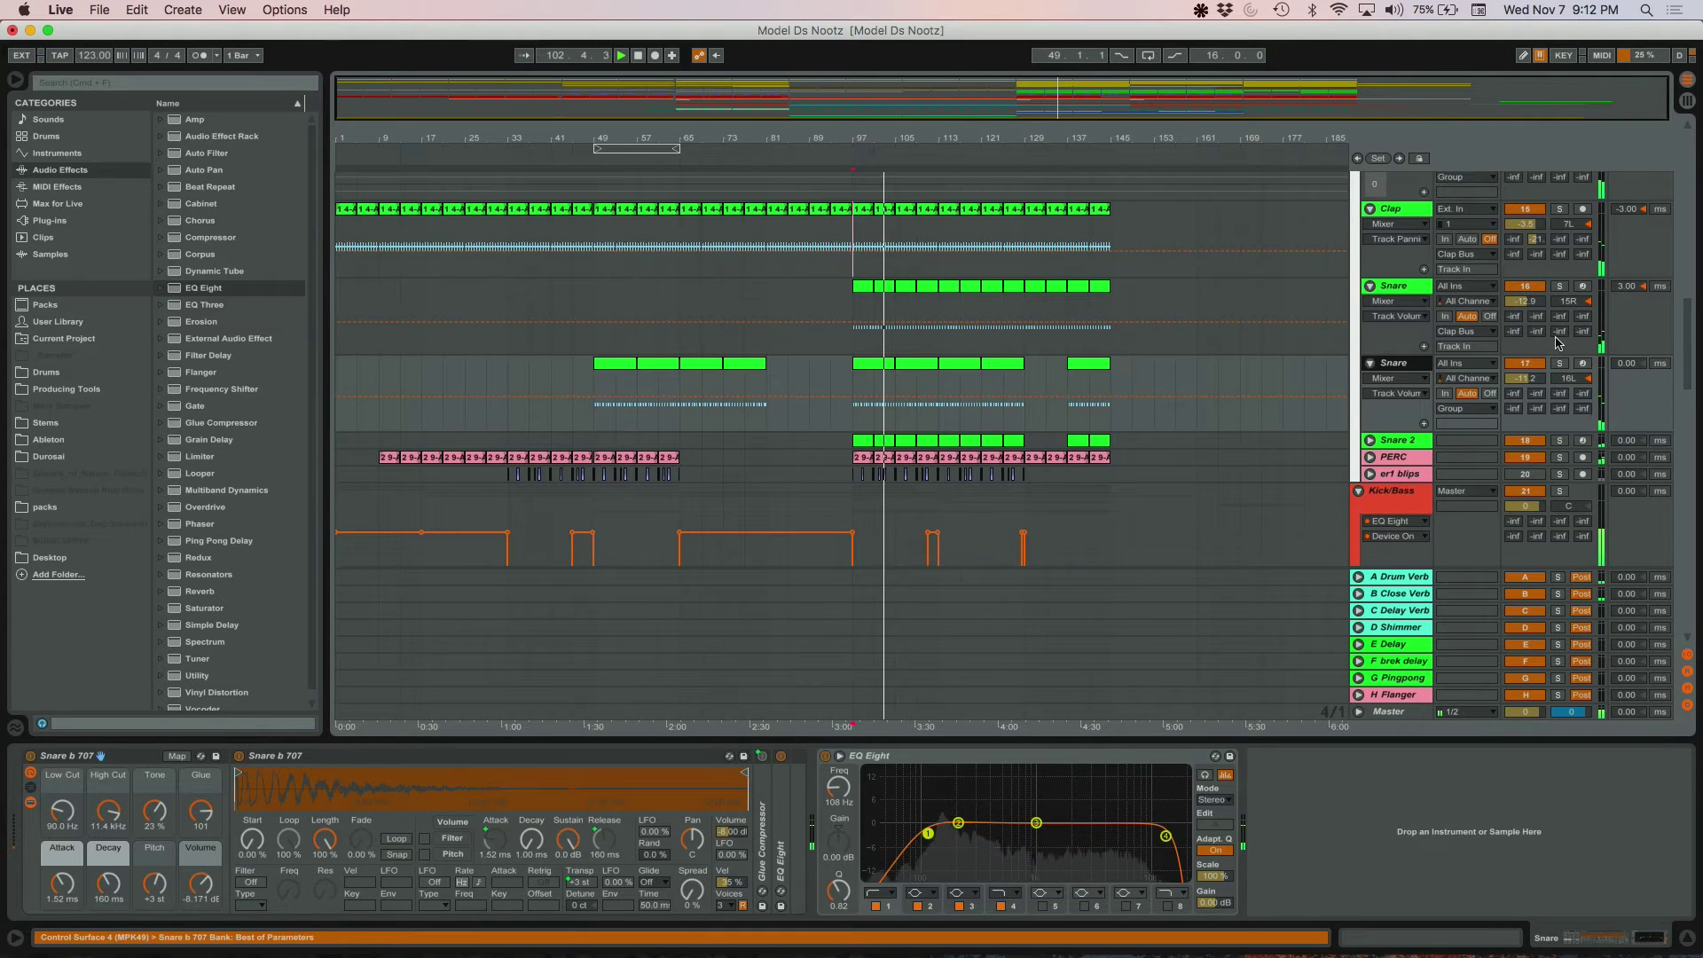
scroll(1420, 284, "up", 4)
- Display the Clap track's devices and the Clap Bus's Glue Compressor, and point out the compressor's Attack control
left_click(1402, 272)
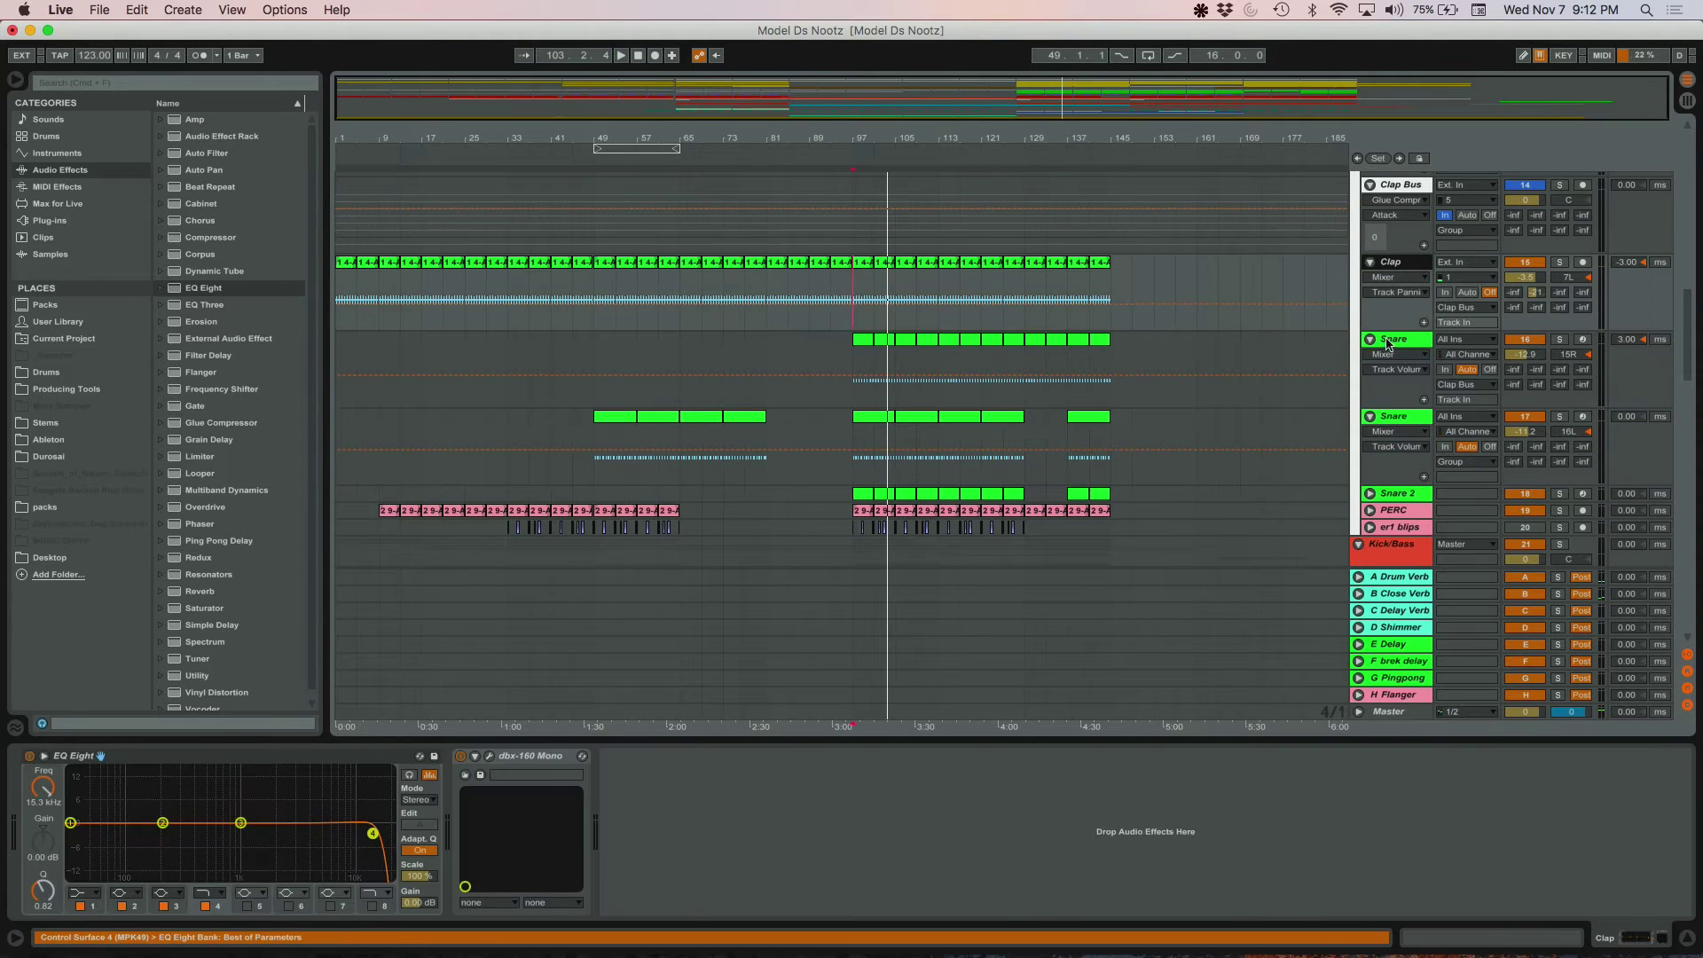
left_click(1388, 354)
left_click(1391, 188)
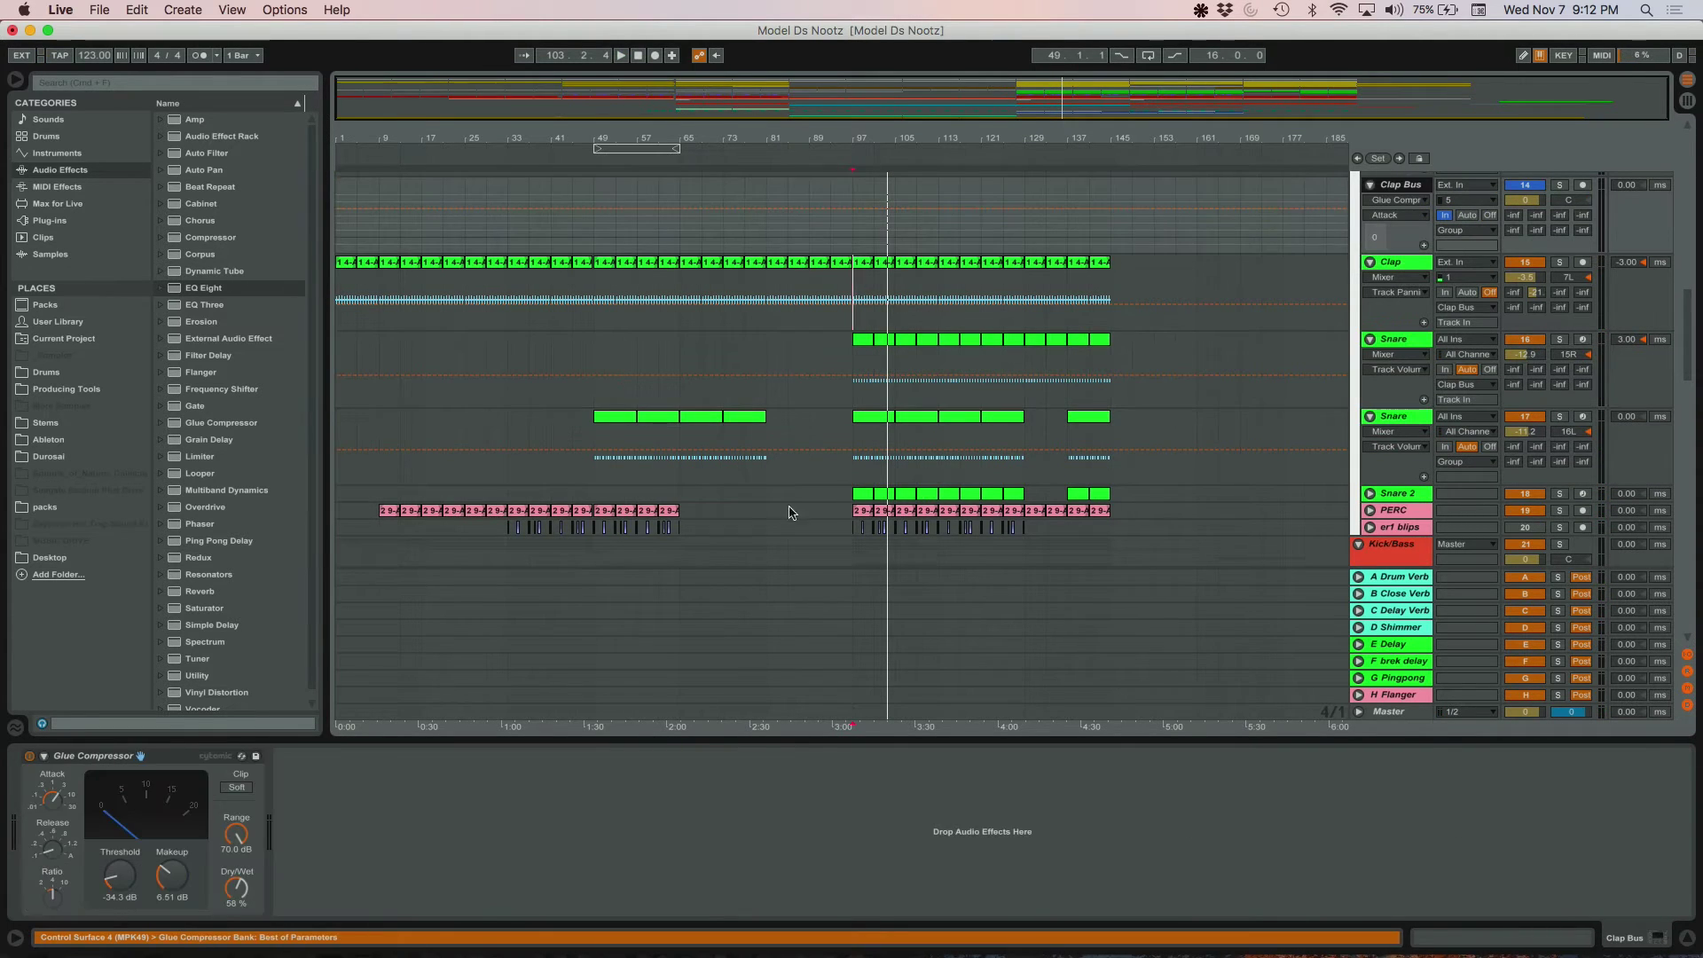
scroll(524, 710, "up", 2)
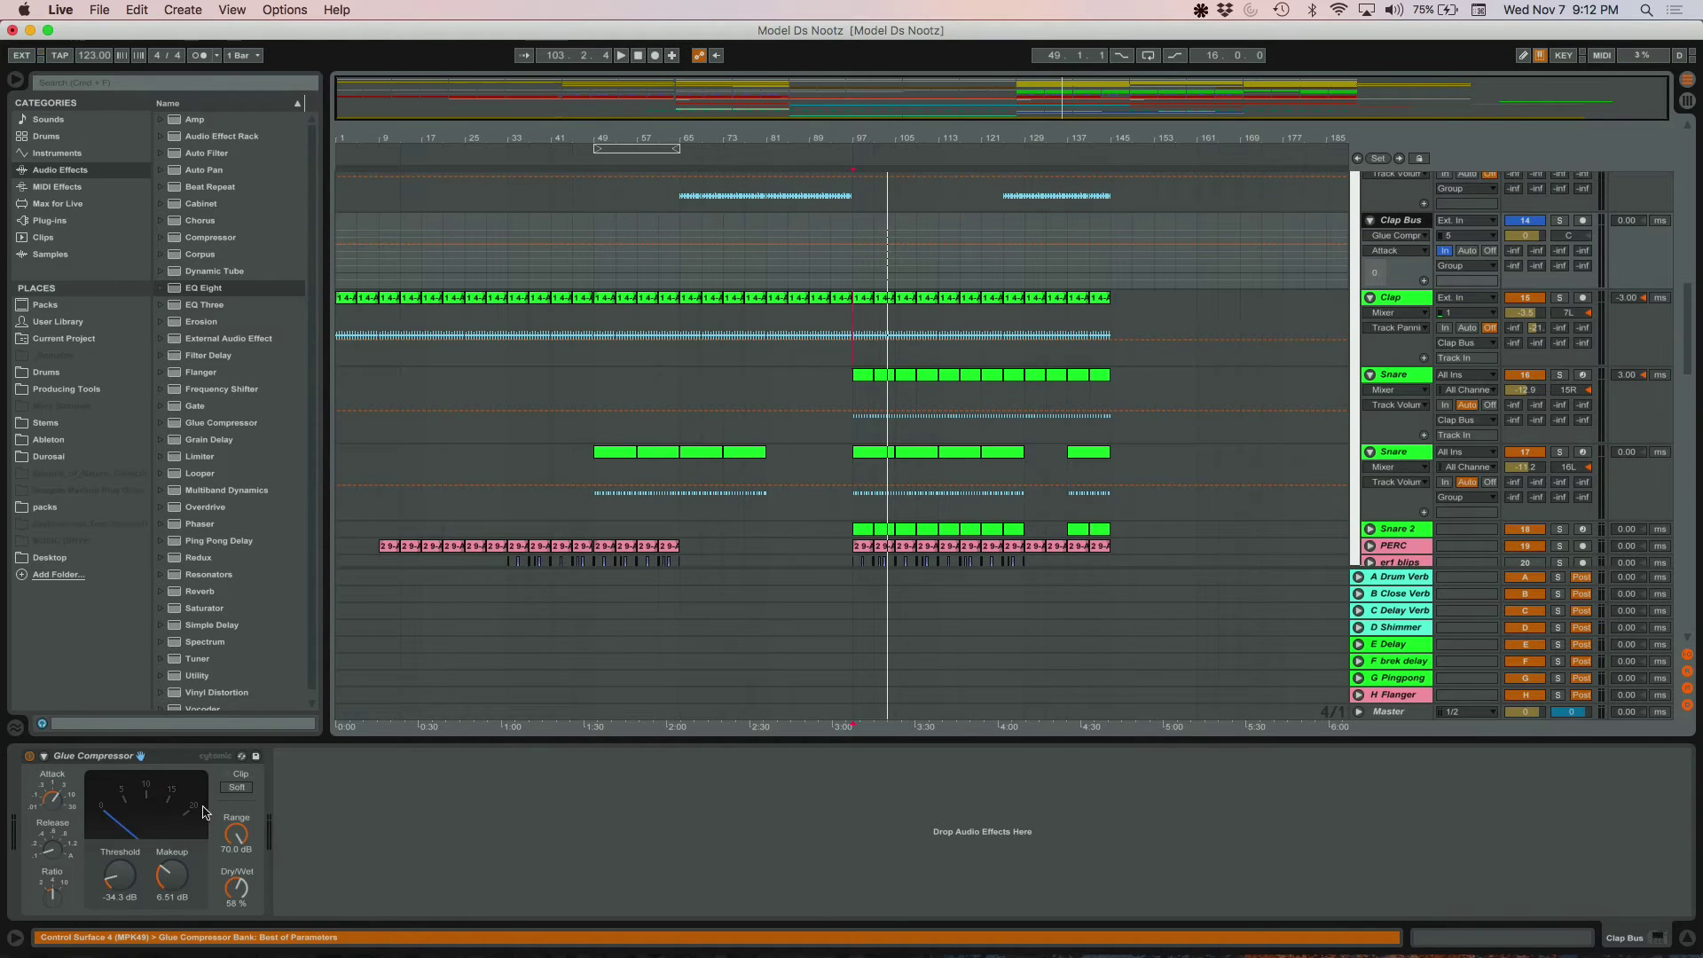
left_click(125, 762)
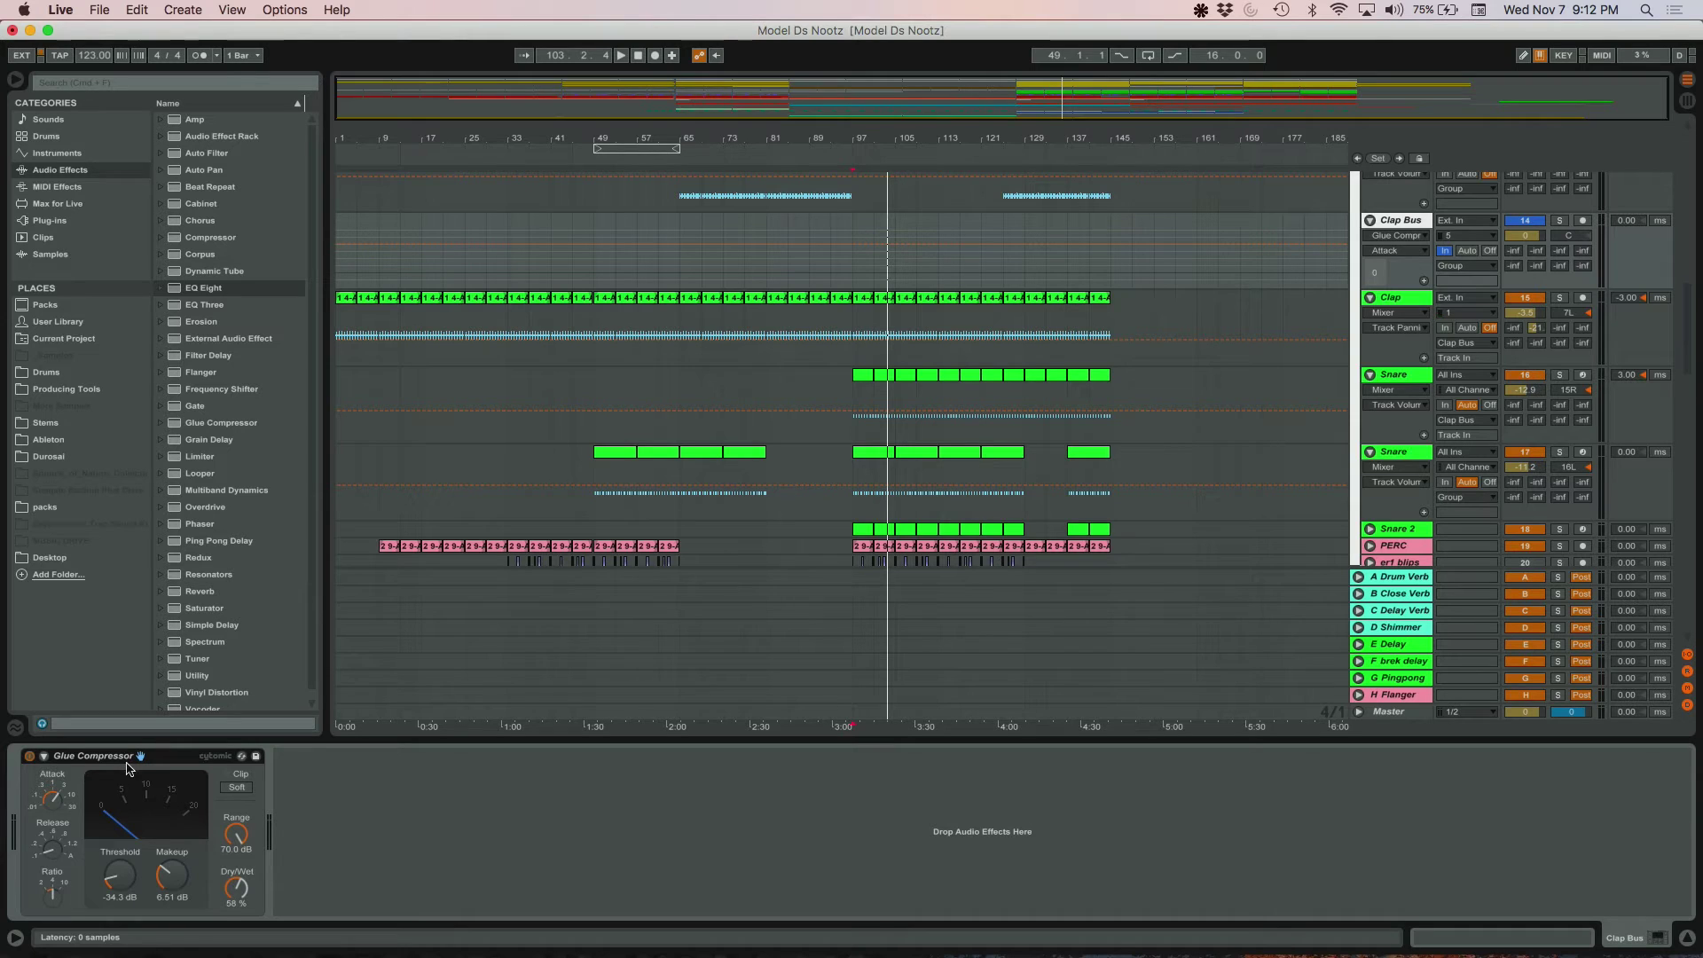
left_click(65, 801)
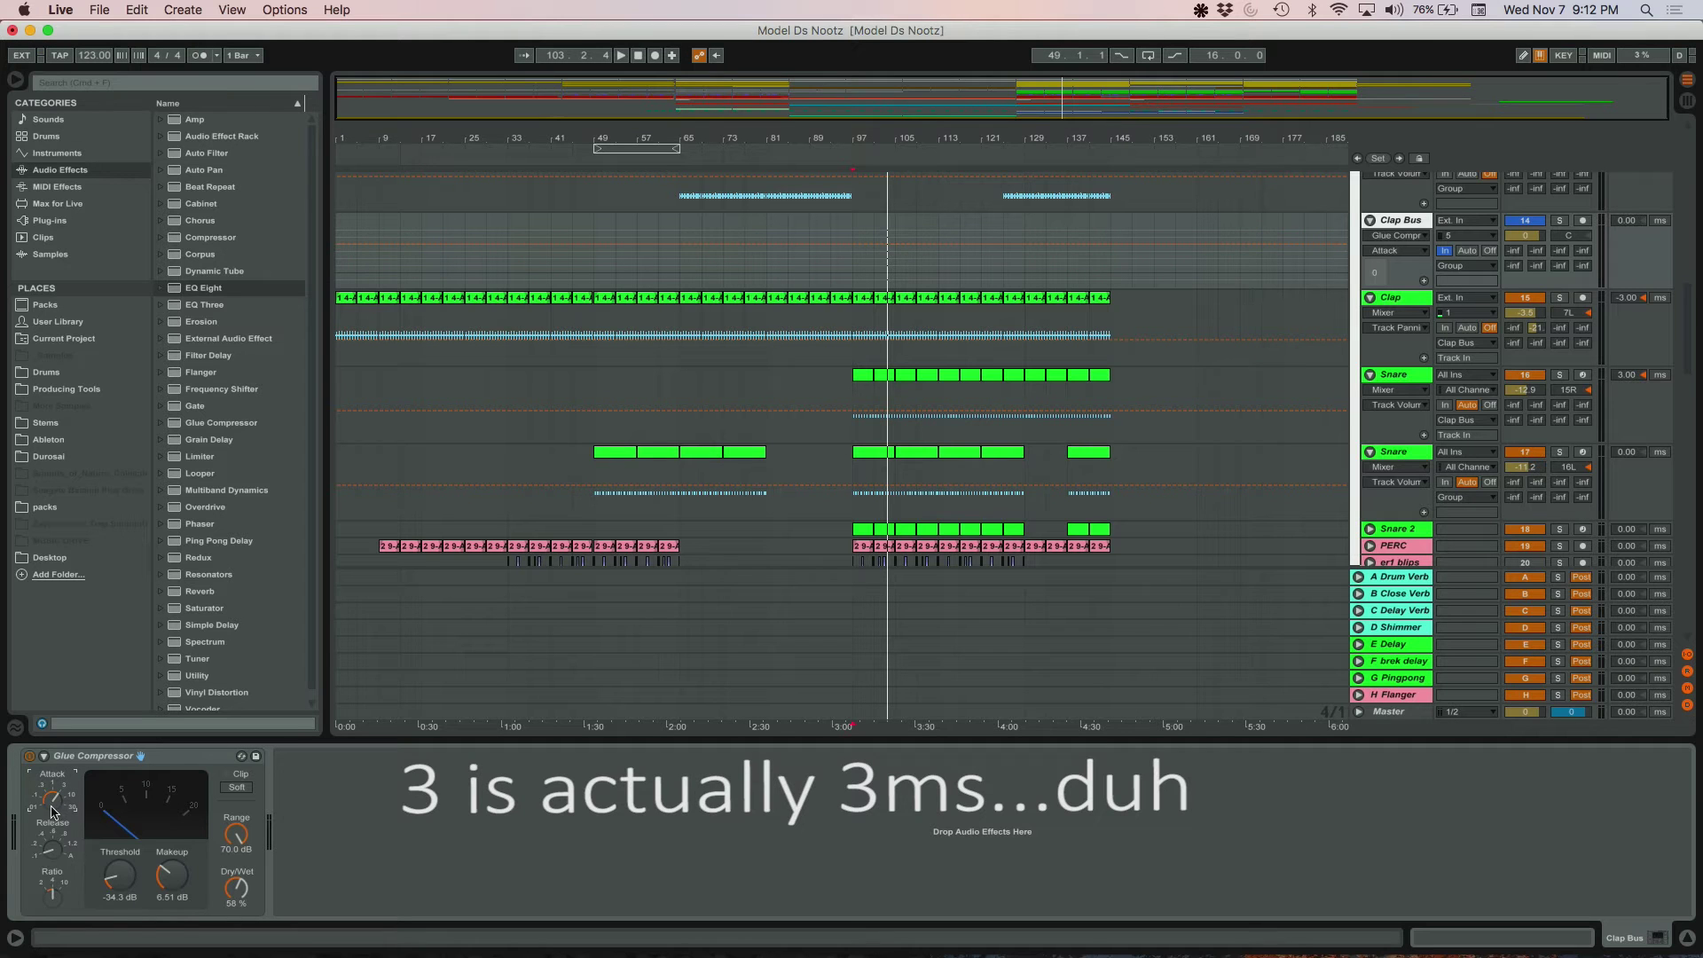
- While playing from bar 97, set the Clap Bus Glue Compressor's Makeup to 5.71 dB and Dry/Wet to 57 %
key("space")
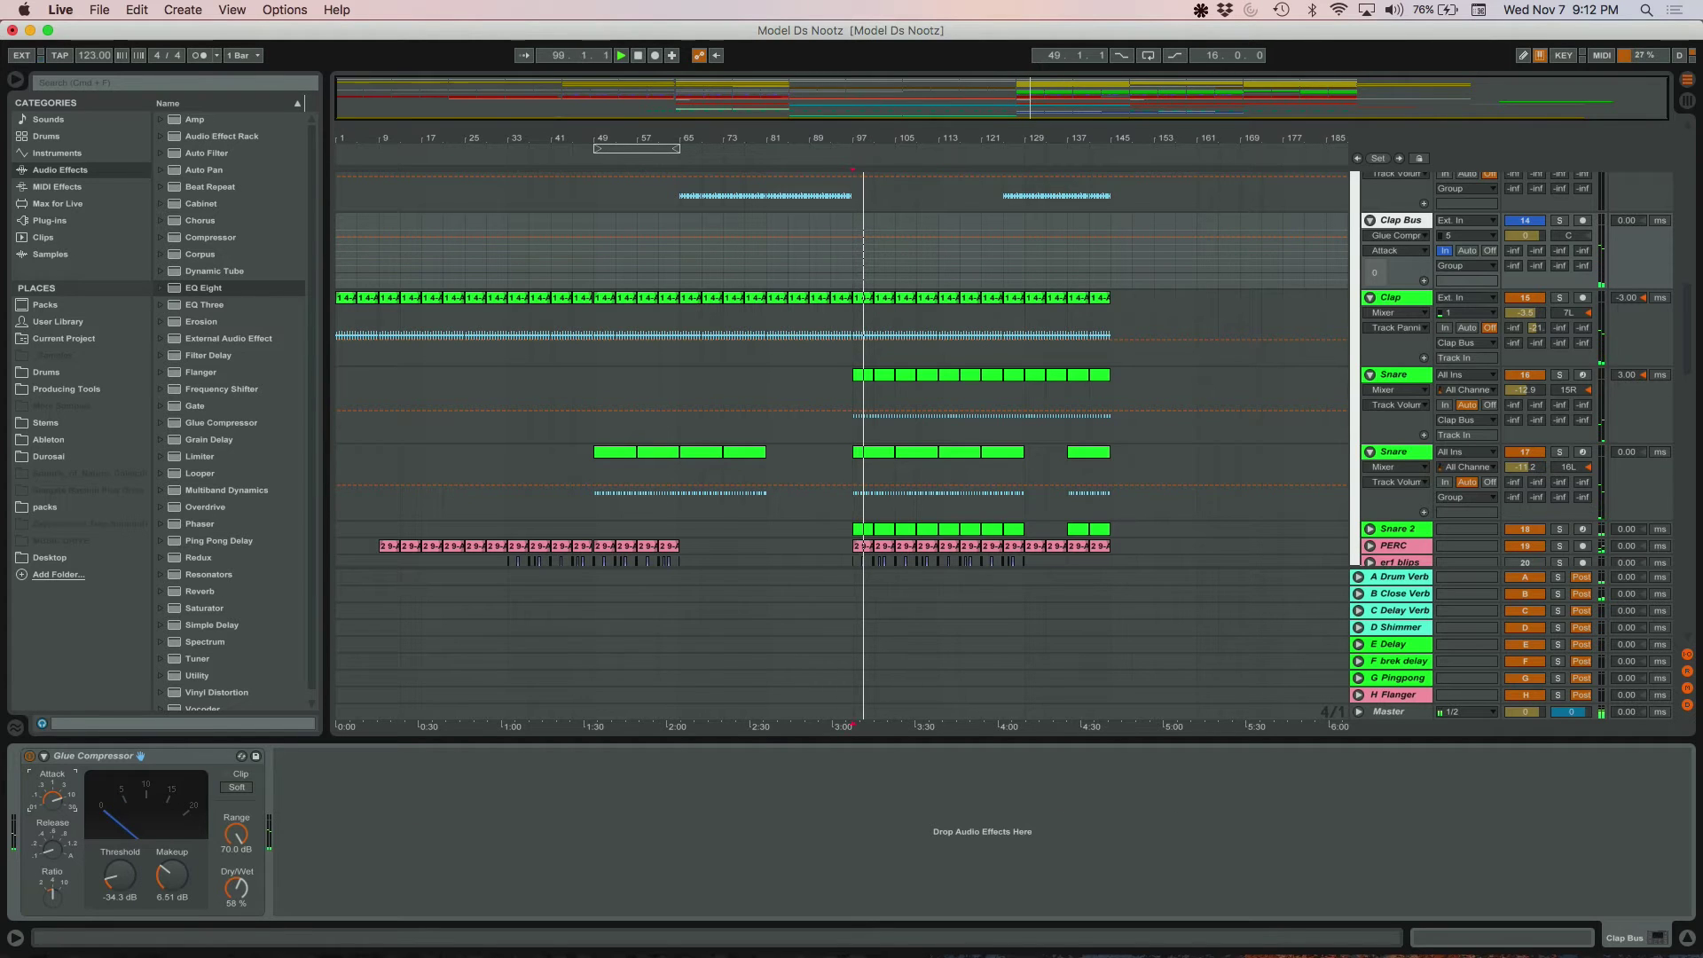
left_click_drag(175, 863, 173, 873)
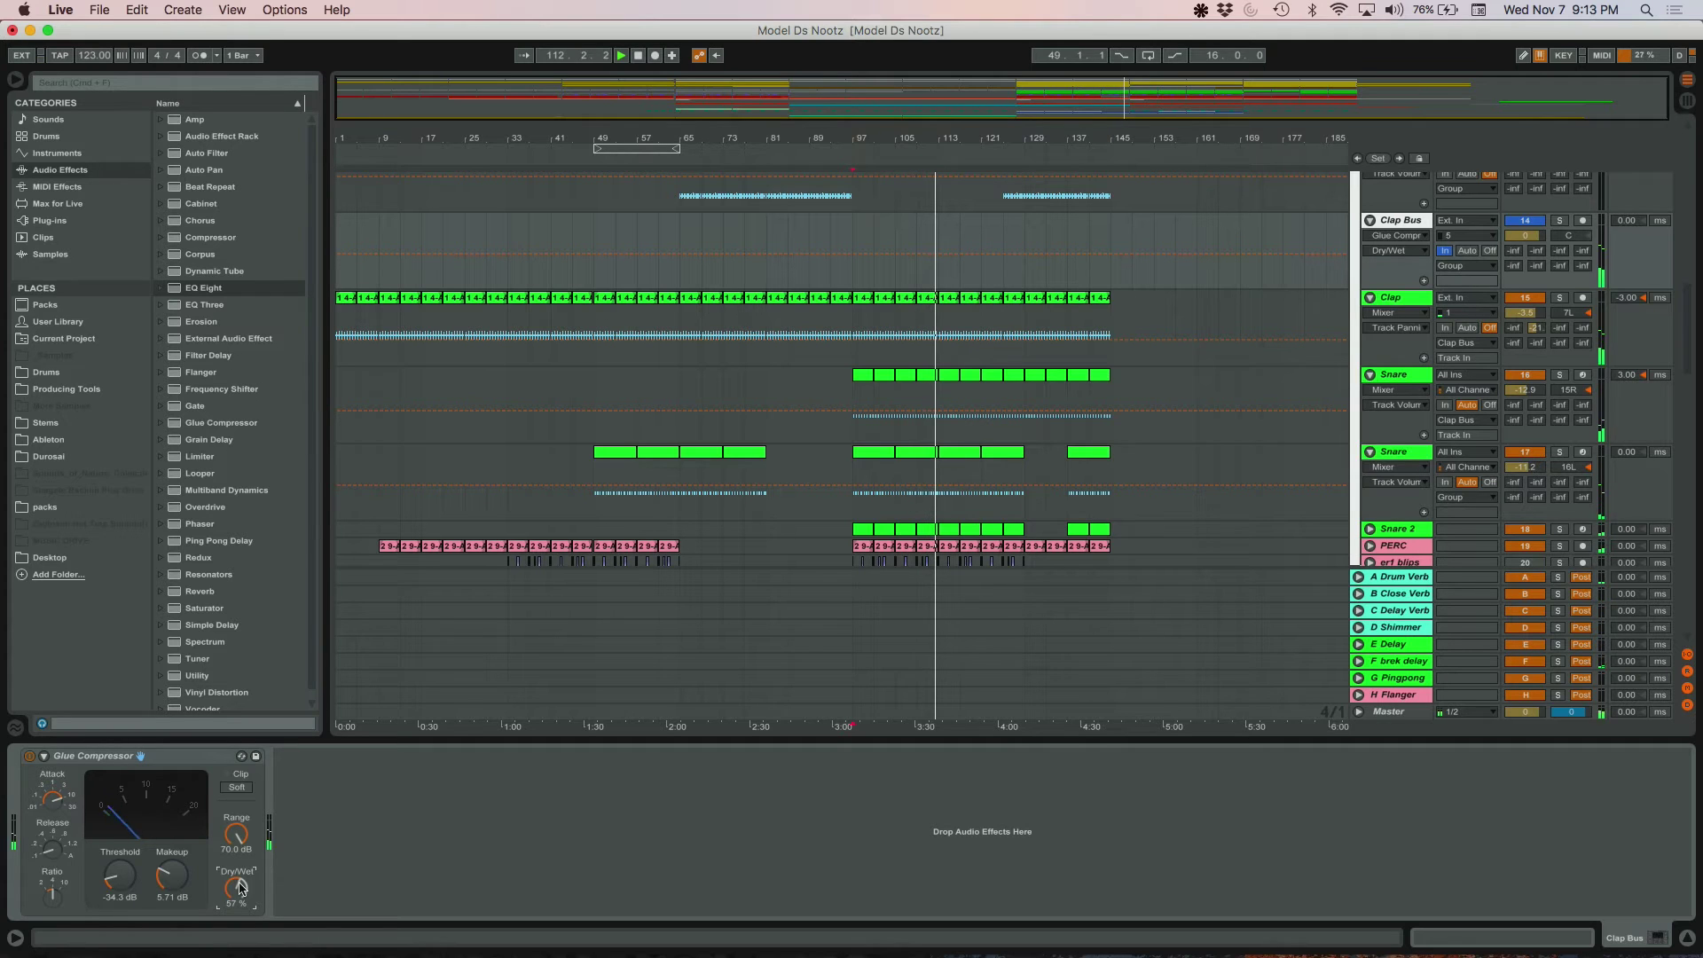
left_click(134, 757)
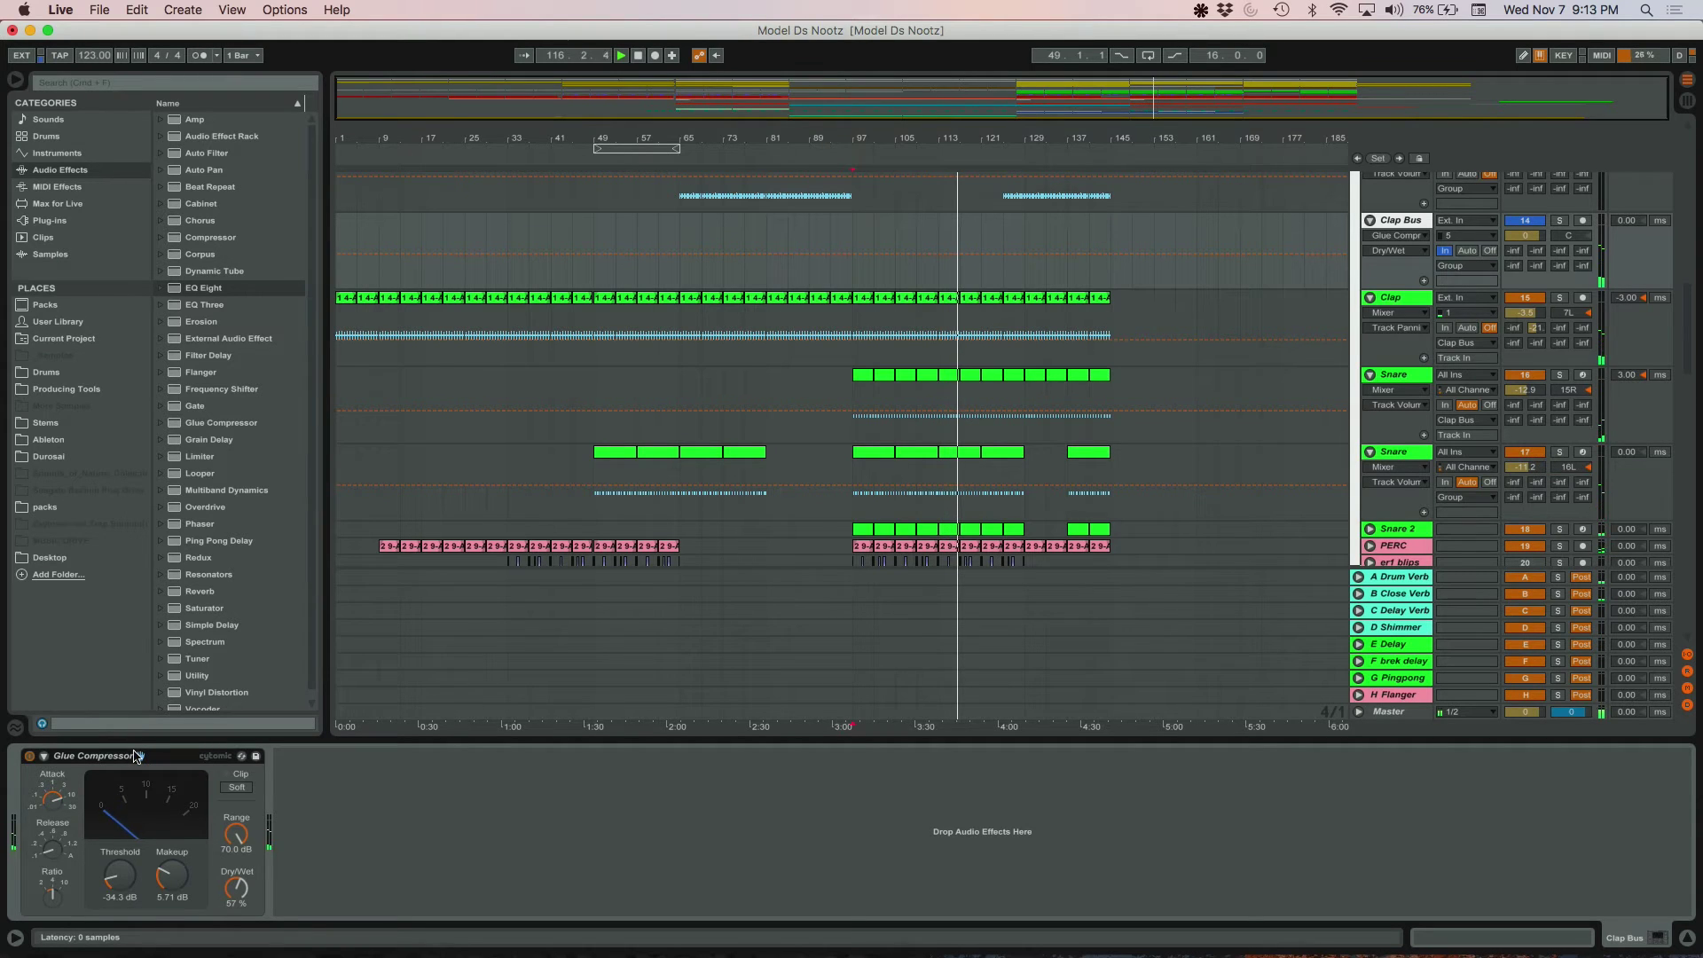
key("space")
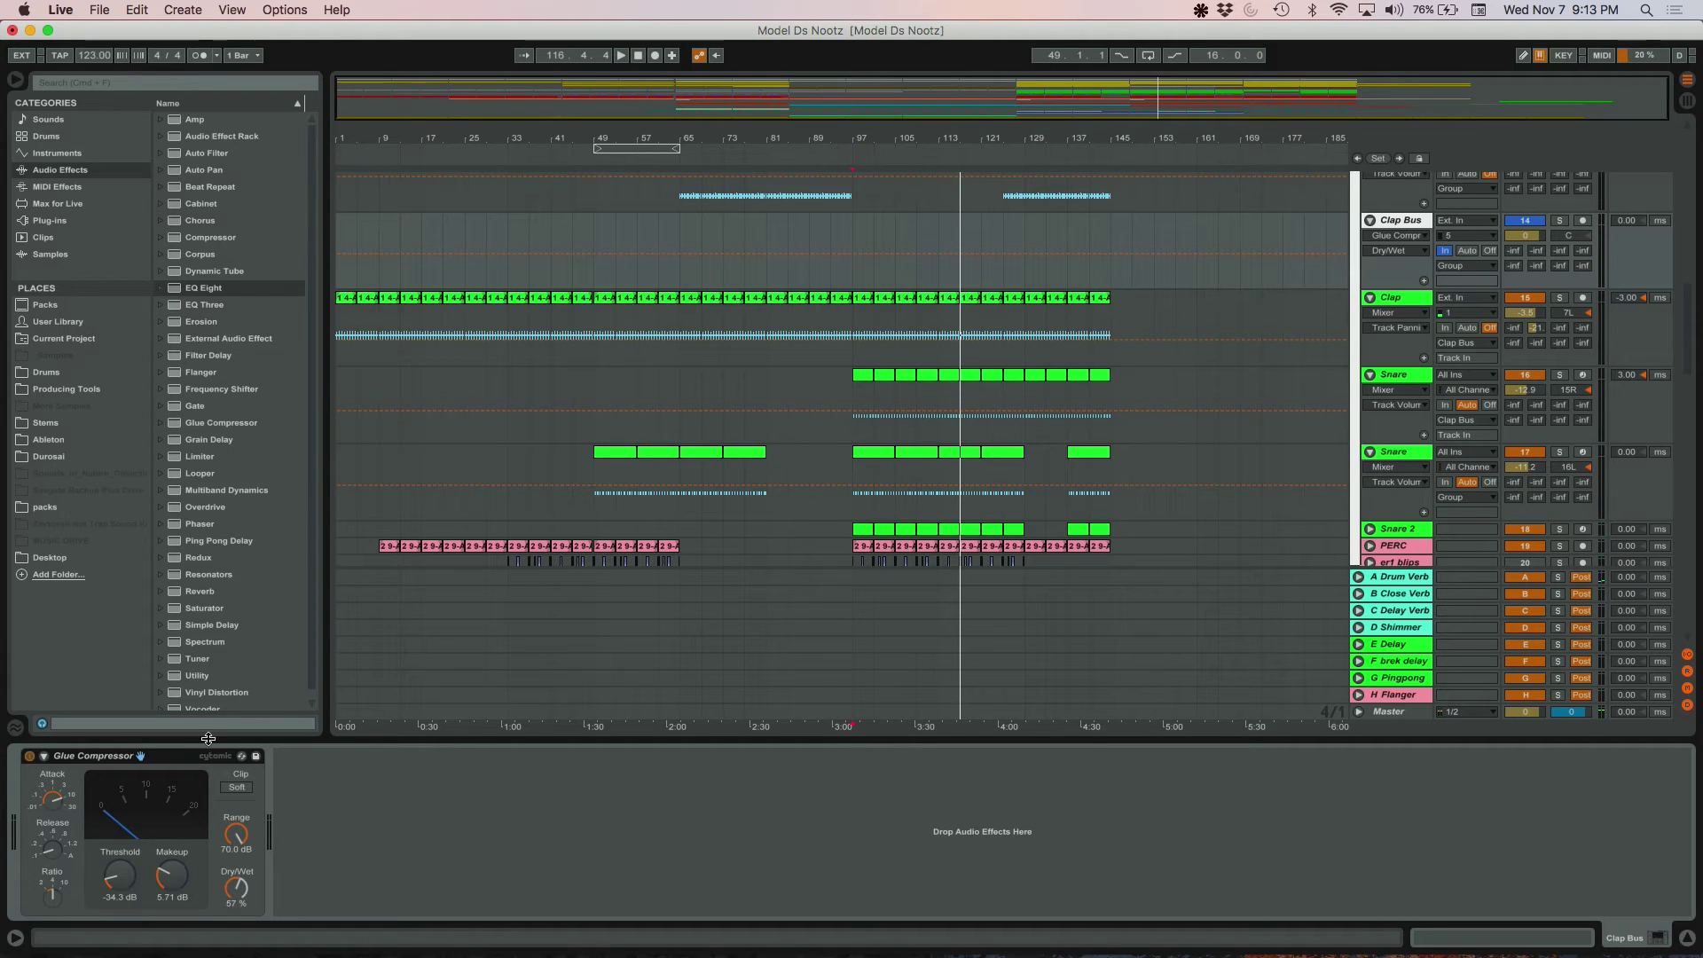
- Play the PERC track soloed from bar 97 with its Compressor displayed, and unfold the track
scroll(955, 357, "down", 2)
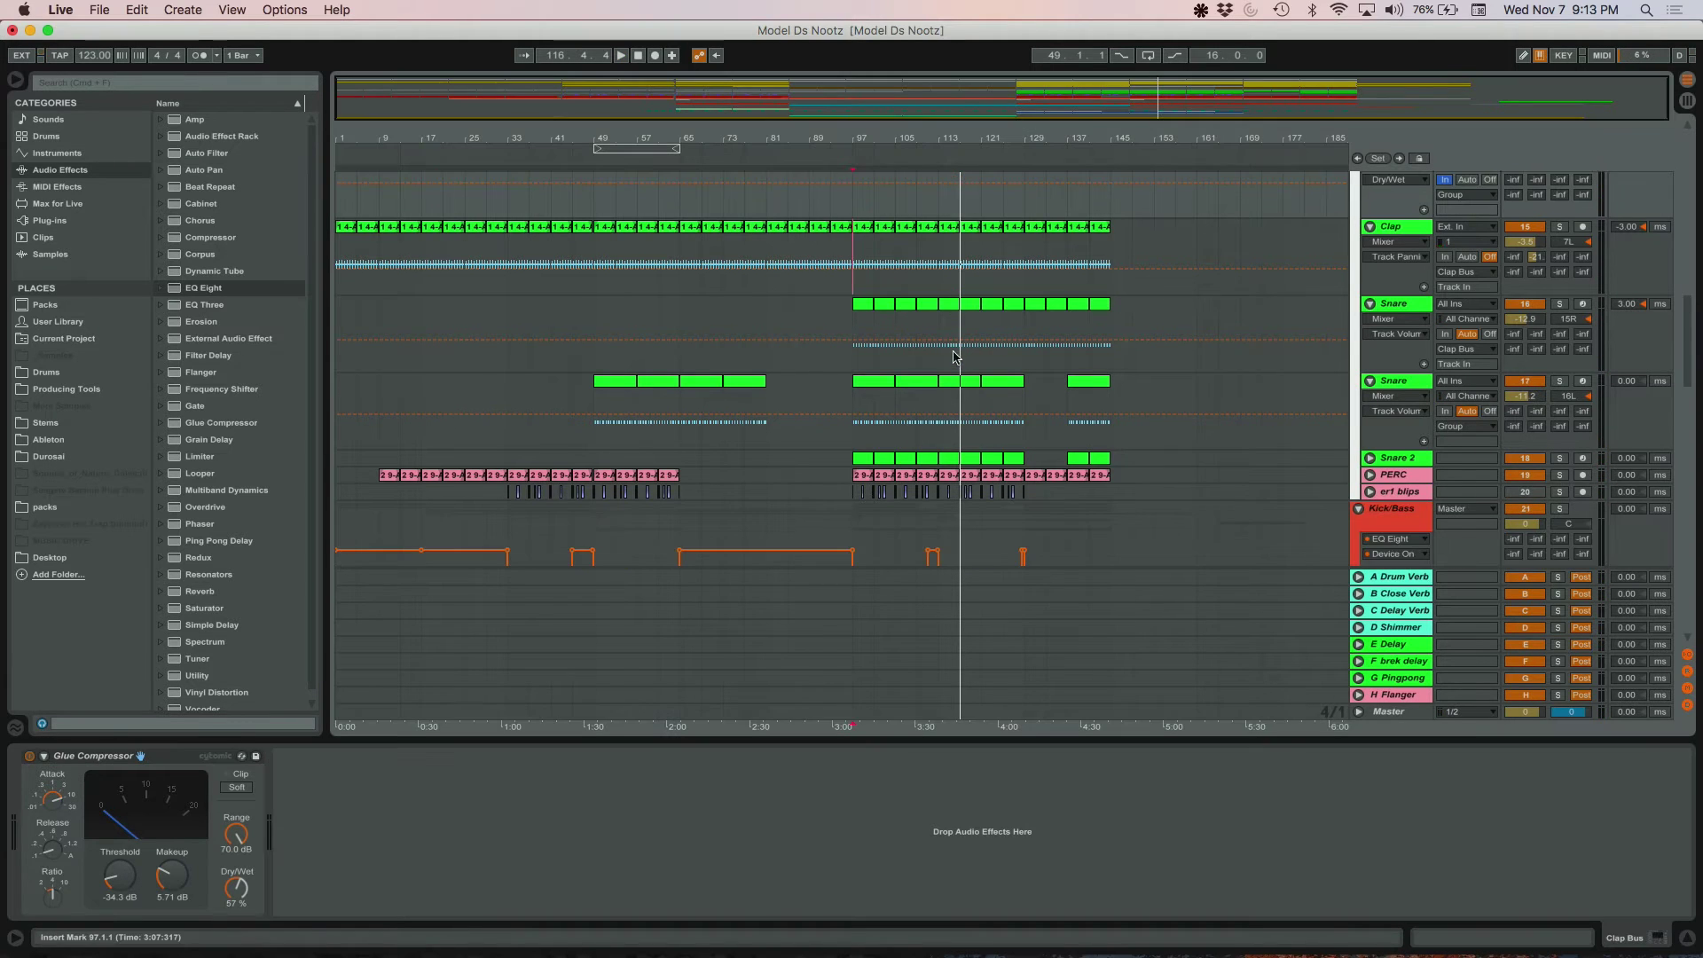
scroll(954, 357, "down", 2)
left_click(1391, 384)
left_click(1560, 386)
key("space")
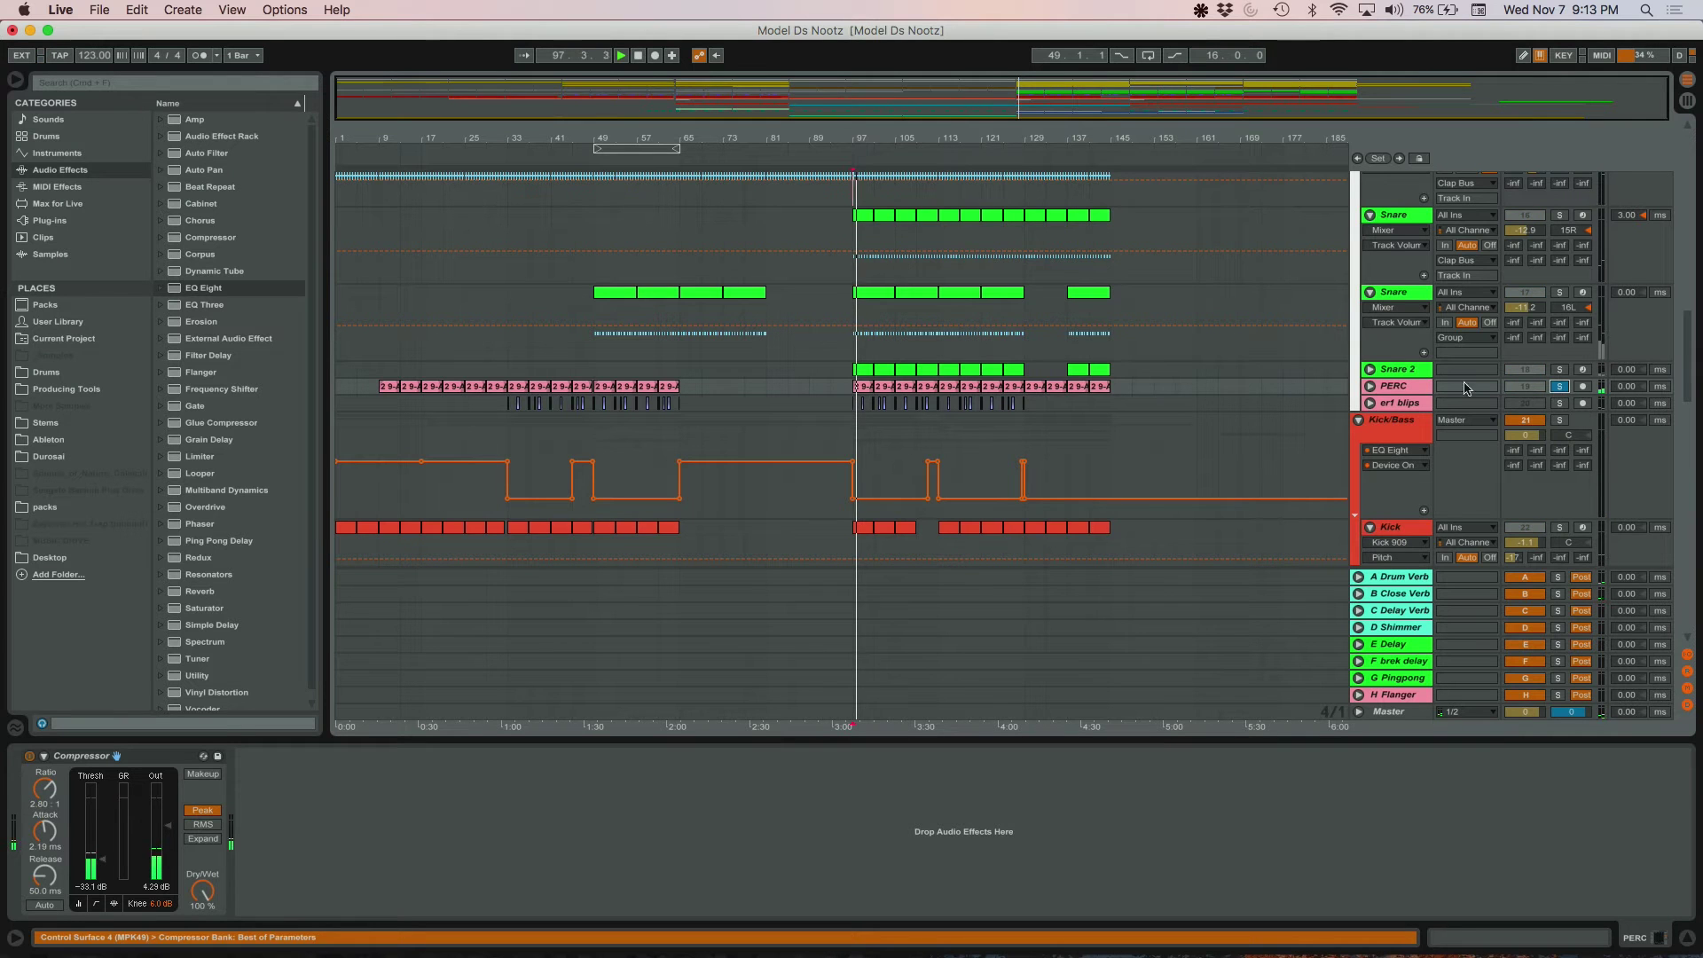
left_click(1370, 386)
- Examine the soloed PERC clips' waveform closely between bars 97 and 106 during playback, and stop playback
left_click_drag(854, 139, 791, 266)
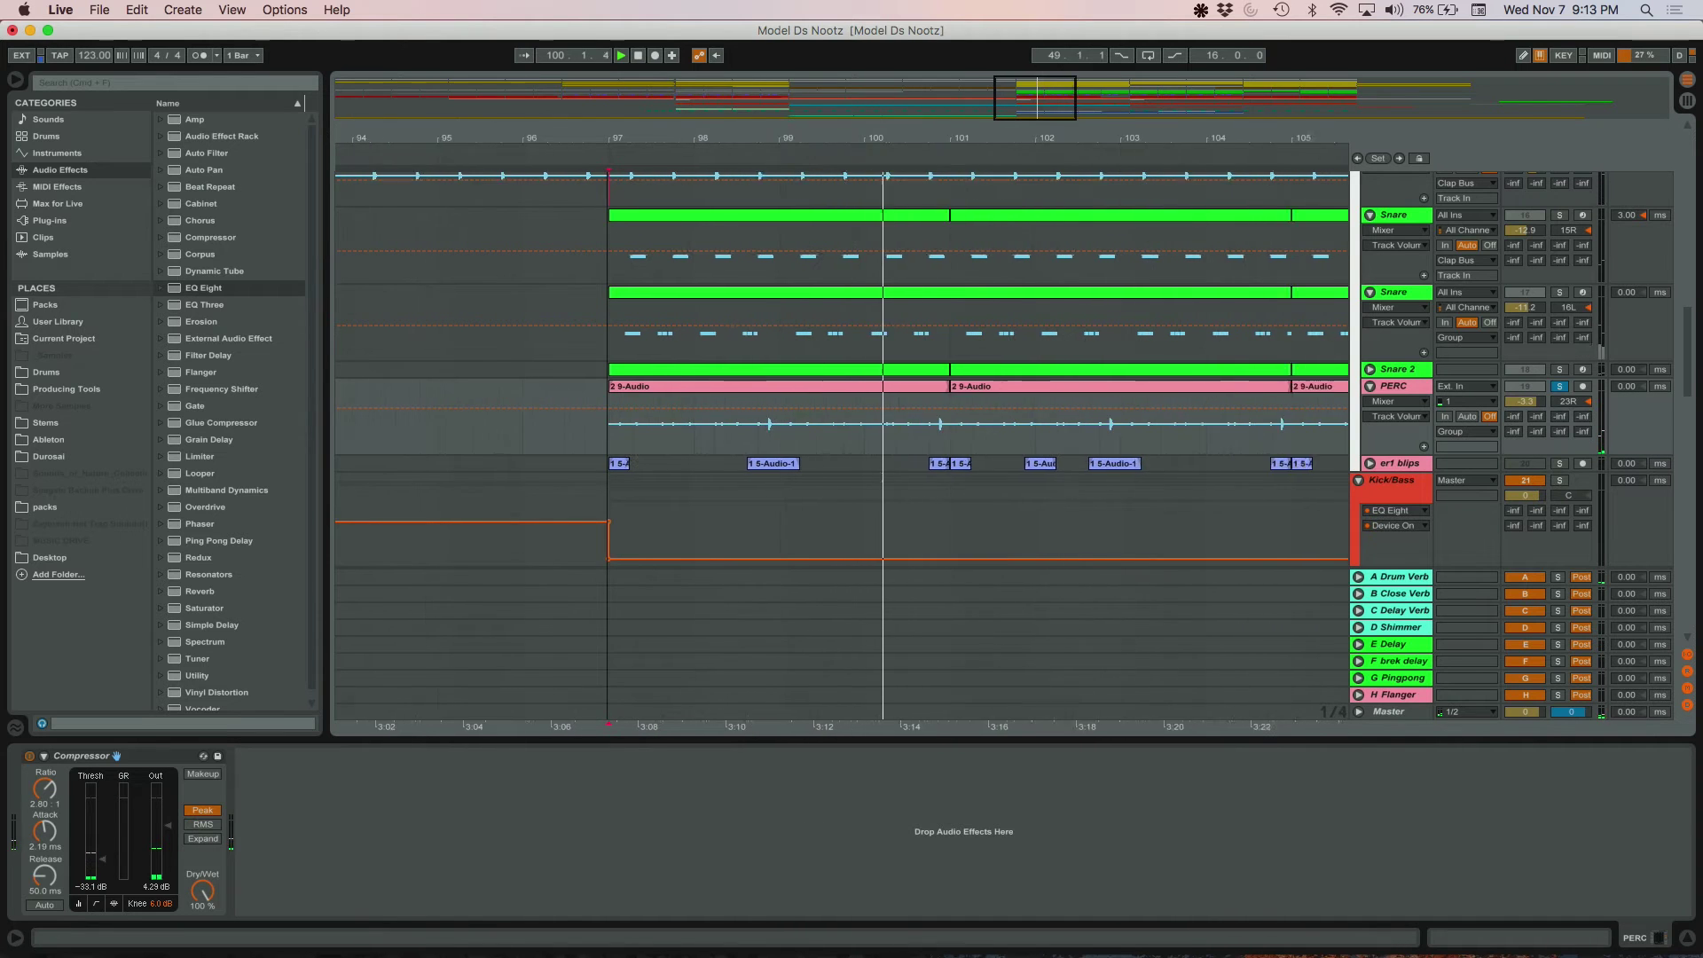
left_click(784, 386)
key("minus")
key("minus")
mouse_move(1080, 102)
left_mouse_down()
mouse_move(1084, 52)
mouse_move(1087, 87)
left_mouse_up()
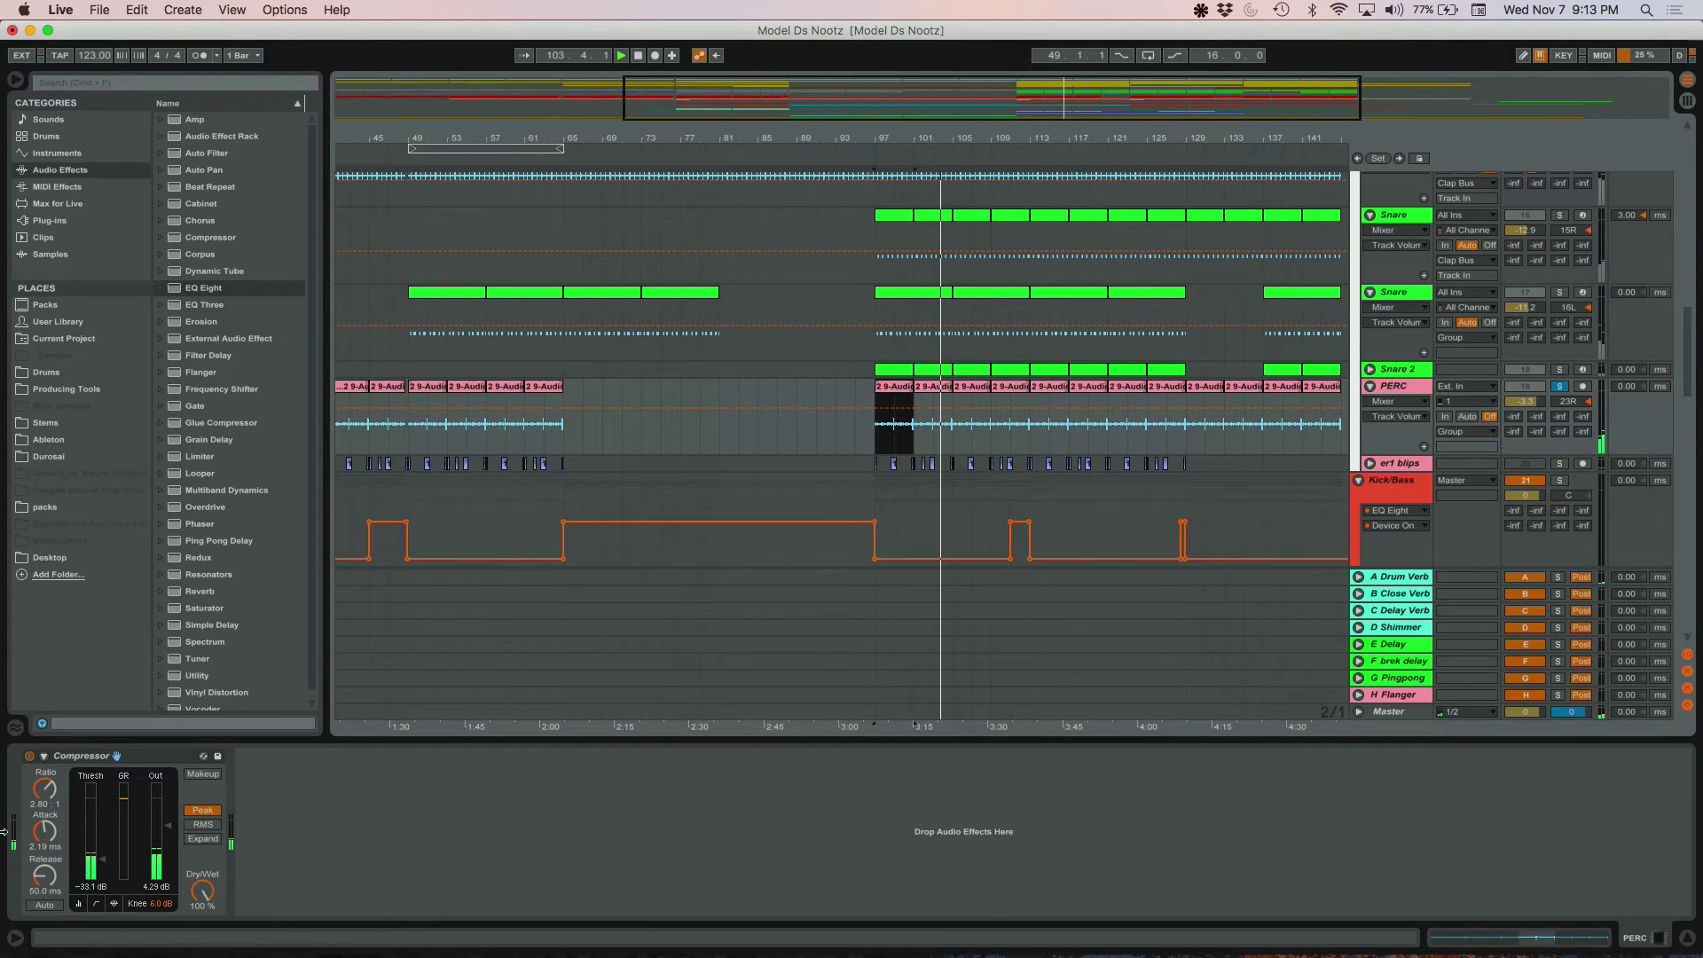
left_click_drag(1084, 107, 932, 266)
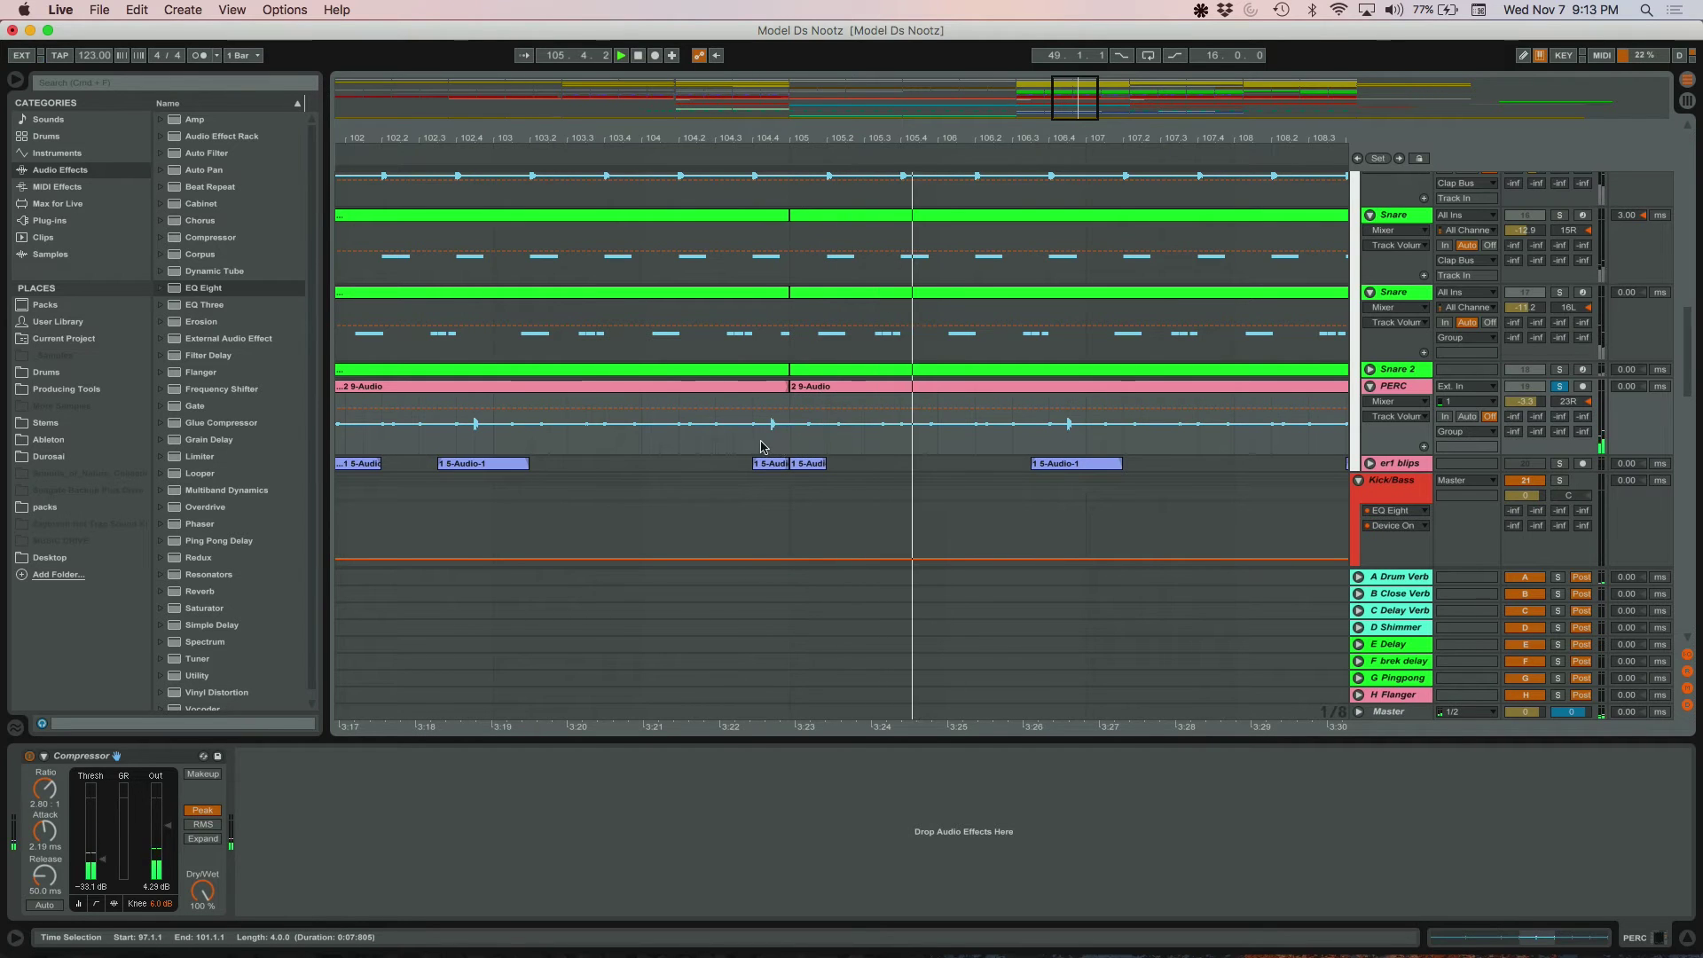
mouse_move(1083, 105)
left_mouse_down()
mouse_move(1075, 23)
mouse_move(1071, 133)
left_mouse_up()
key("space")
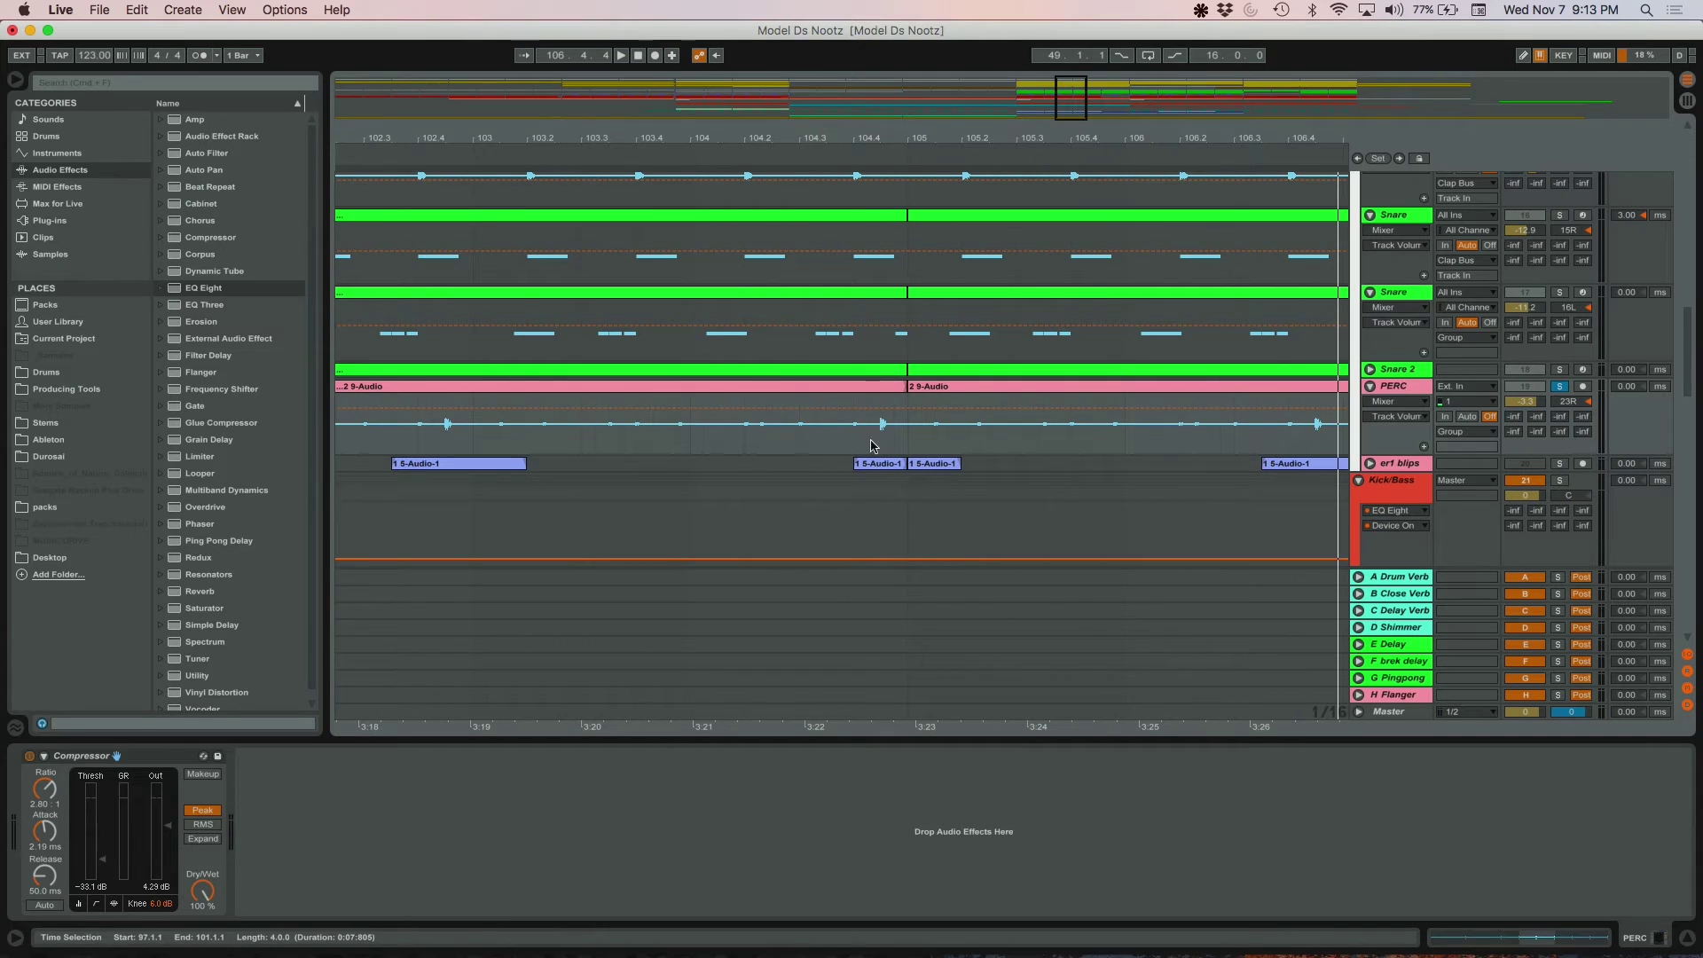
- Split the PERC clip around the short hit just before bar 105 and open the slice
left_click_drag(904, 434, 870, 444)
key("super+e")
double_click(884, 396)
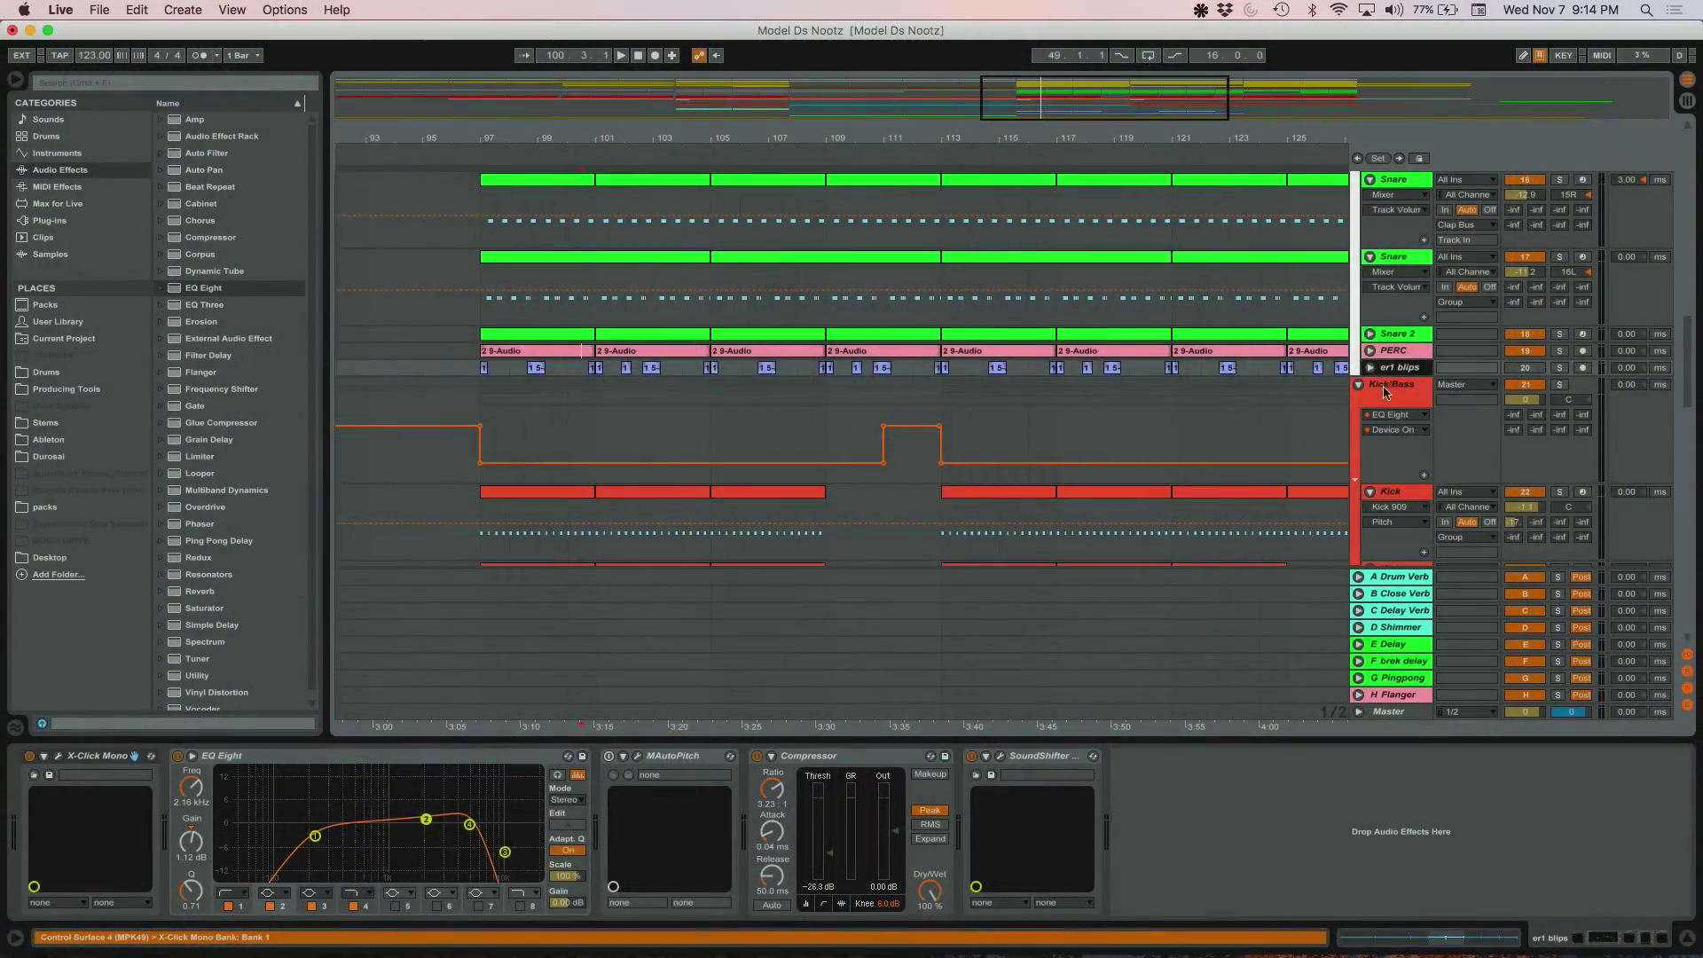
- Display the Drums group's device chain, show the whole arrangement, and place the insert marker at bar 1
scroll(1388, 392, "up", 10)
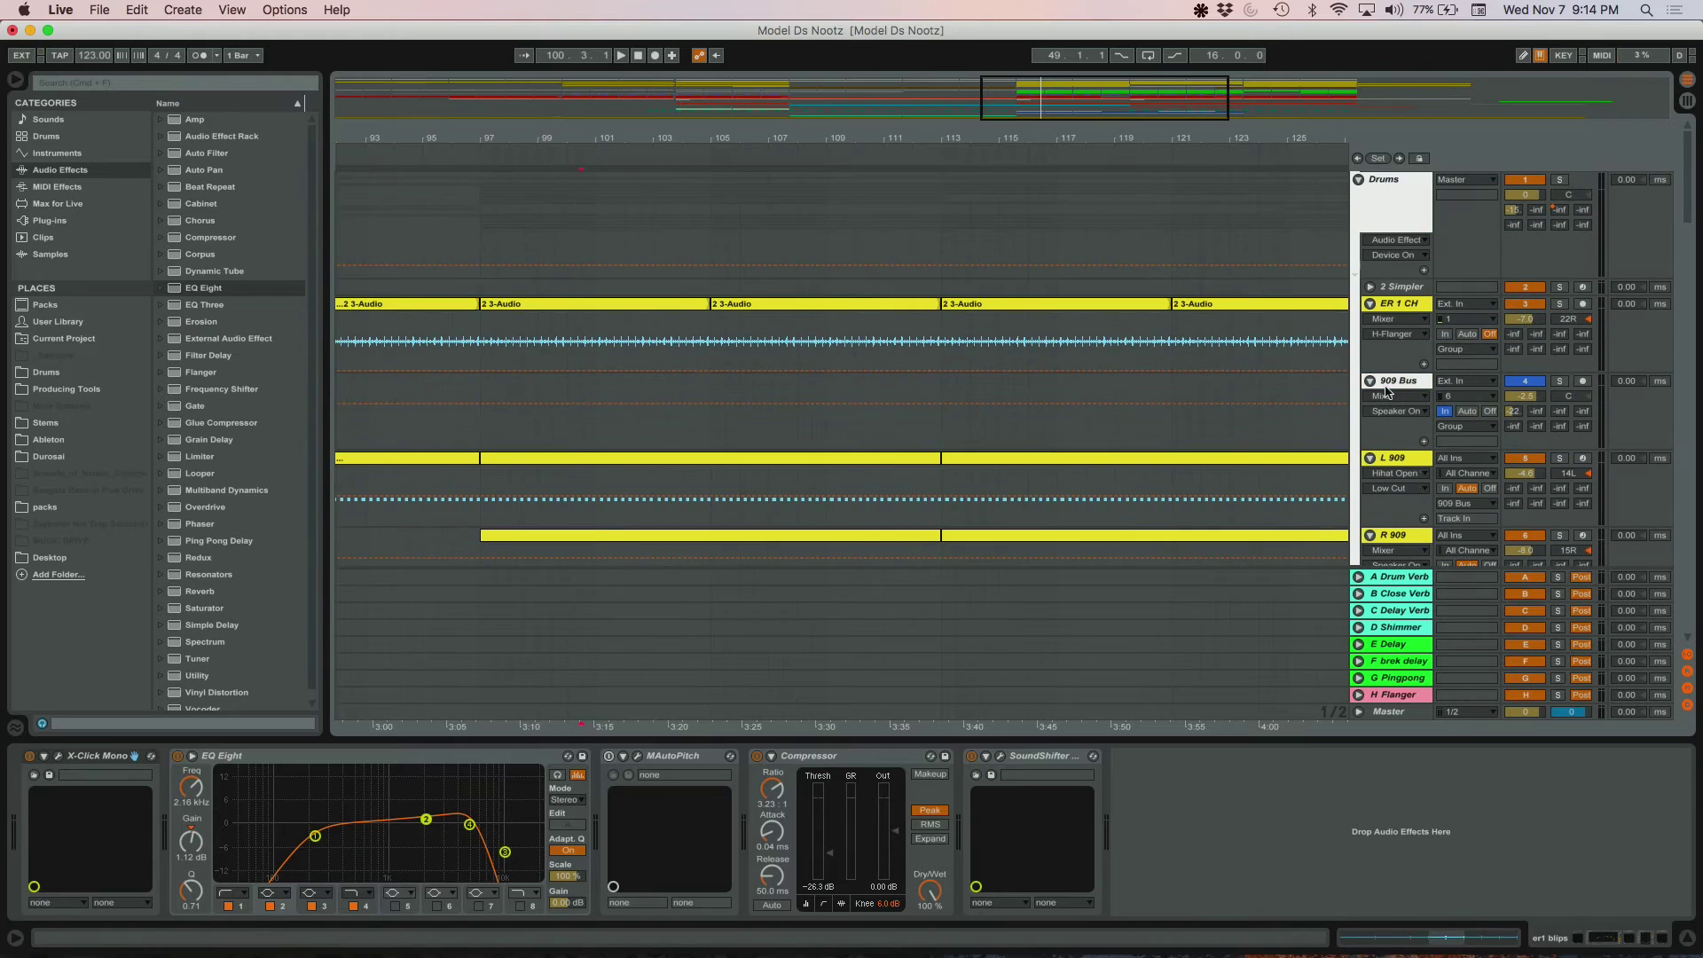
left_click(1404, 205)
left_click_drag(753, 95, 931, 133)
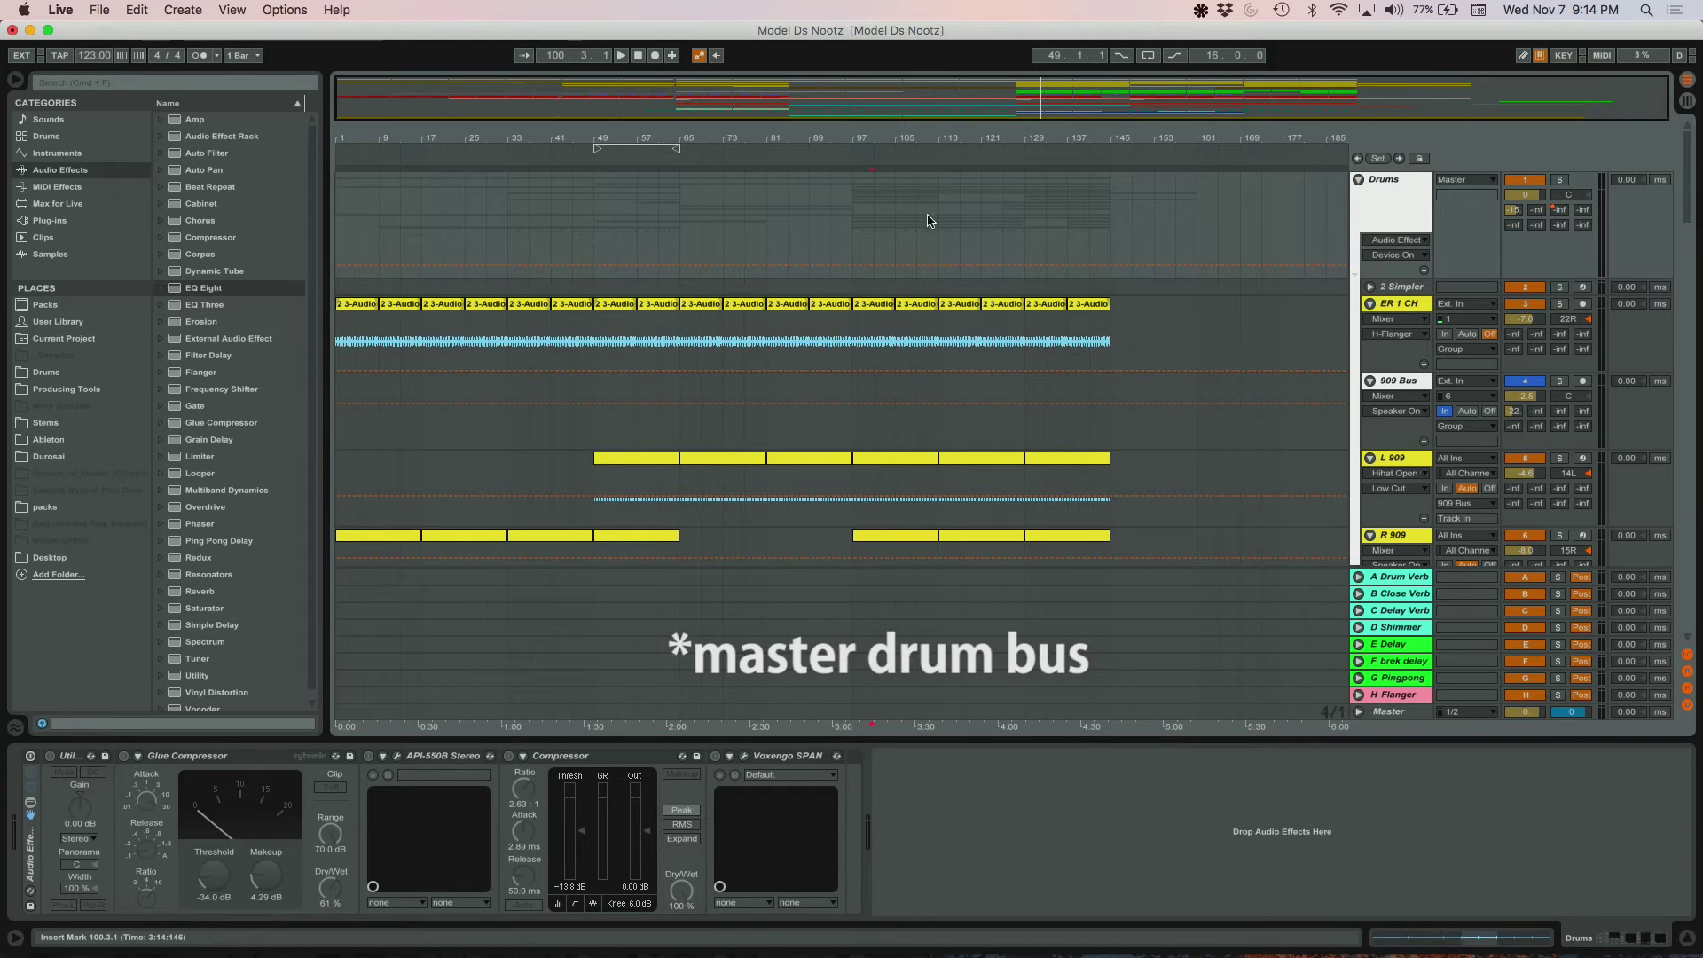
left_click(339, 208)
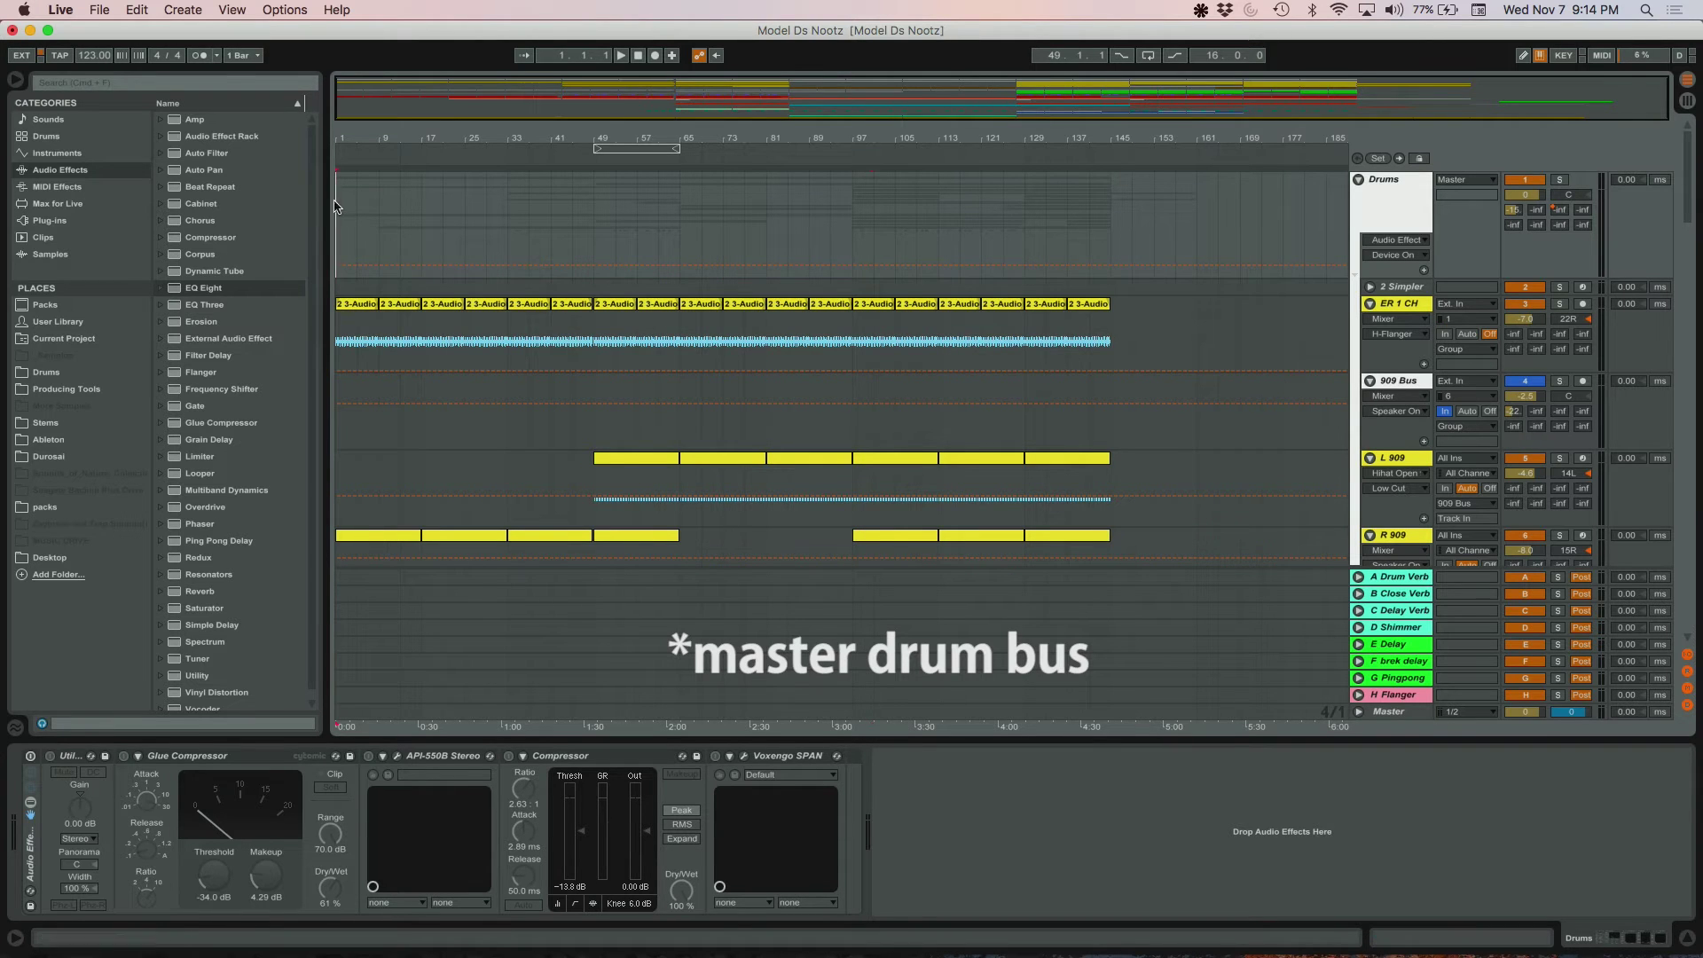
- Compare the devices of the ER 1 CH, 2 Simpler and 909 Bus tracks within the Drums group
left_click(1400, 304)
left_click(1400, 288)
left_click(1399, 305)
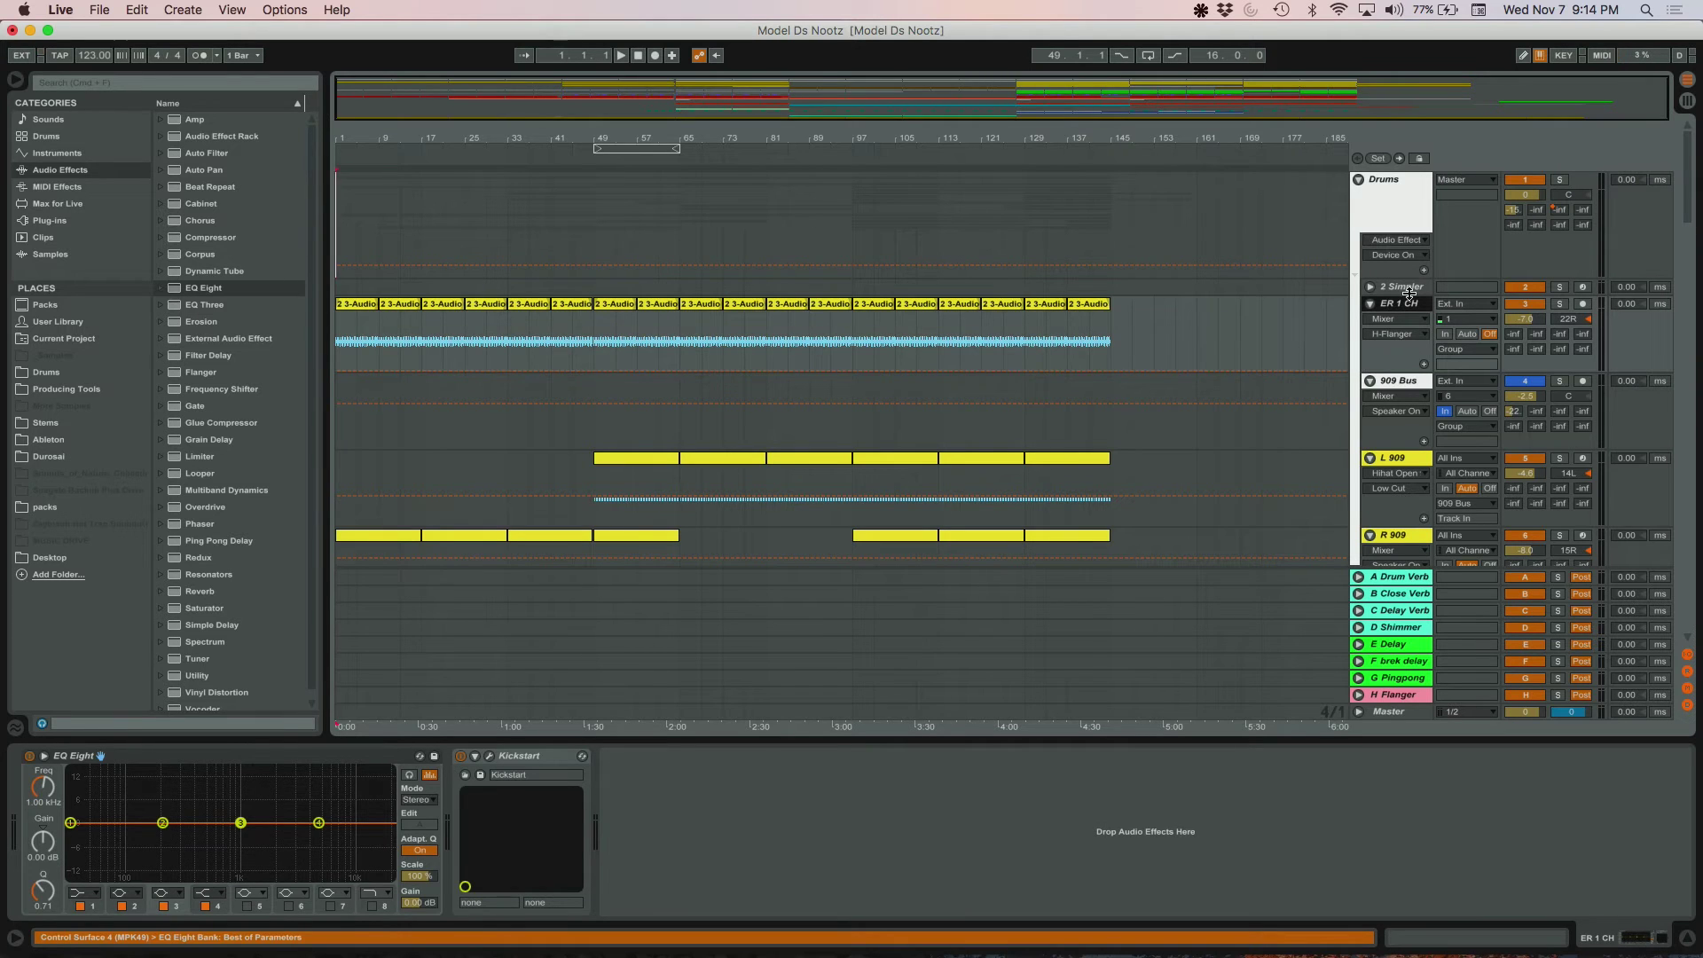
left_click(1402, 382)
left_click(1399, 306)
left_click_drag(1269, 93, 1271, 110)
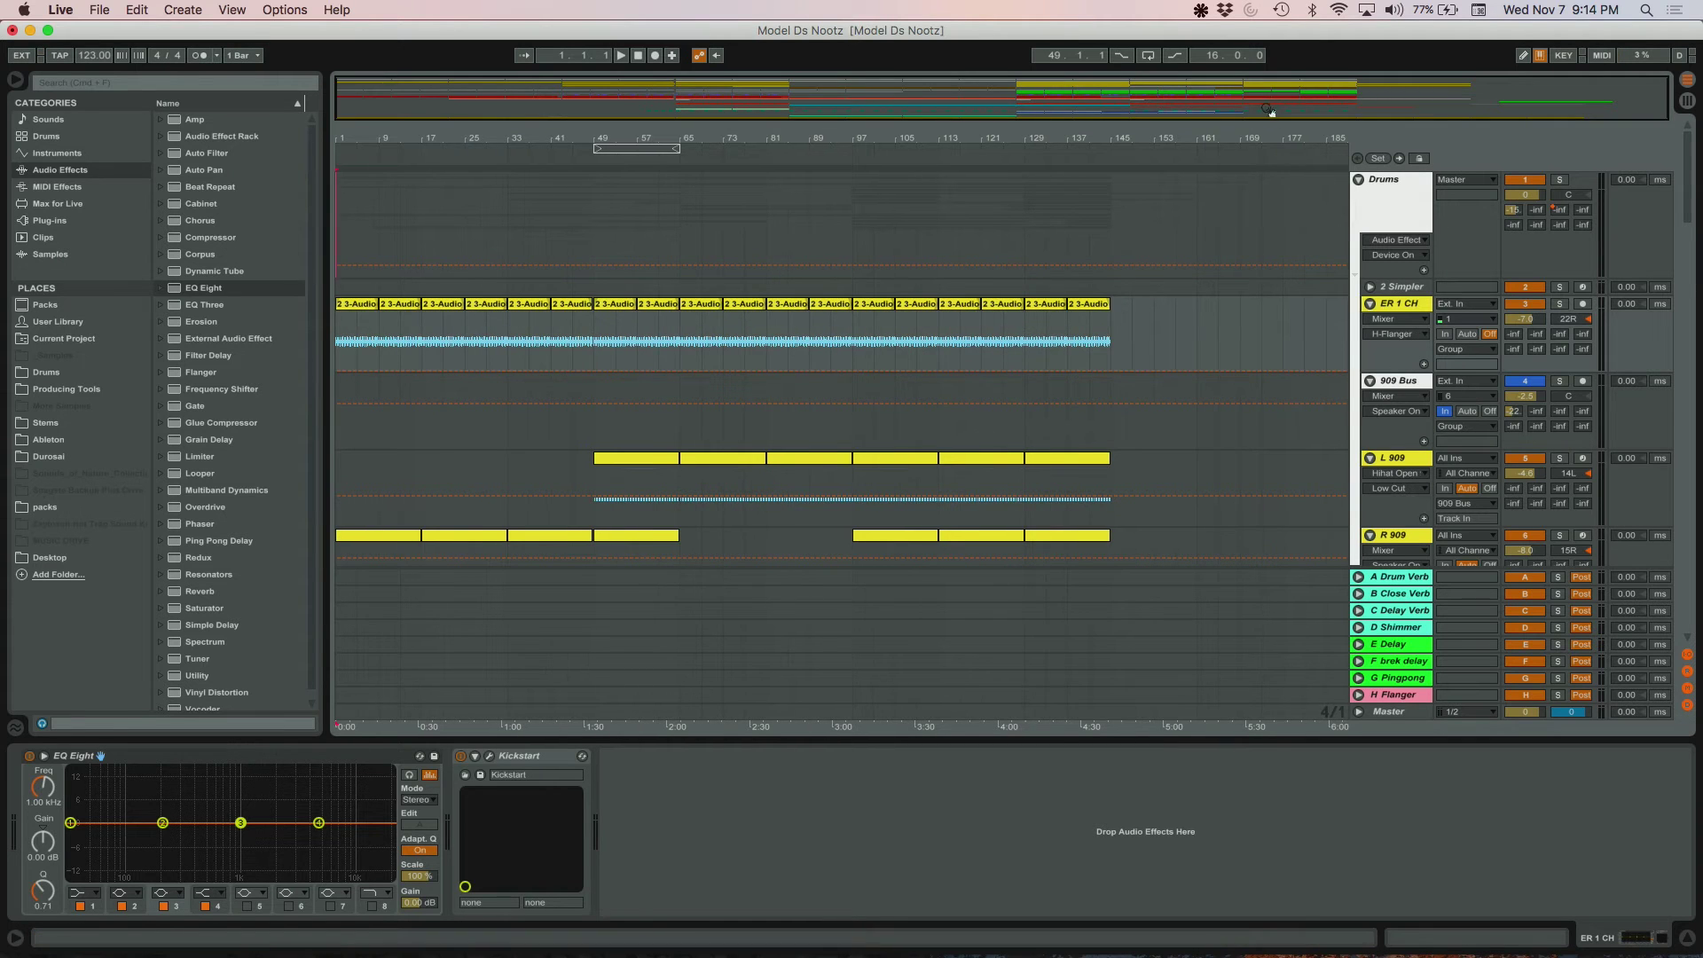
left_click(1392, 304)
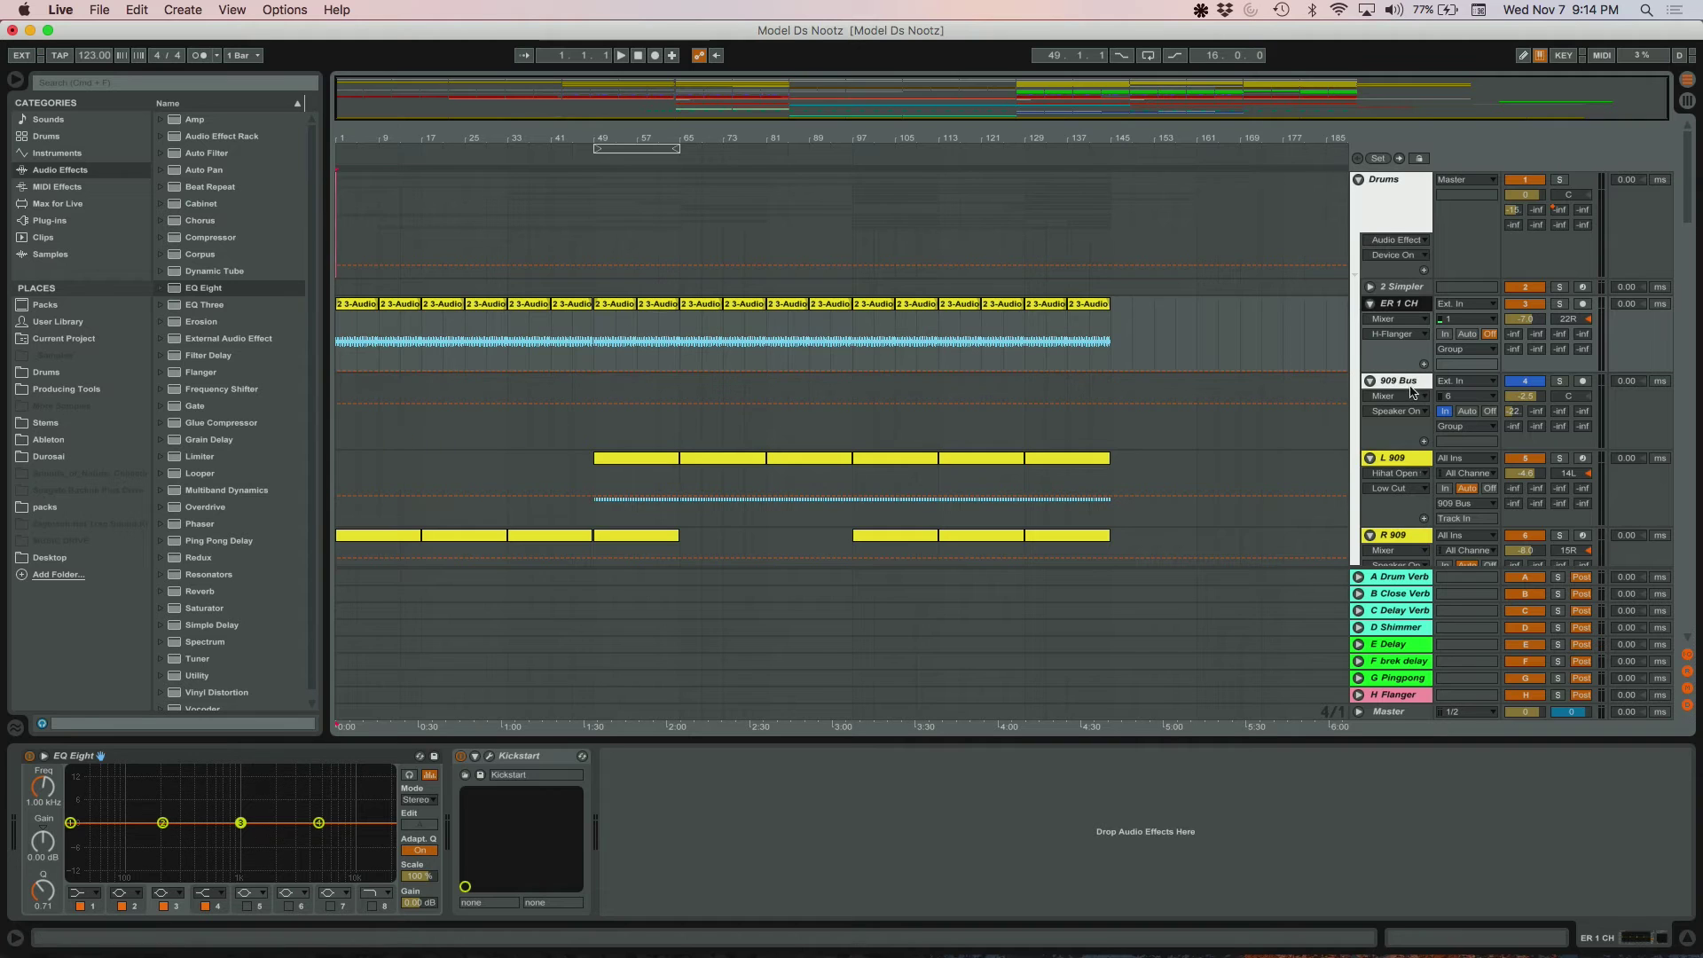
- Return to the Drums group's device chain and select its Glue Compressor
left_click(1390, 193)
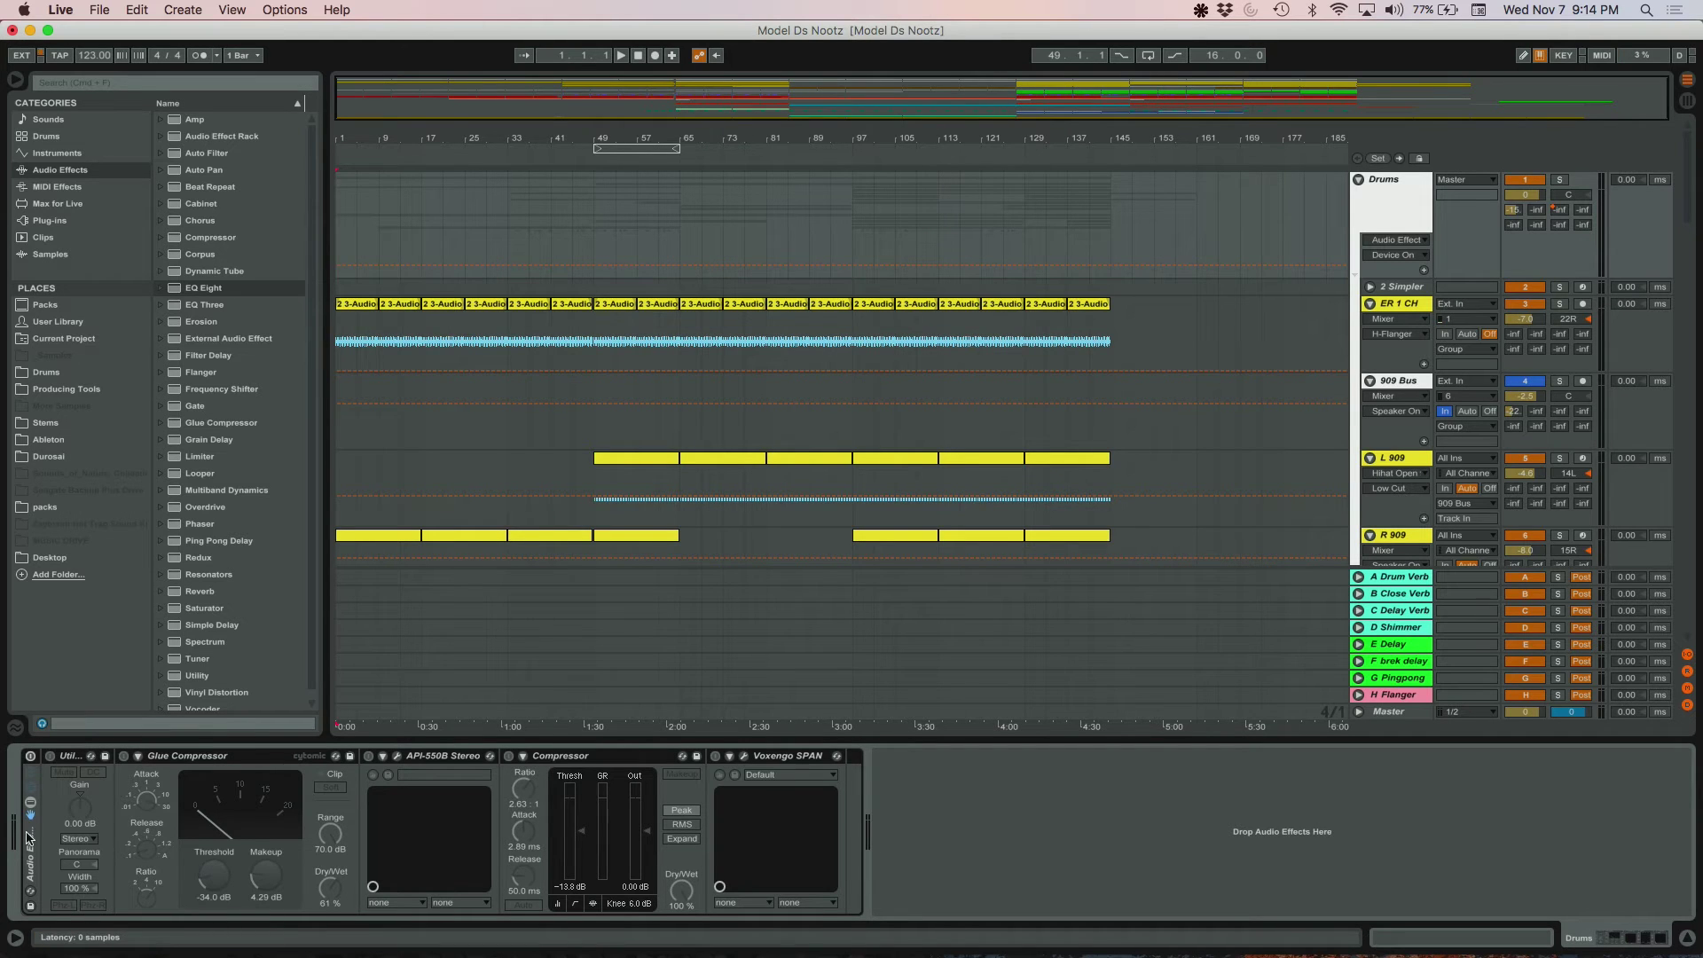
left_click(221, 751)
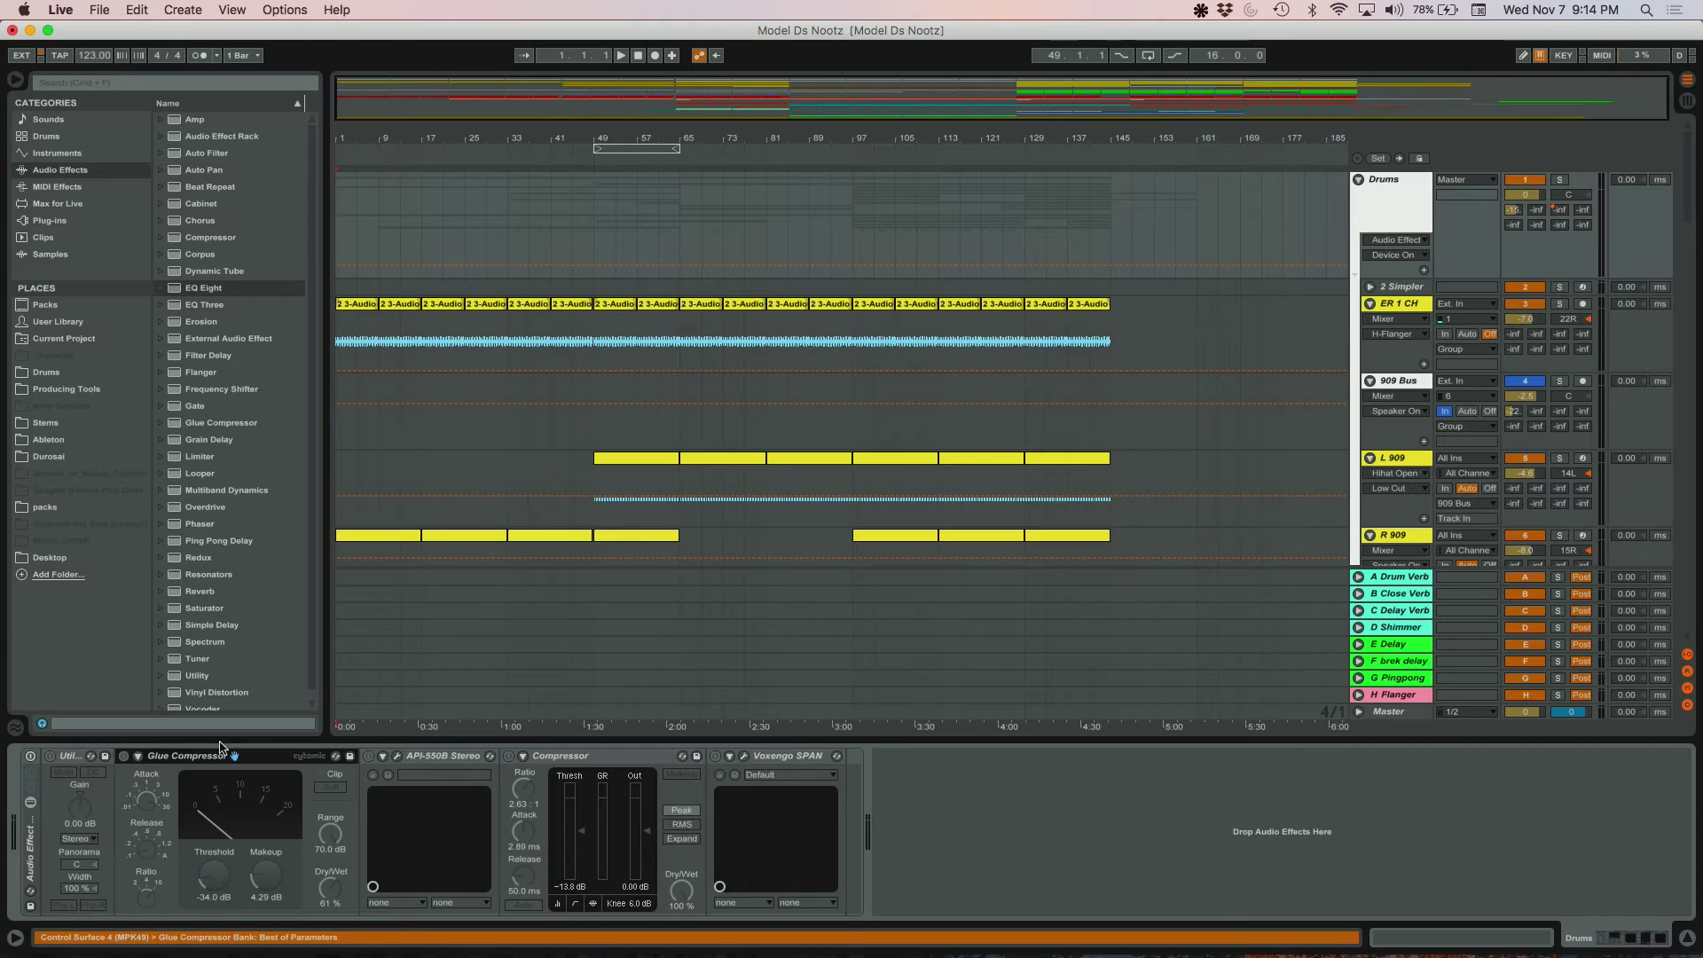
- Delete the Glue Compressor, API-550B, Compressor and Voxengo SPAN from the Drums group's chain and play the drums with only Utility
key("Delete")
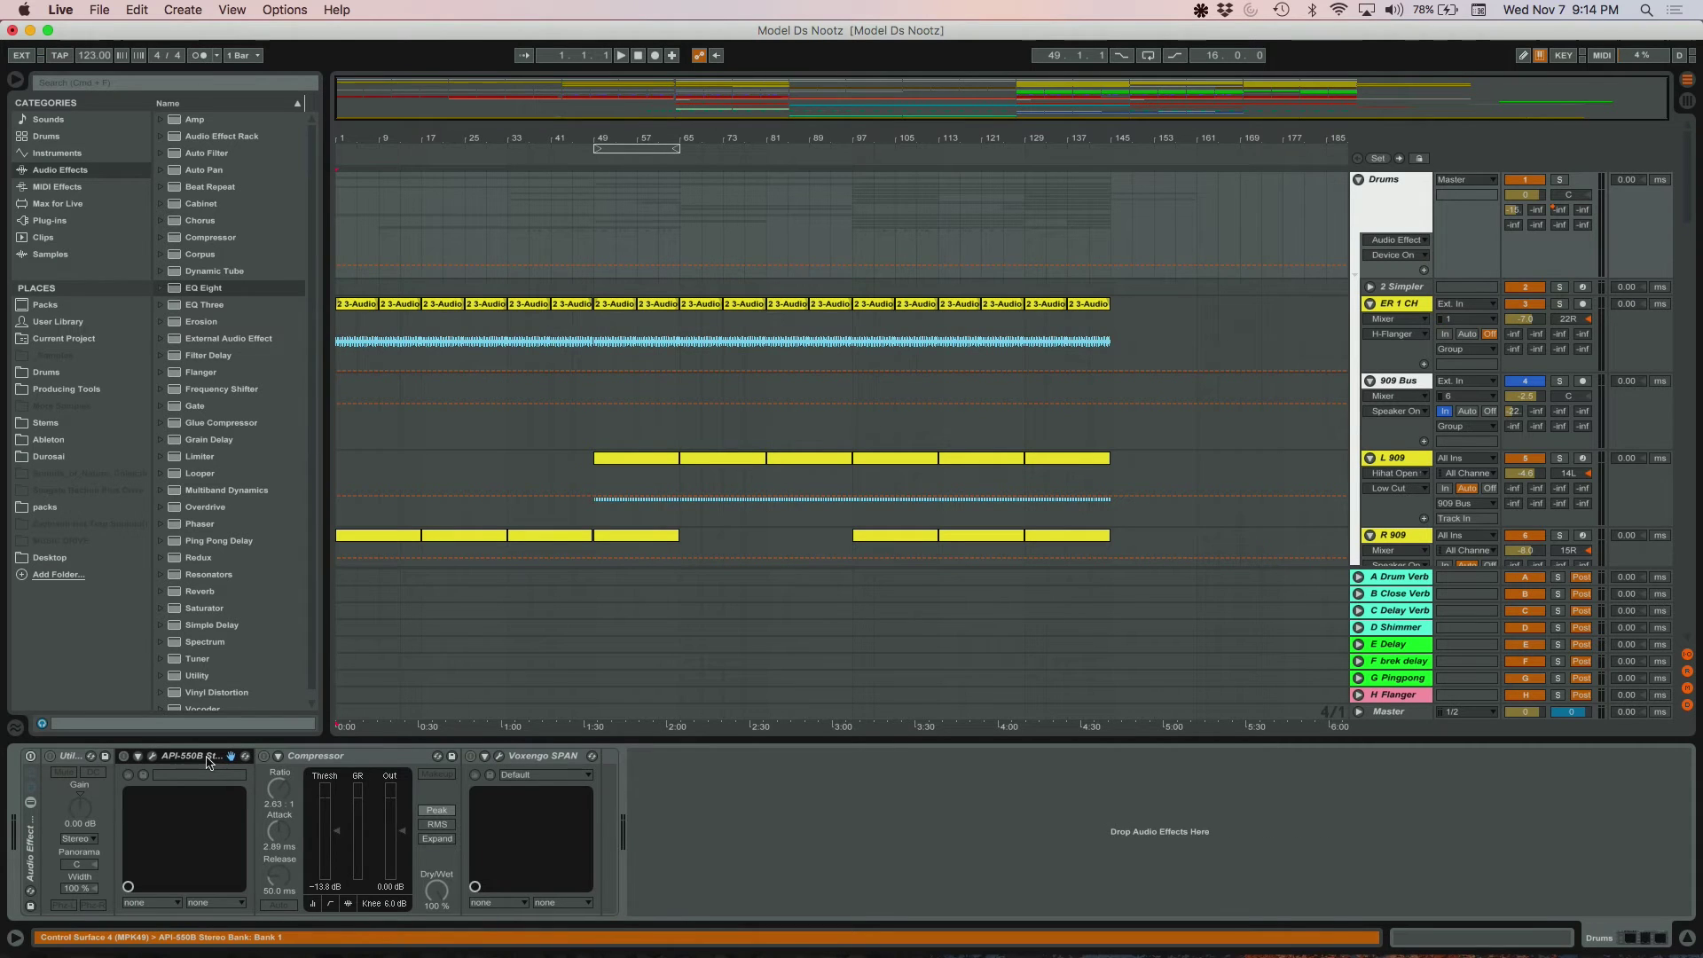
key("Delete")
key("Delete")
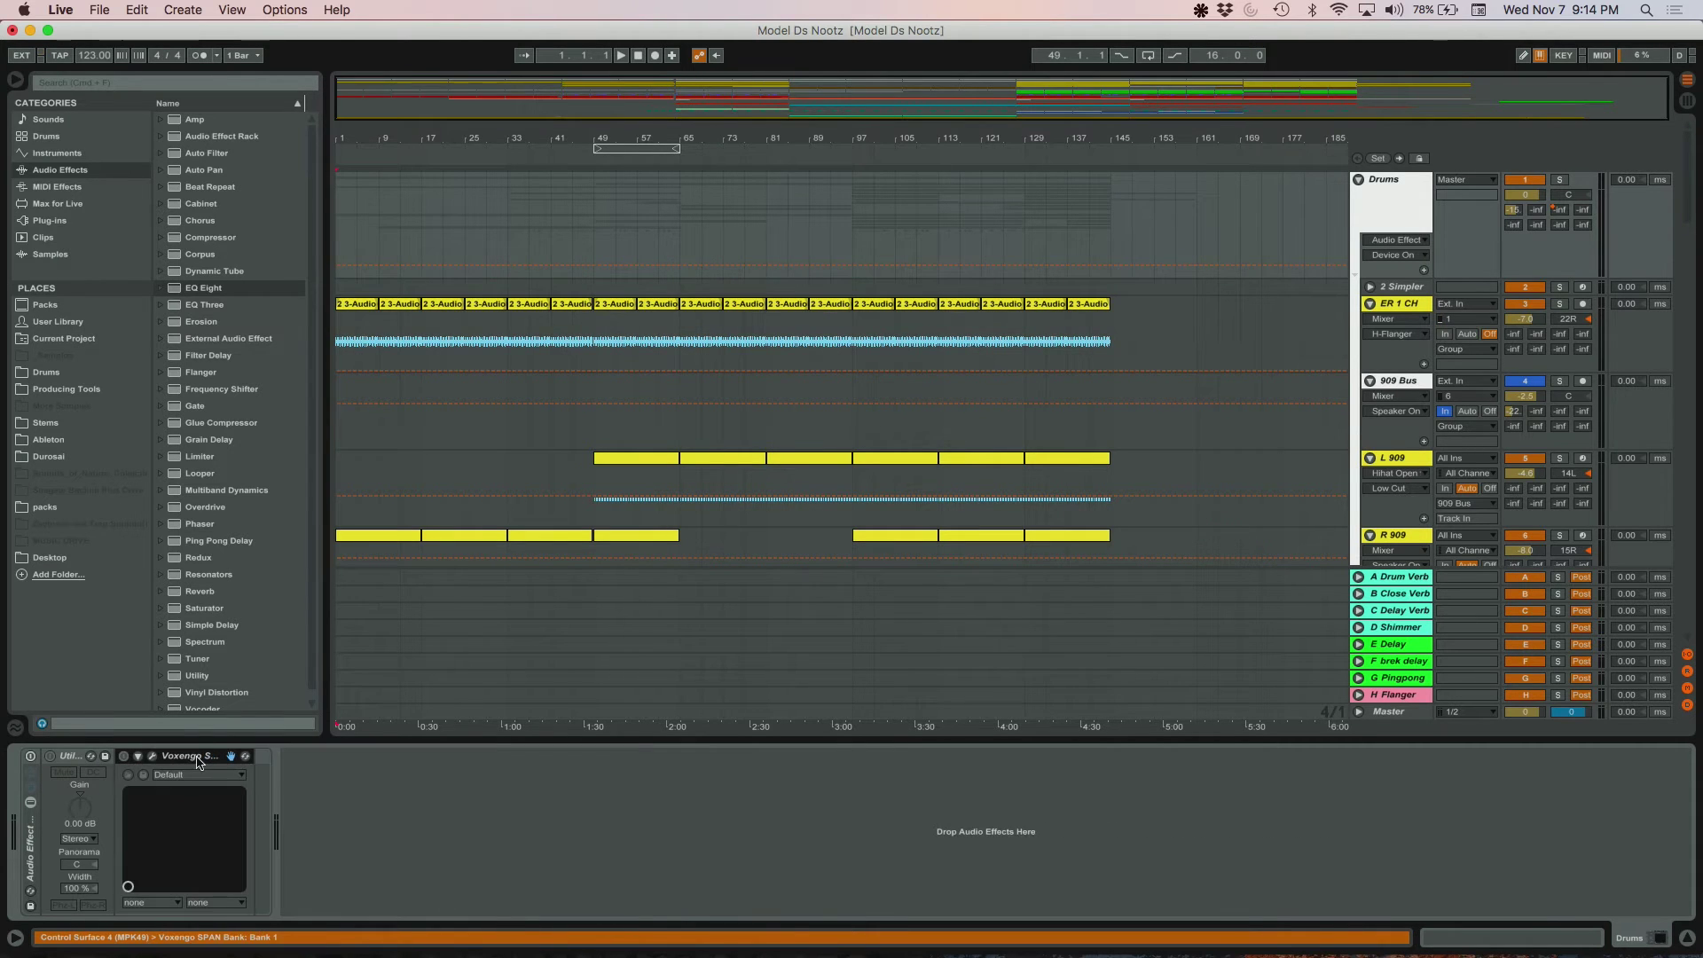
key("Delete")
key("space")
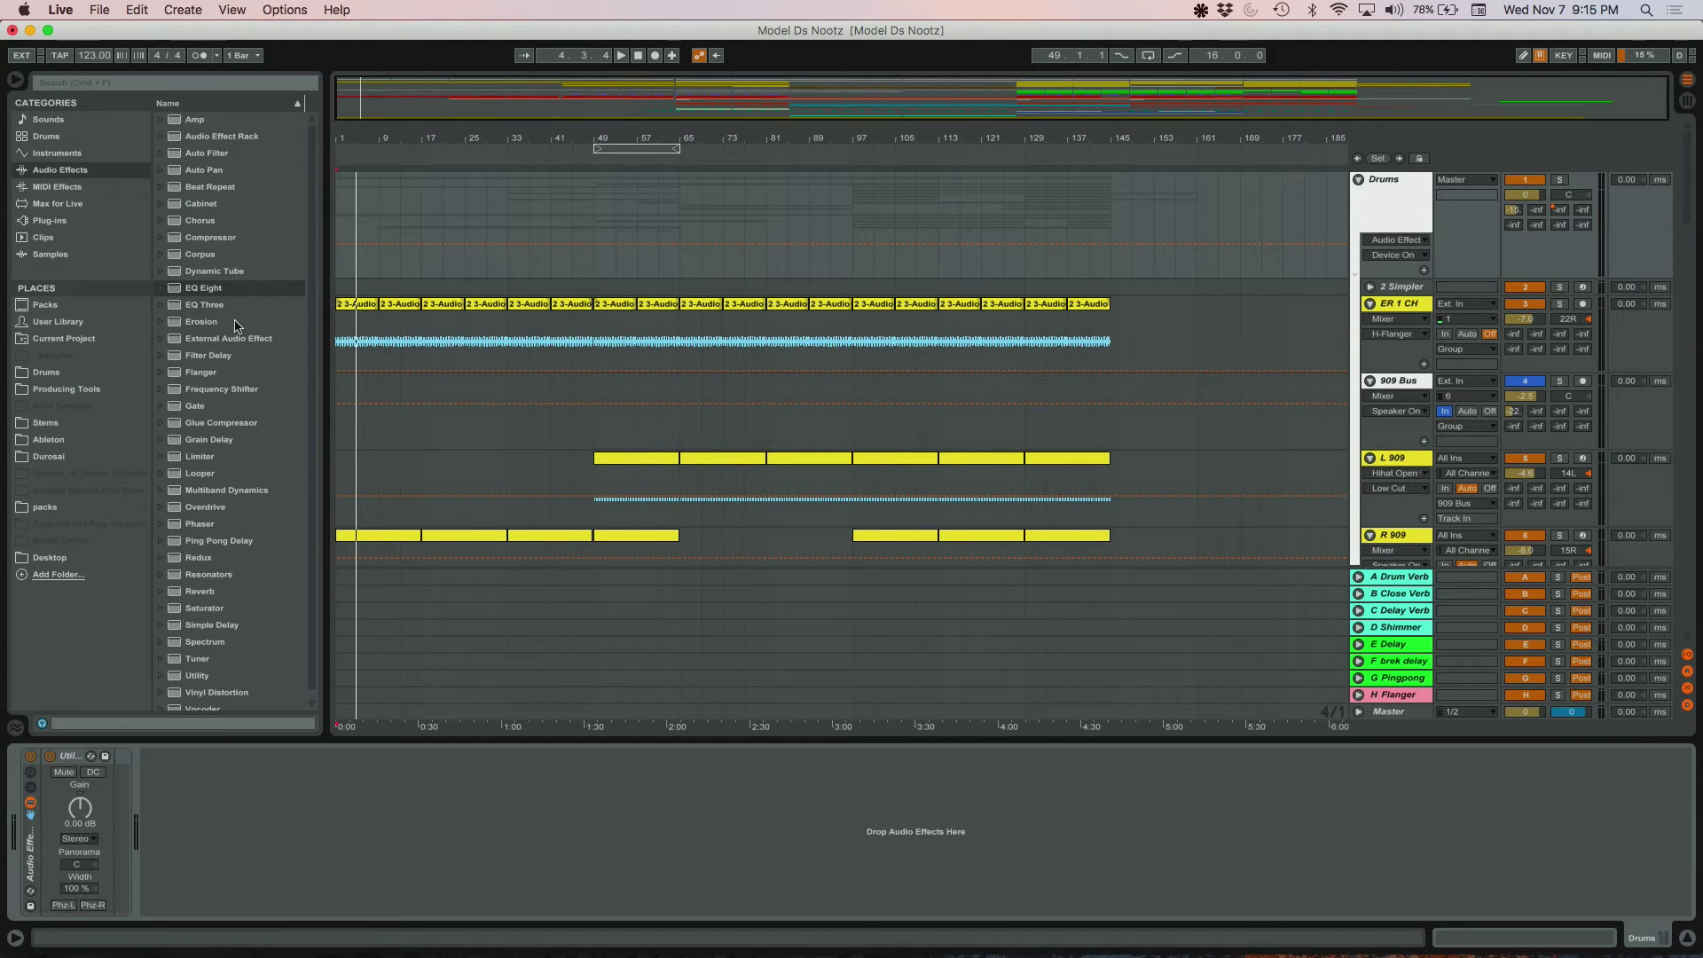
- Add a Glue Compressor after Utility on the Drums group, adjust its attack, release and ratio, and set Dry/Wet to 51%
left_click_drag(204, 420, 152, 792)
left_click_drag(283, 883, 273, 884)
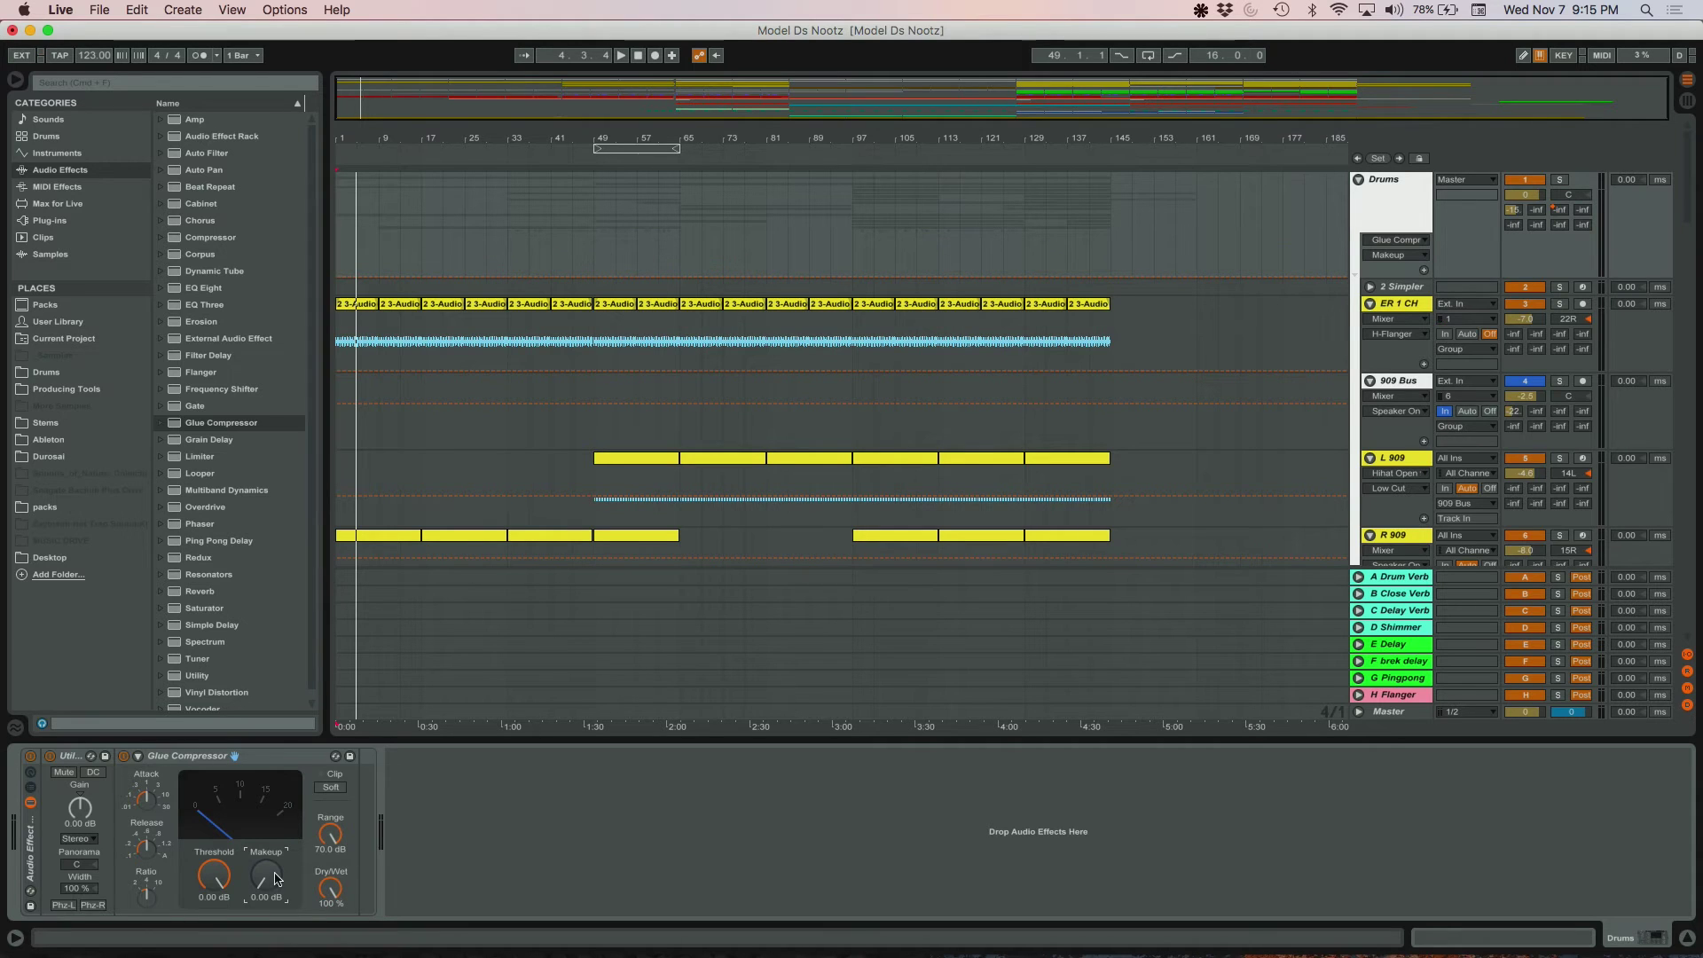
left_click(145, 799)
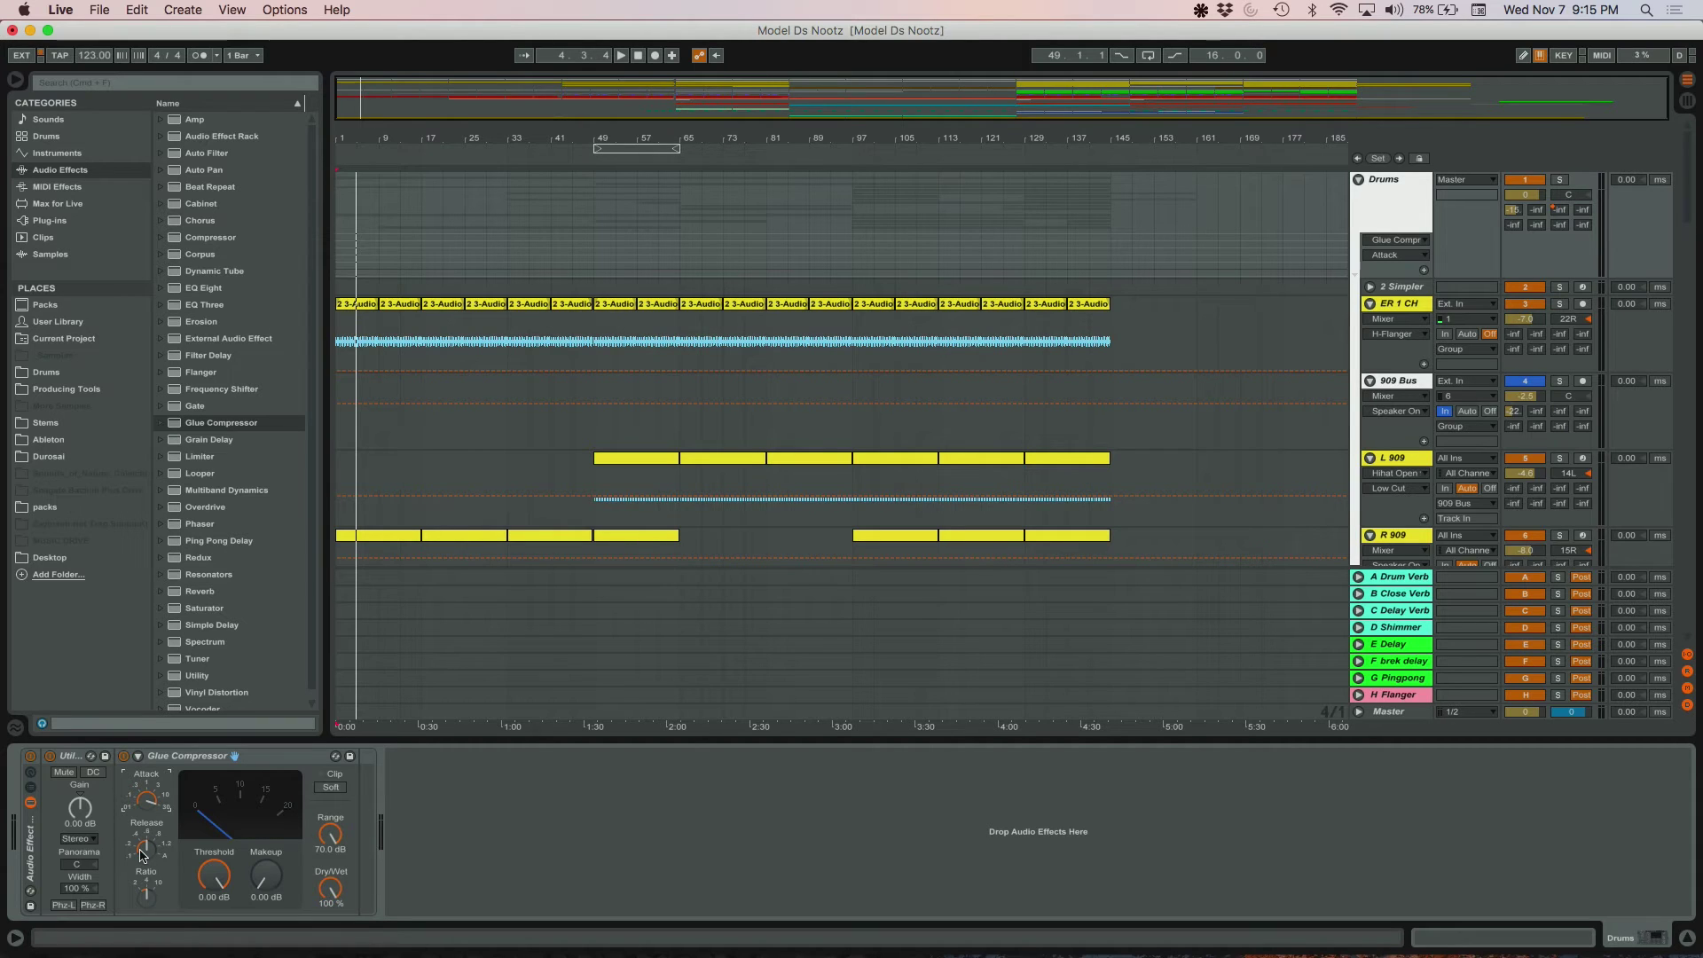
mouse_move(328, 892)
left_mouse_down()
mouse_move(328, 918)
mouse_move(329, 888)
left_mouse_up()
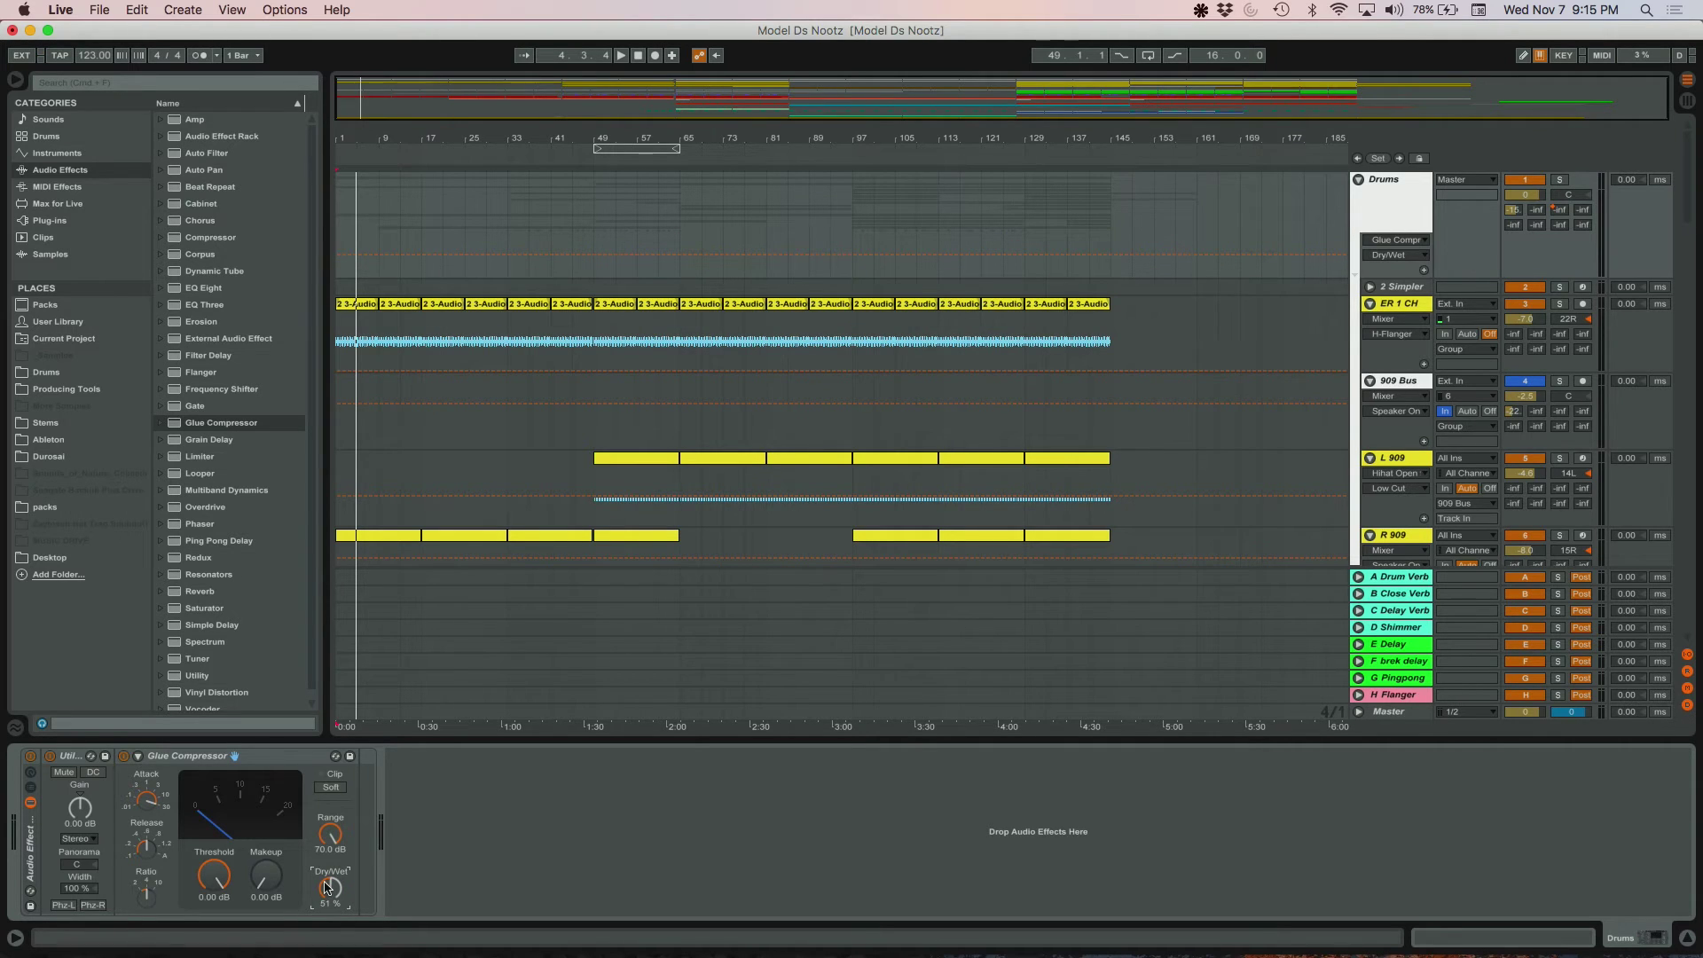
left_click(150, 807)
left_click(147, 903)
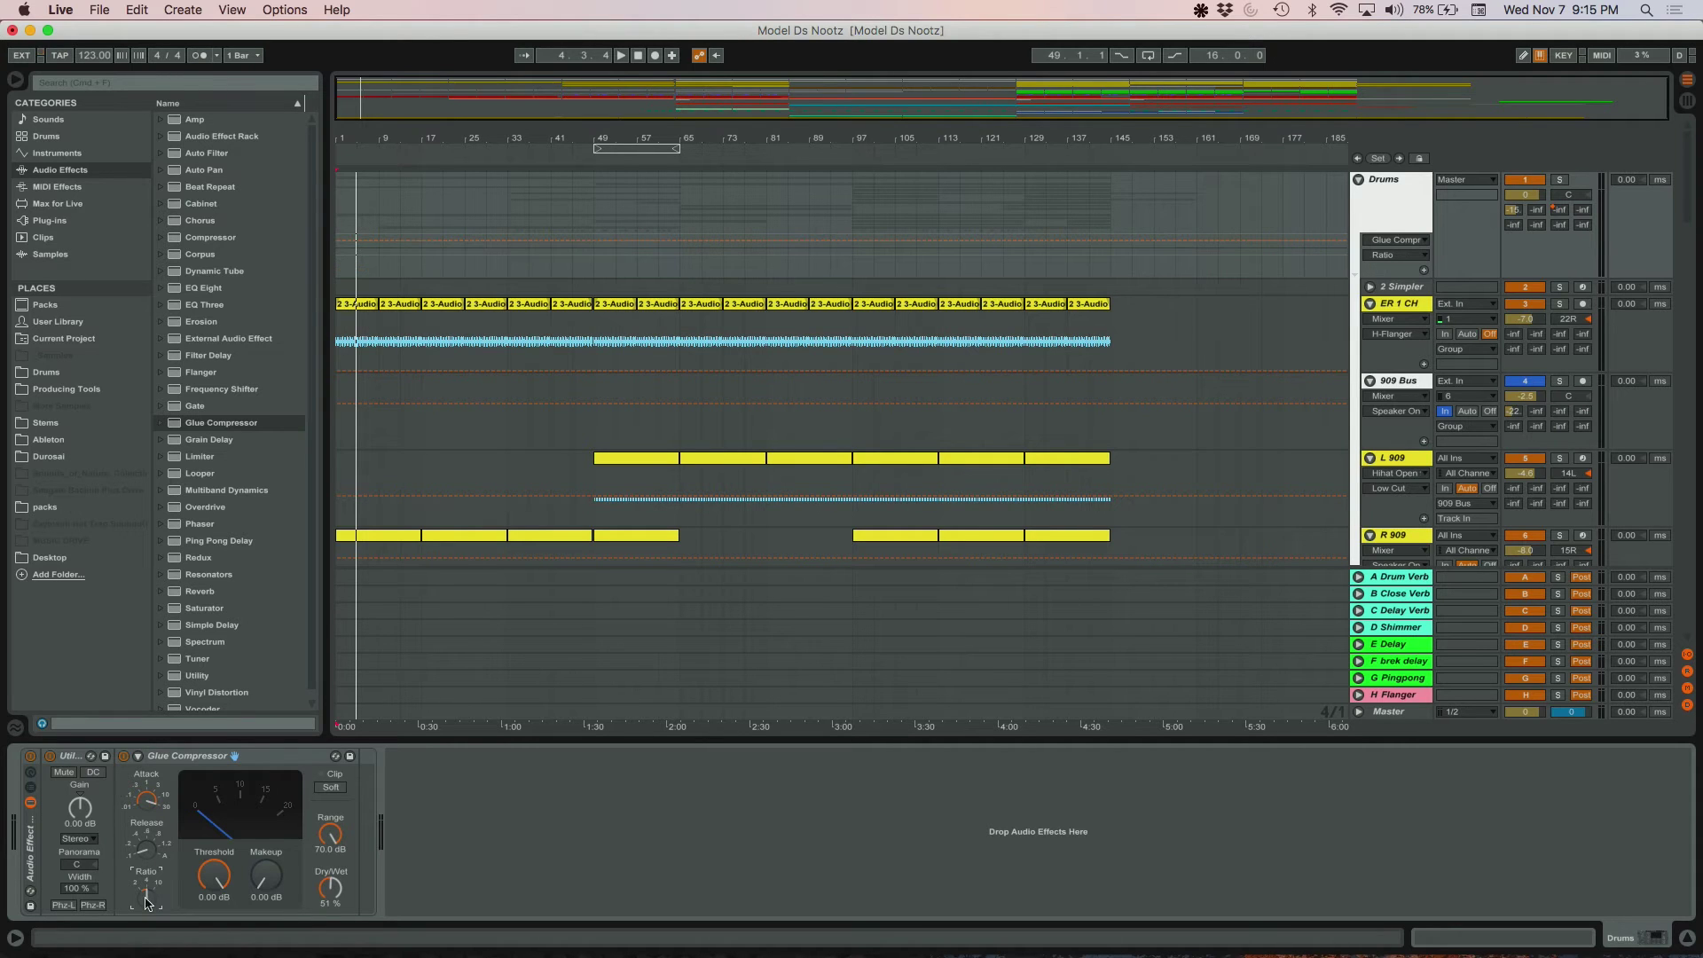
- Play the drums from bar 97 and lower the Glue Compressor's threshold to -34.6 dB
left_click(213, 874)
key("space")
left_click_drag(213, 873, 213, 945)
left_click(679, 197)
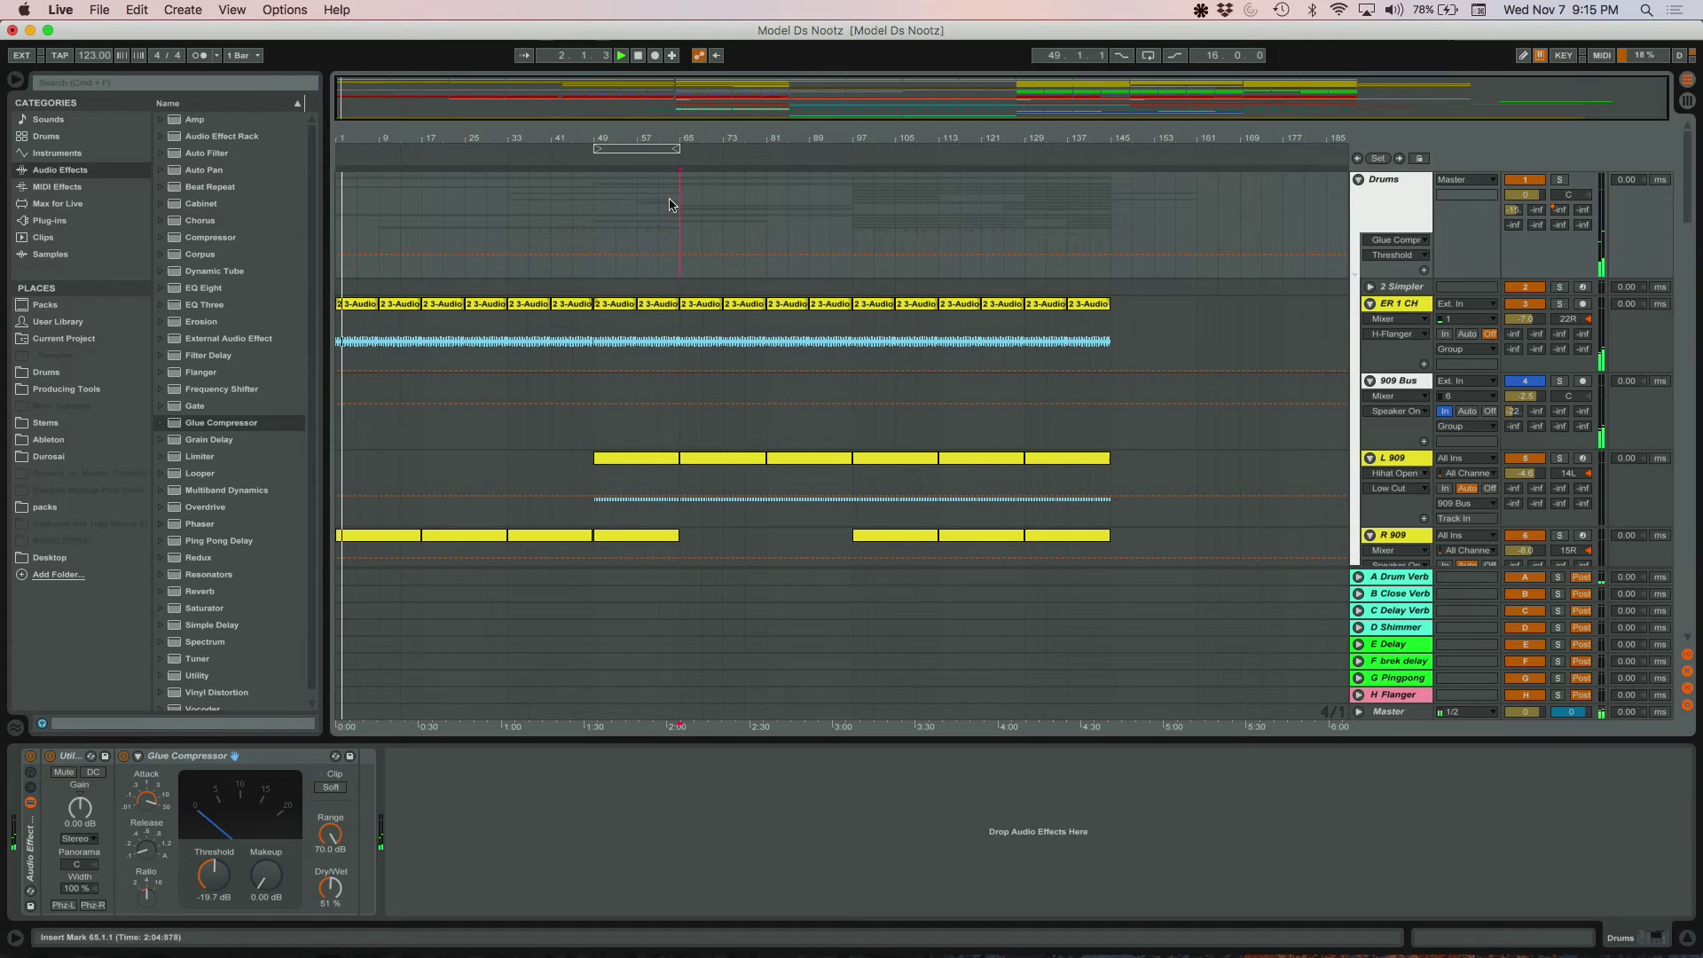
left_click(854, 206)
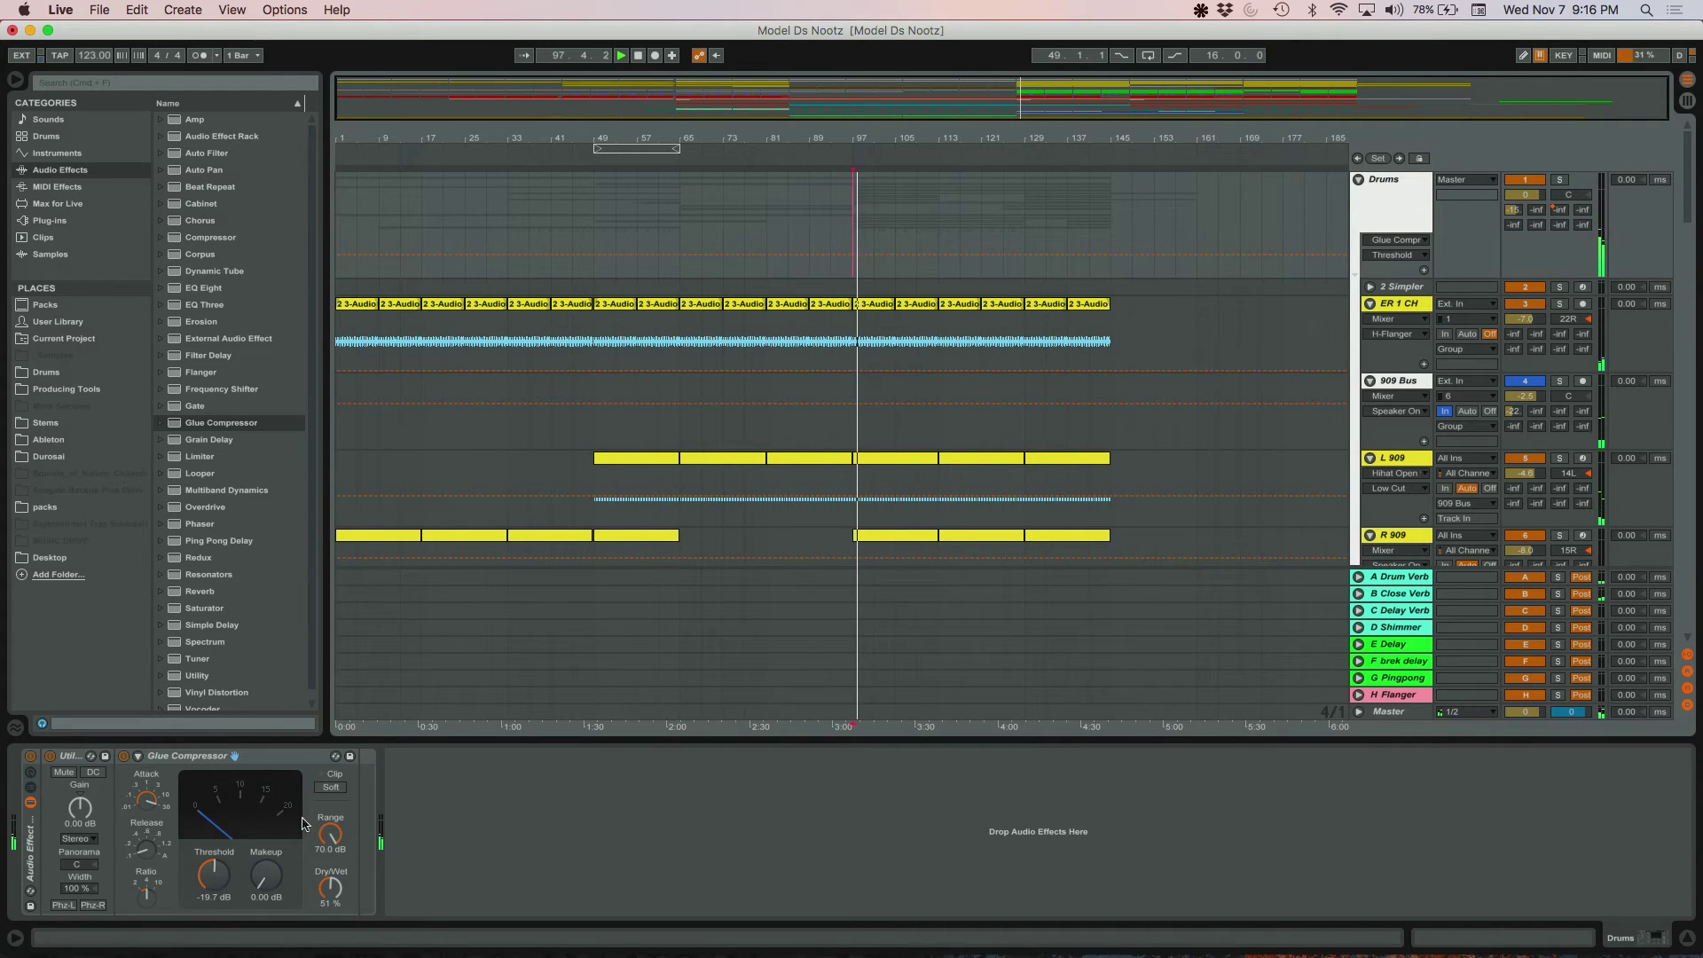
left_click_drag(217, 884, 217, 913)
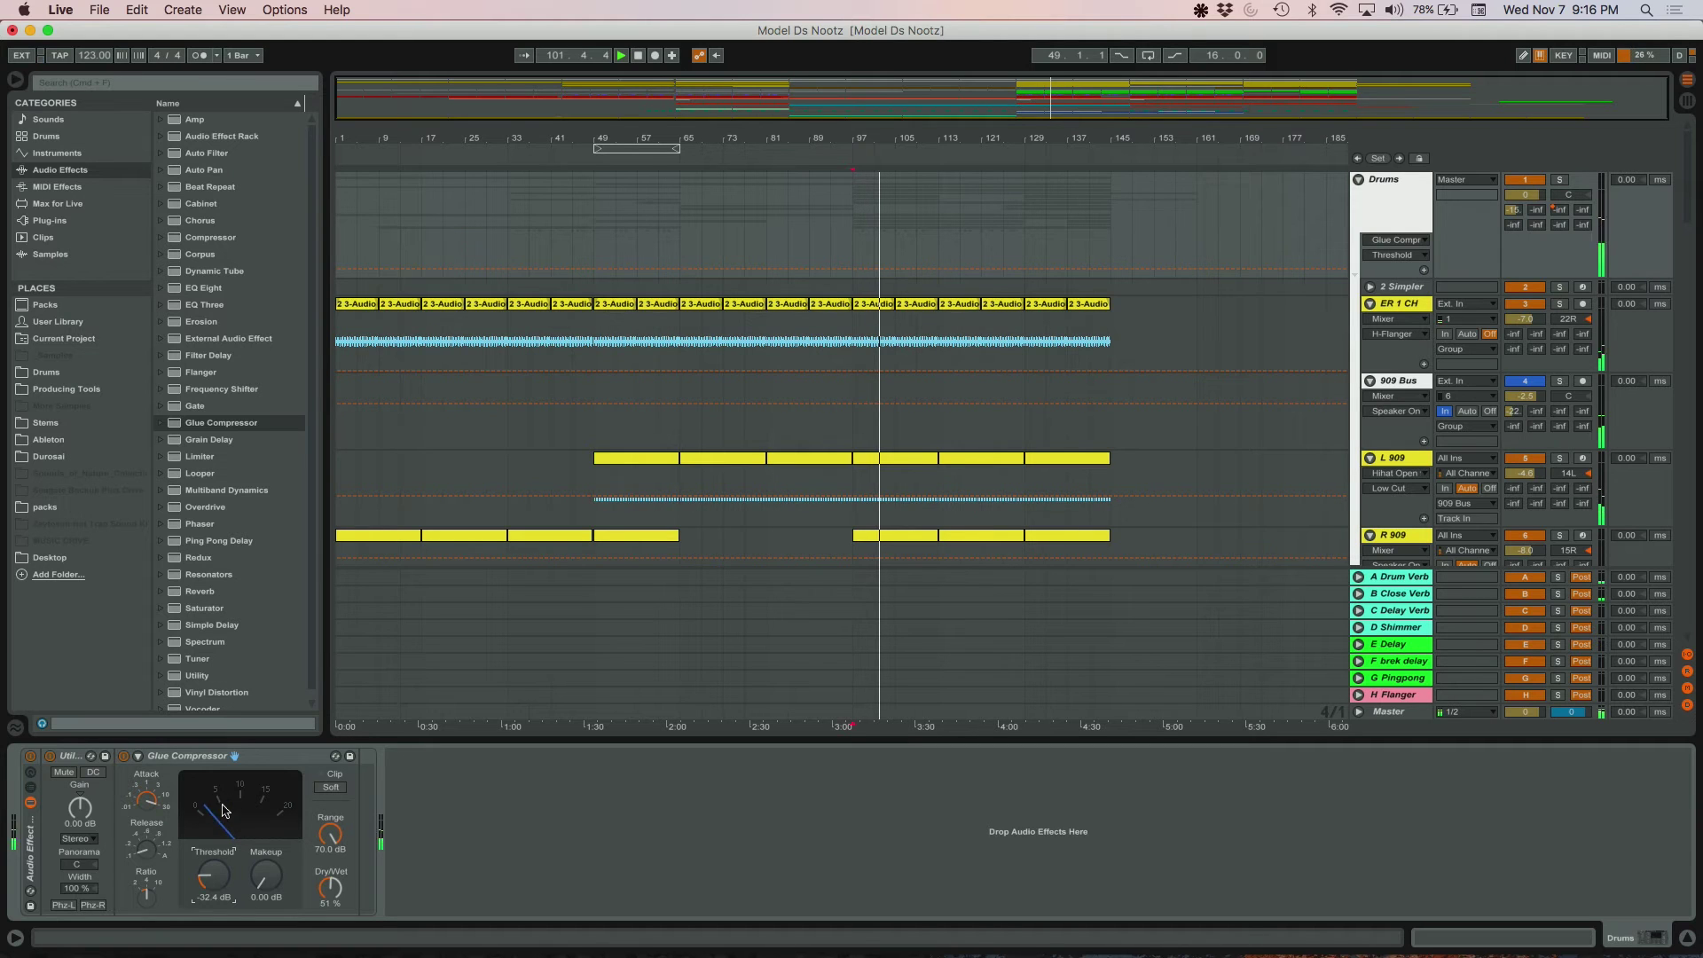
left_click_drag(202, 896, 209, 881)
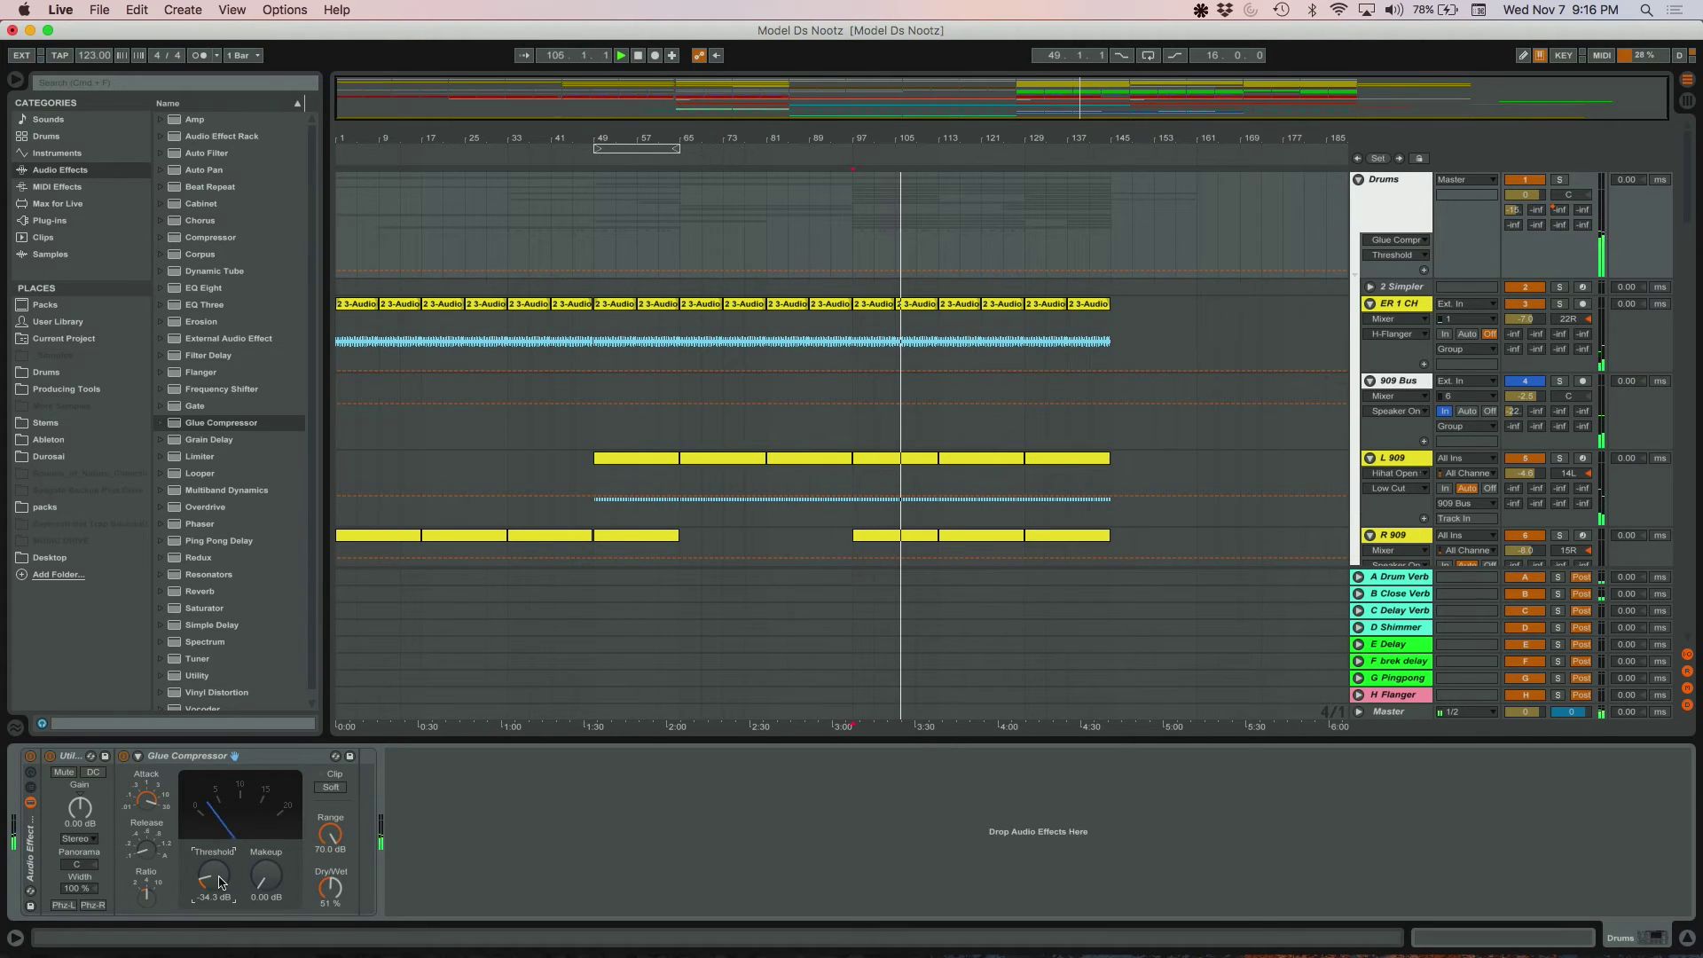
left_click_drag(217, 878, 218, 881)
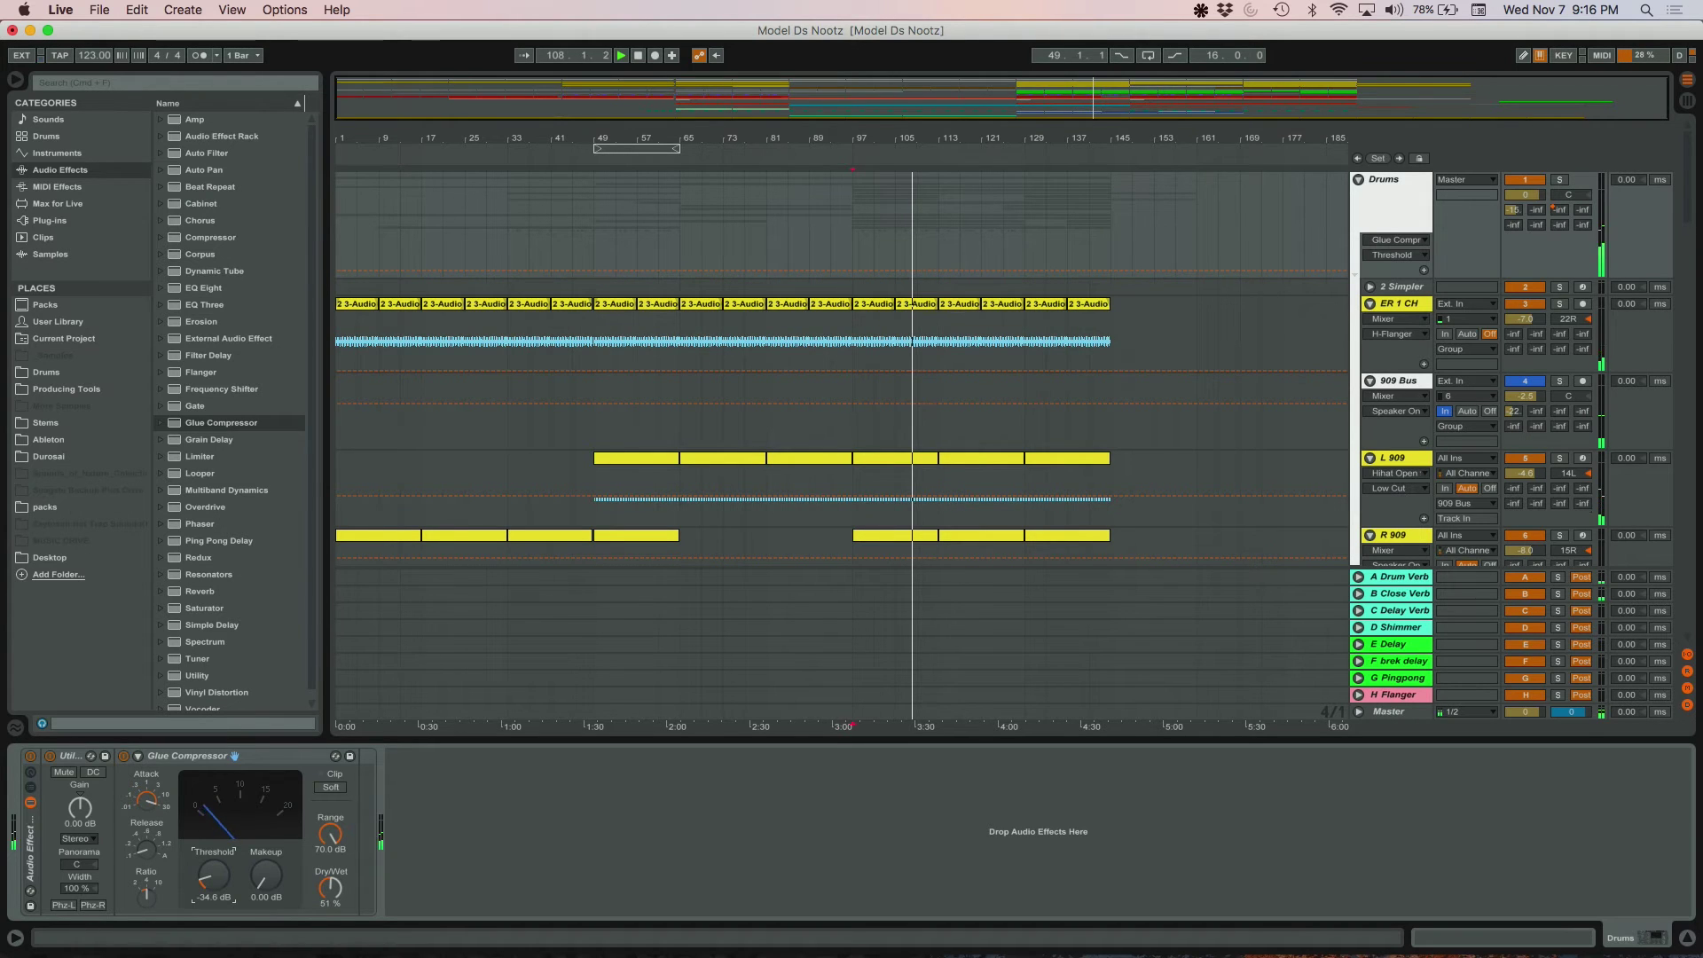
- Set the Glue Compressor's makeup to 2.86 dB, threshold to -39.0 dB and range to 13.6 dB
left_click_drag(266, 876, 266, 865)
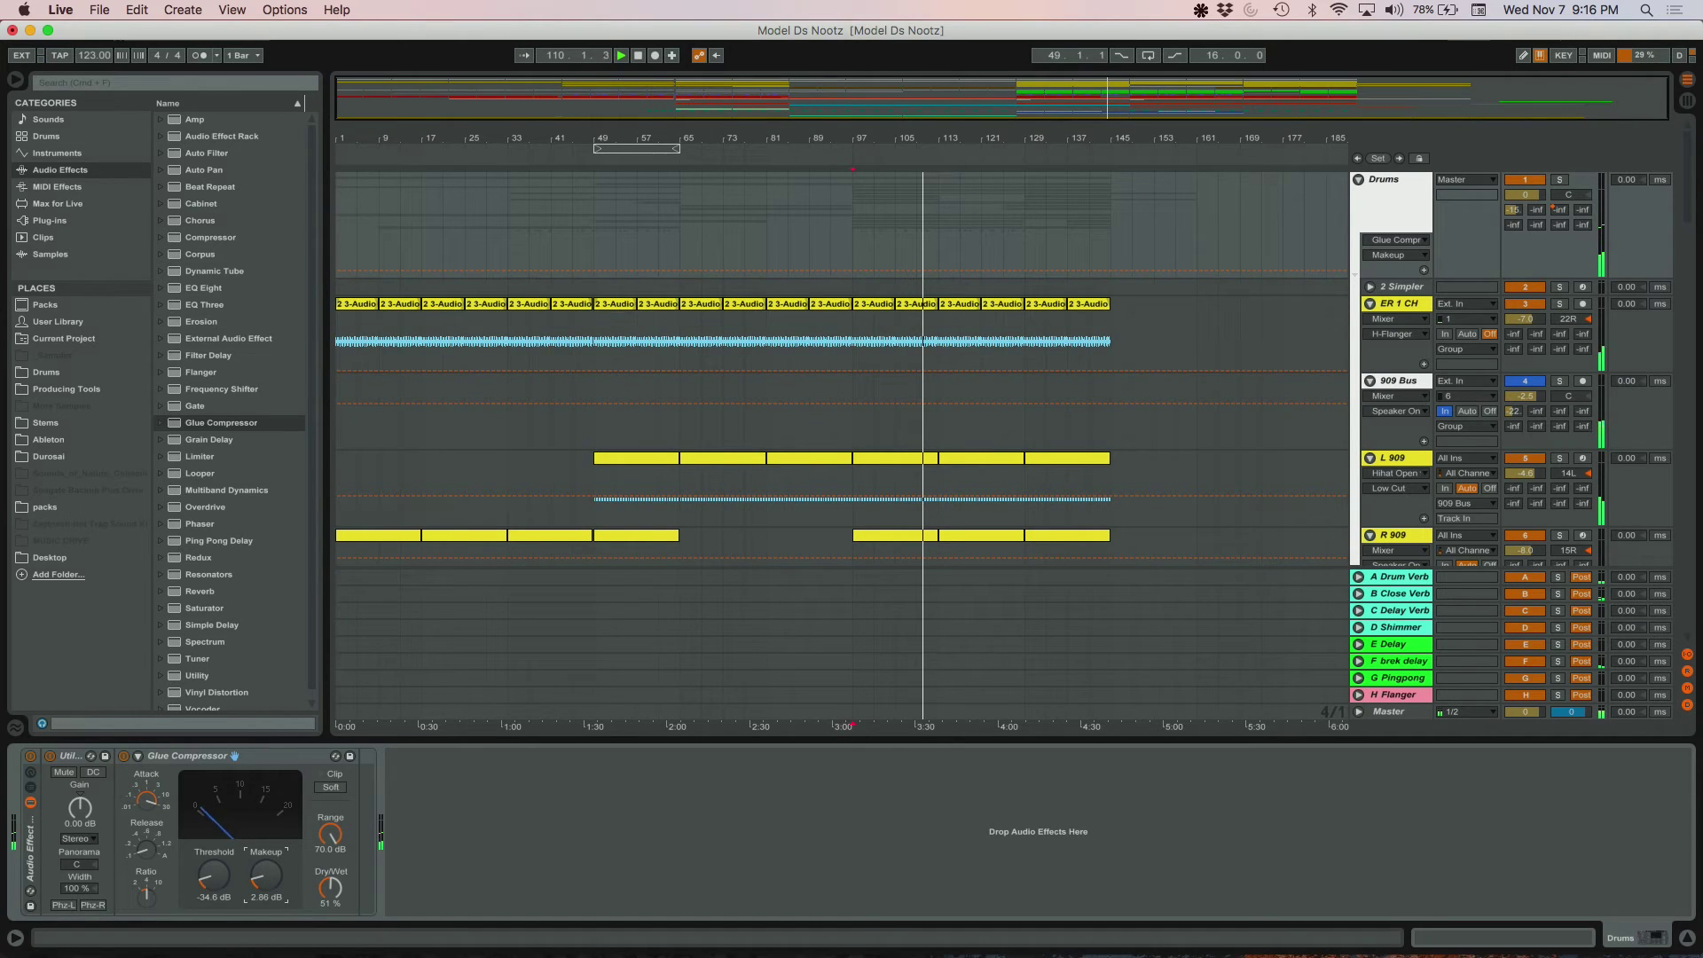
left_click_drag(330, 835, 330, 889)
left_click_drag(212, 876, 212, 881)
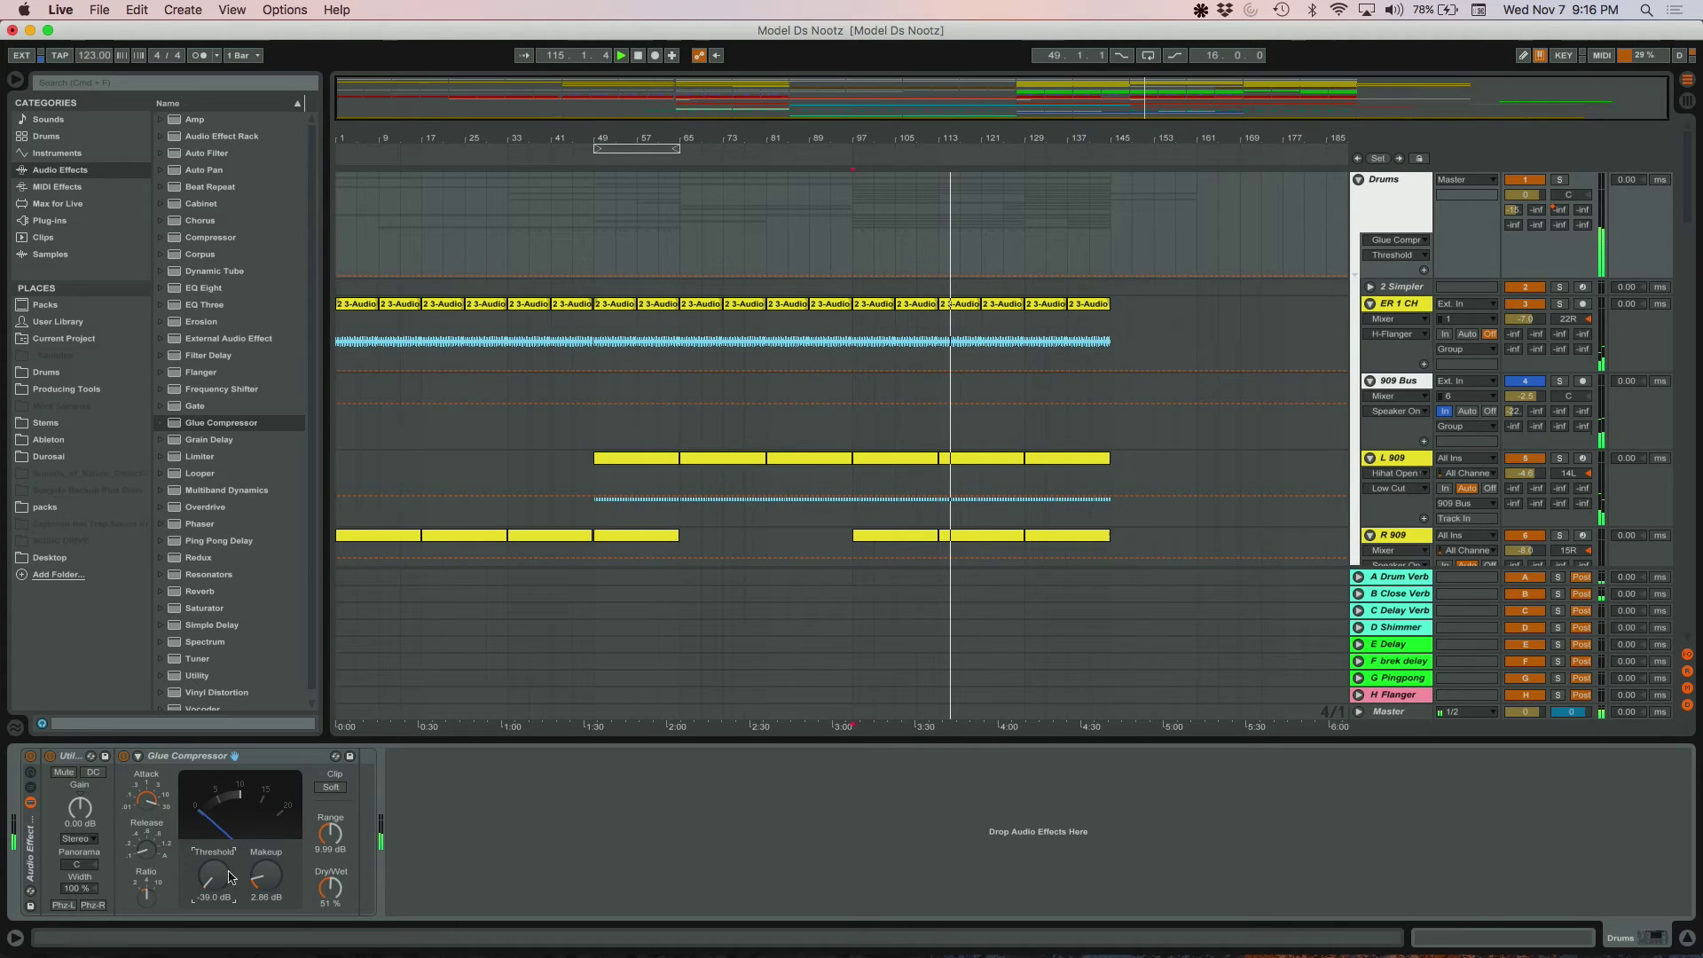
left_click_drag(321, 841, 321, 836)
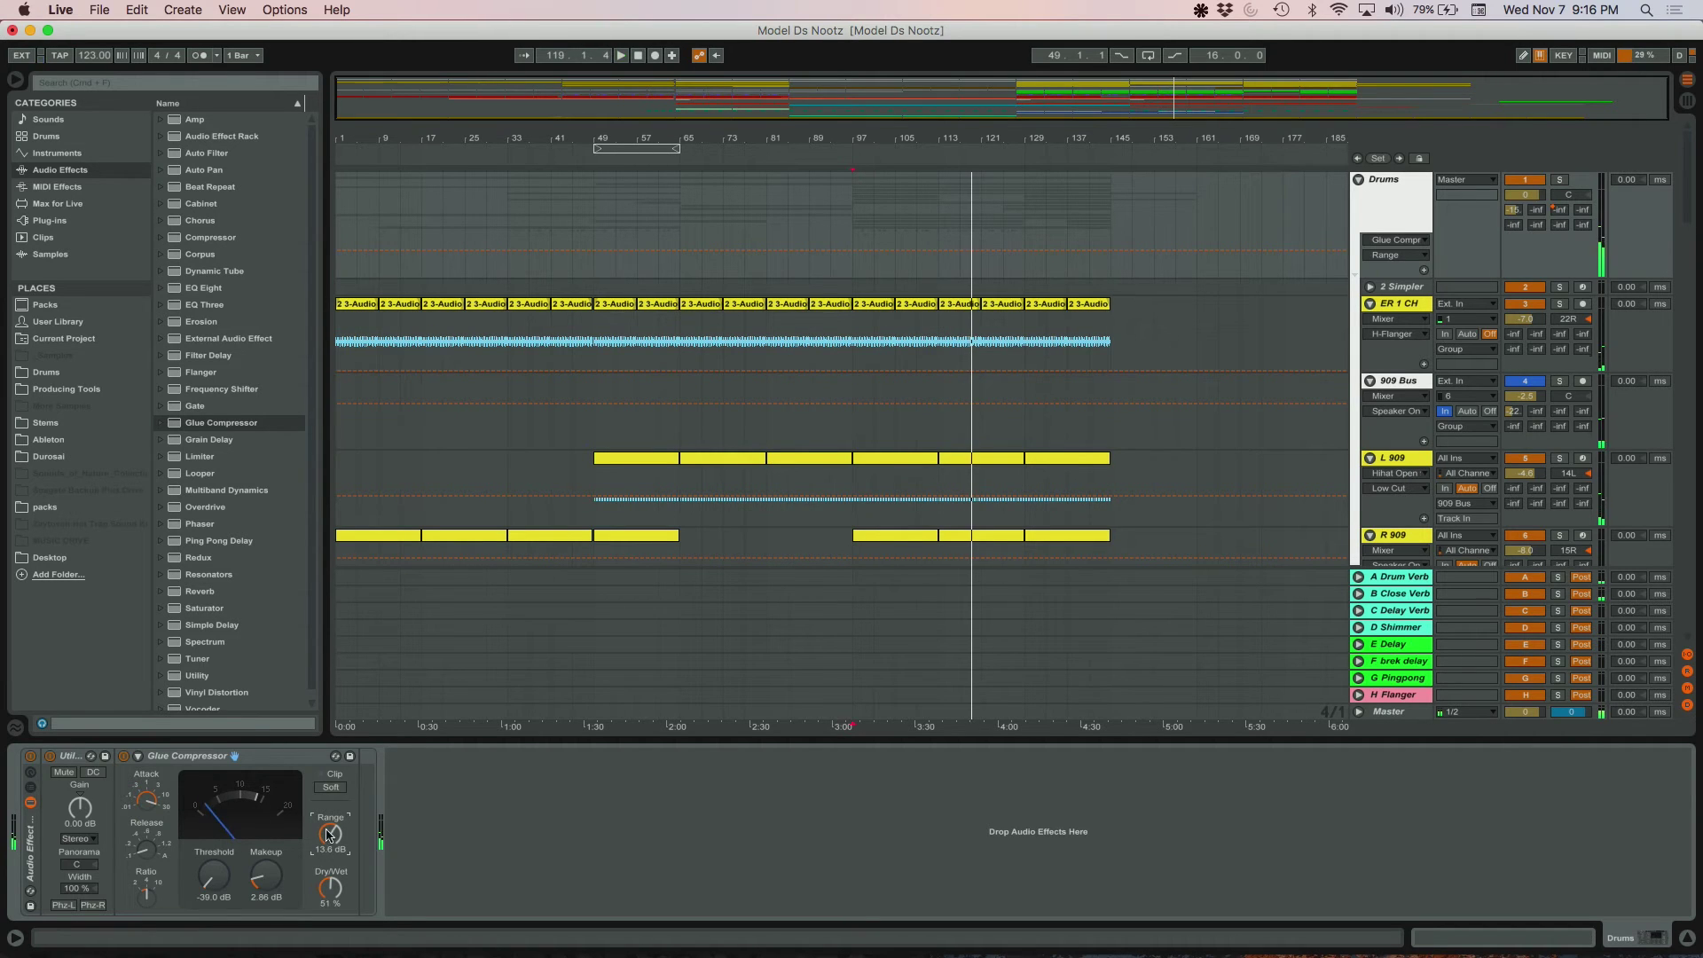
- Compare the drums from bar 97 with the Glue Compressor off and on, raising its makeup to 3.65 dB
key("space")
left_click(124, 756)
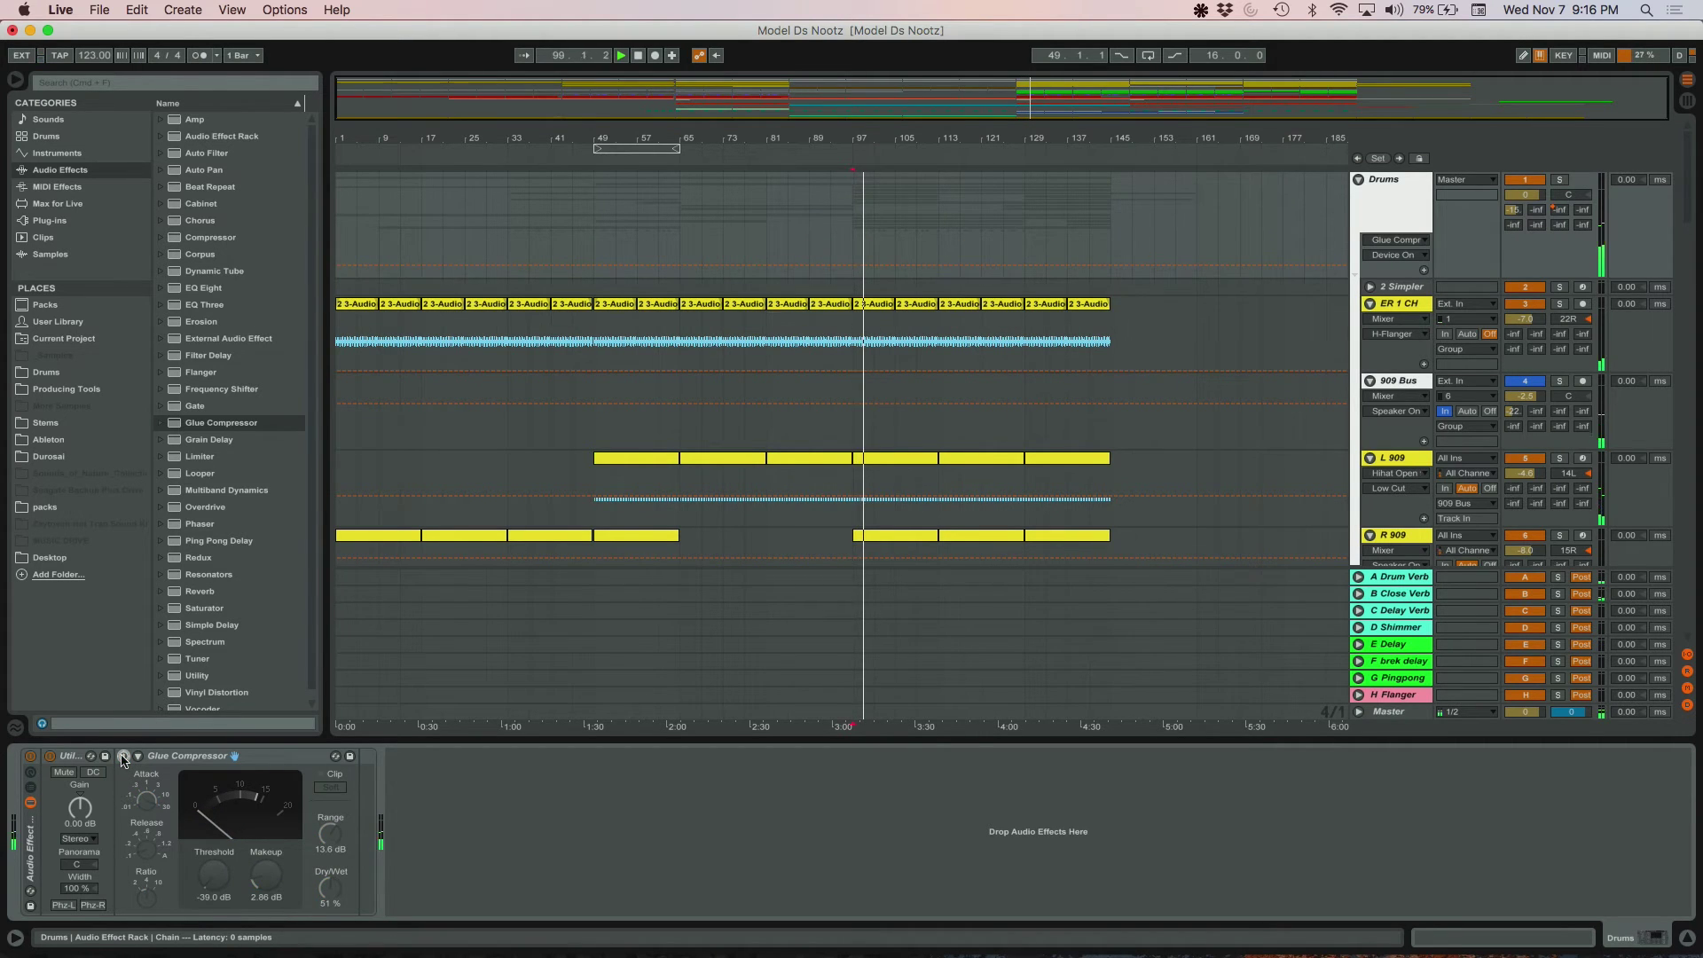
left_click(123, 756)
left_click_drag(280, 880, 279, 873)
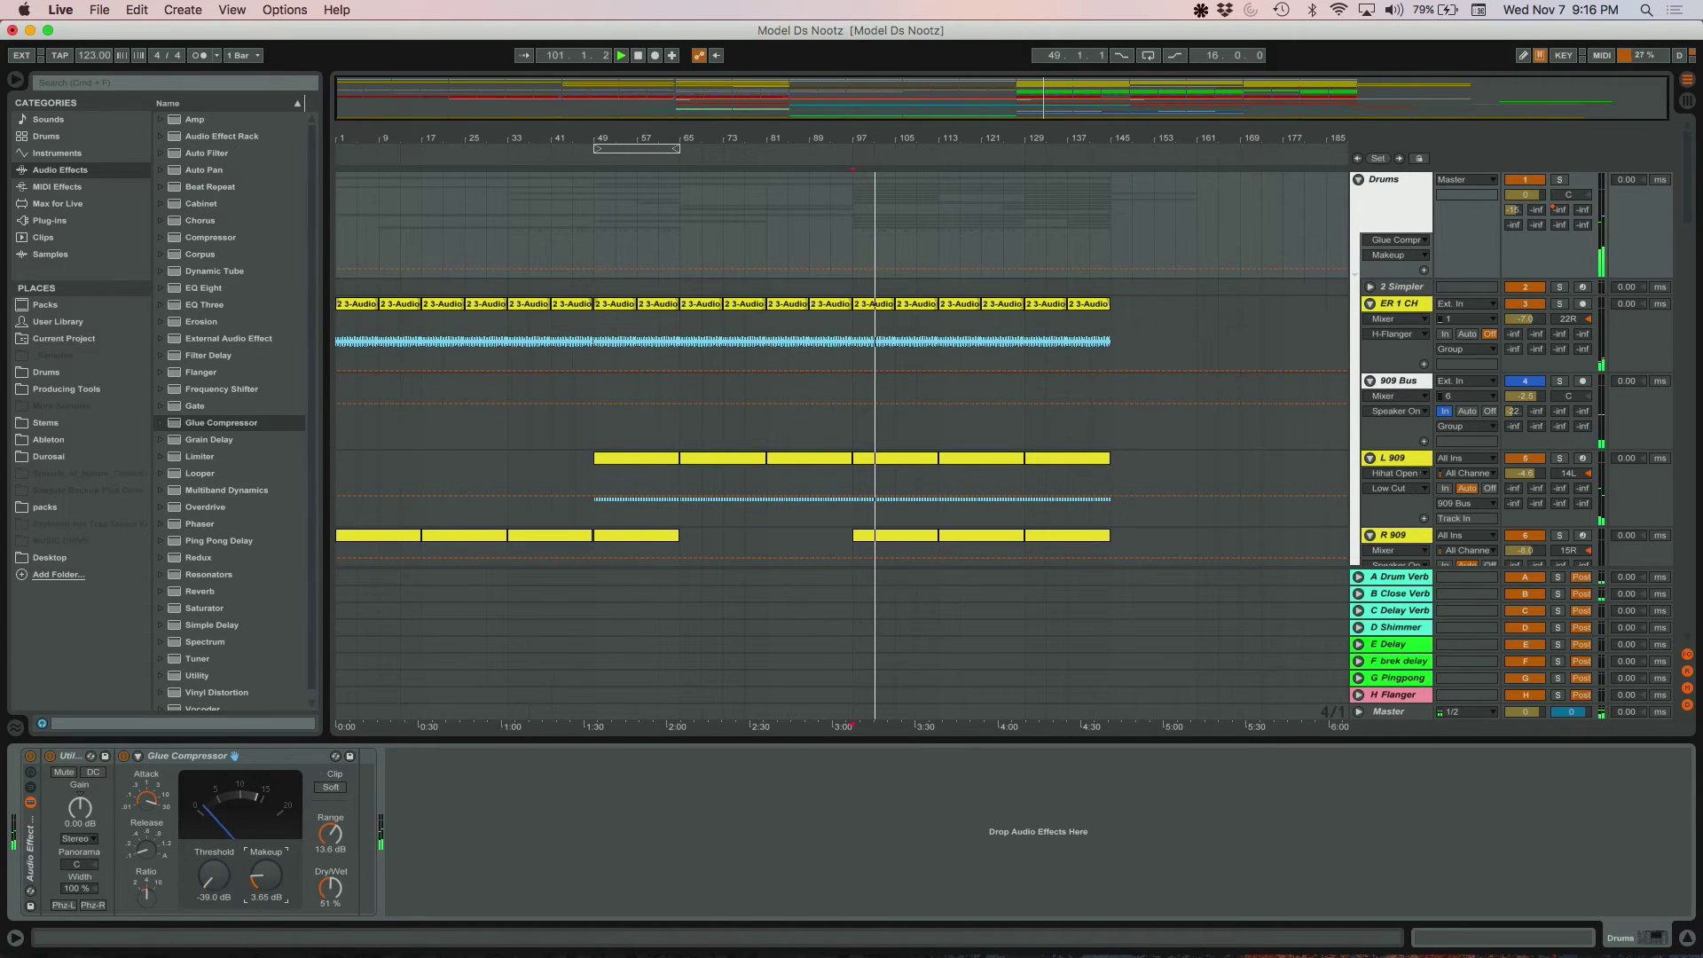
left_click(123, 756)
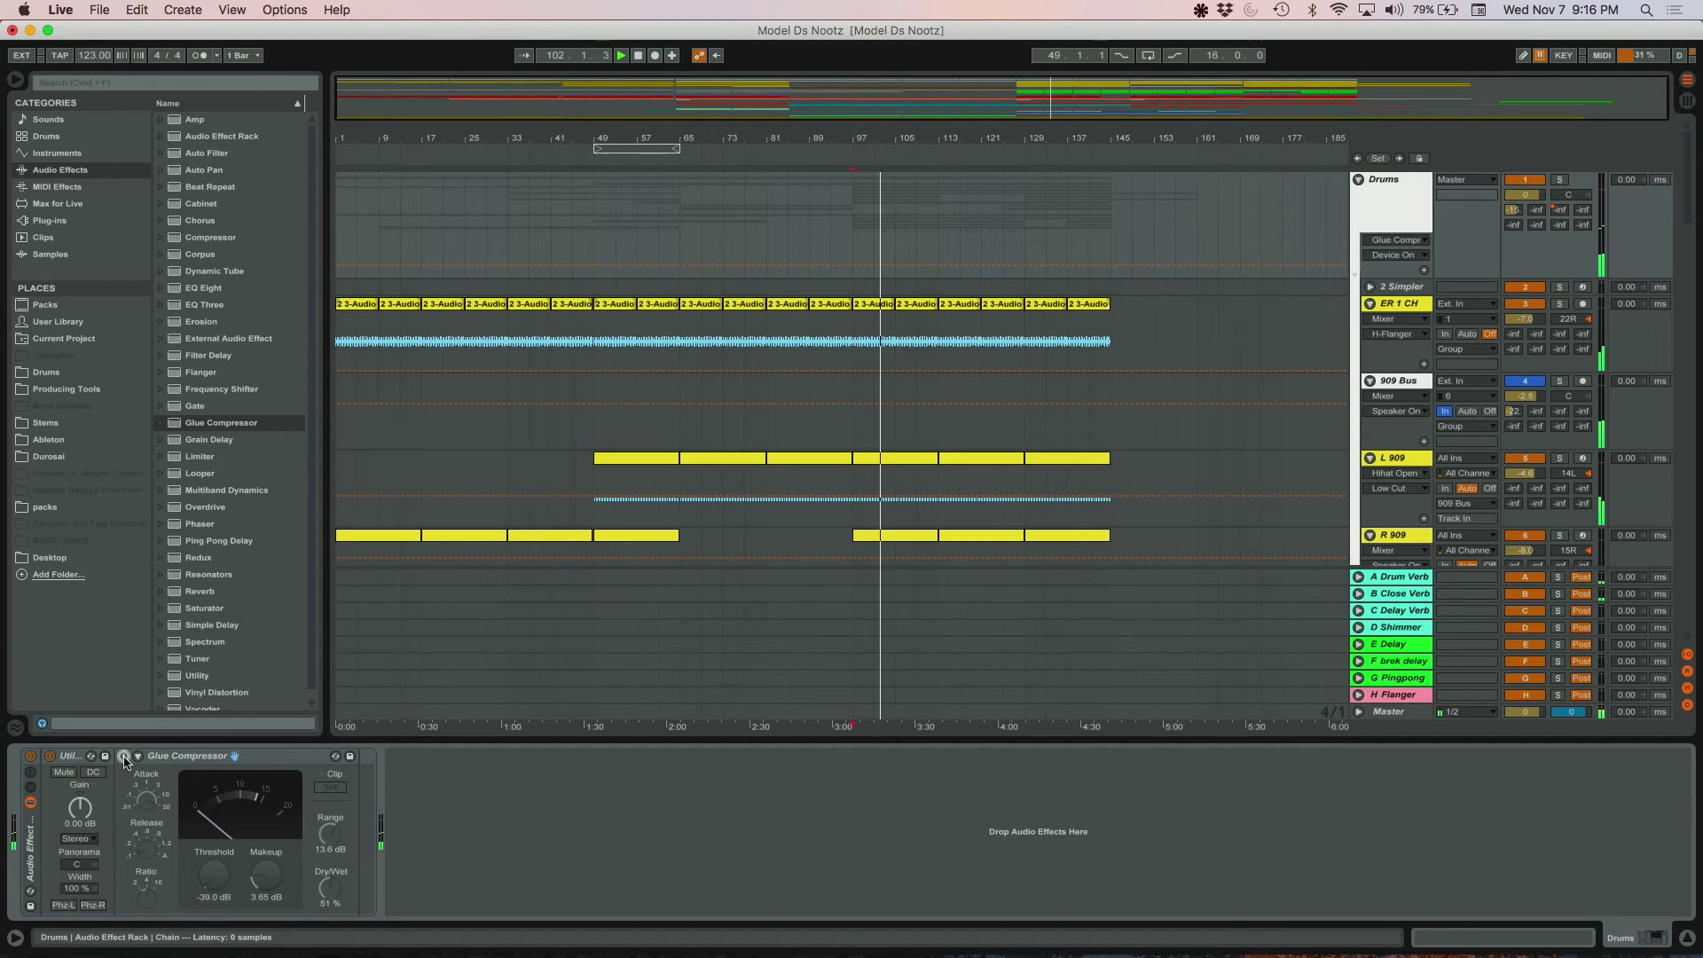
left_click(124, 756)
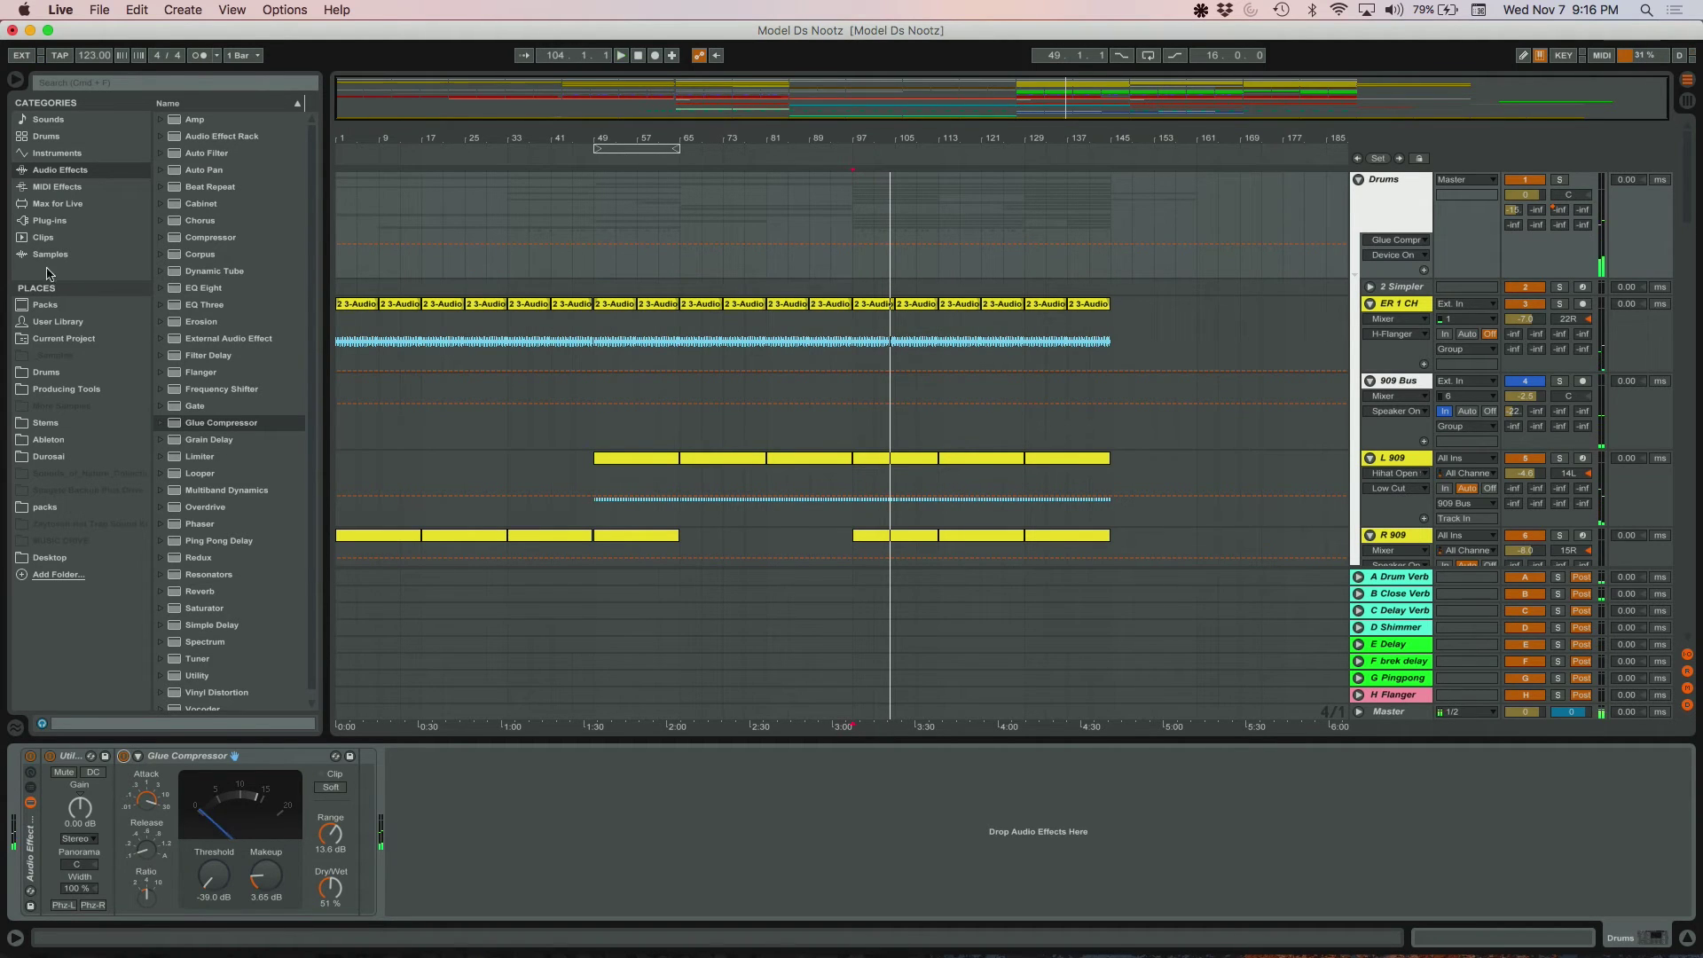
- Add the API-550B Stereo equalizer after the Glue Compressor and boost its high band by 2 dB at 10K
left_click(49, 204)
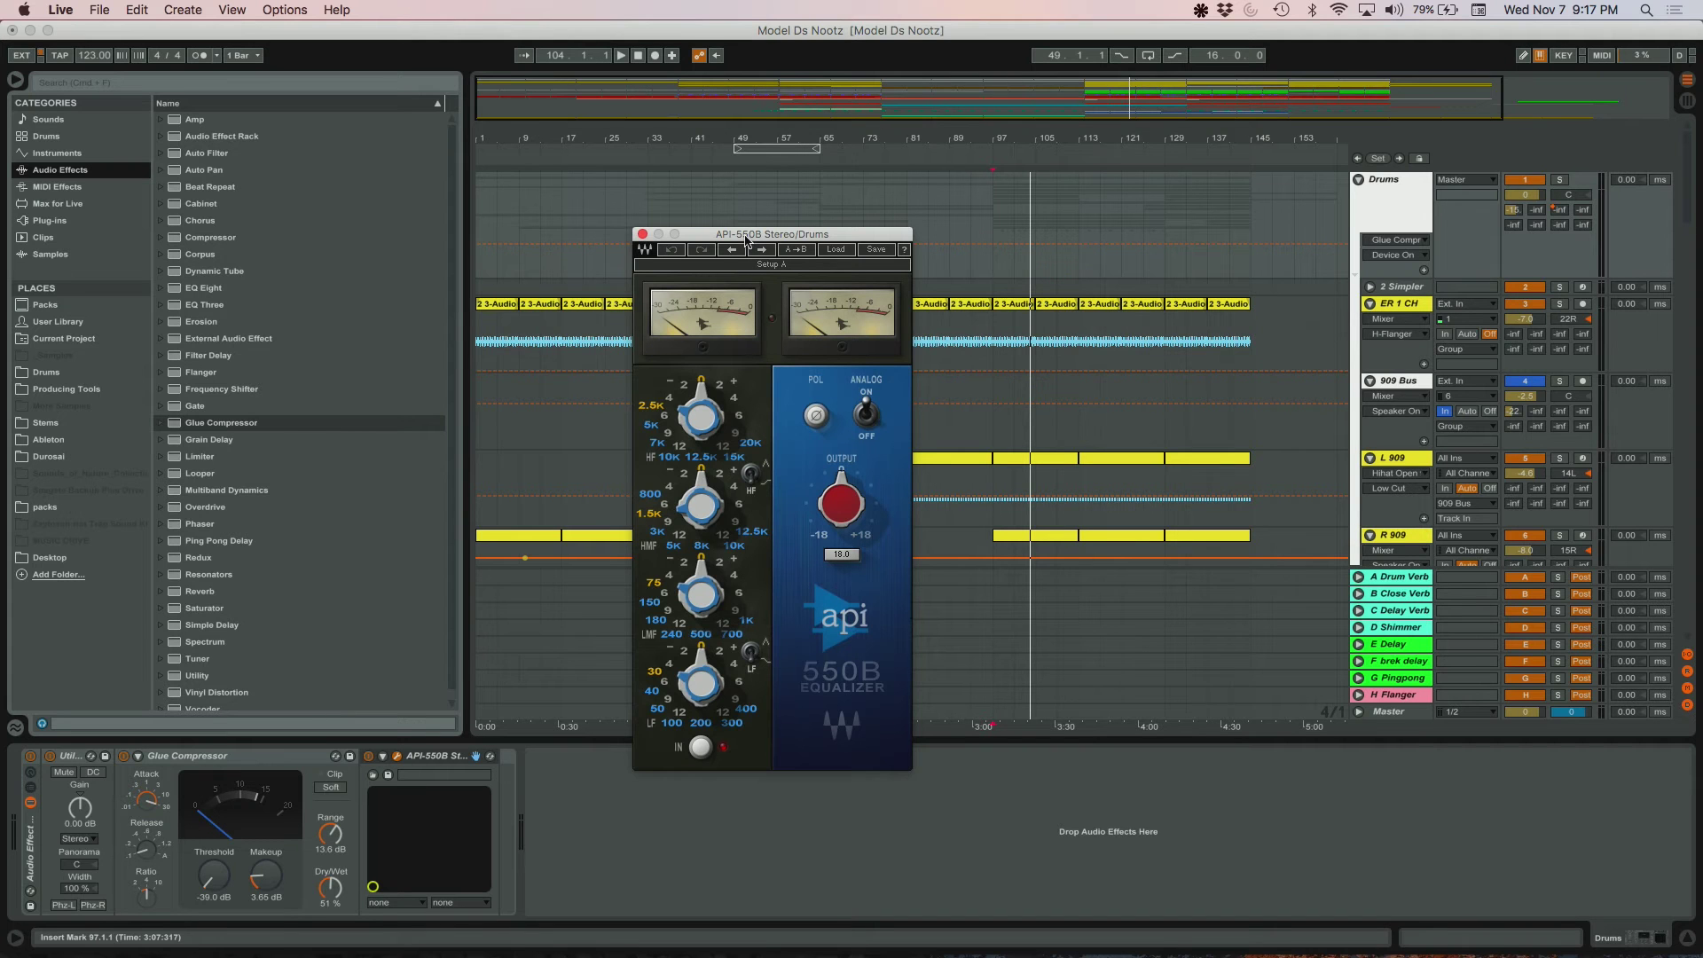
left_click_drag(746, 240, 657, 214)
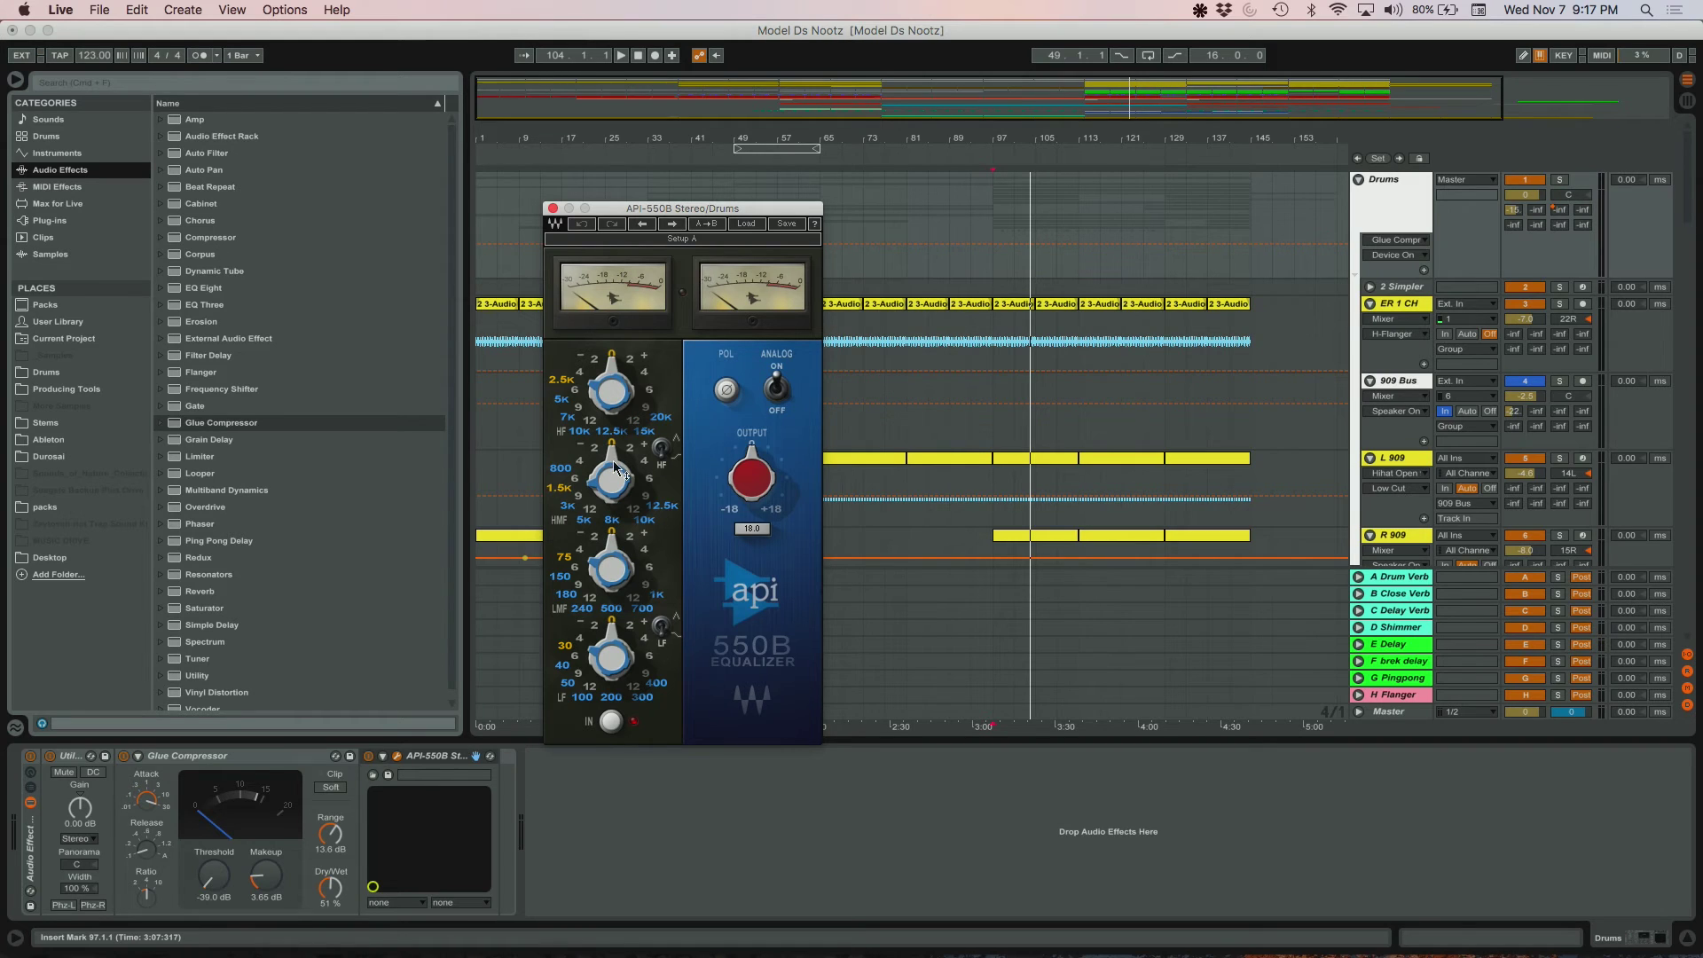
left_click(581, 432)
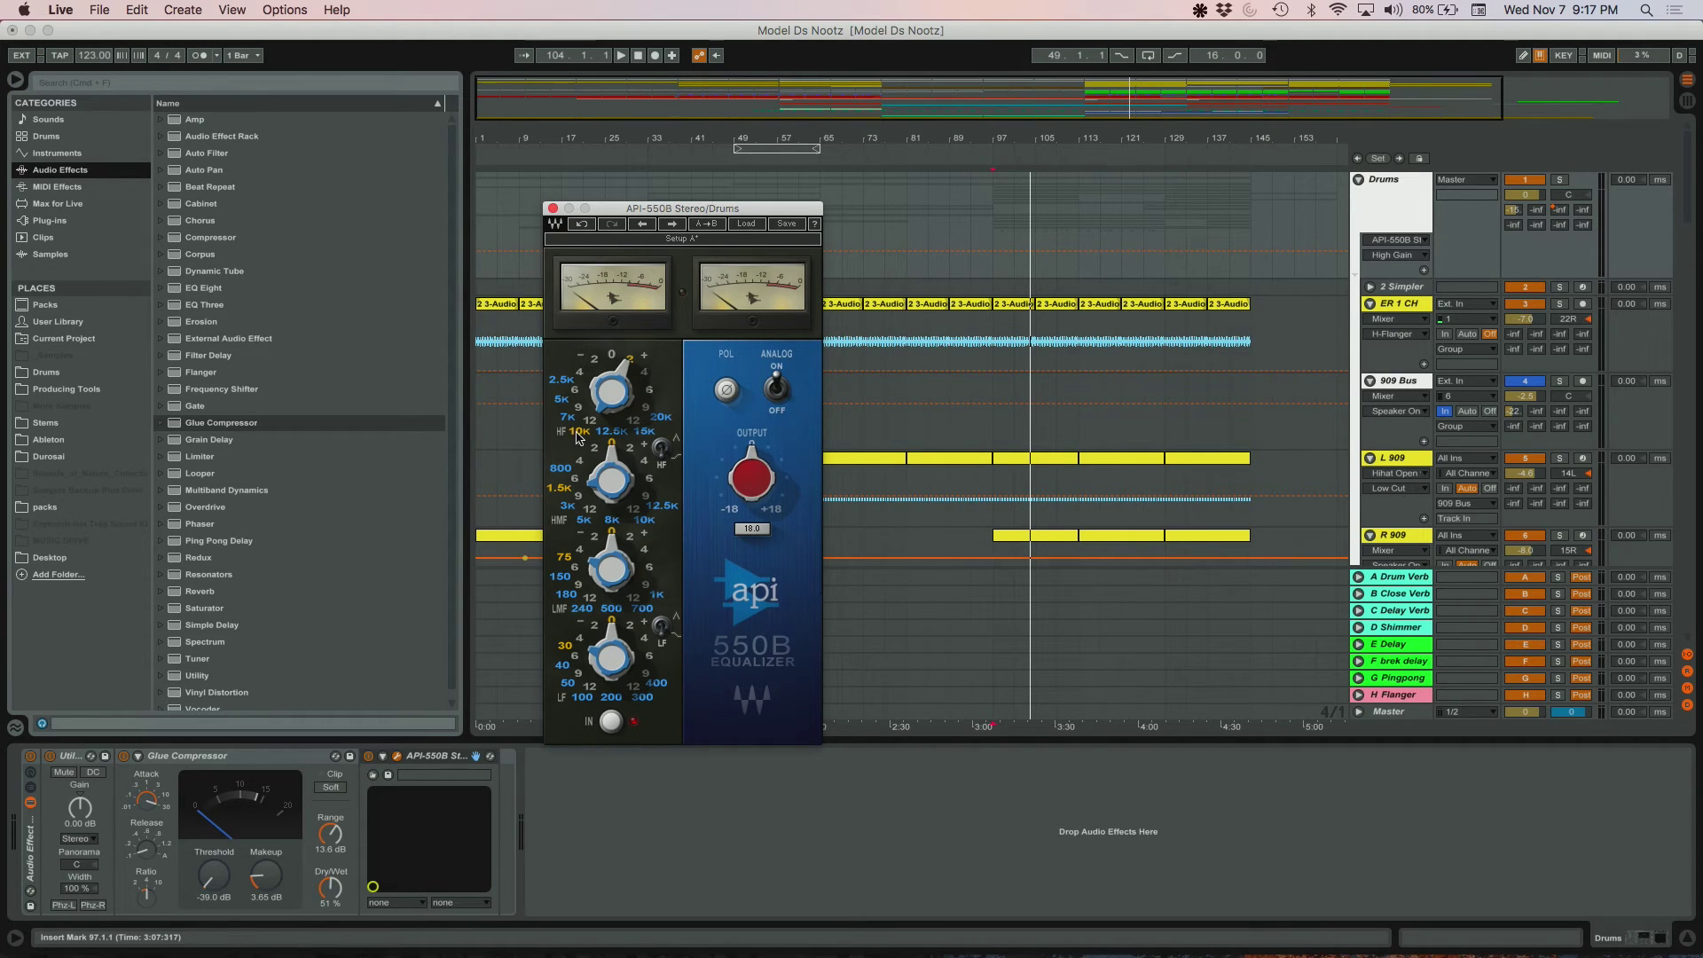
left_click_drag(685, 210, 811, 212)
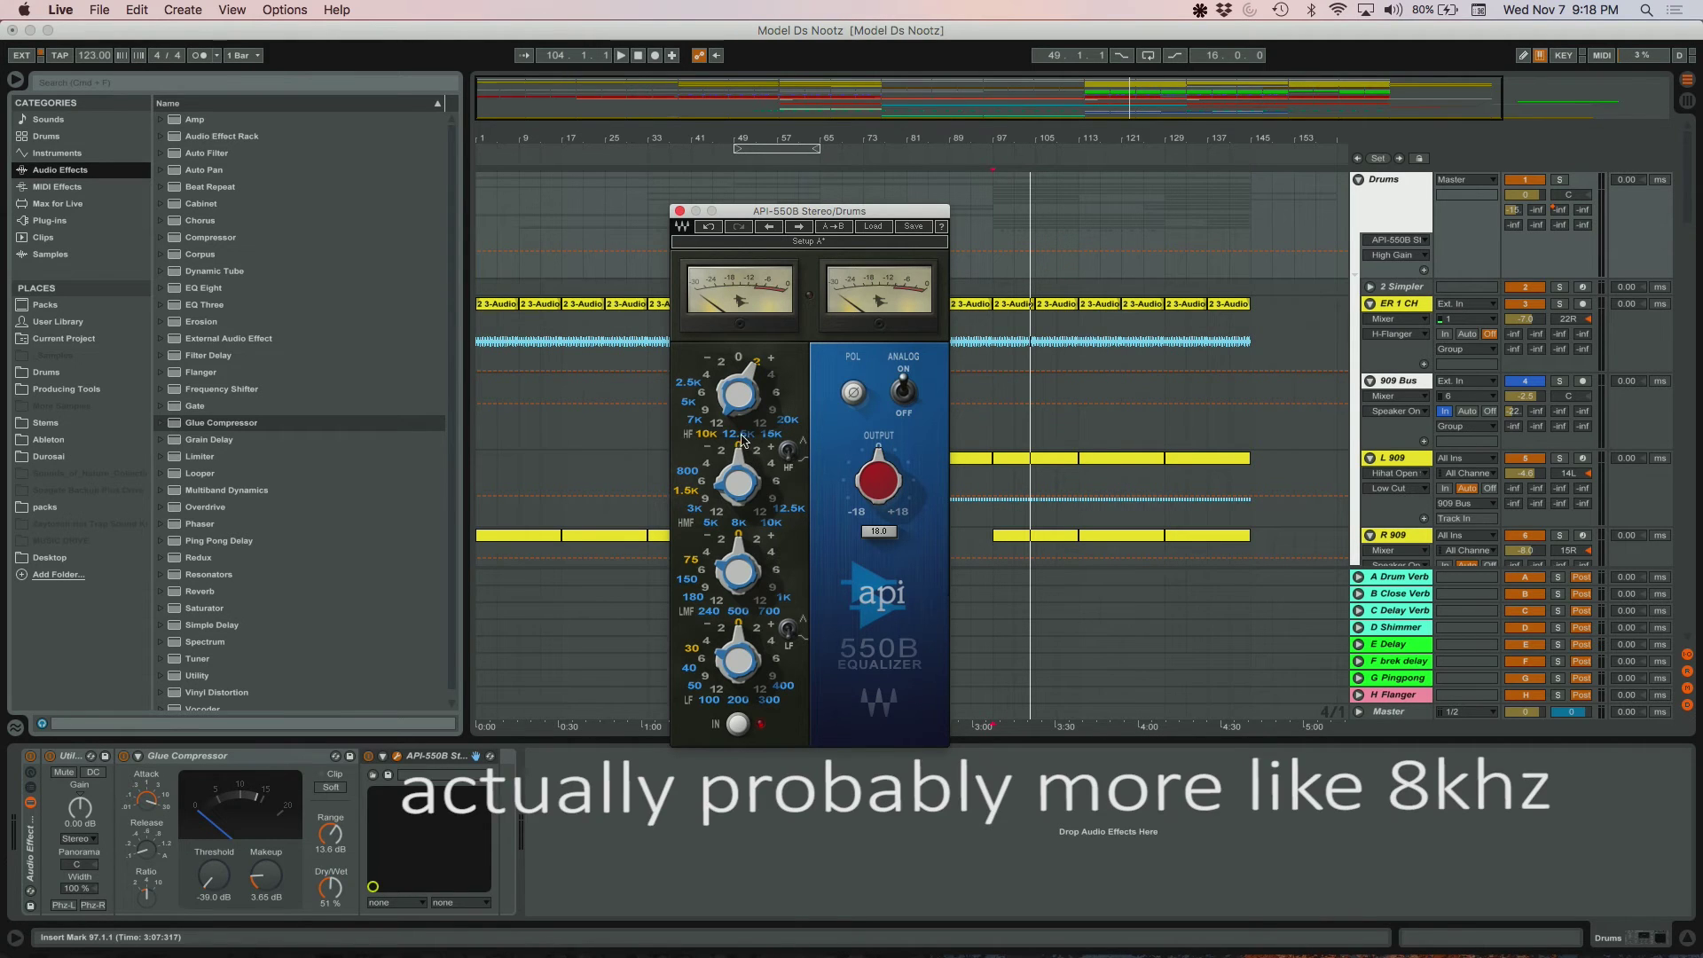
- Play the drums from bar 97, set the API-550B's output to 7.2, and compare the sound with the equalizer bypassed
key("space")
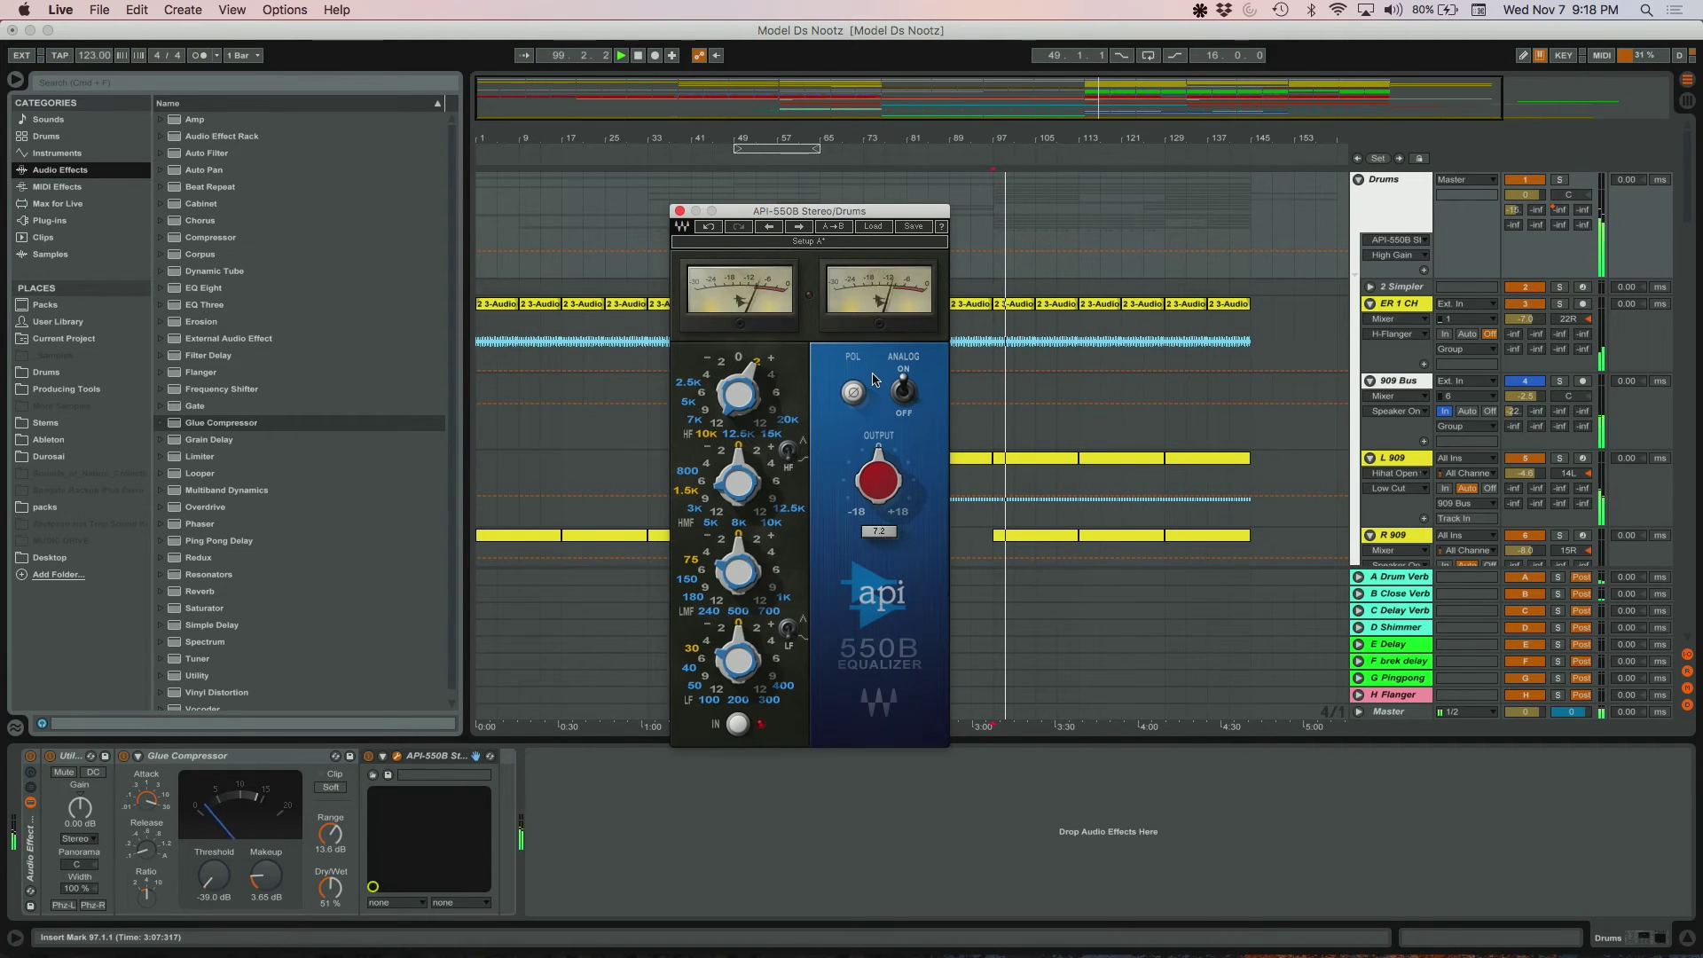
left_click(370, 758)
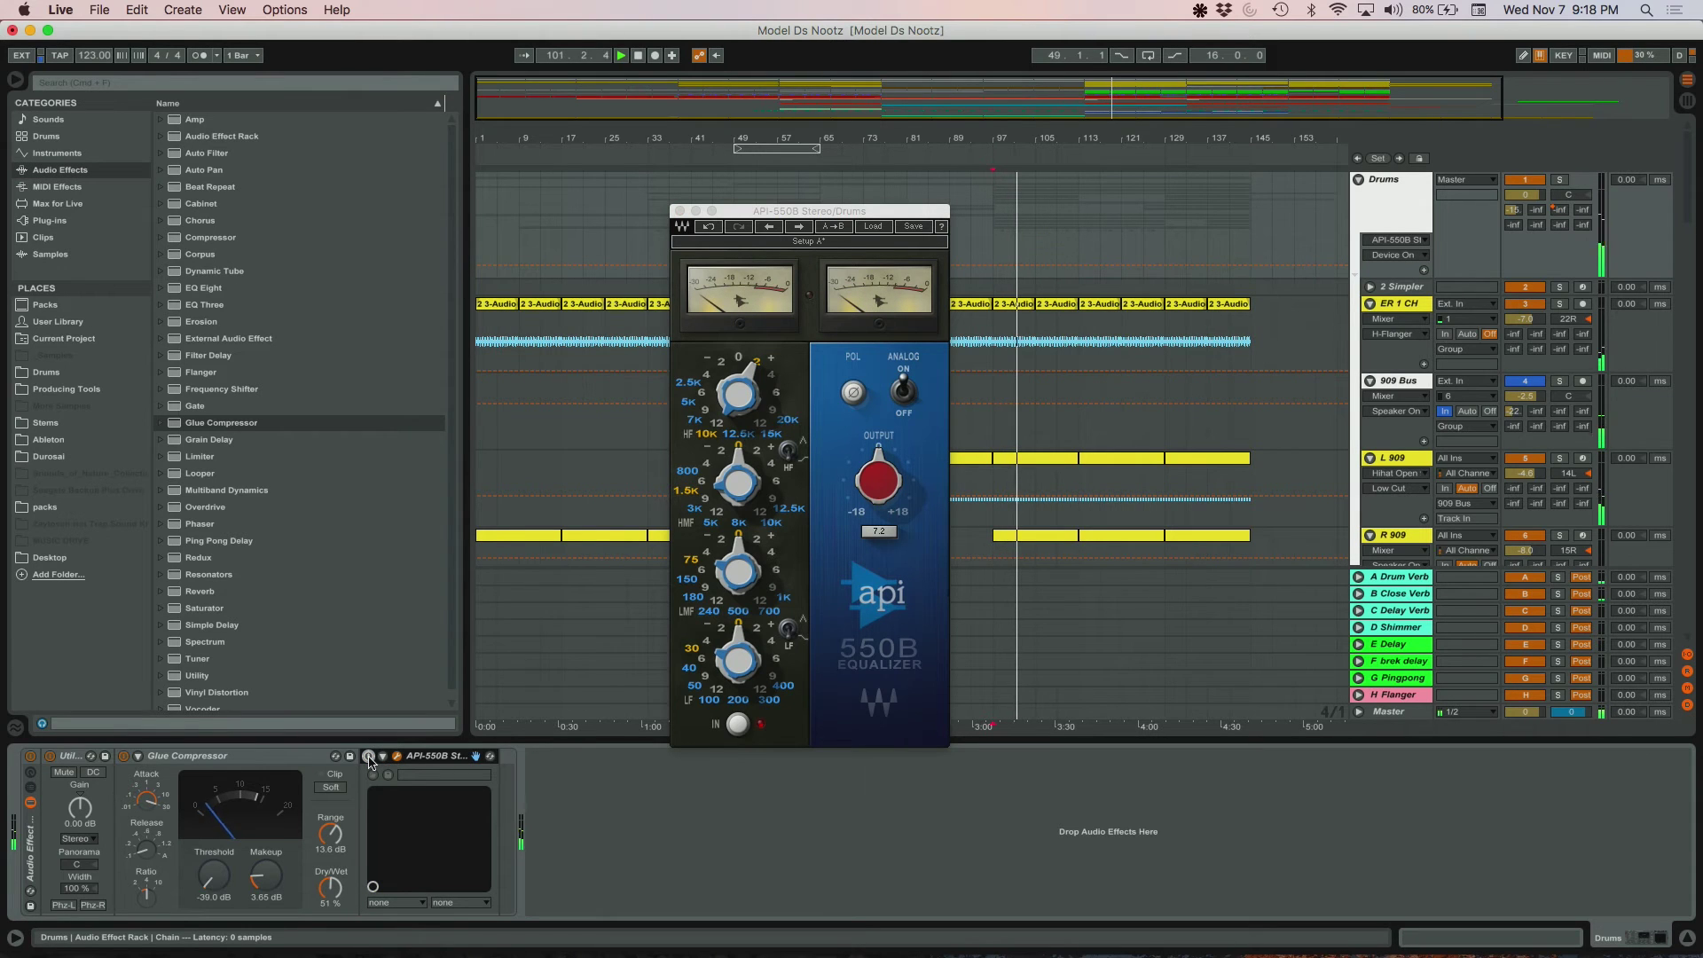
left_click(369, 759)
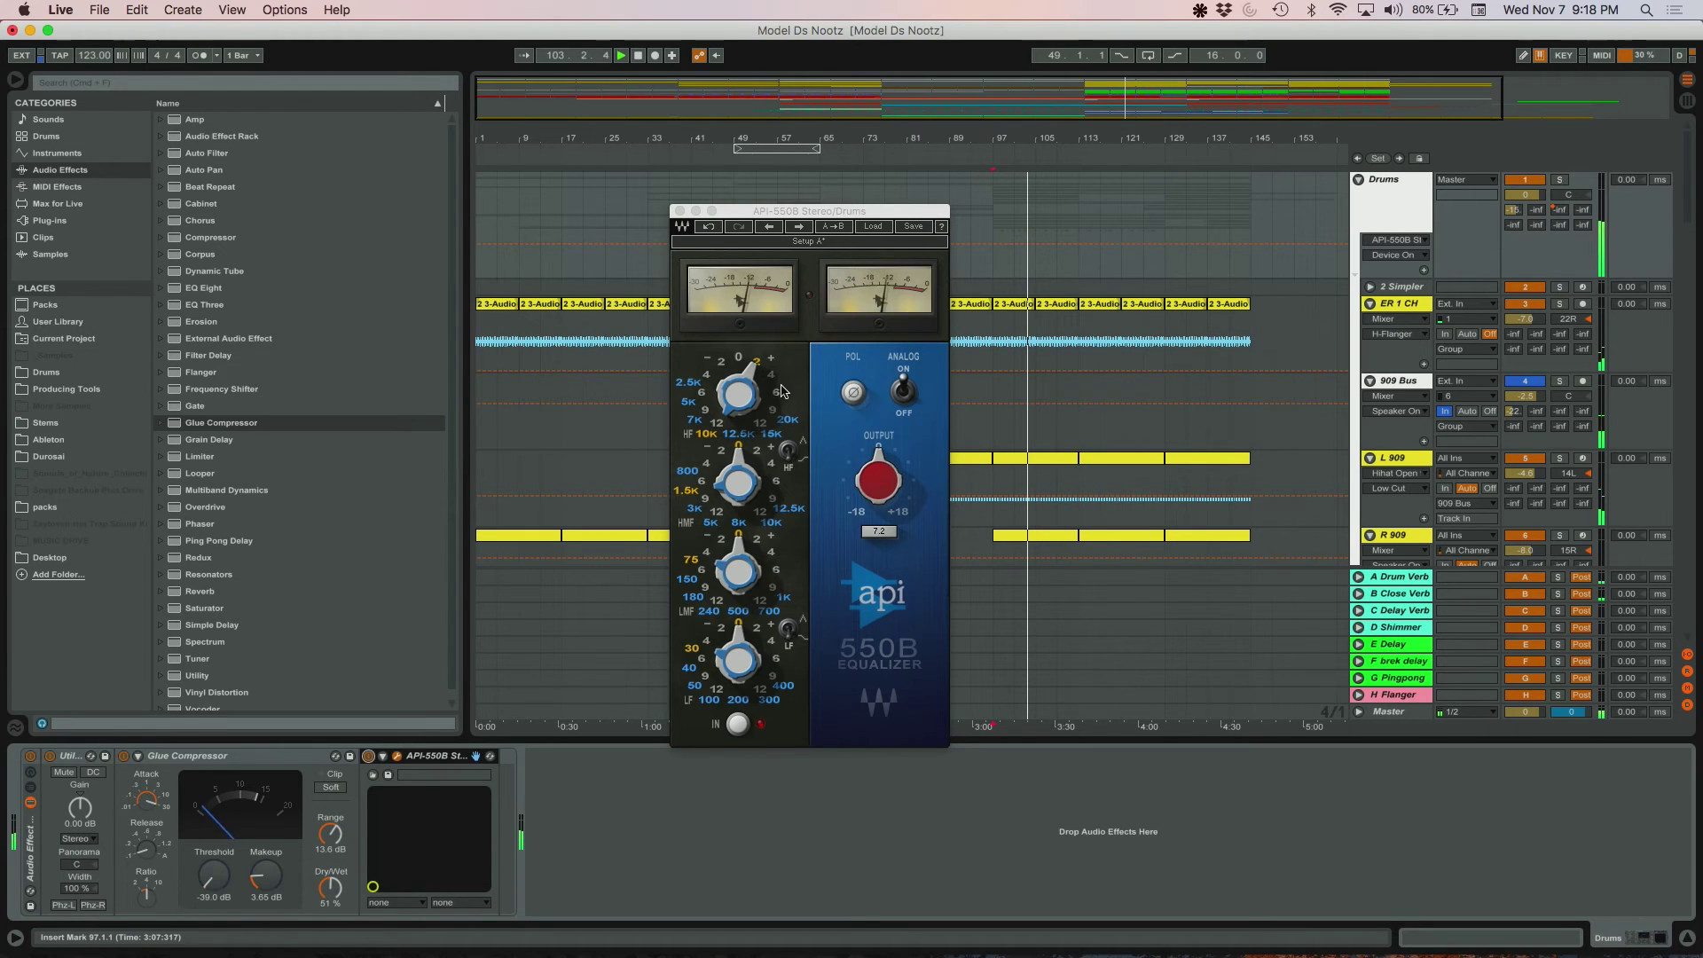
- Boost the API-550B's high-mid band by 2 dB and set its output to 6.0
left_click(761, 458)
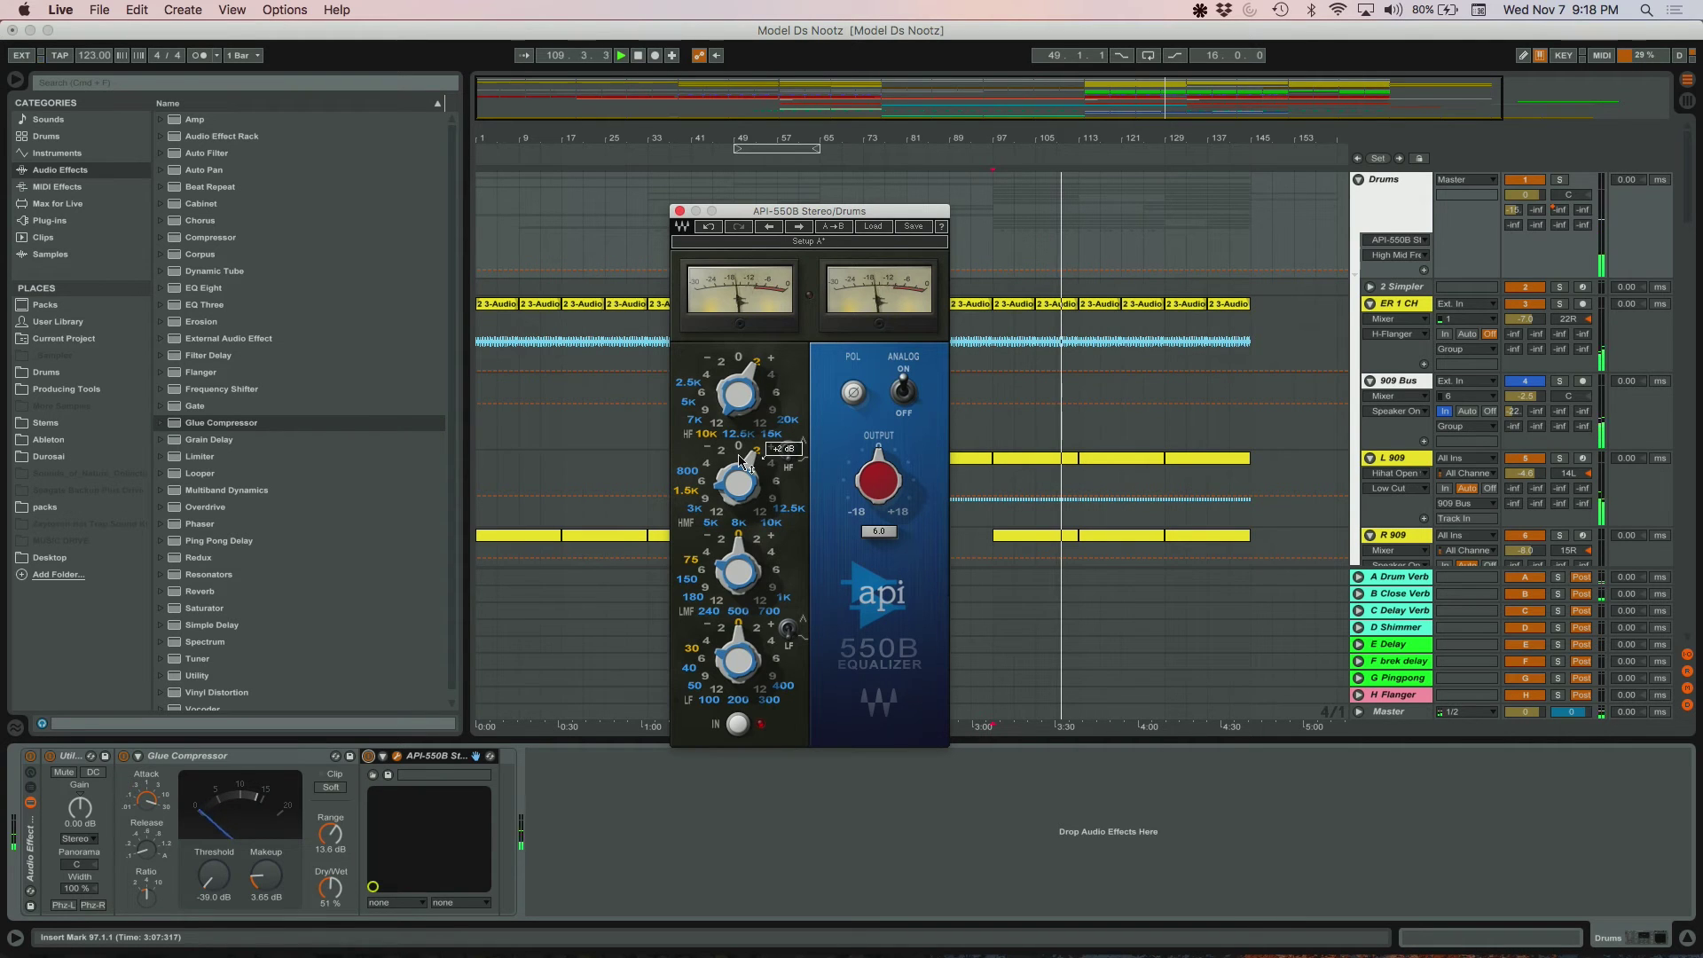
left_click_drag(878, 215, 867, 383)
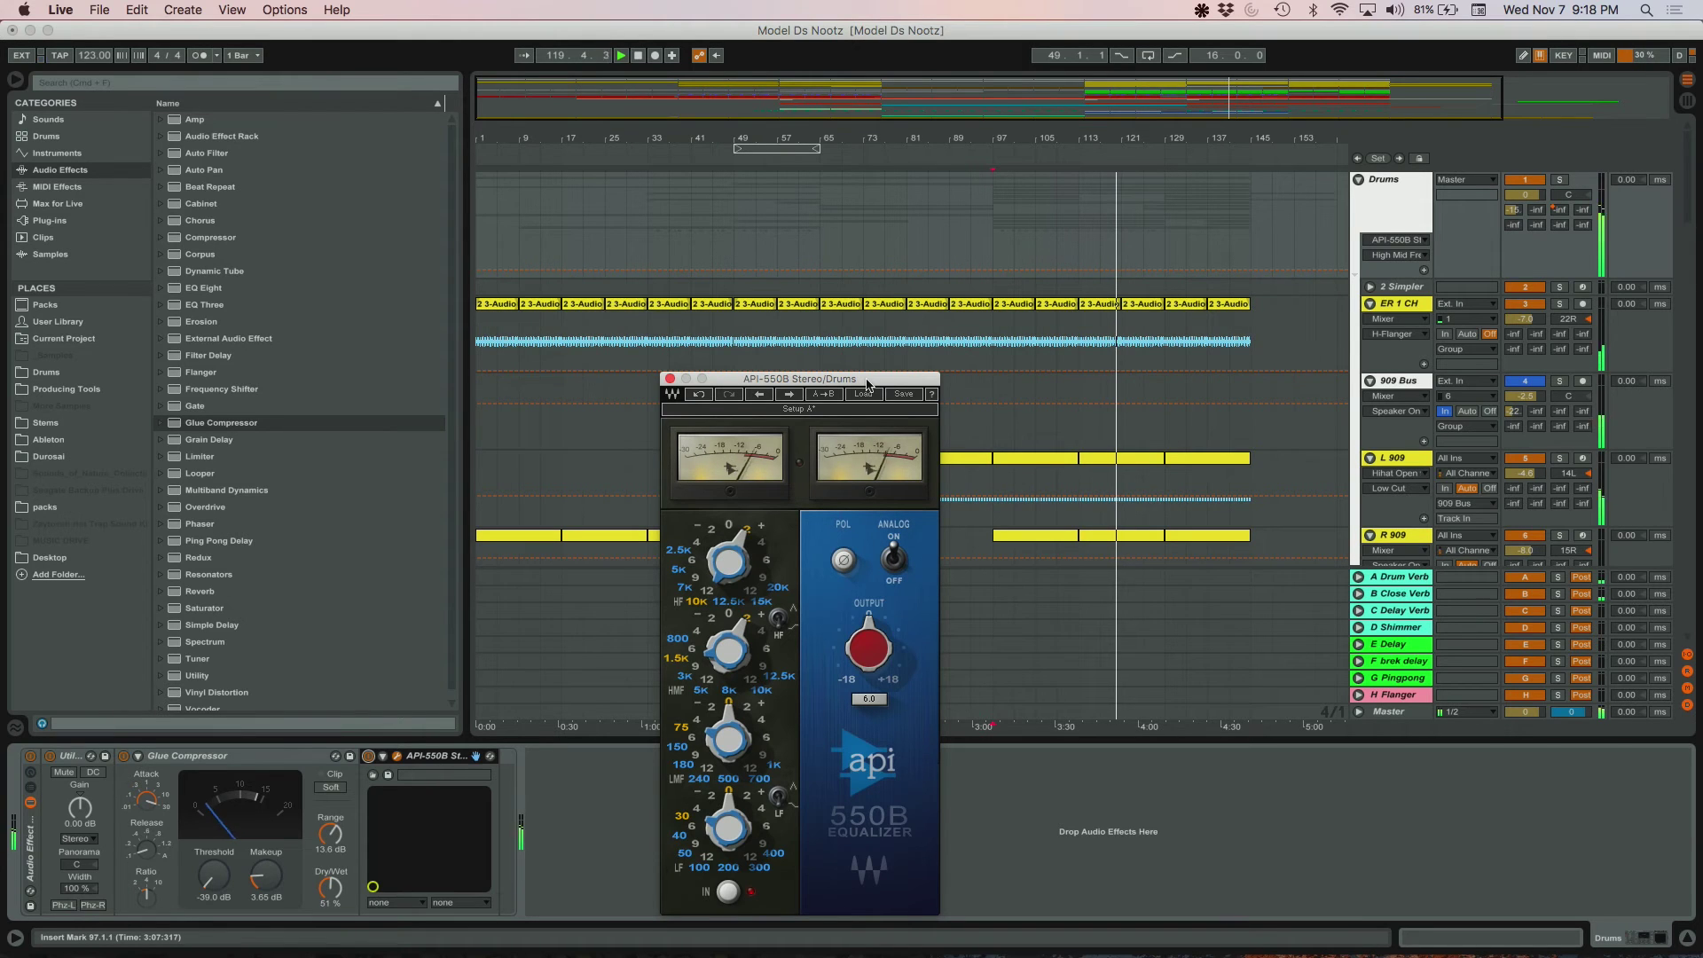
left_click_drag(858, 382, 856, 421)
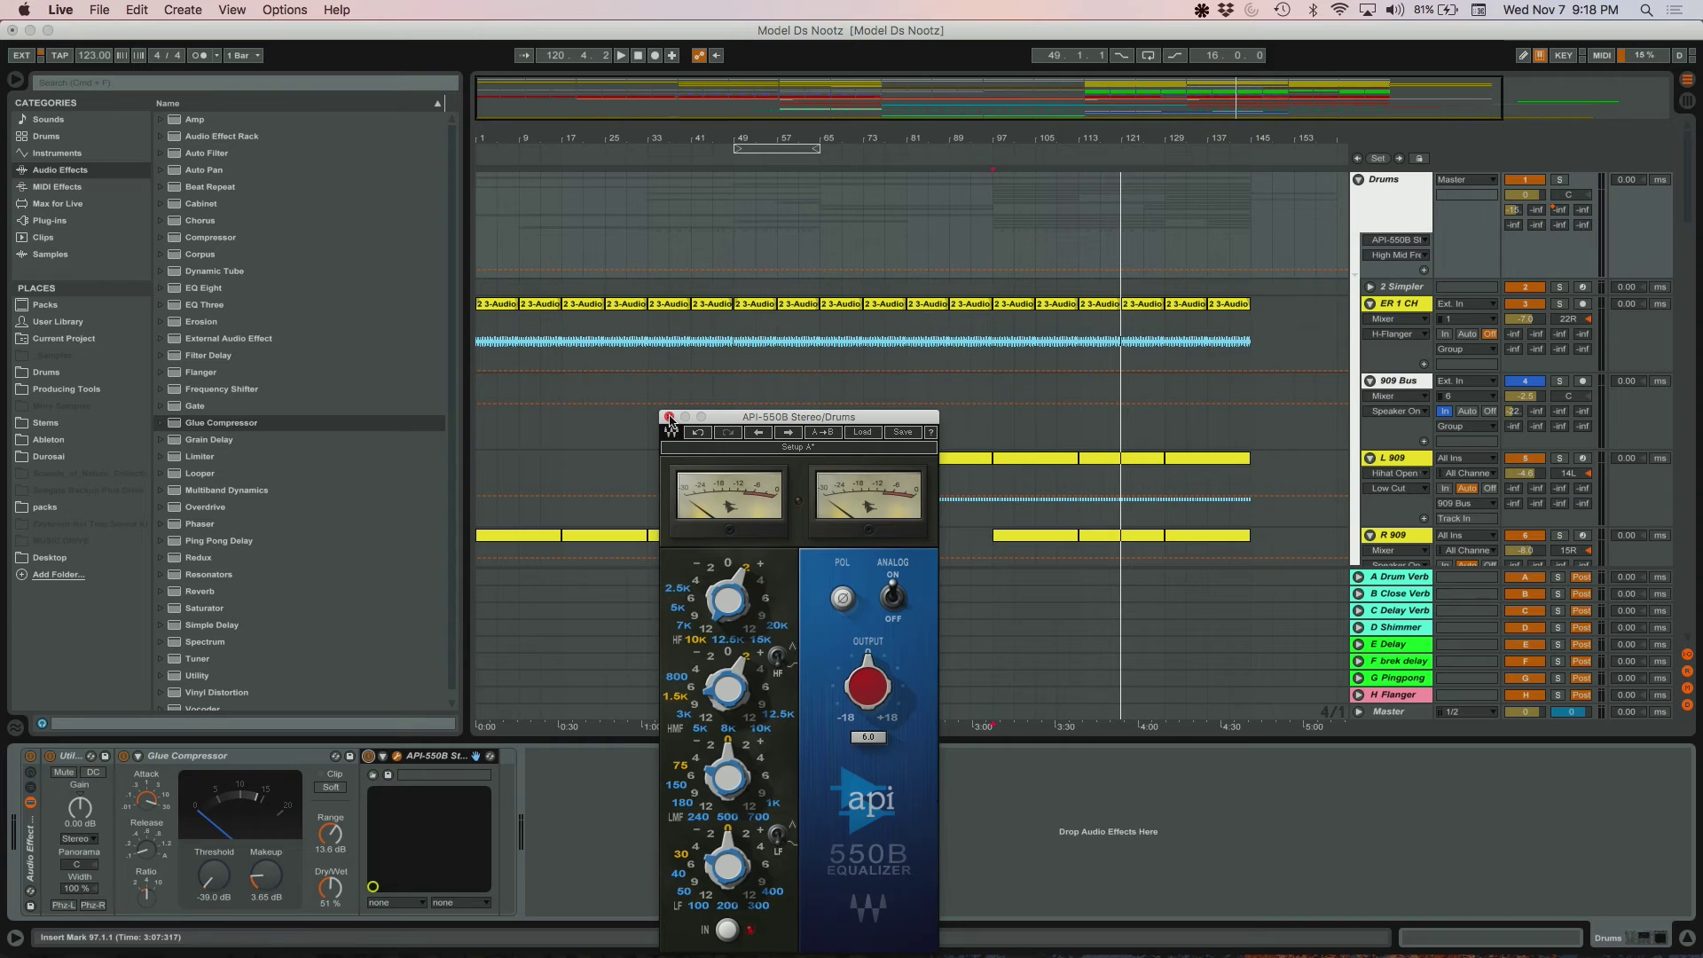
left_click_drag(773, 417, 770, 338)
- Play from bar 69, set the API-550B's output to 7.0, compare it with bypass, and close the plug-in window
left_click(842, 227)
key("space")
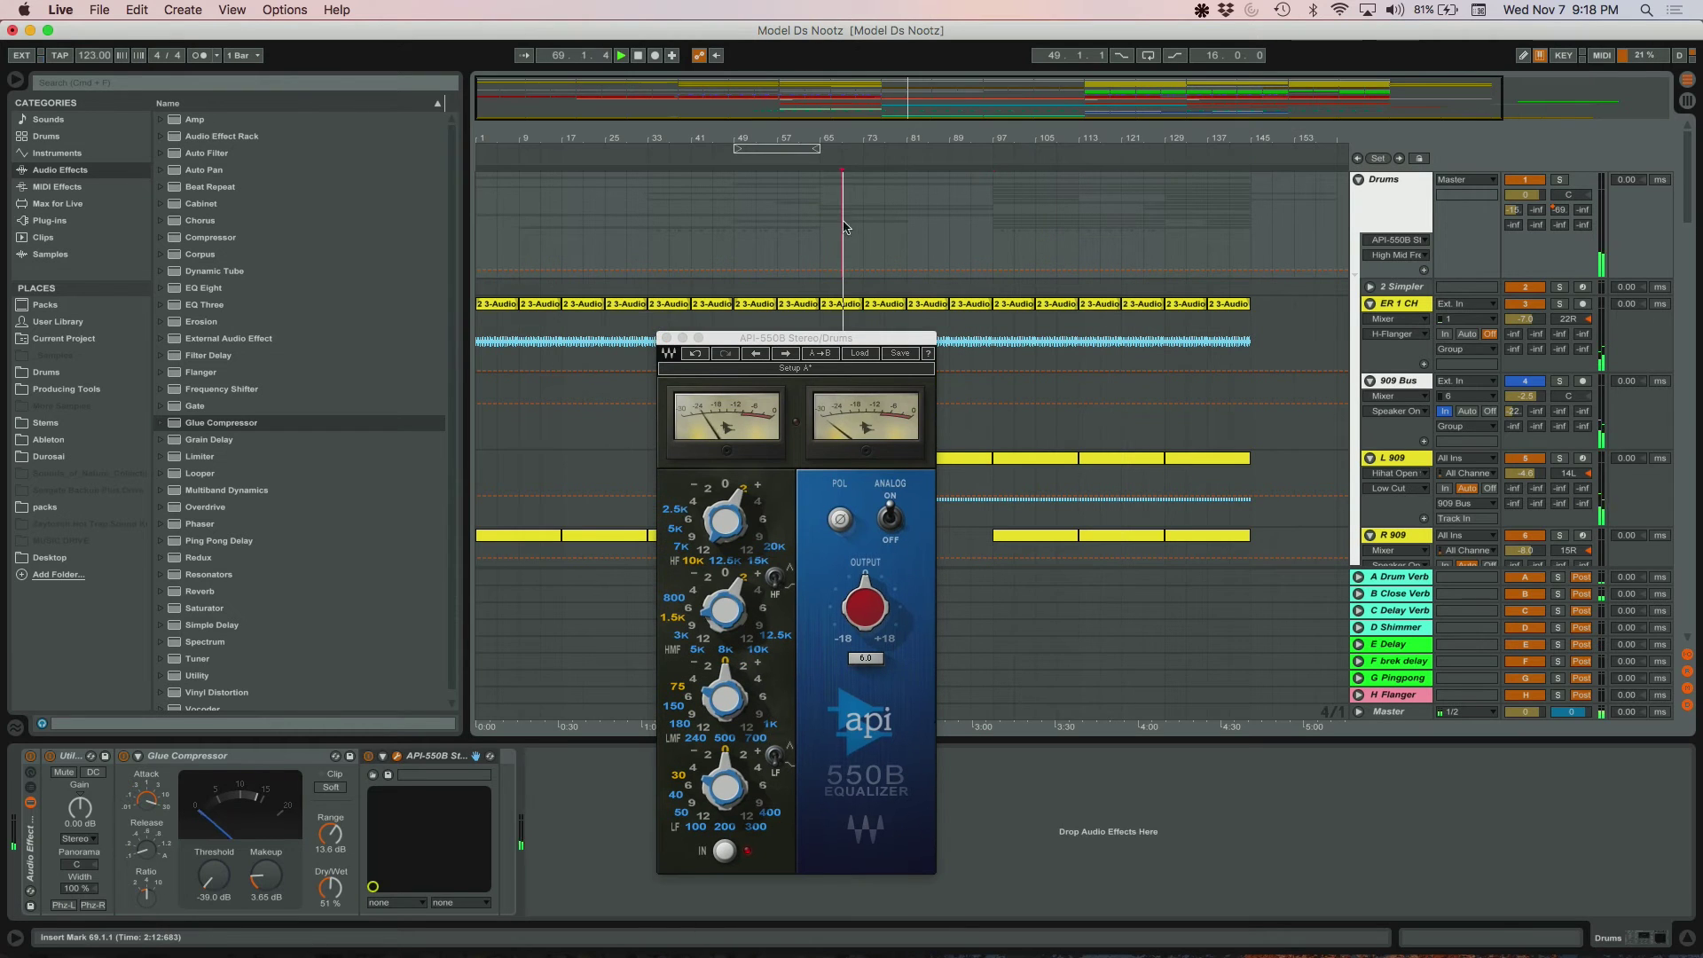
left_click_drag(863, 605, 863, 610)
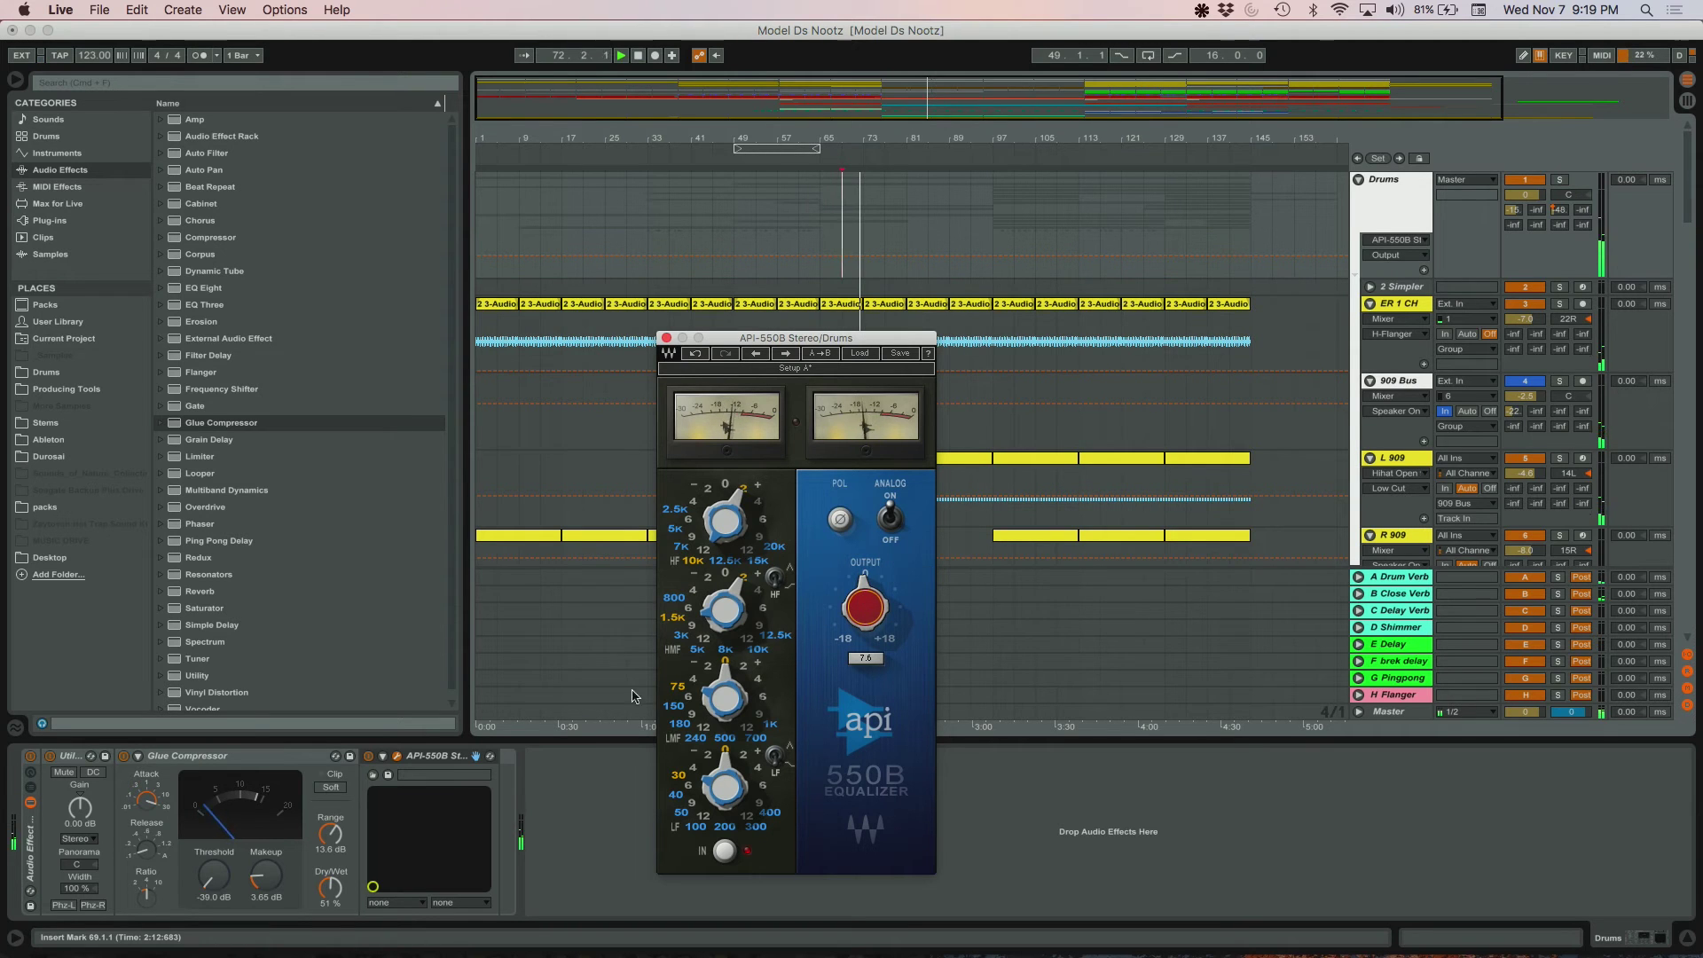
left_click(369, 757)
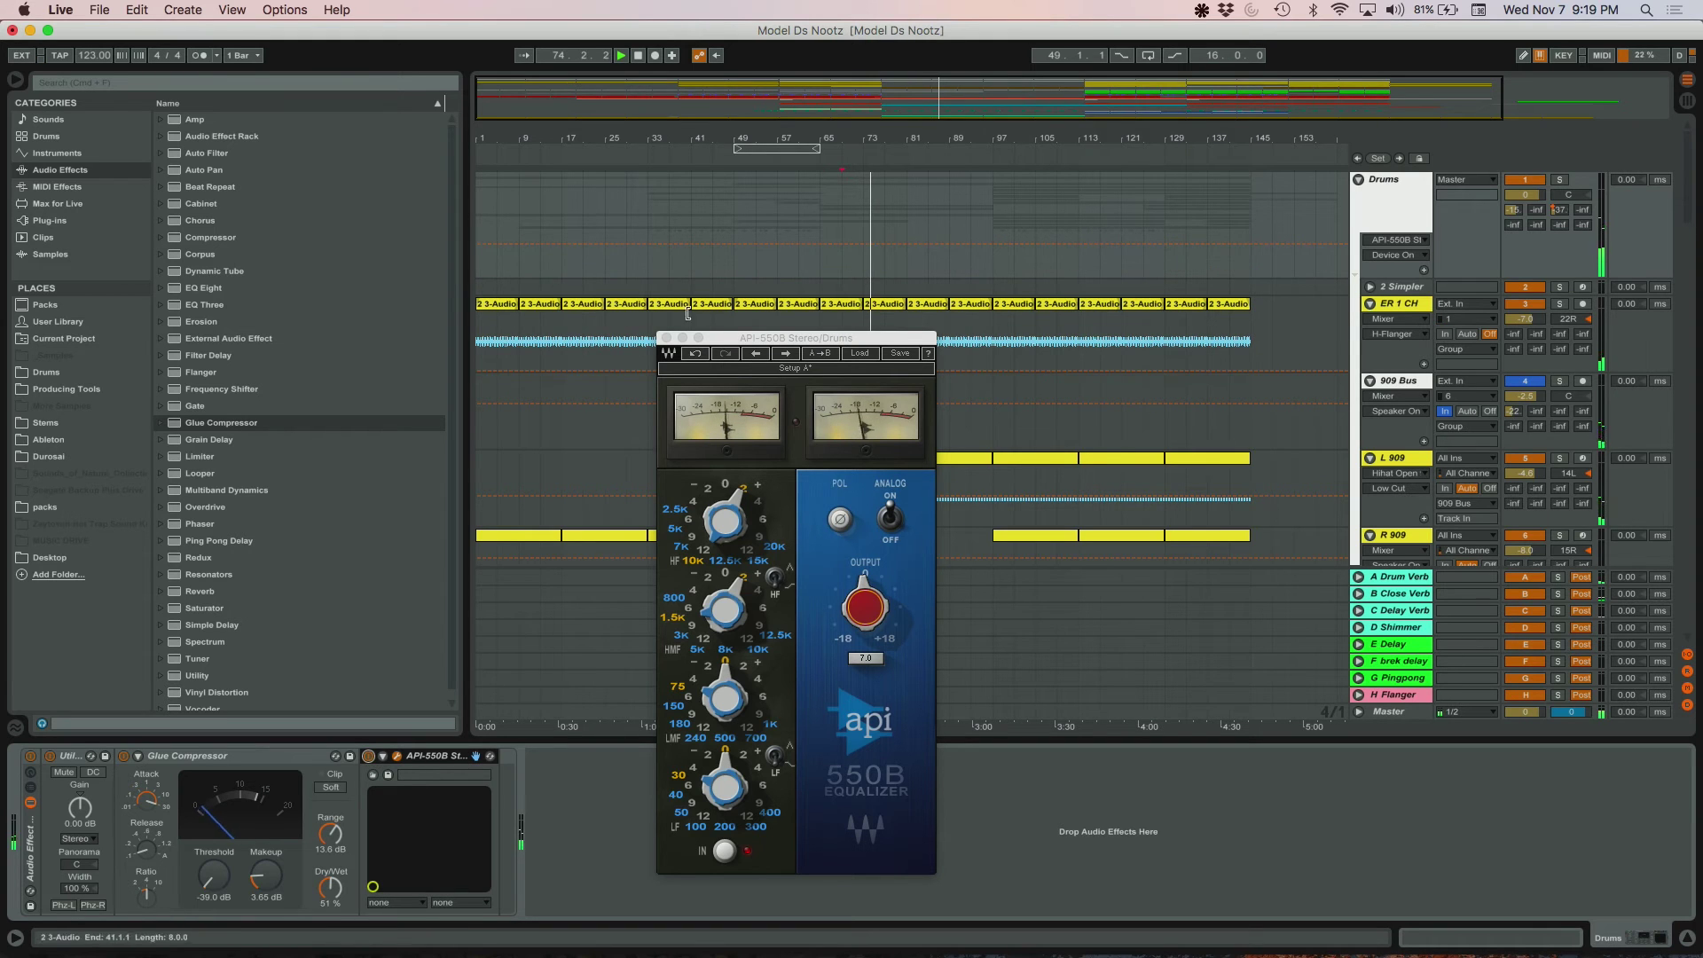
left_click(666, 338)
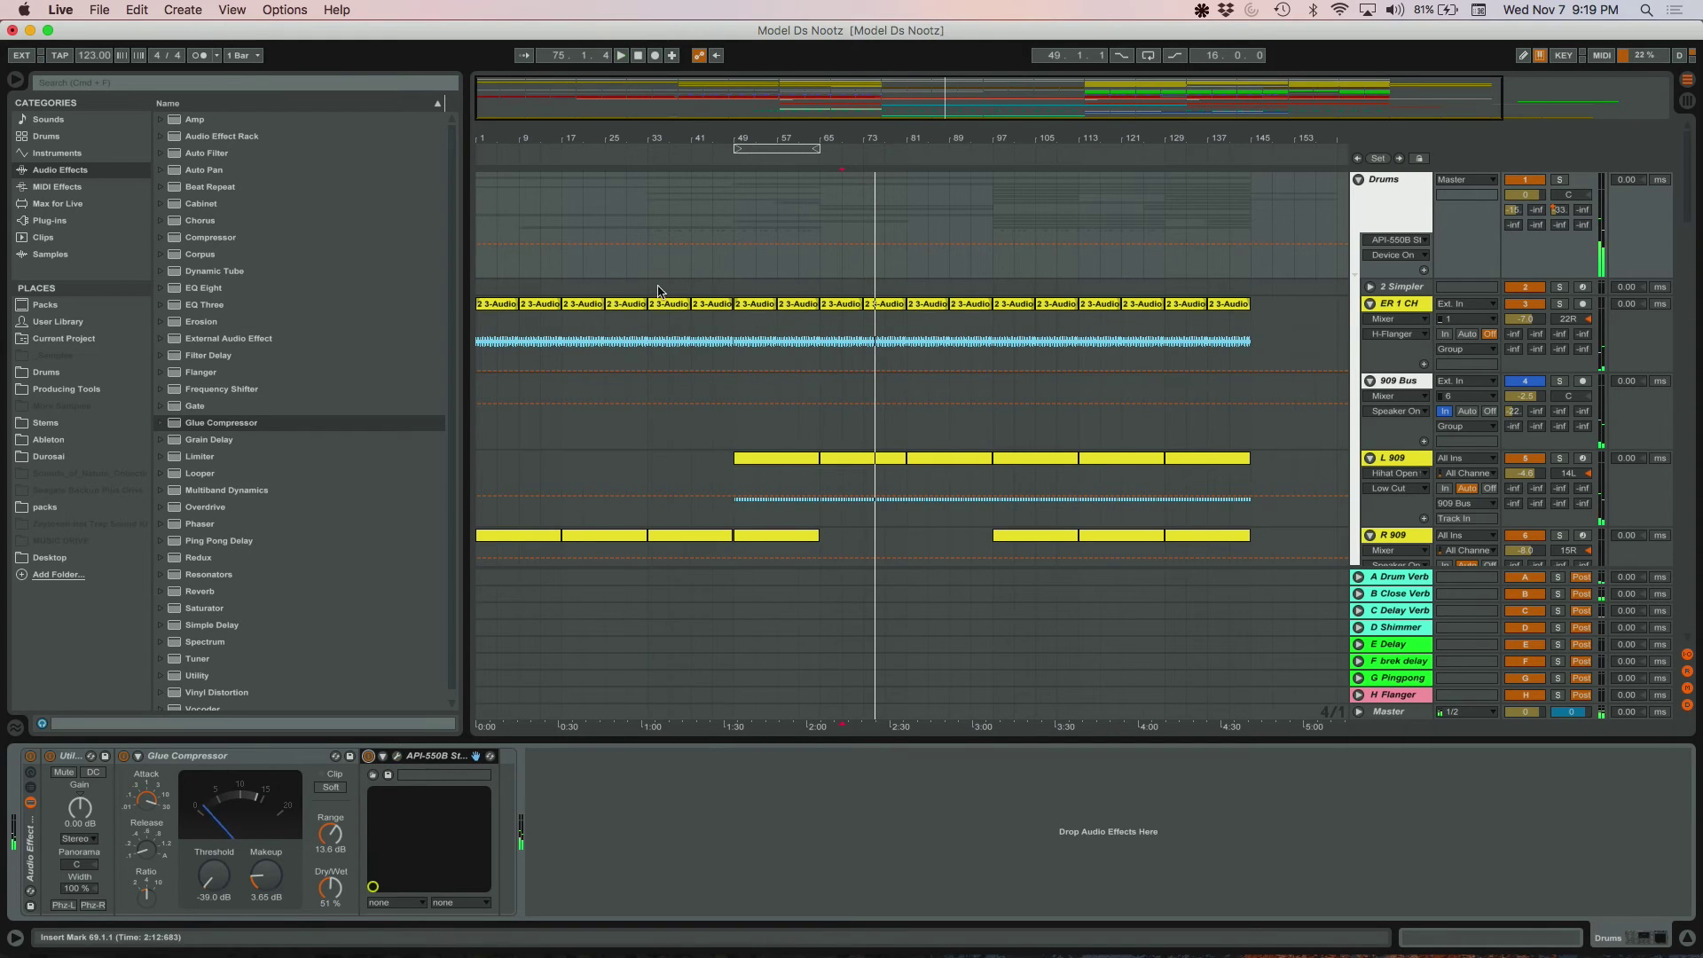
- Add a Compressor after the API-550B with Makeup off, ratio 2.57:1 and threshold -11.6 dB
left_click(210, 237)
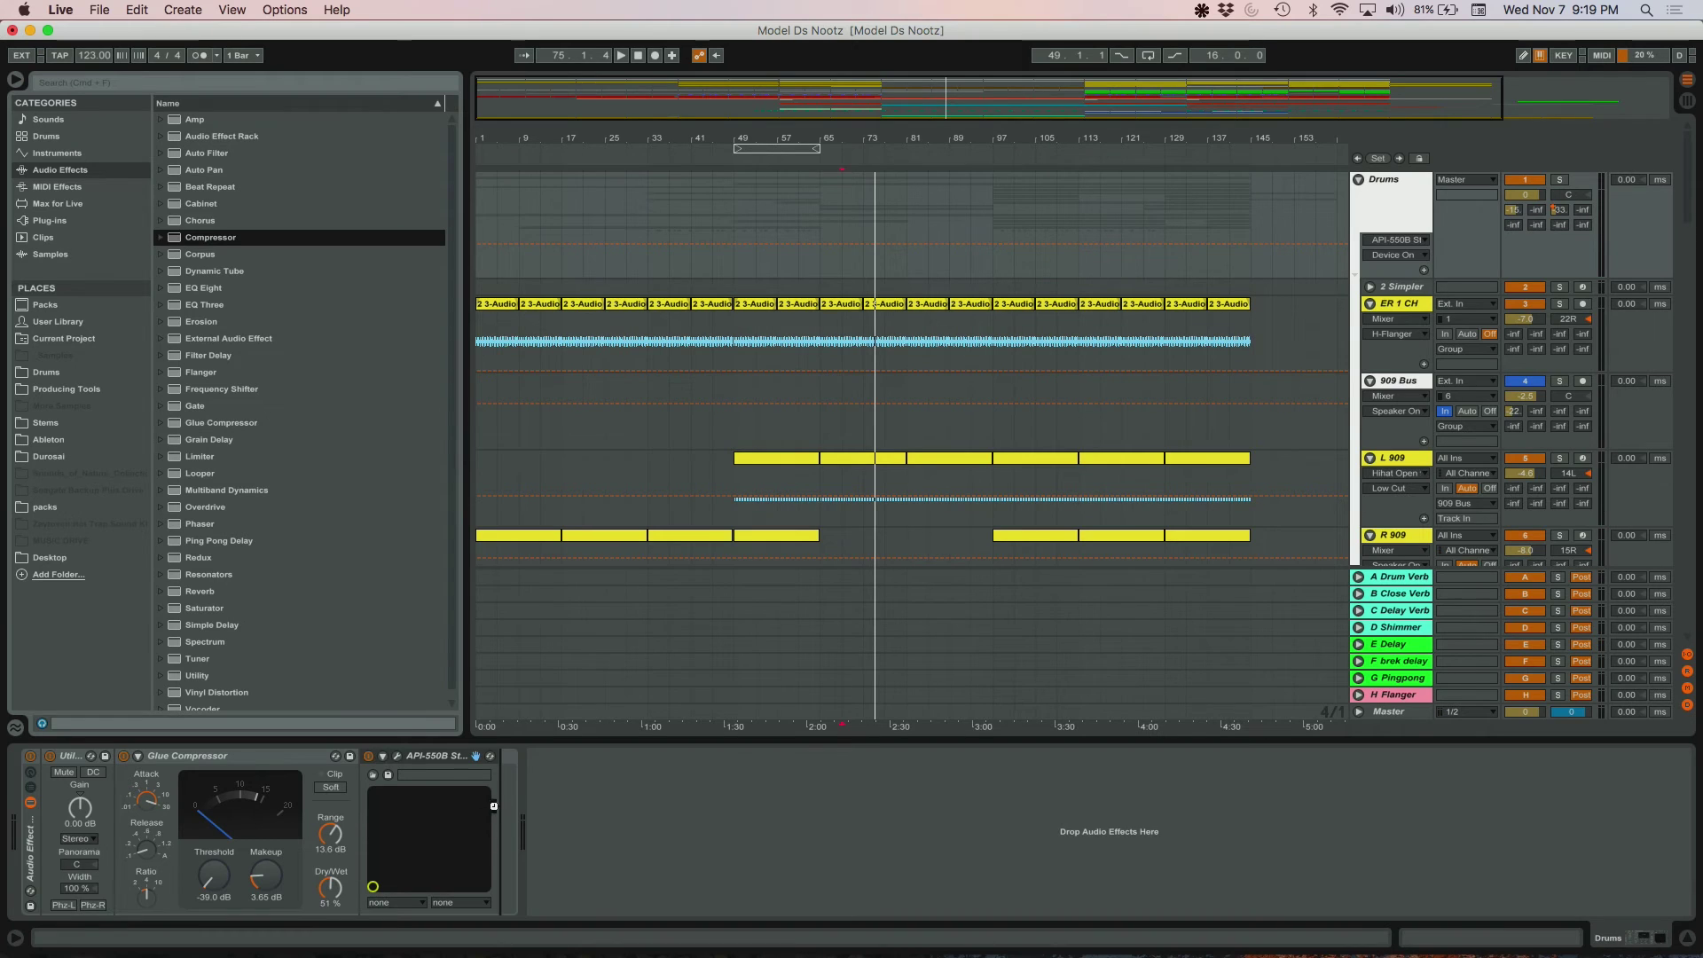
key("Return")
left_click(693, 777)
left_click_drag(524, 789, 525, 775)
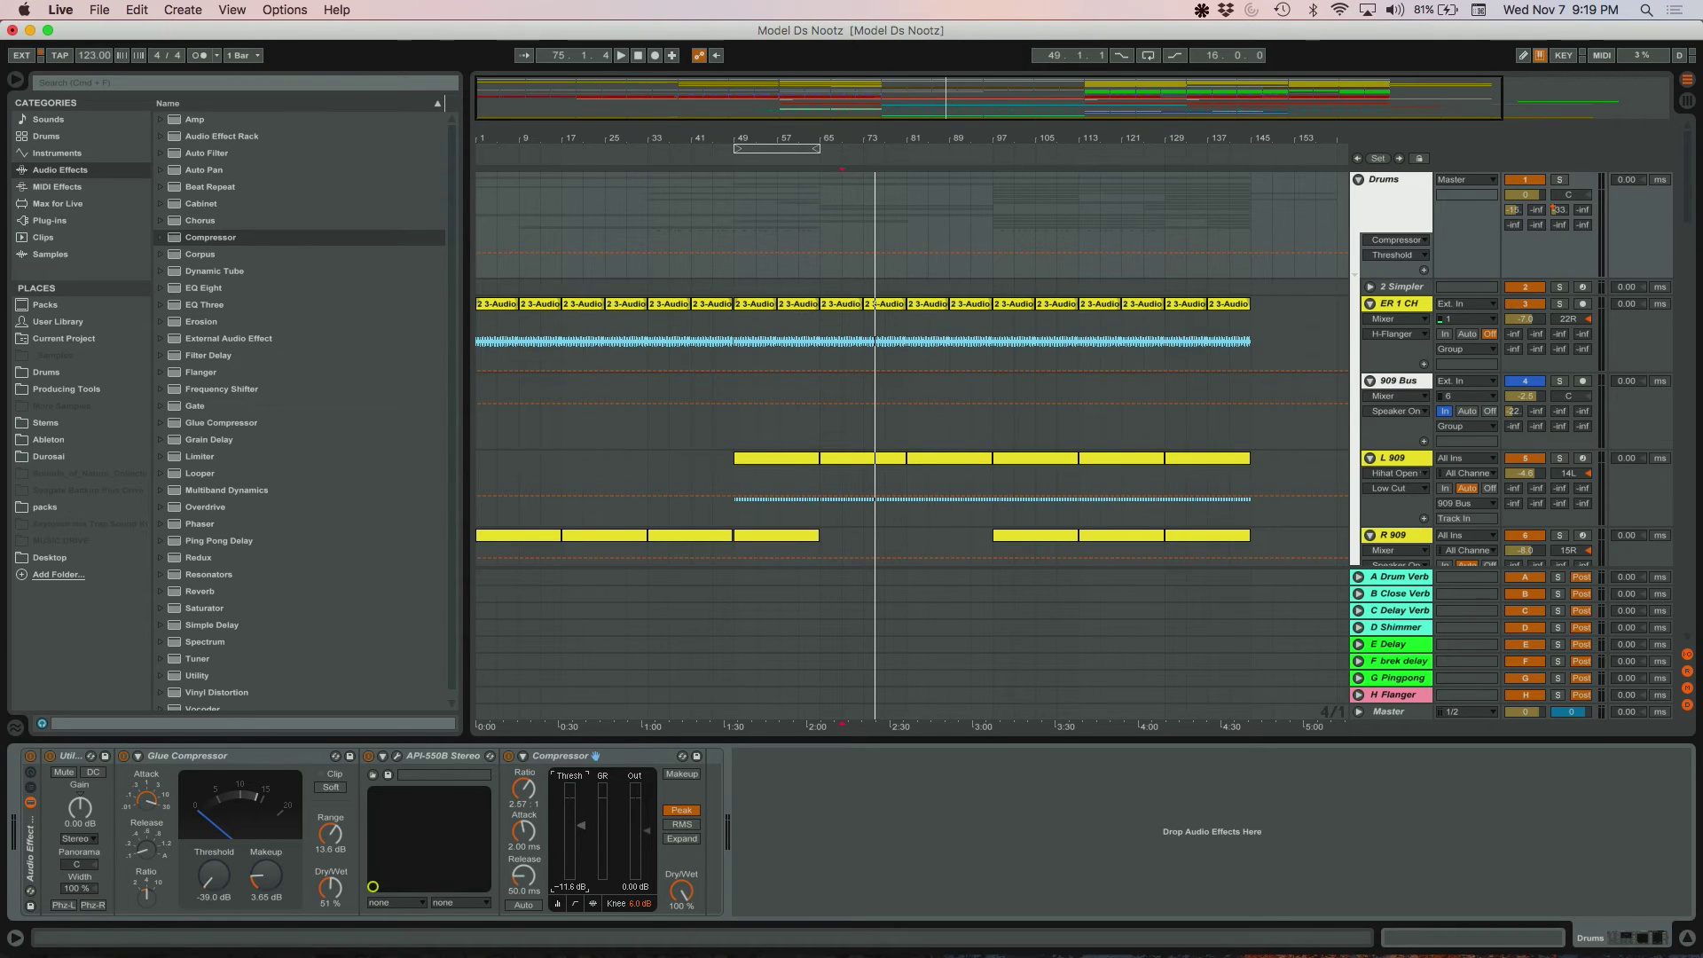
- During playback, set the Compressor's attack to 2.40 ms and its threshold to -17.5 dB, briefly checking its gain reduction in the activity view
left_click(517, 825)
key("space")
left_click_drag(582, 815, 582, 828)
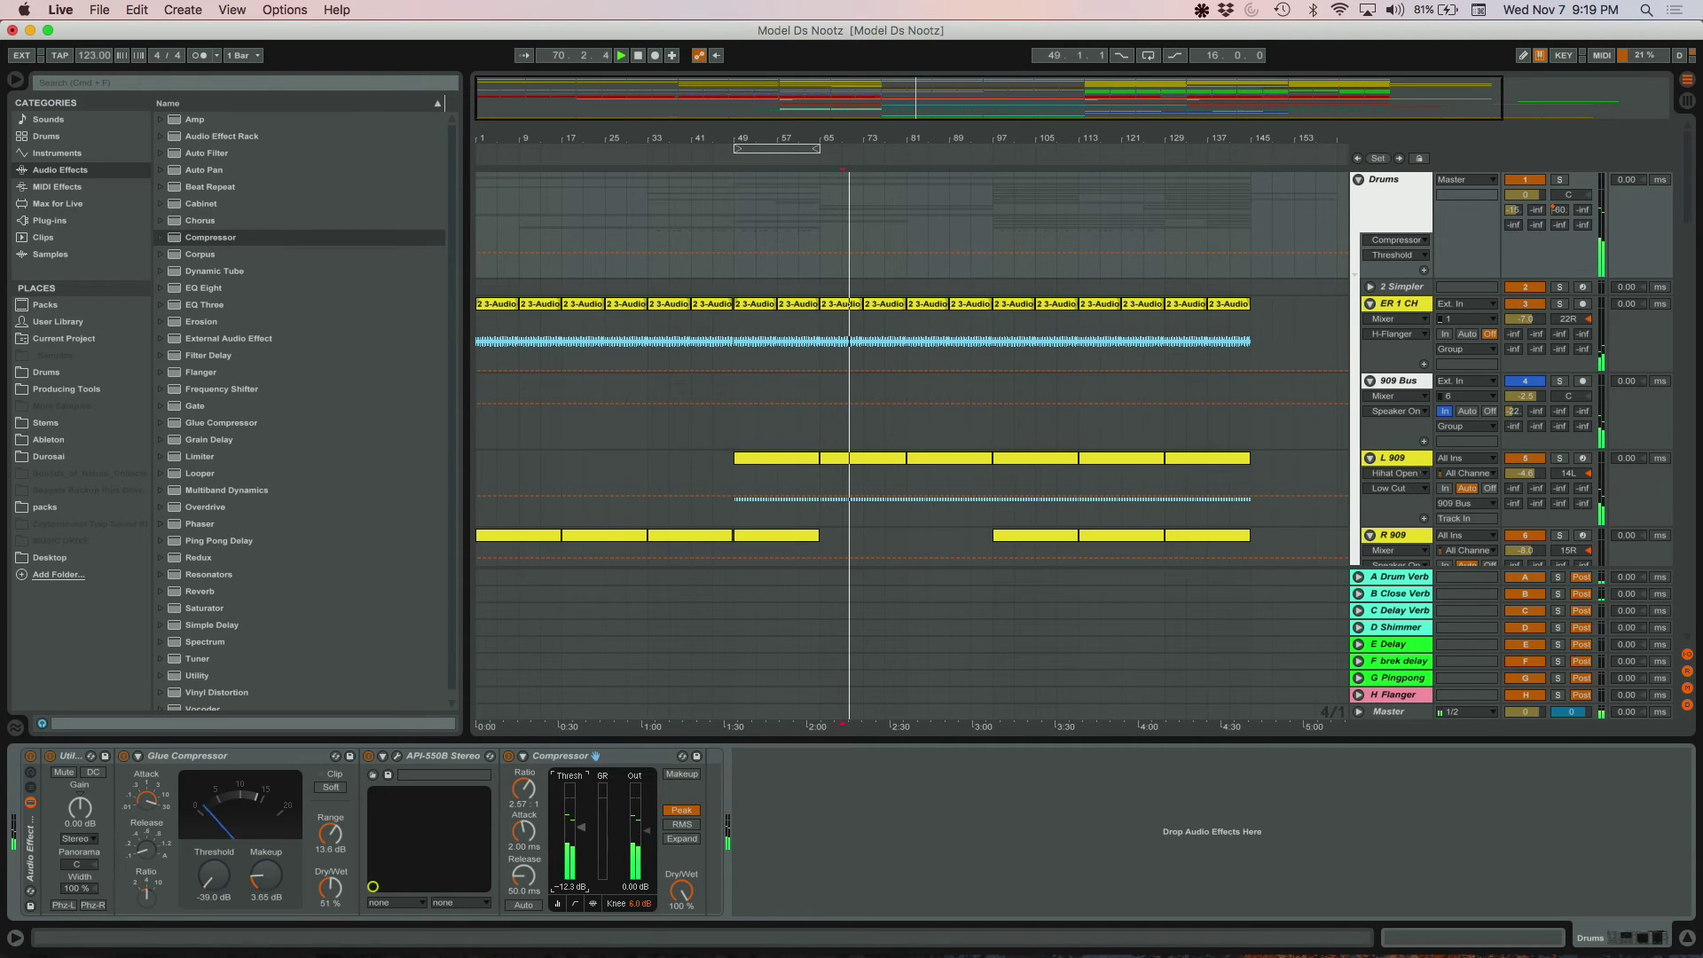
left_click(531, 811)
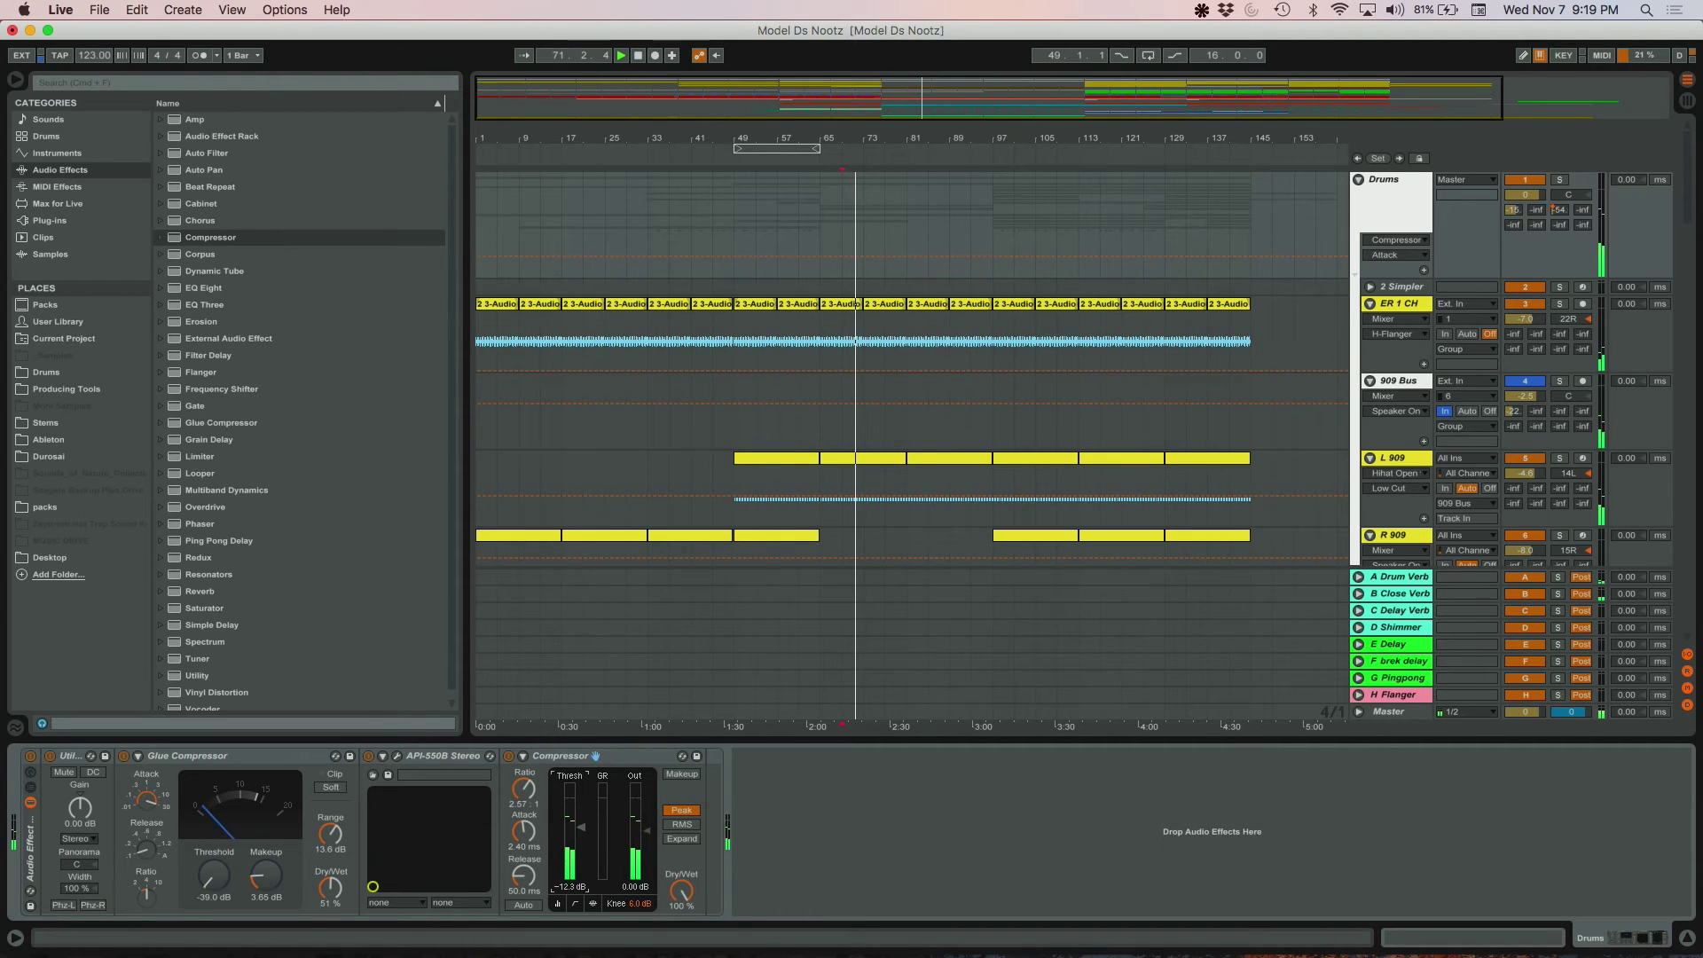
left_click_drag(581, 828, 581, 841)
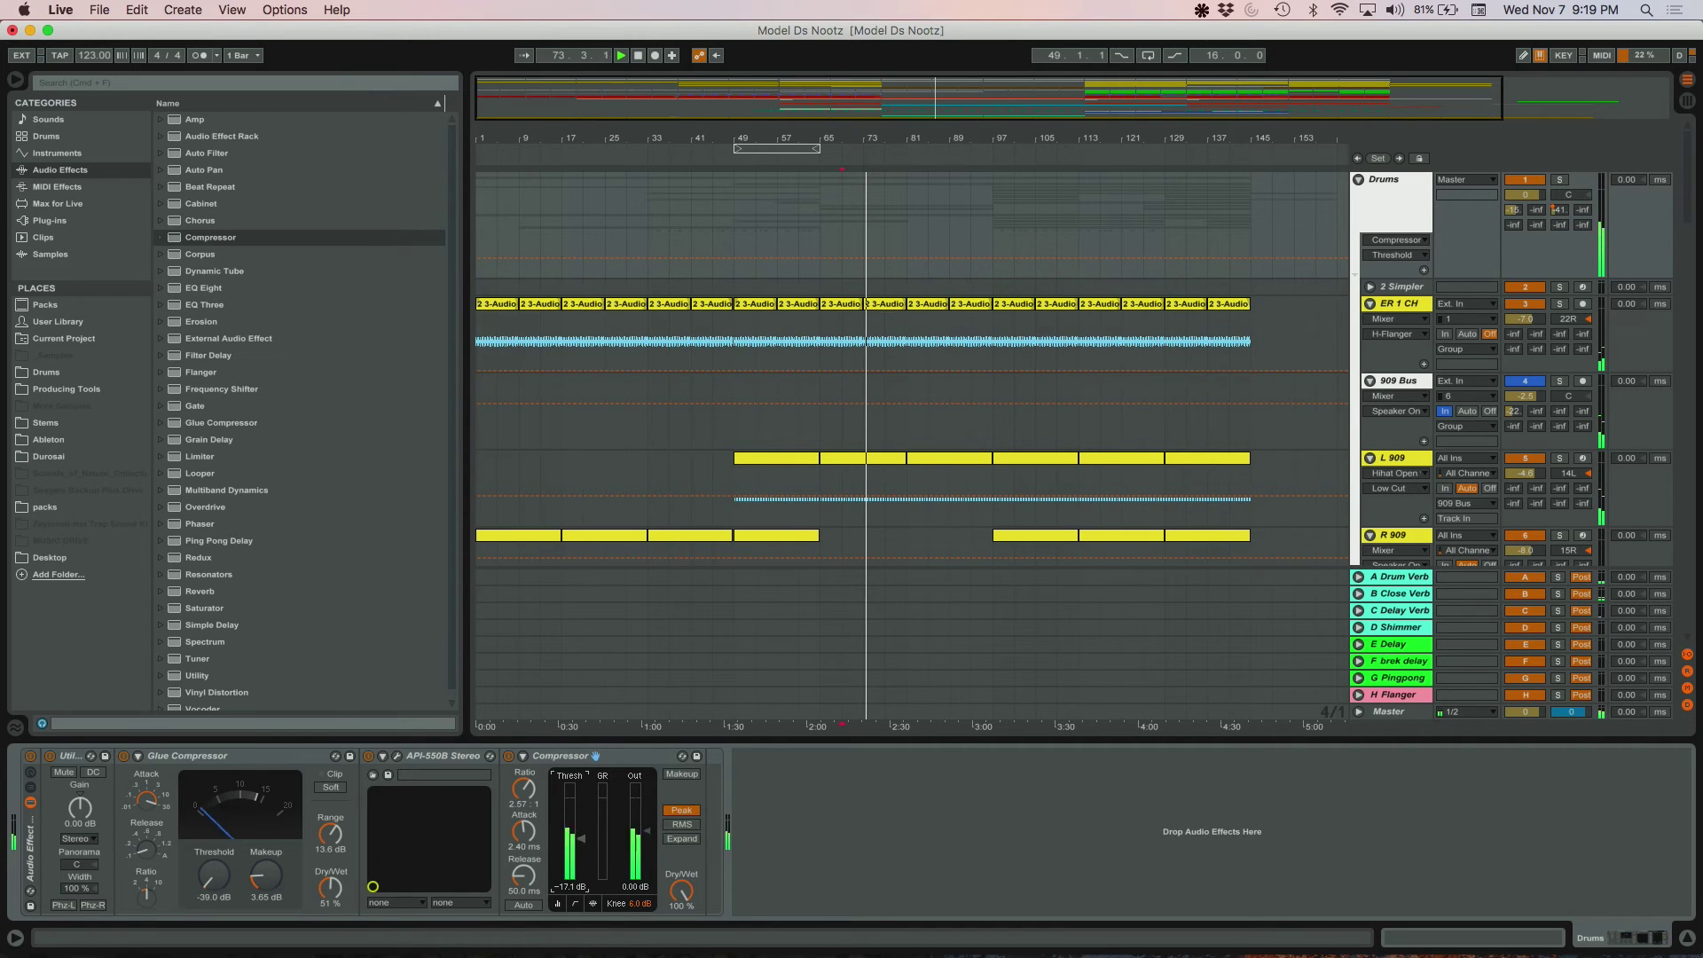
left_click(589, 902)
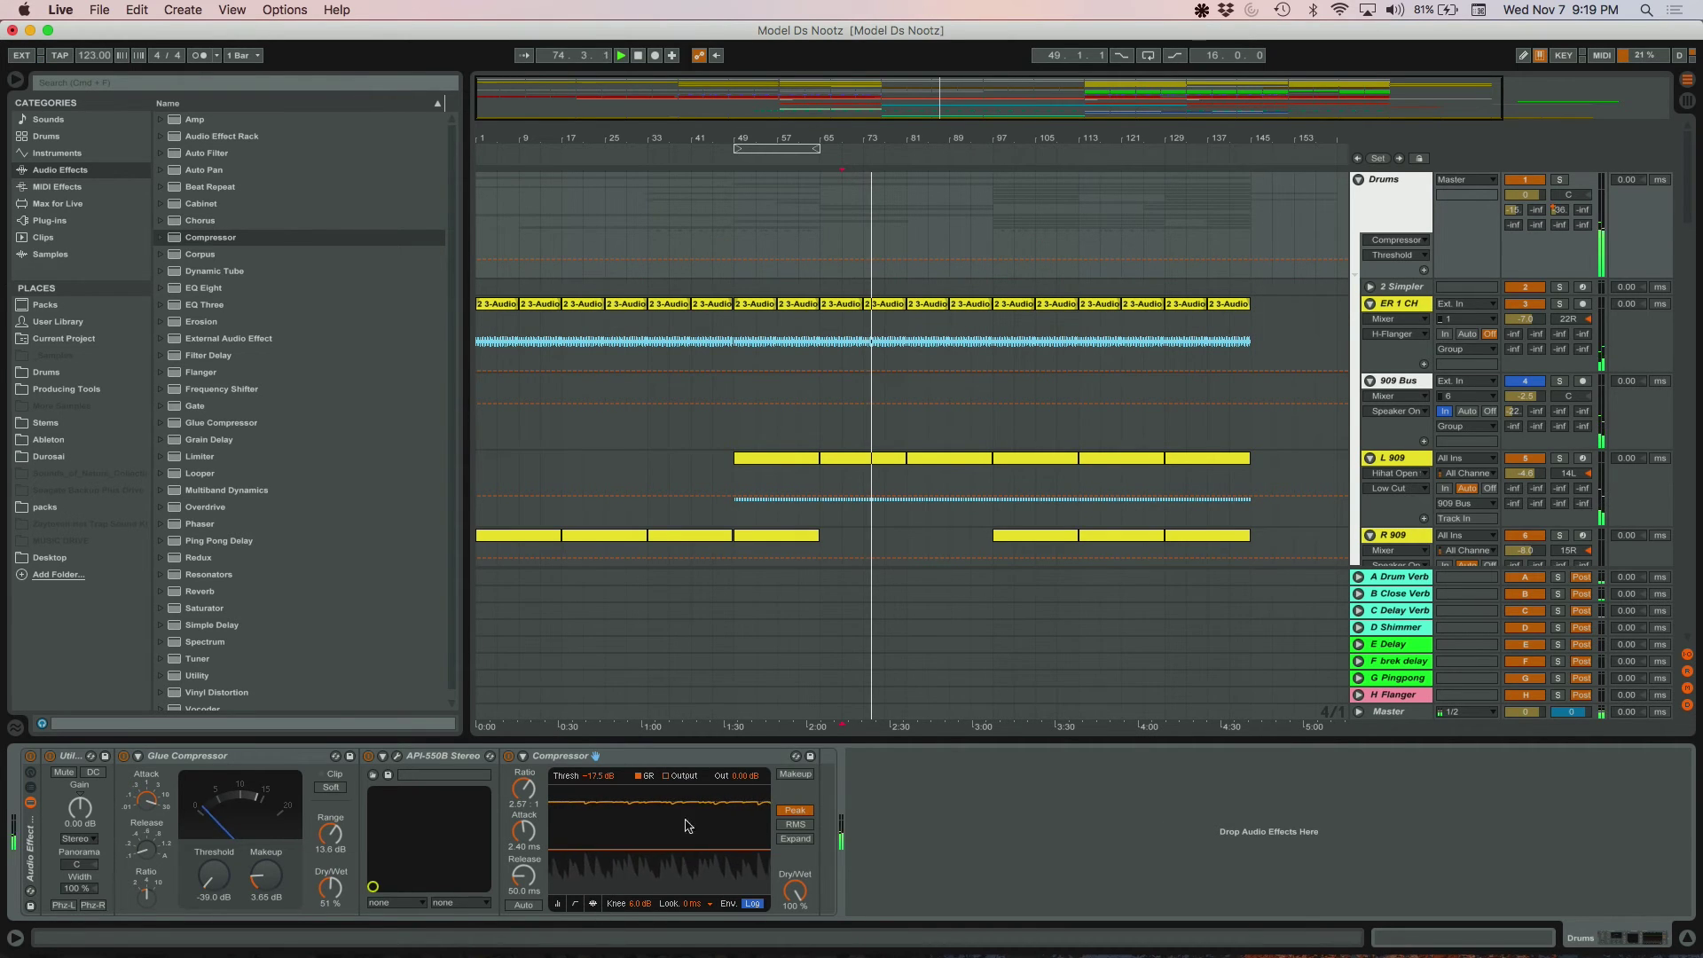
left_click(557, 904)
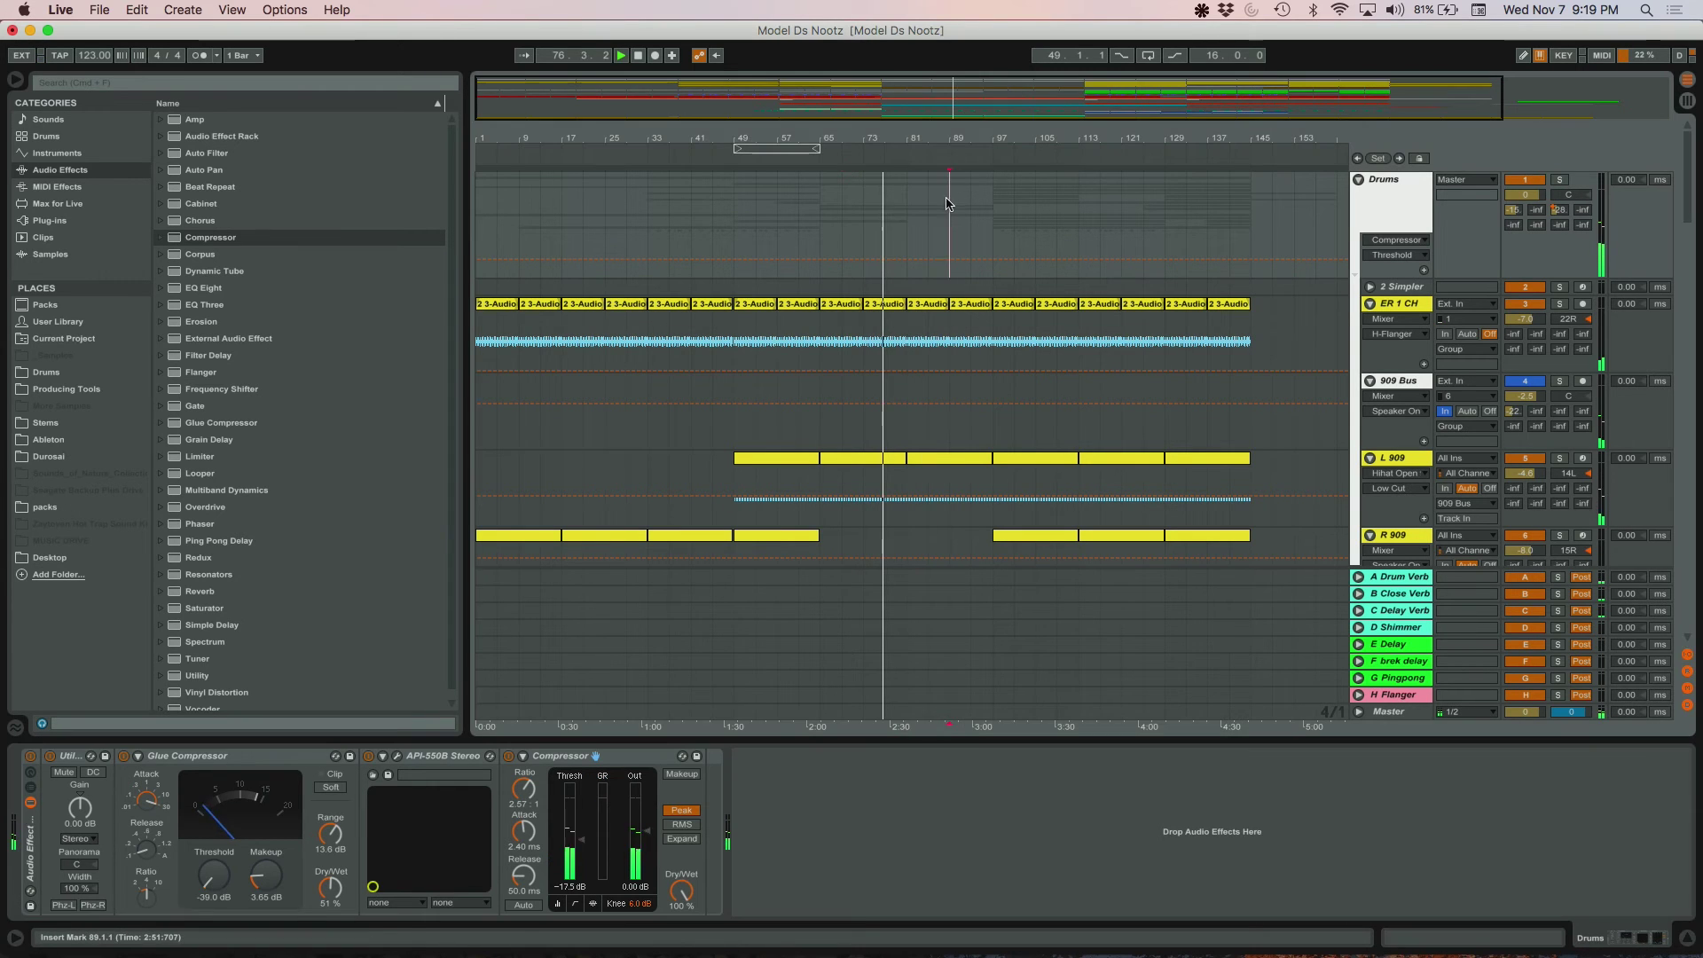
- Play the drums from bar 97, set the Compressor's attack to 2.00 ms, and stop playback
left_click(973, 222)
left_click(985, 233)
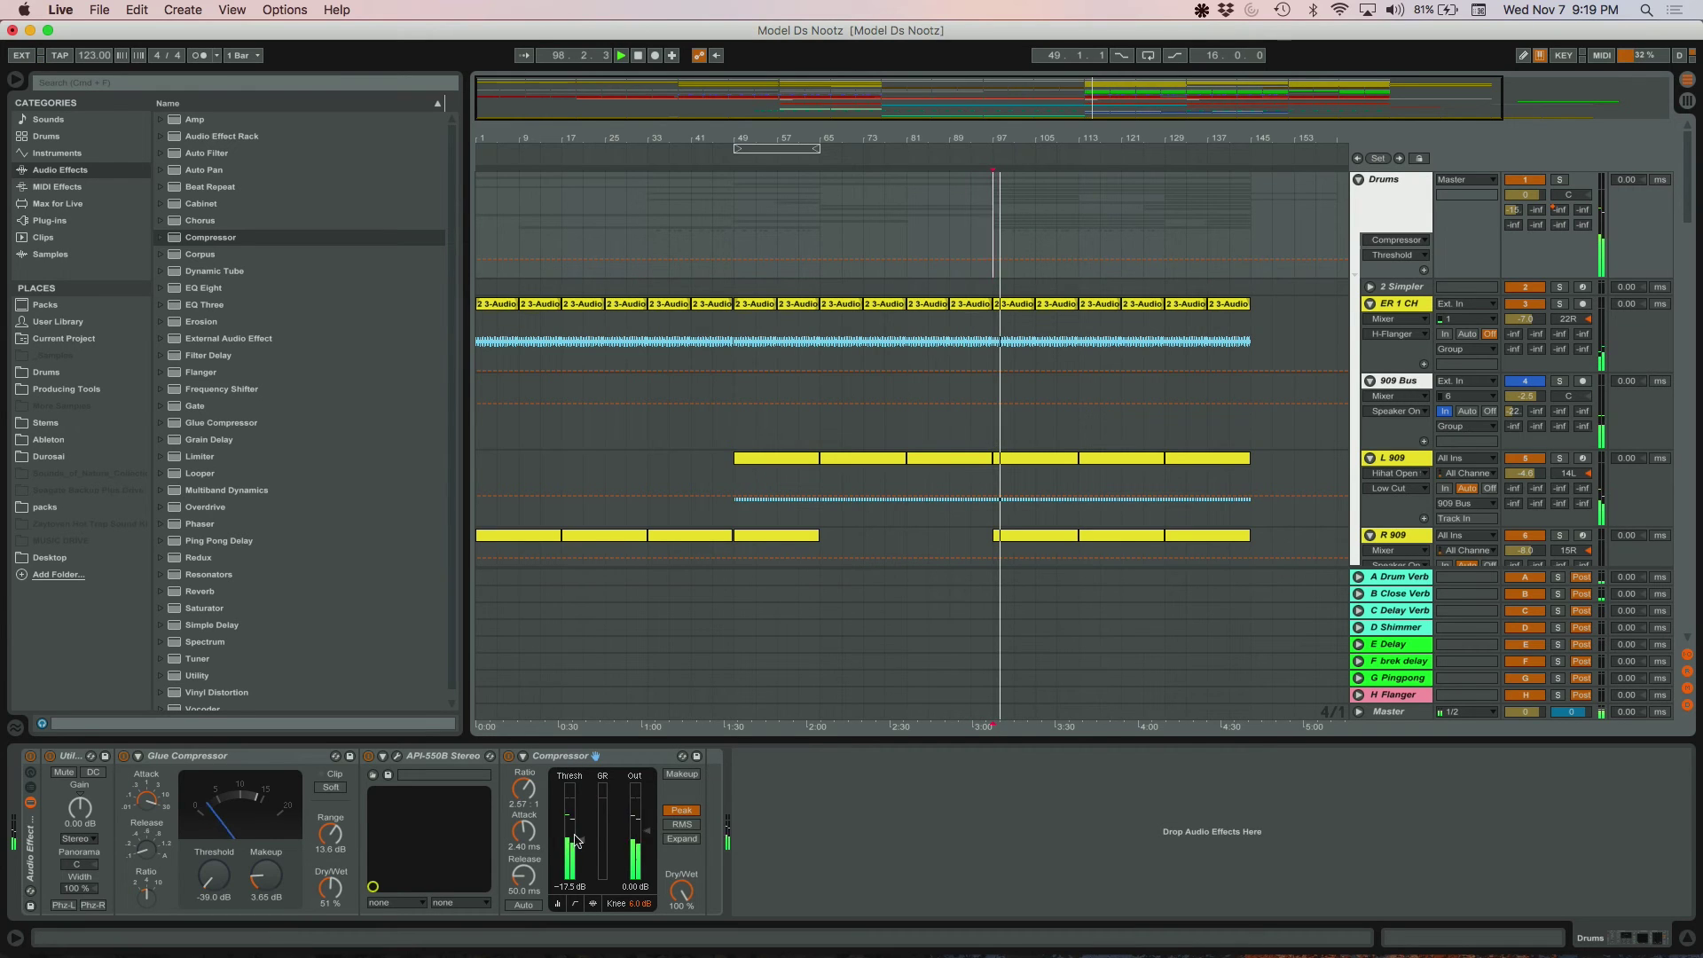
left_click(525, 832)
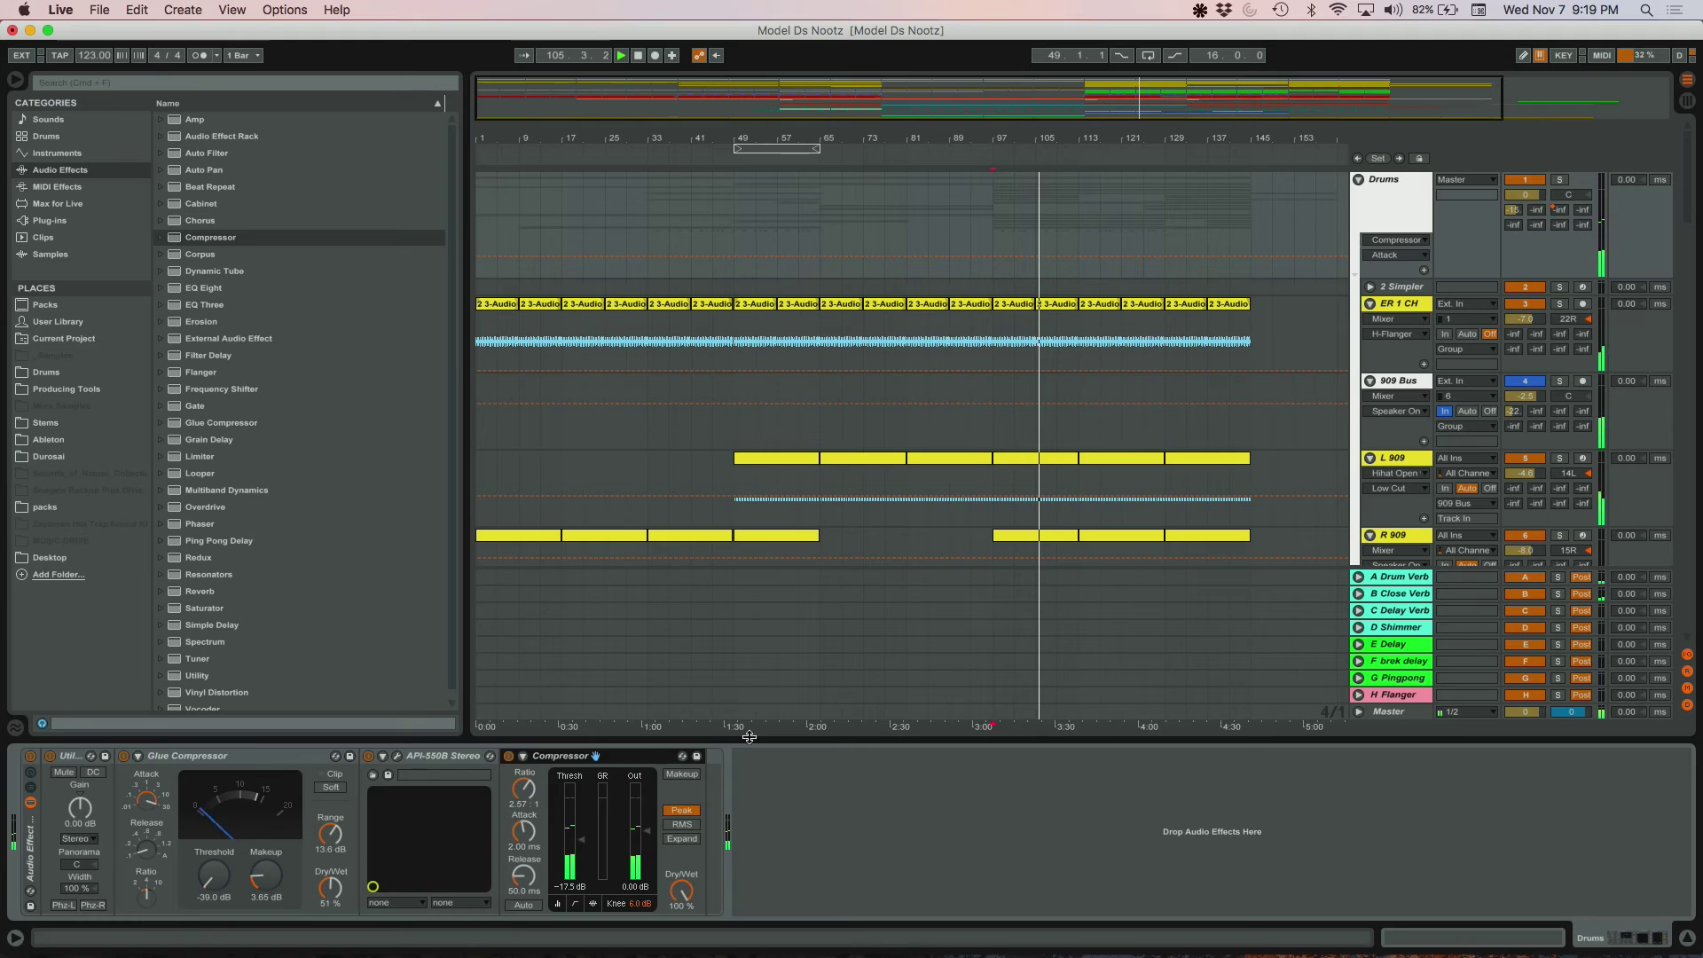
left_click_drag(750, 742, 844, 957)
double_click(1401, 217)
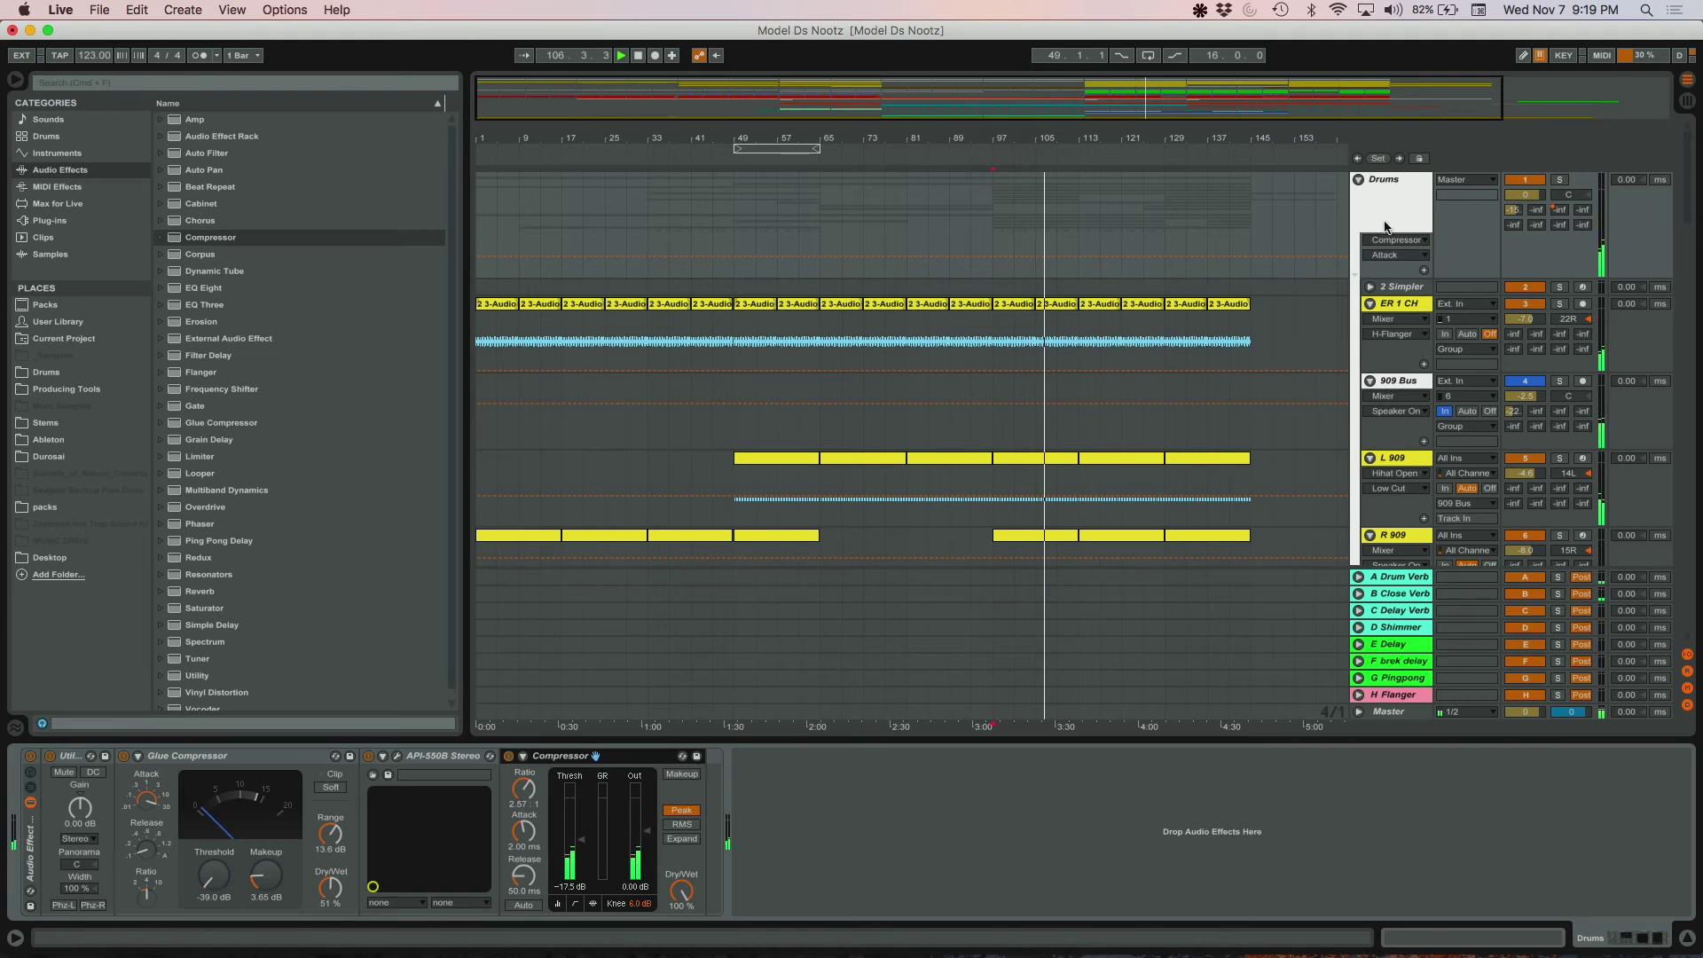
key("space")
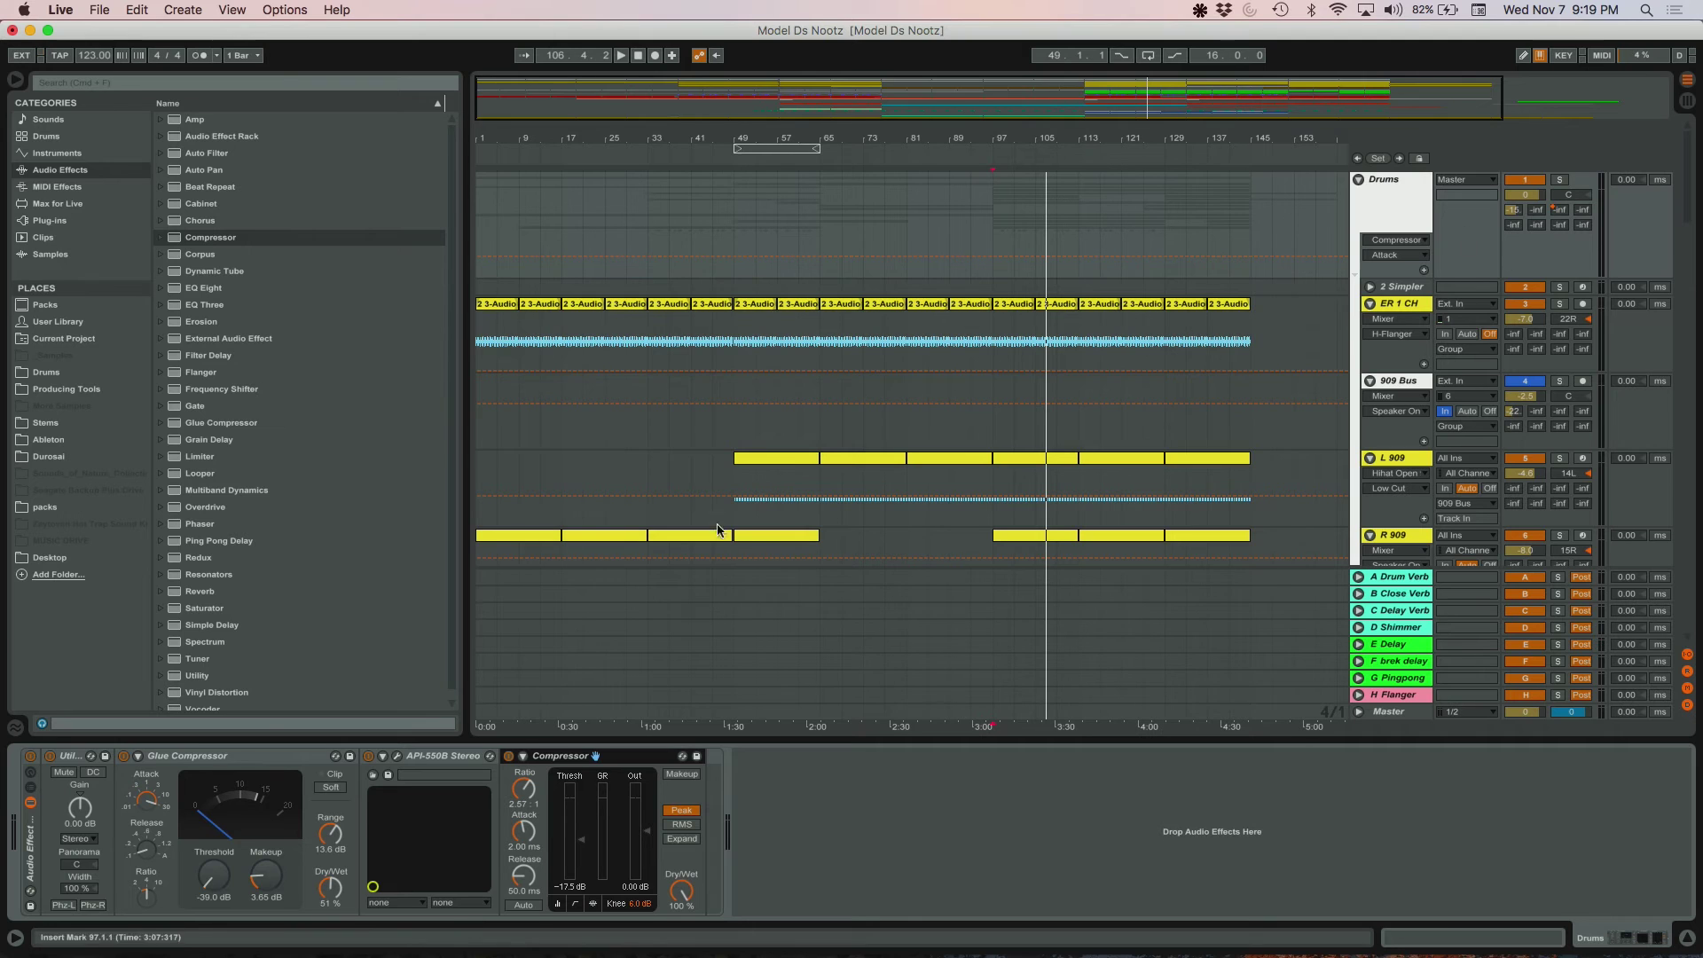
- Insert an EQ Eight before the Glue Compressor and make band 1 a low-cut filter slightly above 100 Hz while listening
left_click_drag(196, 291, 149, 822)
left_click(189, 893)
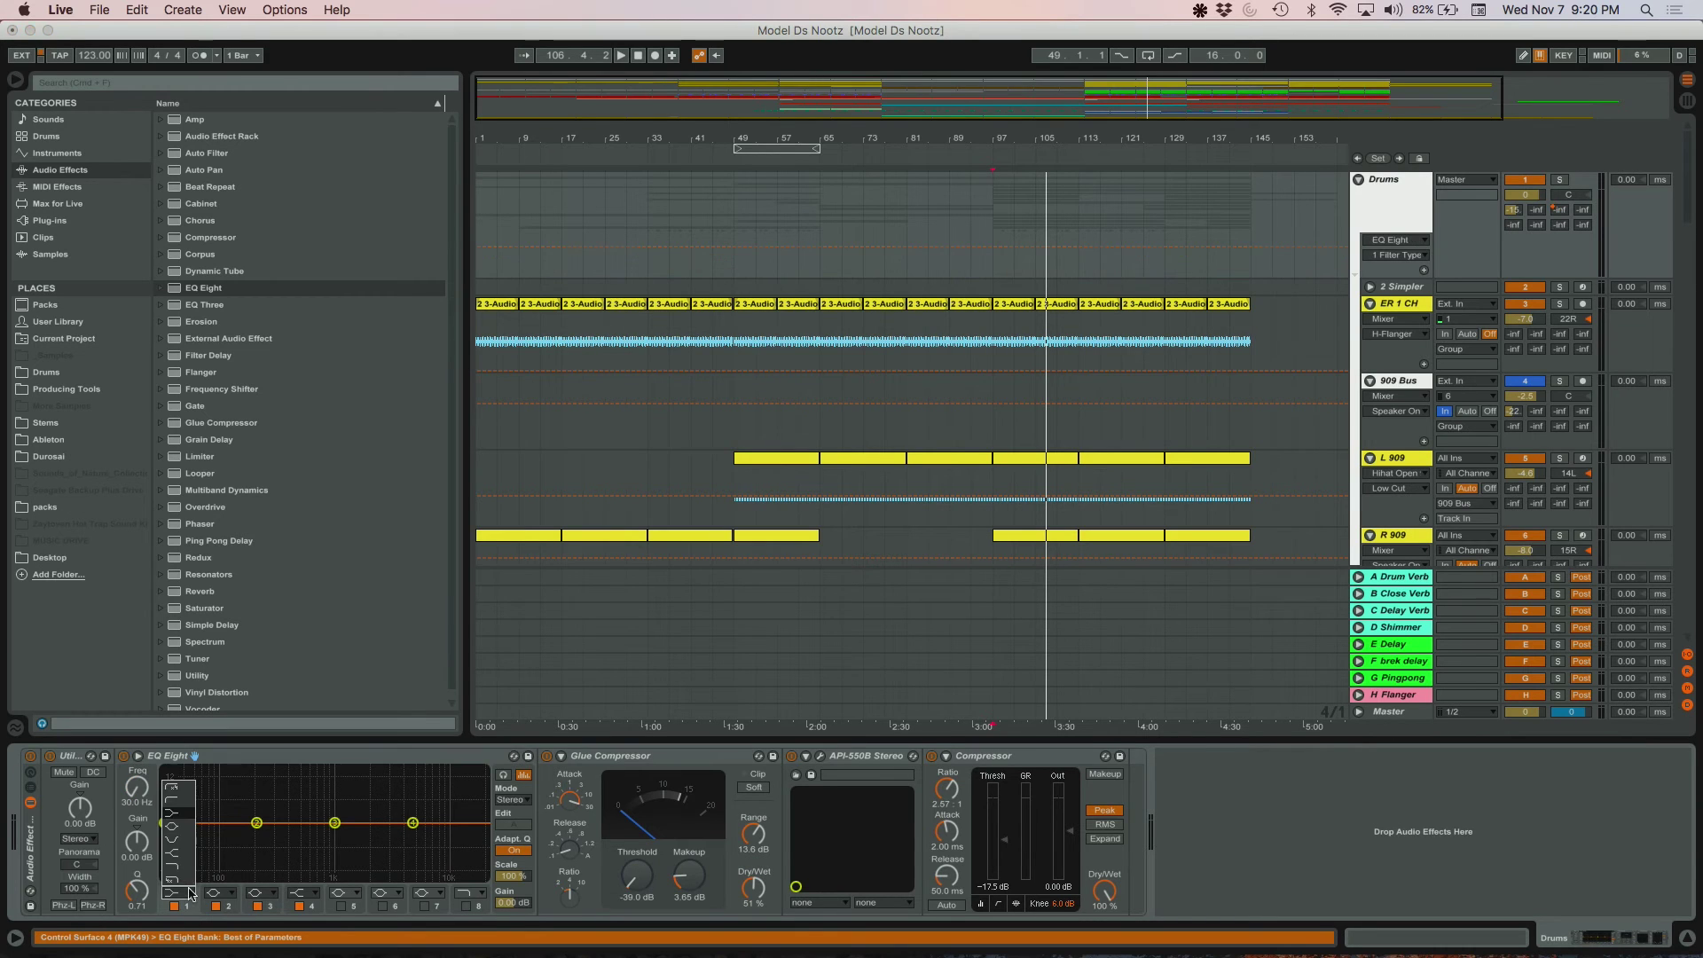
left_click(186, 807)
key("space")
left_click_drag(138, 792, 137, 767)
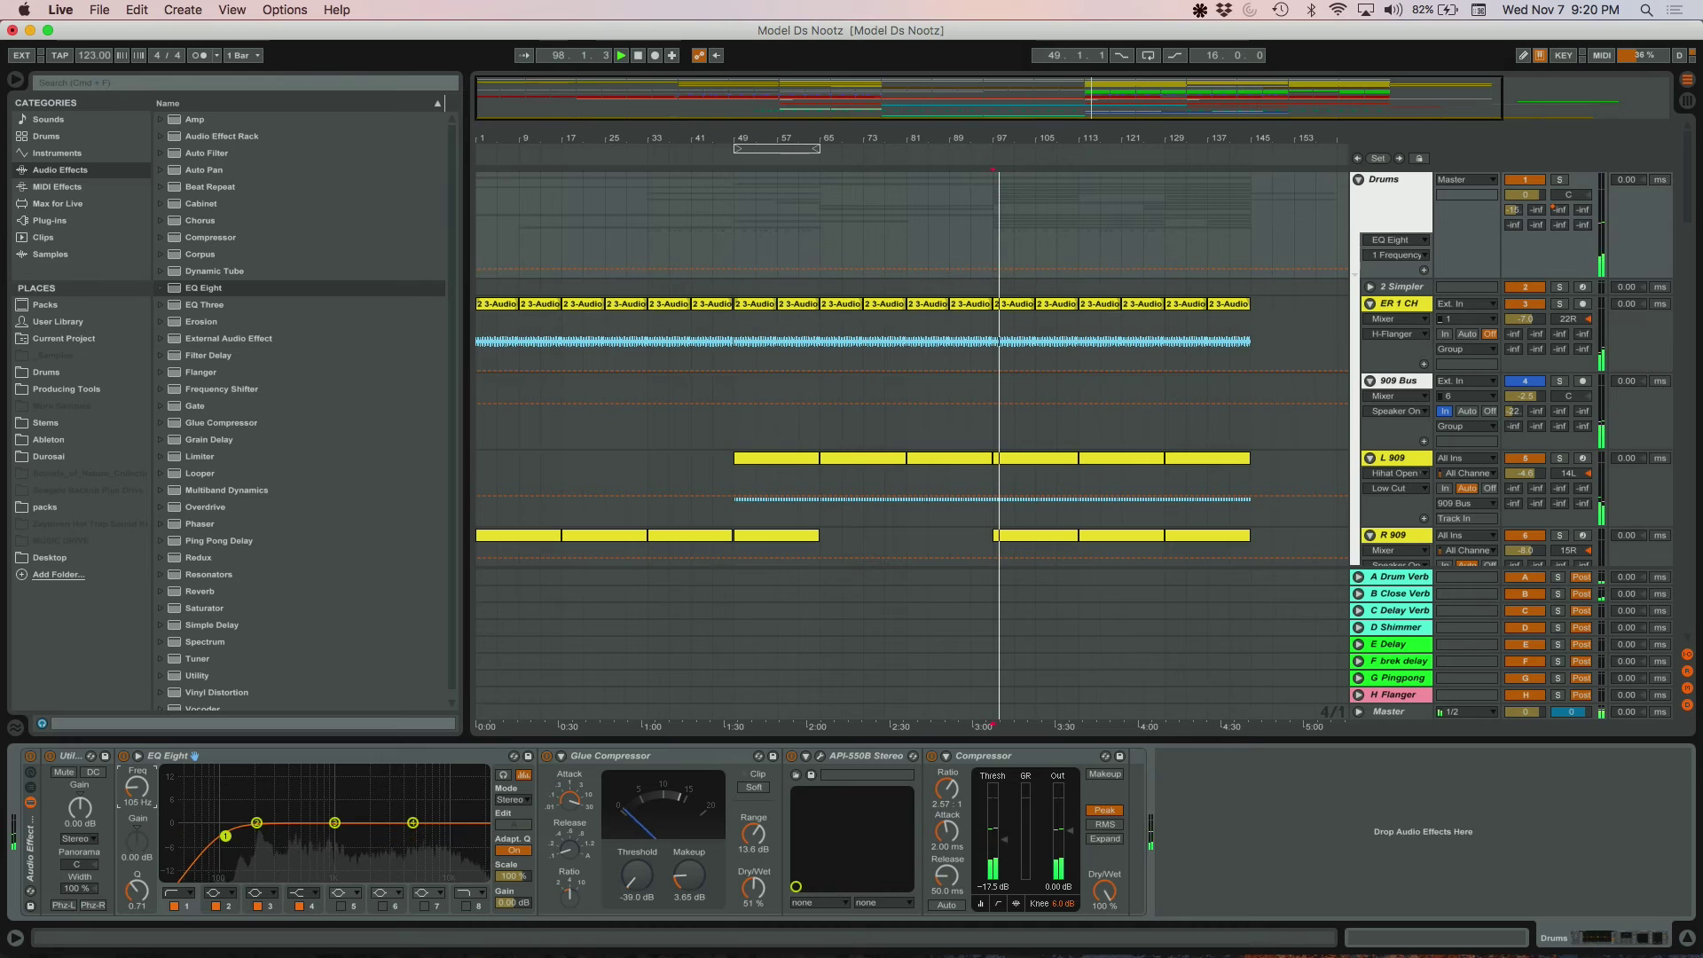
left_click_drag(225, 837, 226, 835)
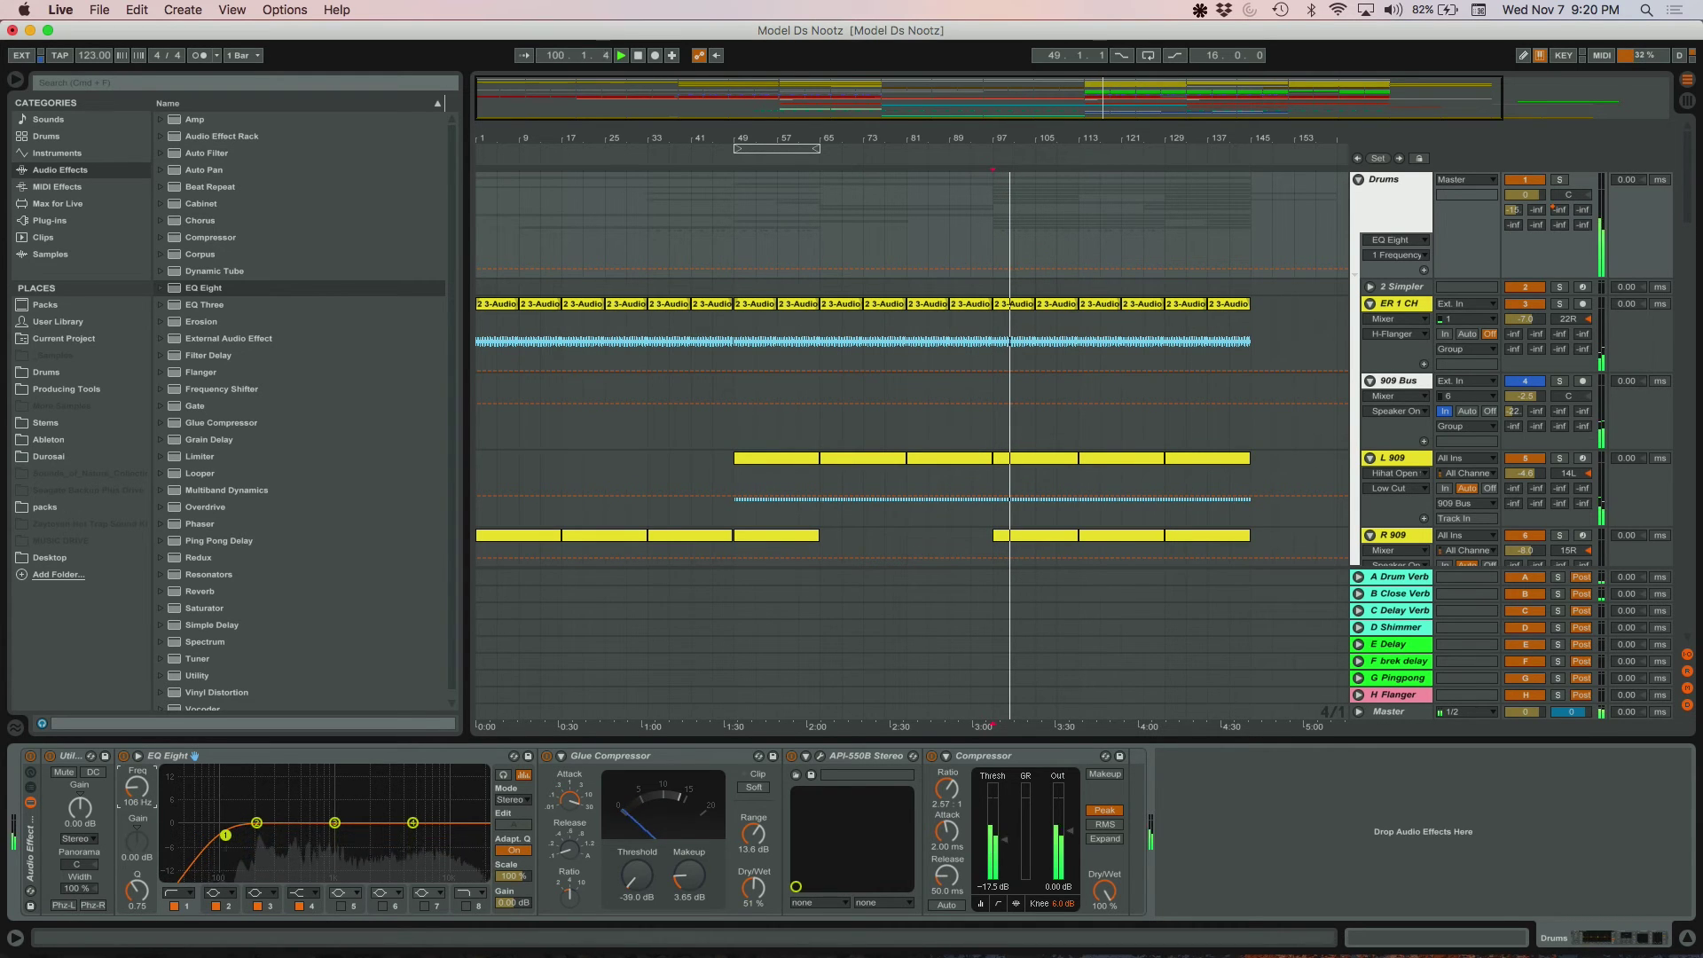
left_click_drag(225, 835, 230, 835)
left_click_drag(136, 789, 136, 790)
key("space")
- Shape EQ Eight's band 3 into a narrow boost with Q 3.61 and turn on audition mode
left_click_drag(339, 824, 337, 816)
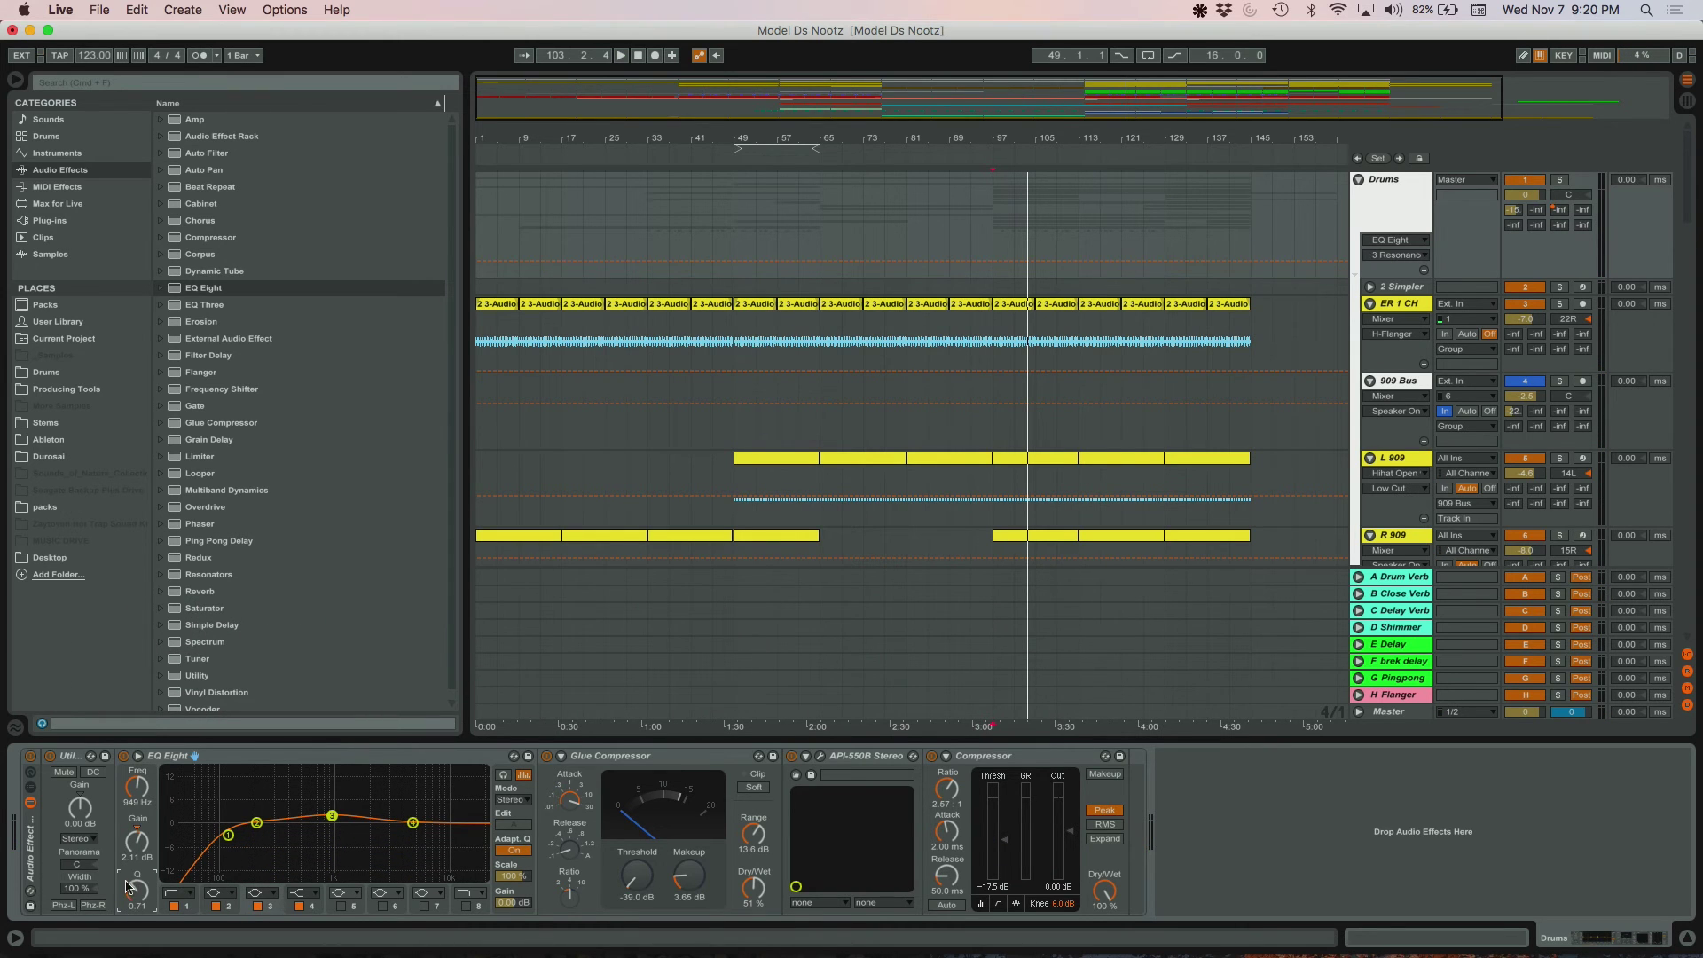
left_click_drag(332, 815, 269, 801)
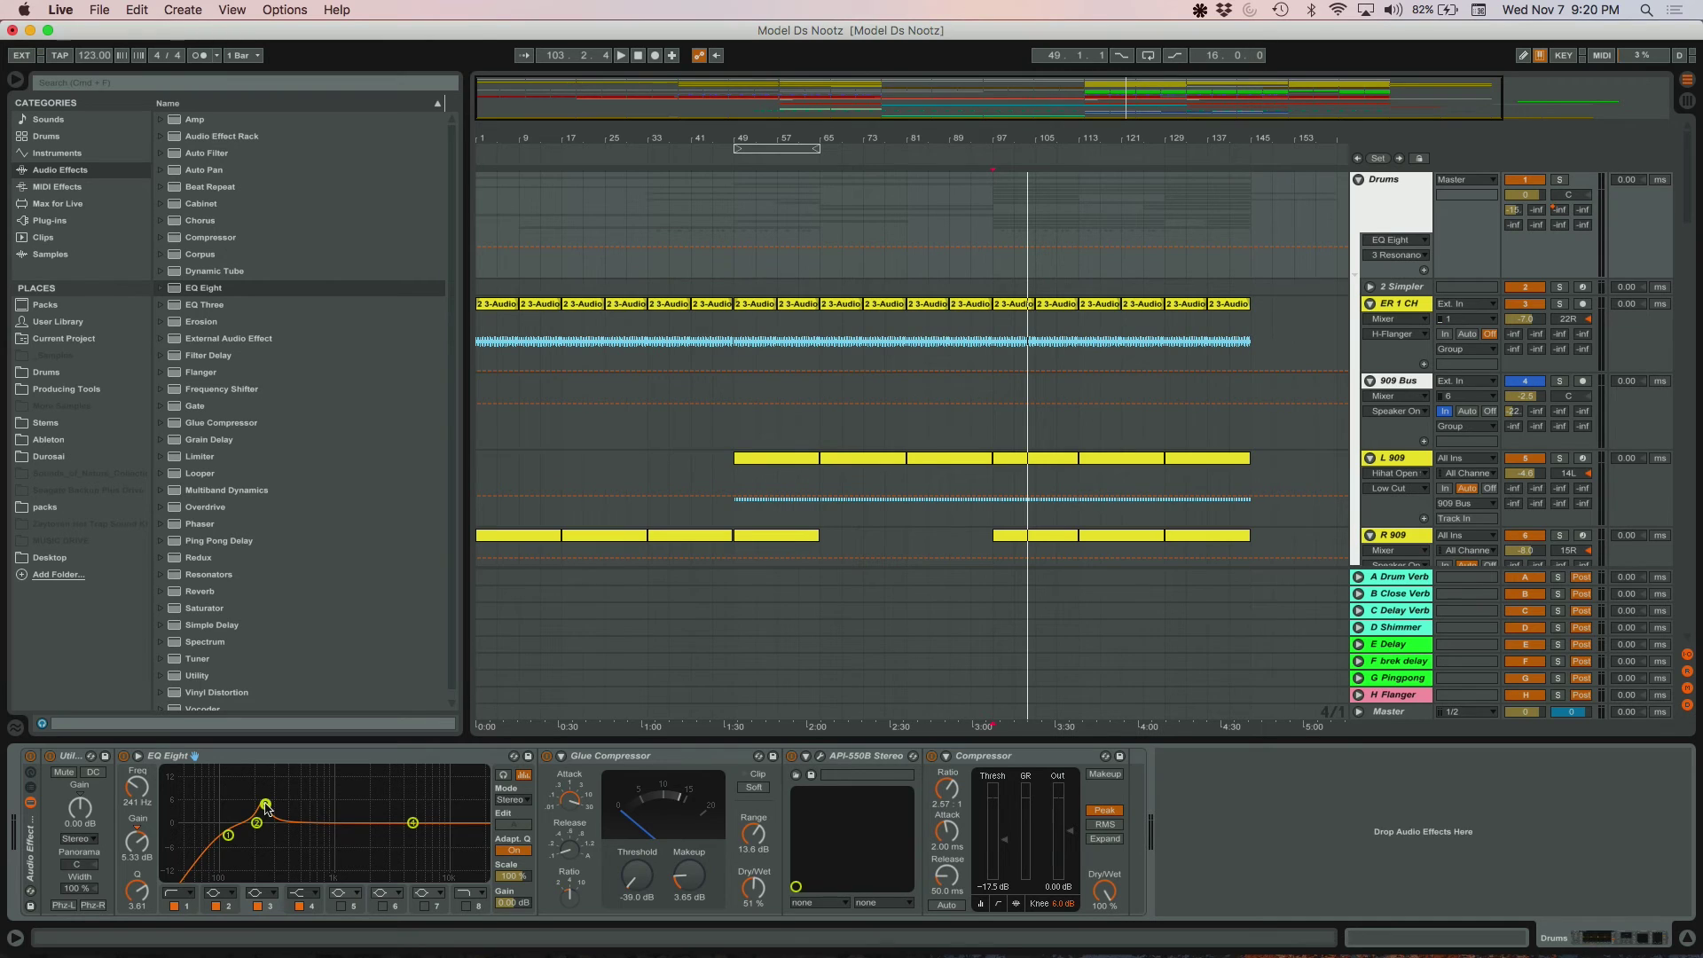
left_click_drag(266, 797, 263, 794)
left_click_drag(254, 784, 256, 823)
left_click(503, 774)
- Solo the Drums group, raise band 3 to about 15 dB, and sweep it up to 6.59 kHz during playback from bar 97
key("space")
mouse_move(255, 796)
left_mouse_down()
mouse_move(253, 774)
mouse_move(288, 770)
left_mouse_up()
left_click(1560, 181)
key("space")
key("space")
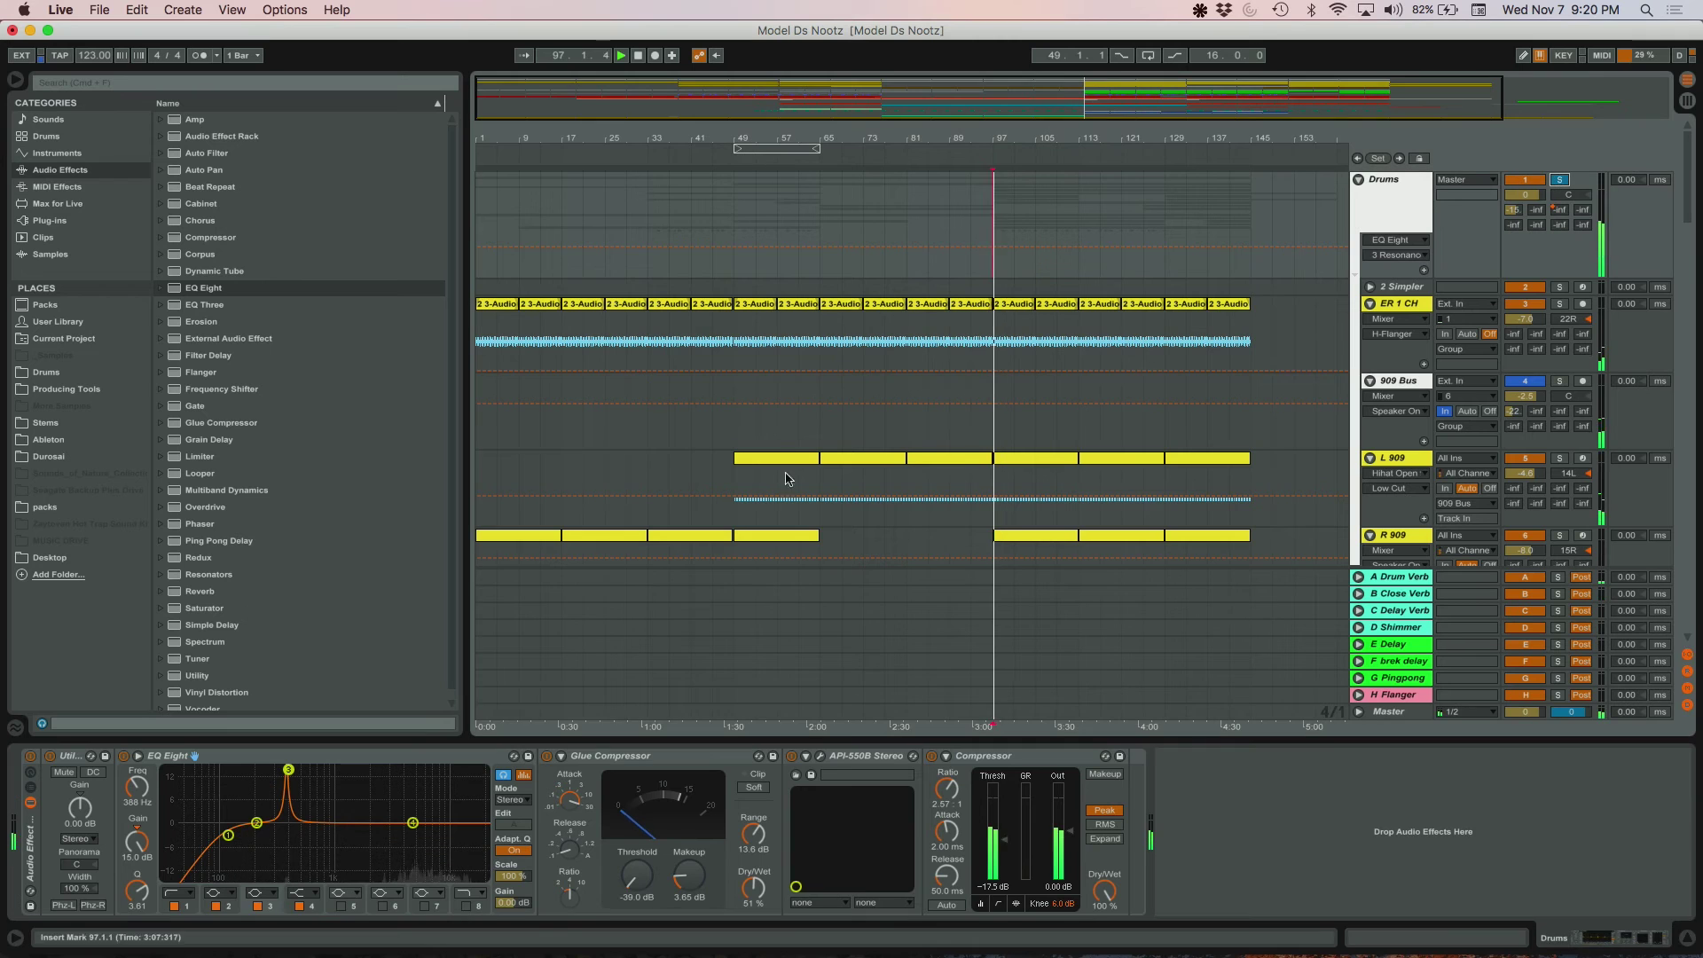
left_click_drag(275, 769, 436, 774)
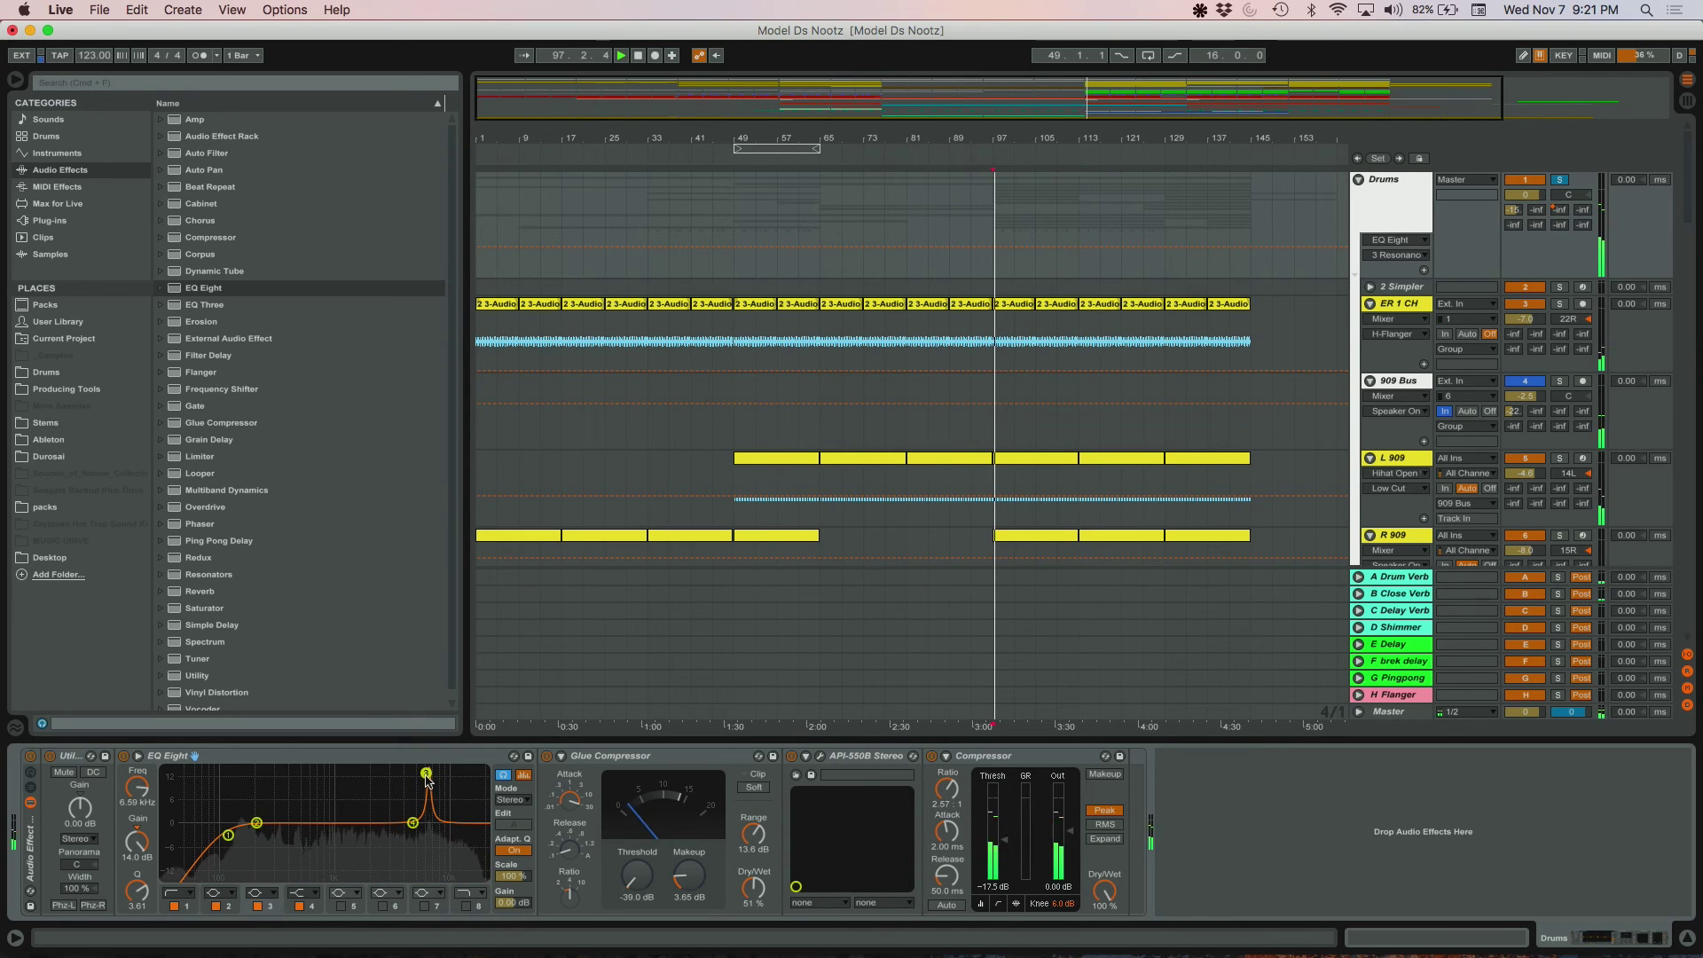
- Turn EQ Eight's band 3 into a narrower cut of -2.86 dB with Q 7.89
key("space")
left_click_drag(137, 890, 137, 903)
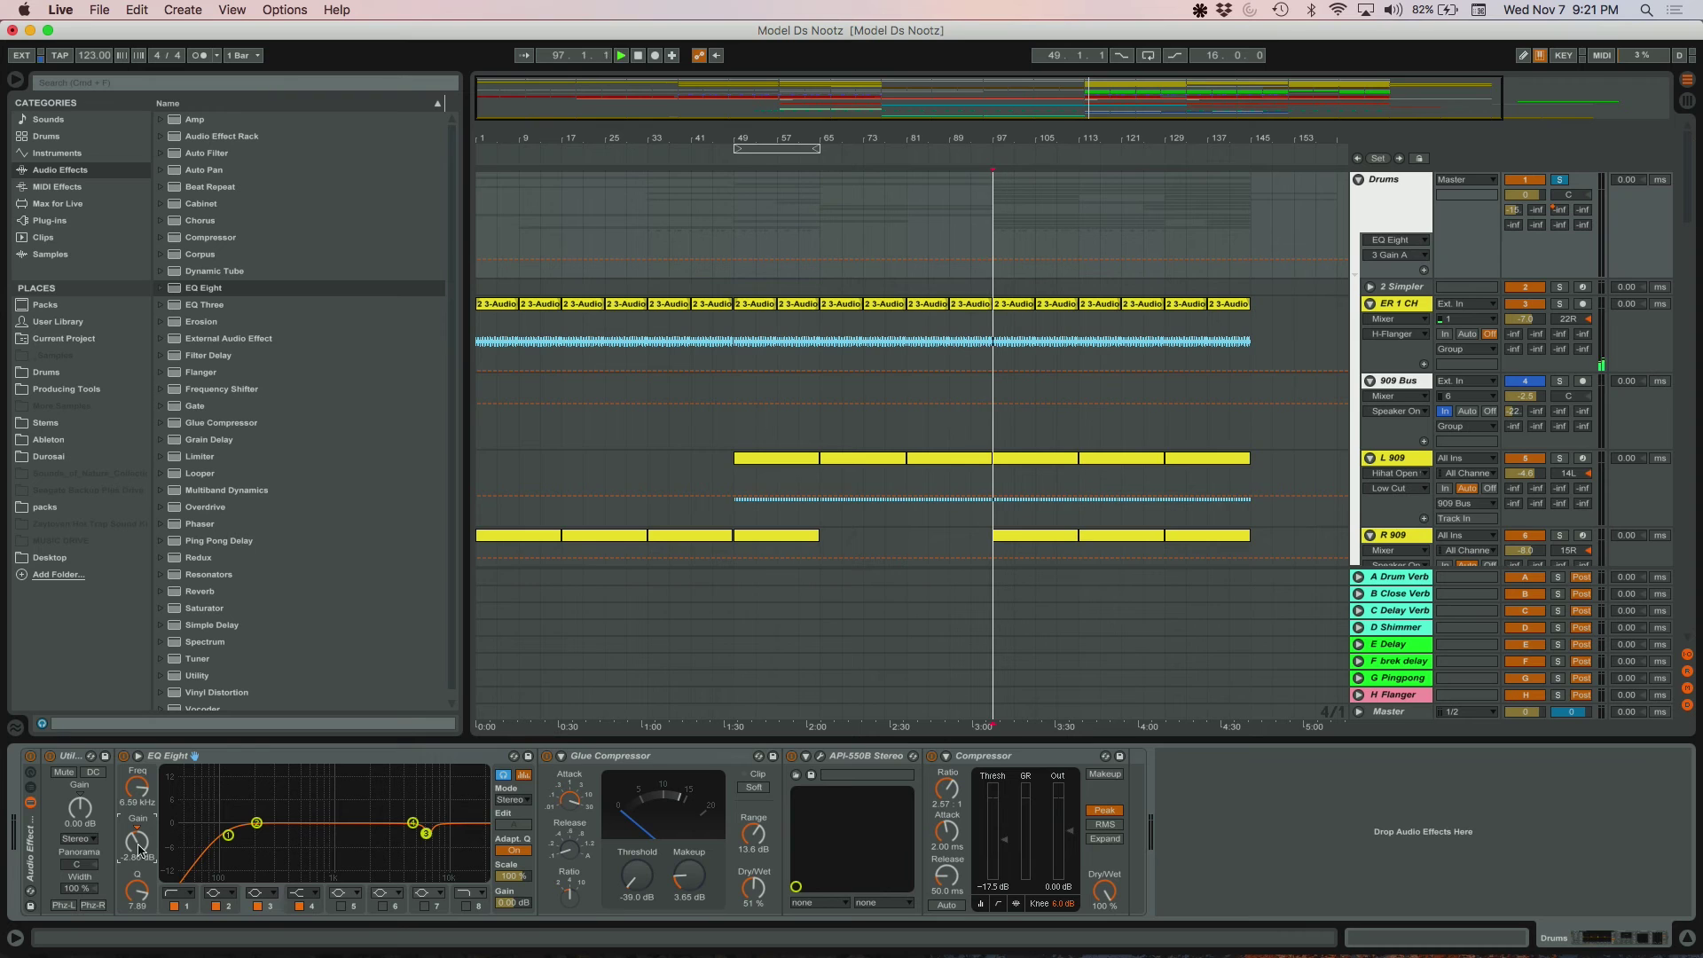
key("space")
- Play the soloed drums from bar 97 and compare the sound with EQ Eight bypassed and active
left_click(827, 760)
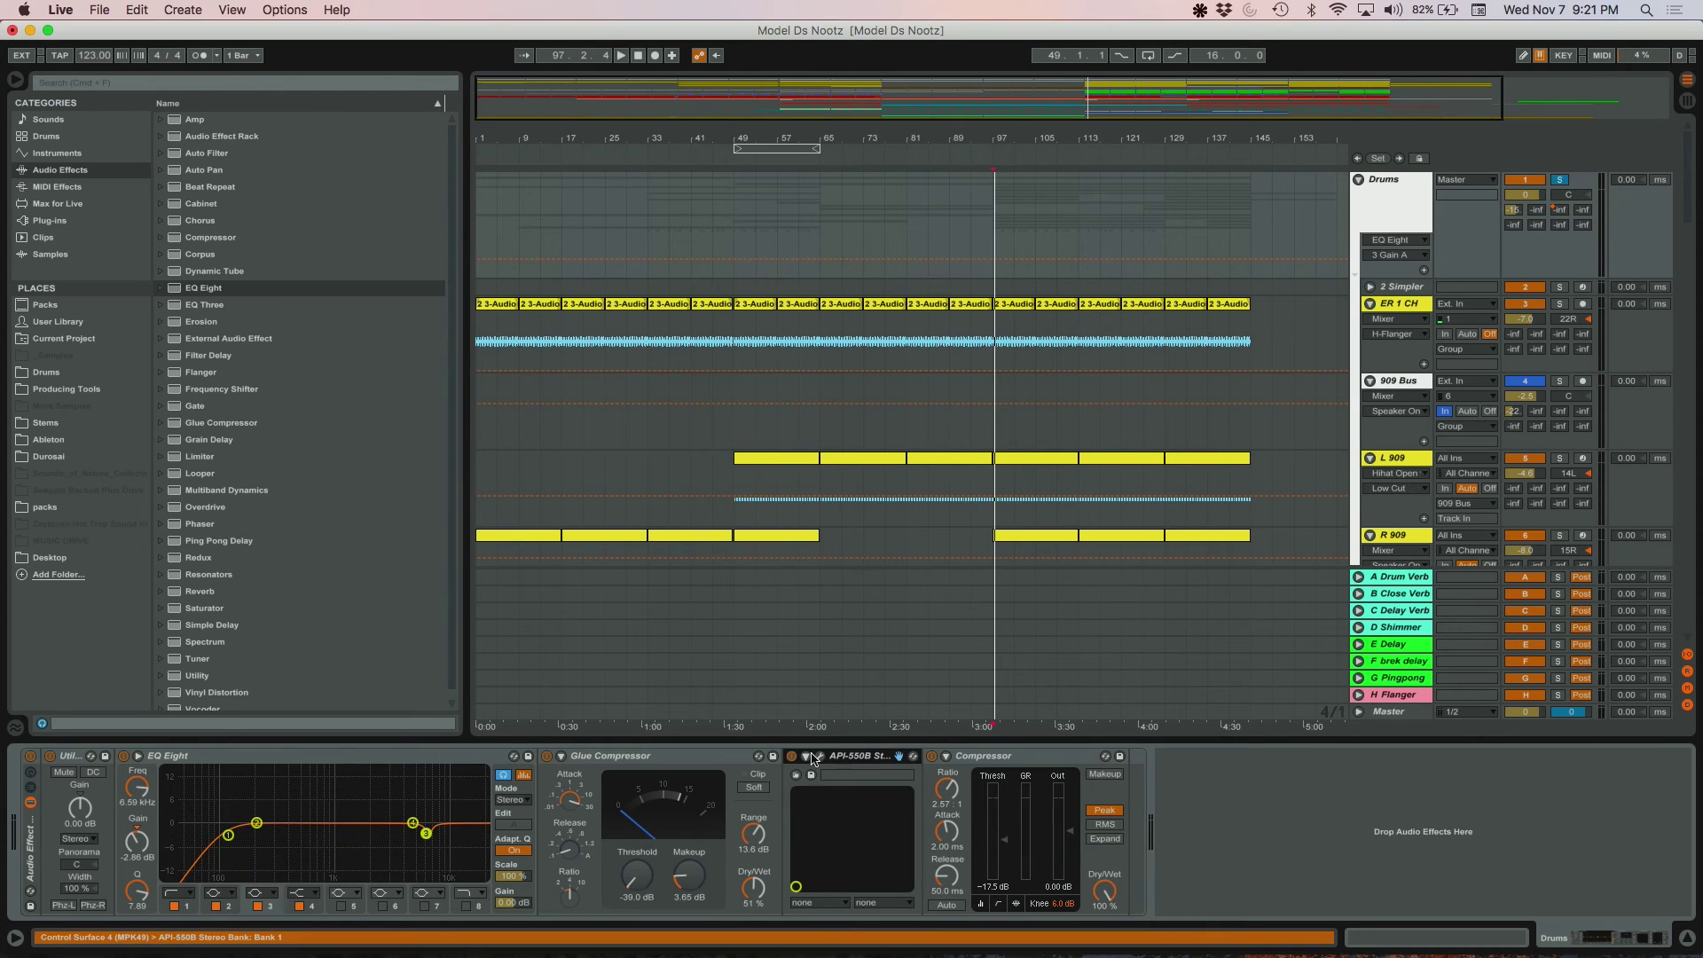
key("space")
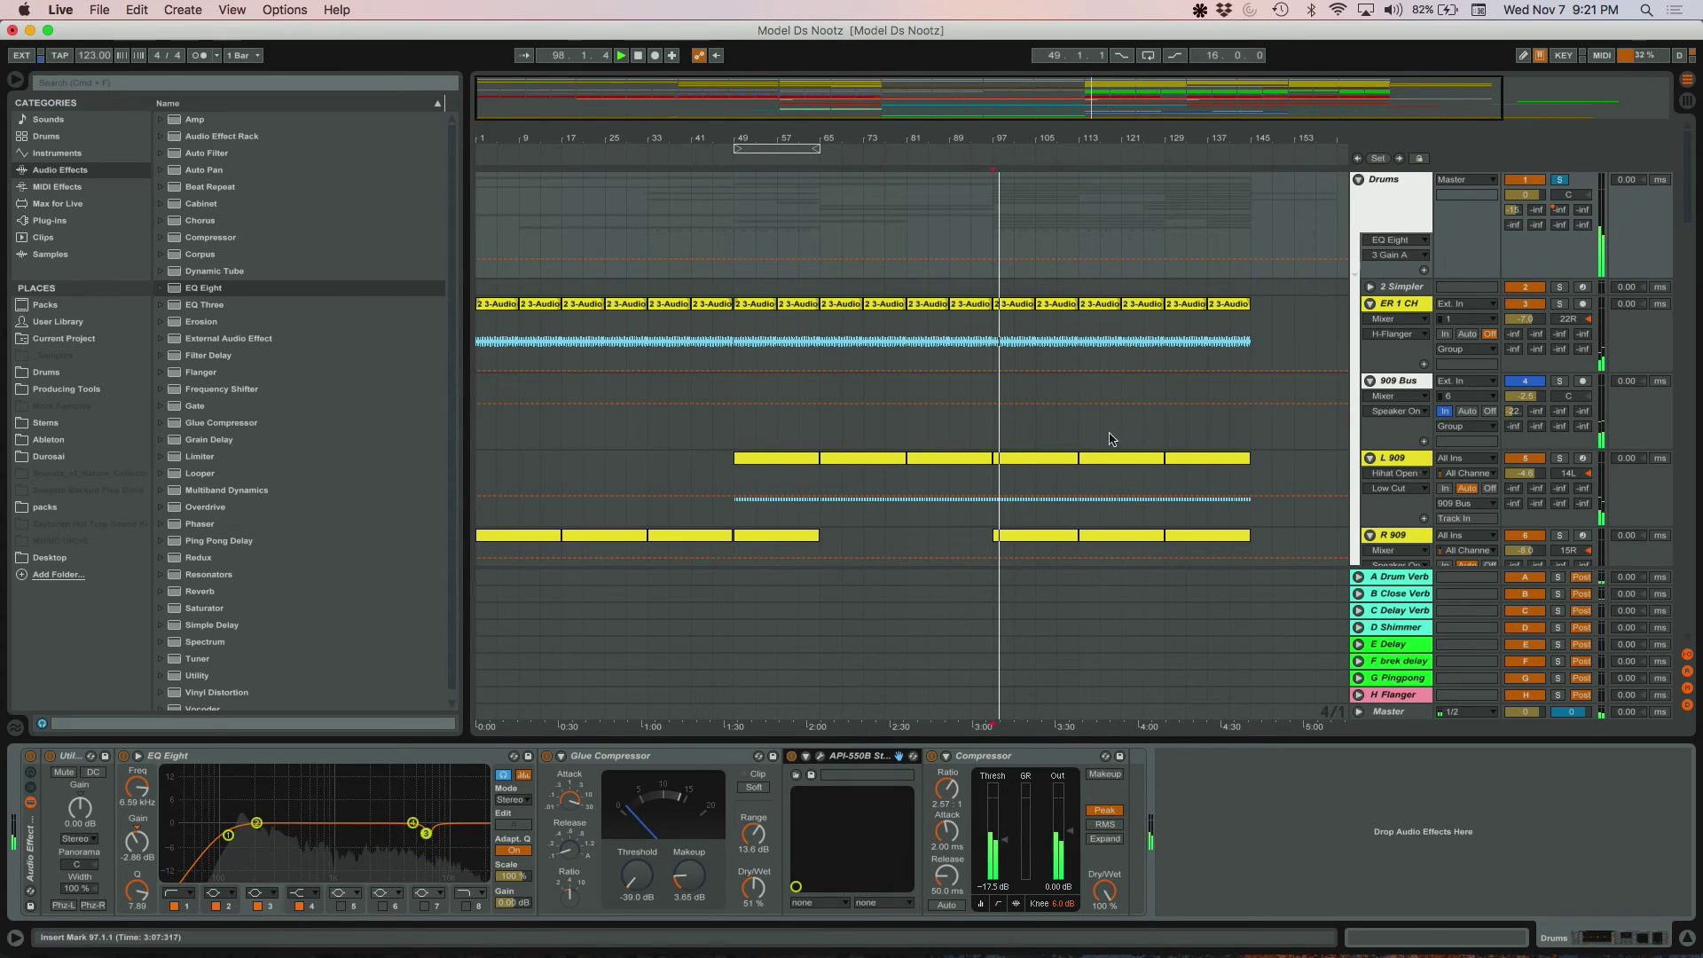
left_click(124, 757)
left_click(125, 756)
- Turn off the Drums group's solo and play the full arrangement briefly from bar 113
left_click(1560, 180)
left_click(1074, 213)
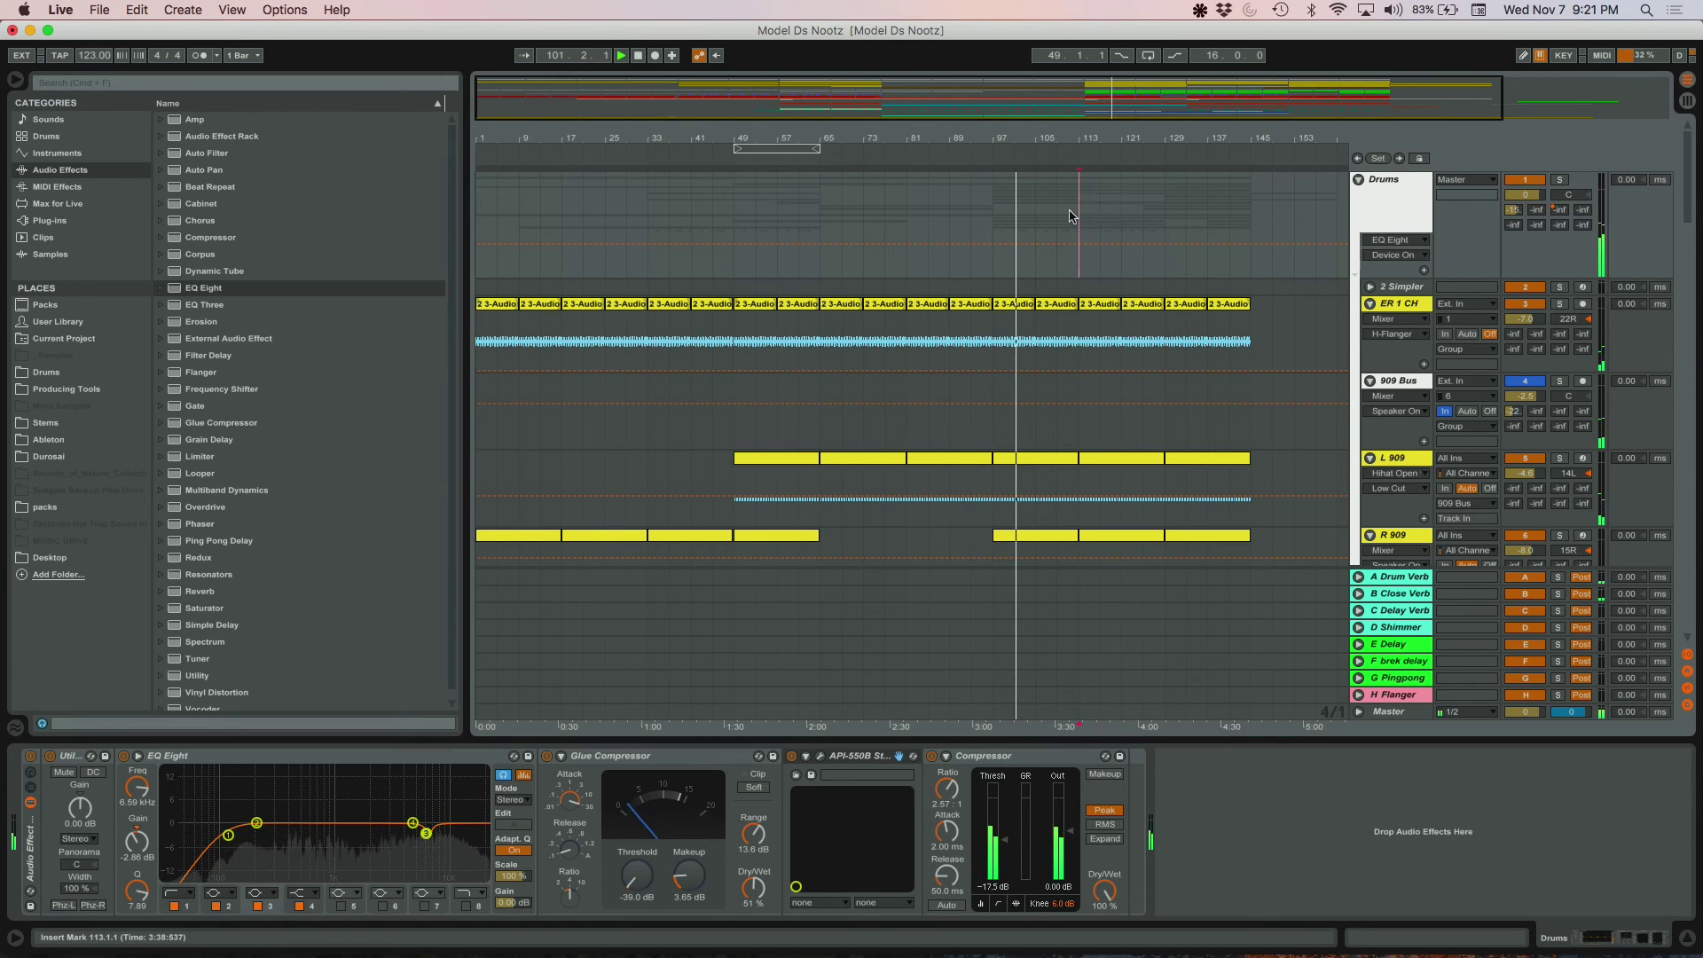
key("space")
key("space")
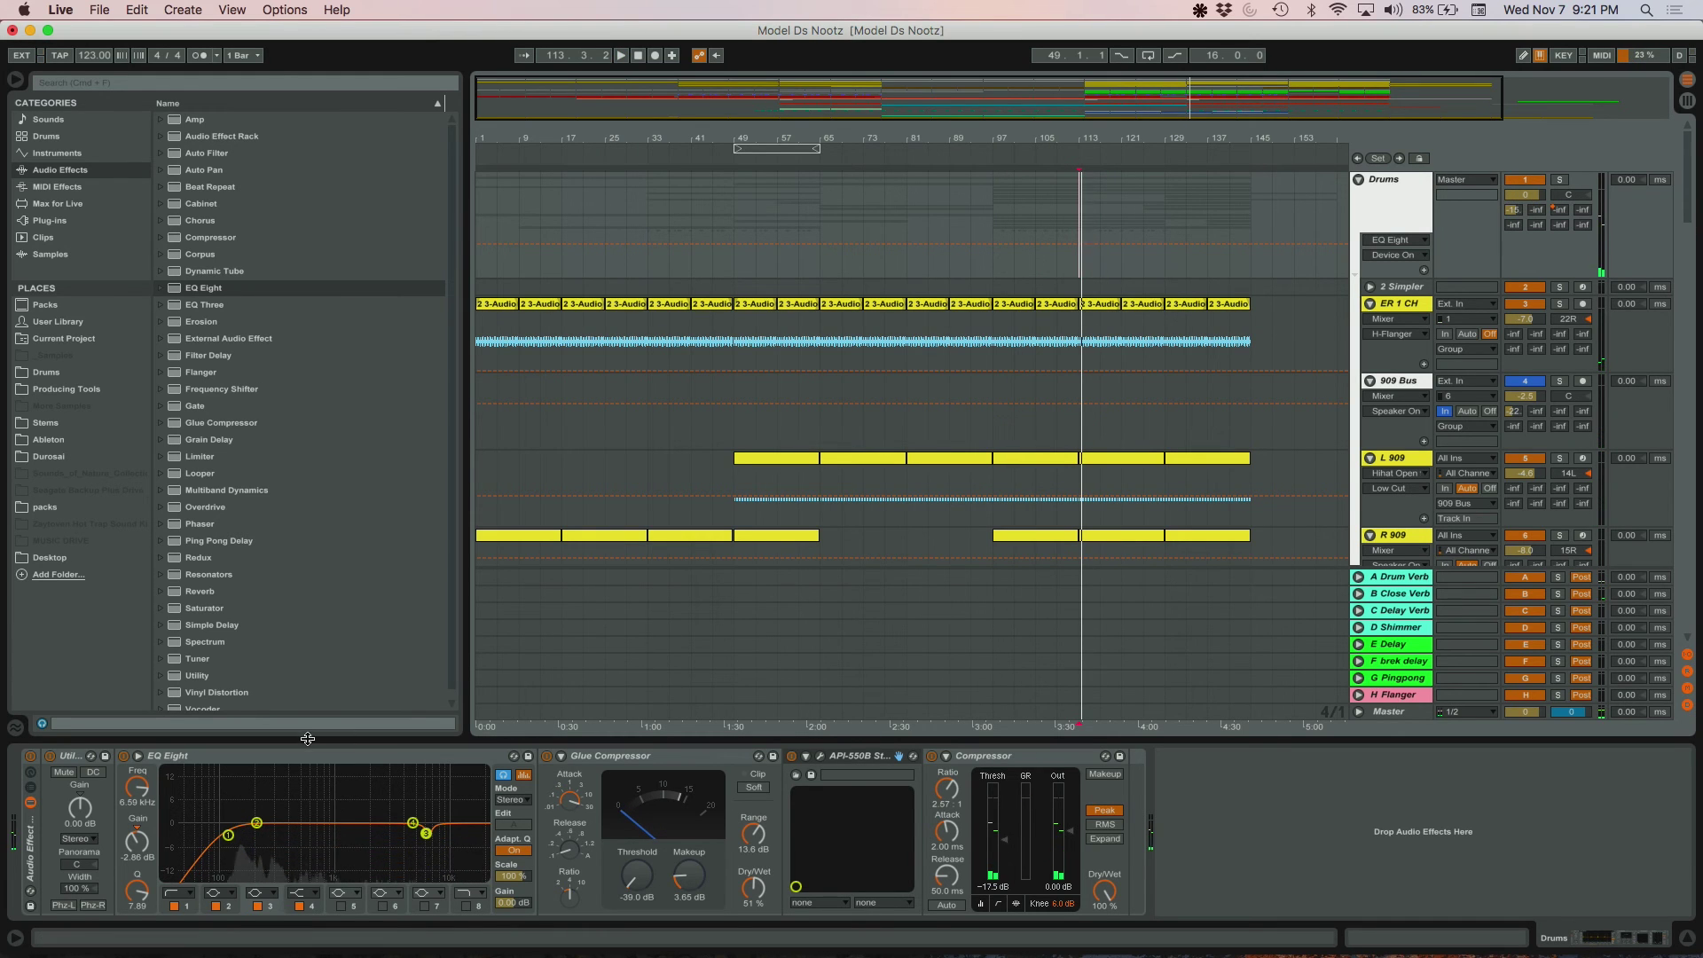
- Add the Voxengo SPAN plug-in after the Compressor on the Drums group and move its window over the arrangement
left_click(53, 220)
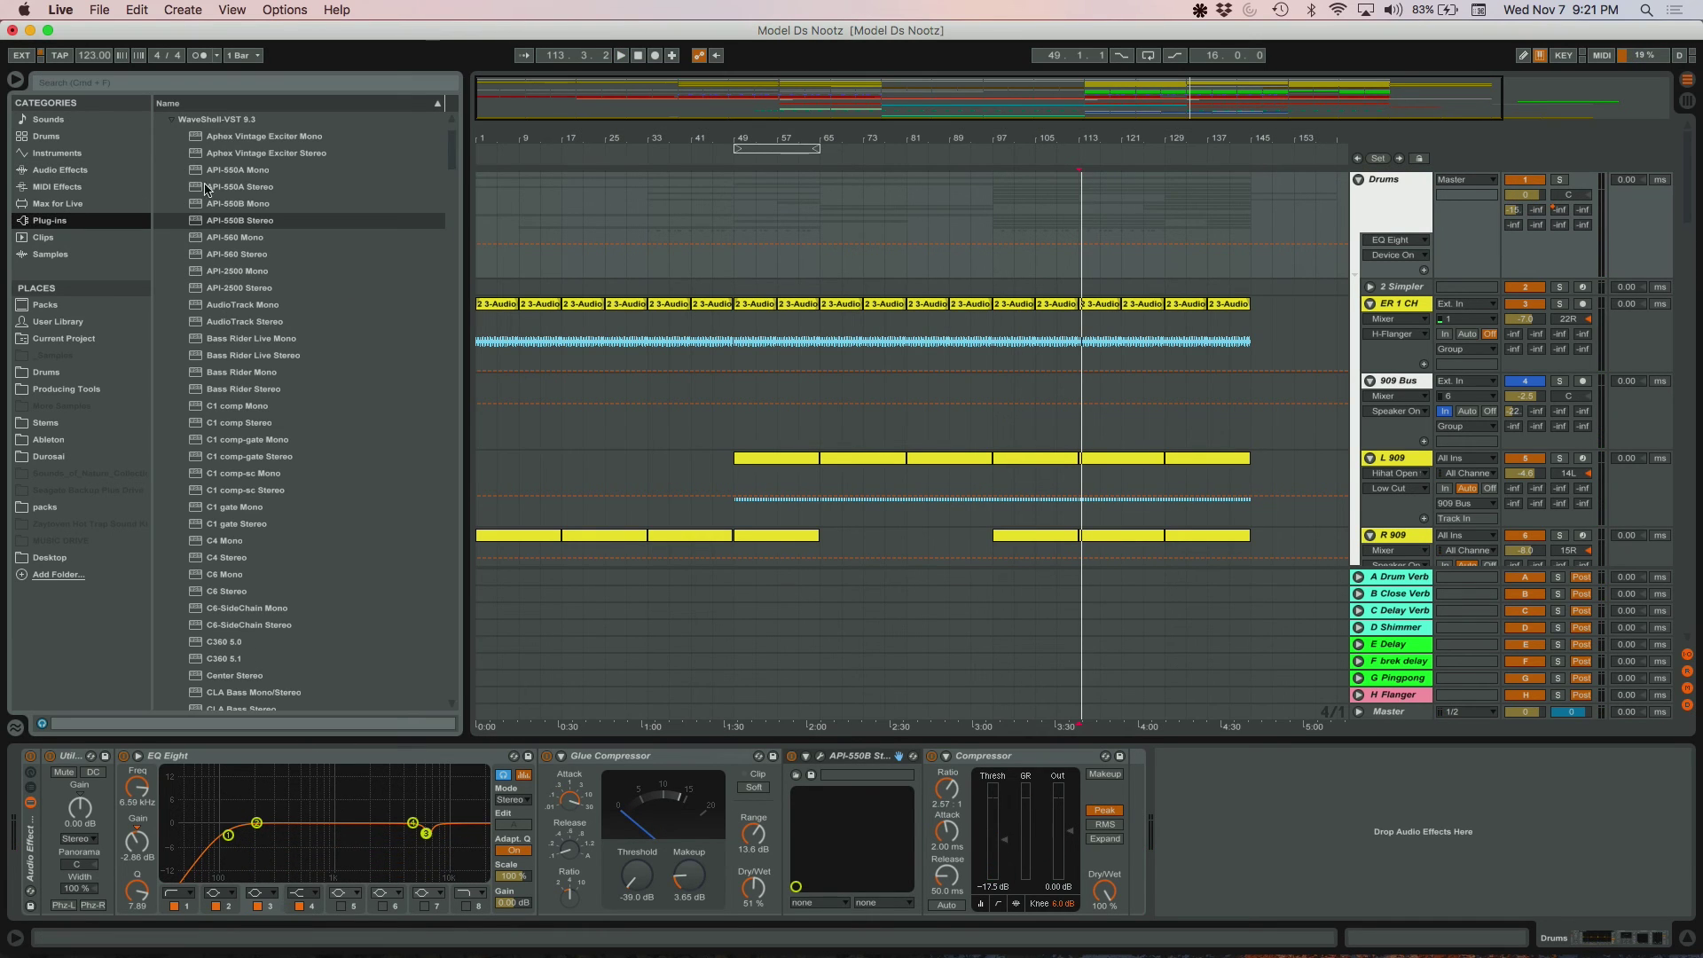
left_click(169, 120)
scroll(187, 472, "down", 15)
double_click(236, 701)
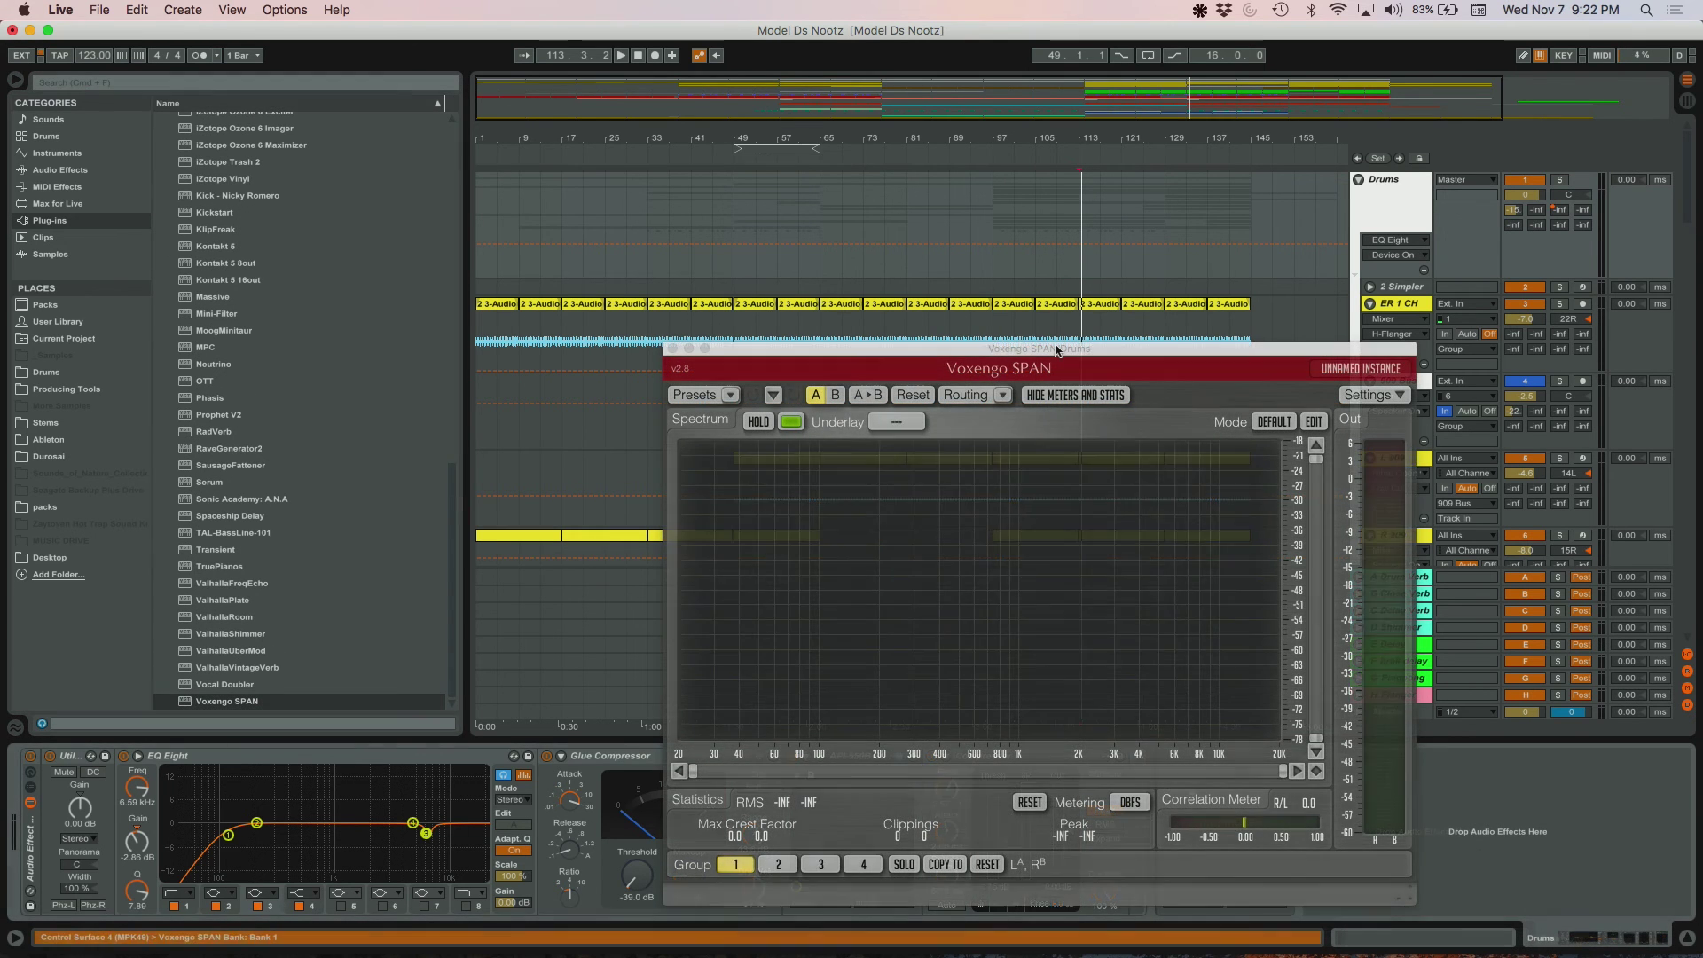
left_click_drag(1057, 350, 808, 156)
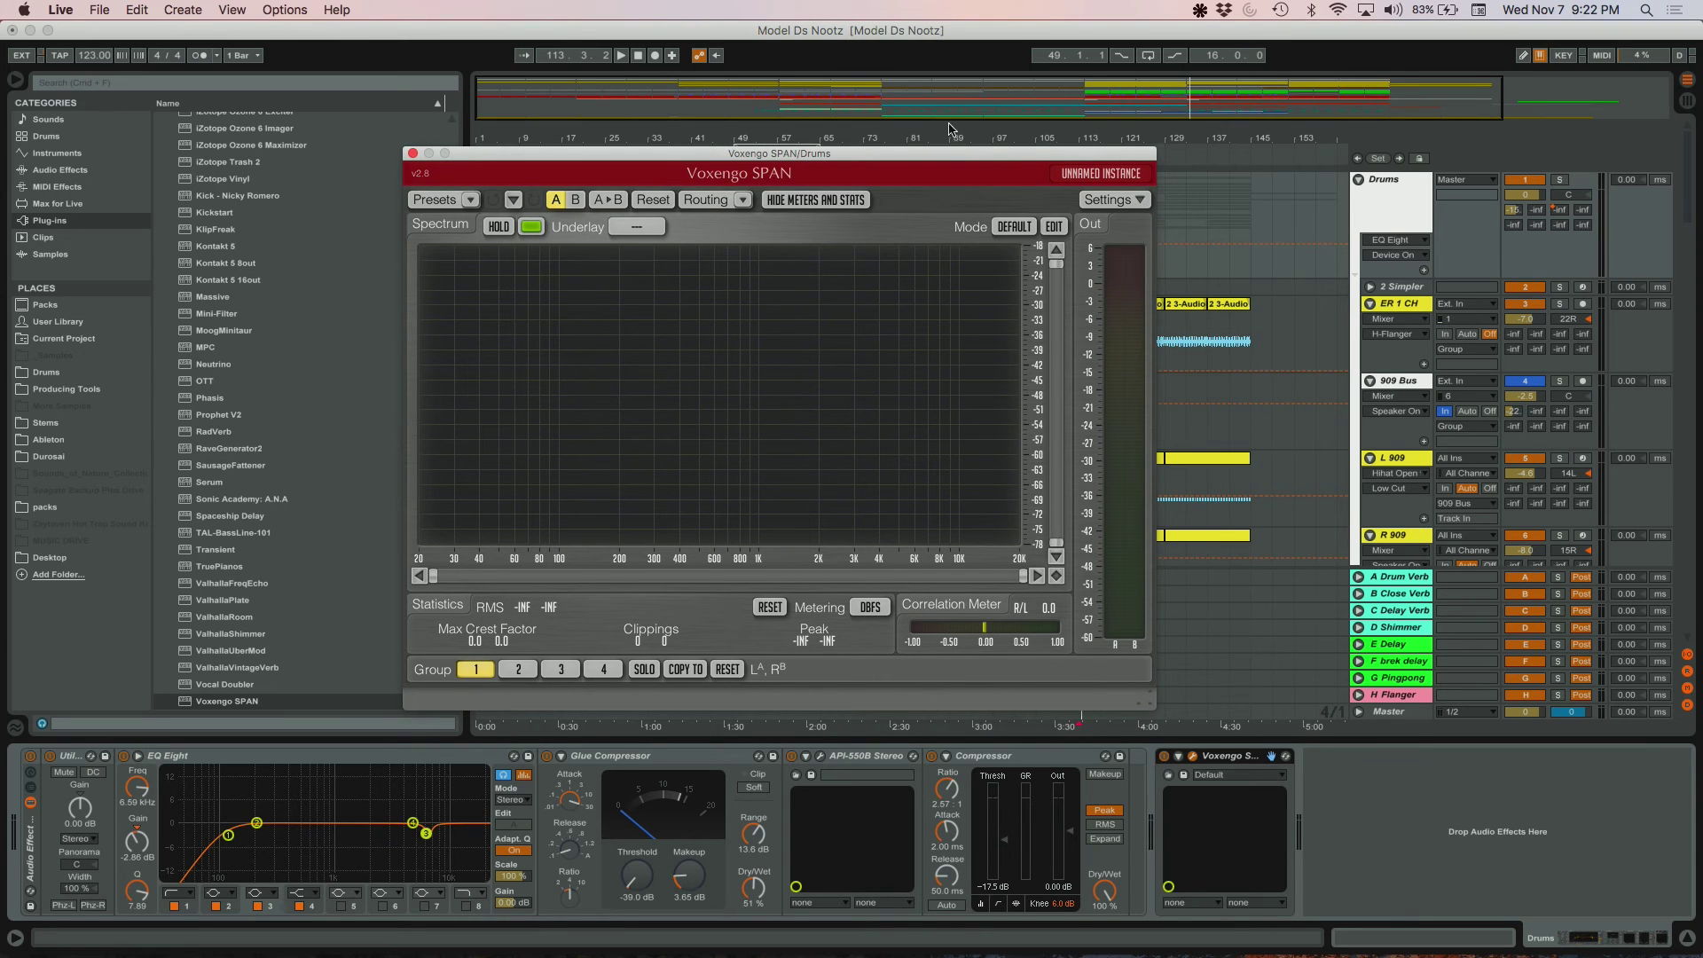
left_click_drag(953, 152, 1018, 111)
- Play from bar 113 with SPAN's spectrum mode on High Res, and switch the mode to Master
left_click(1079, 186)
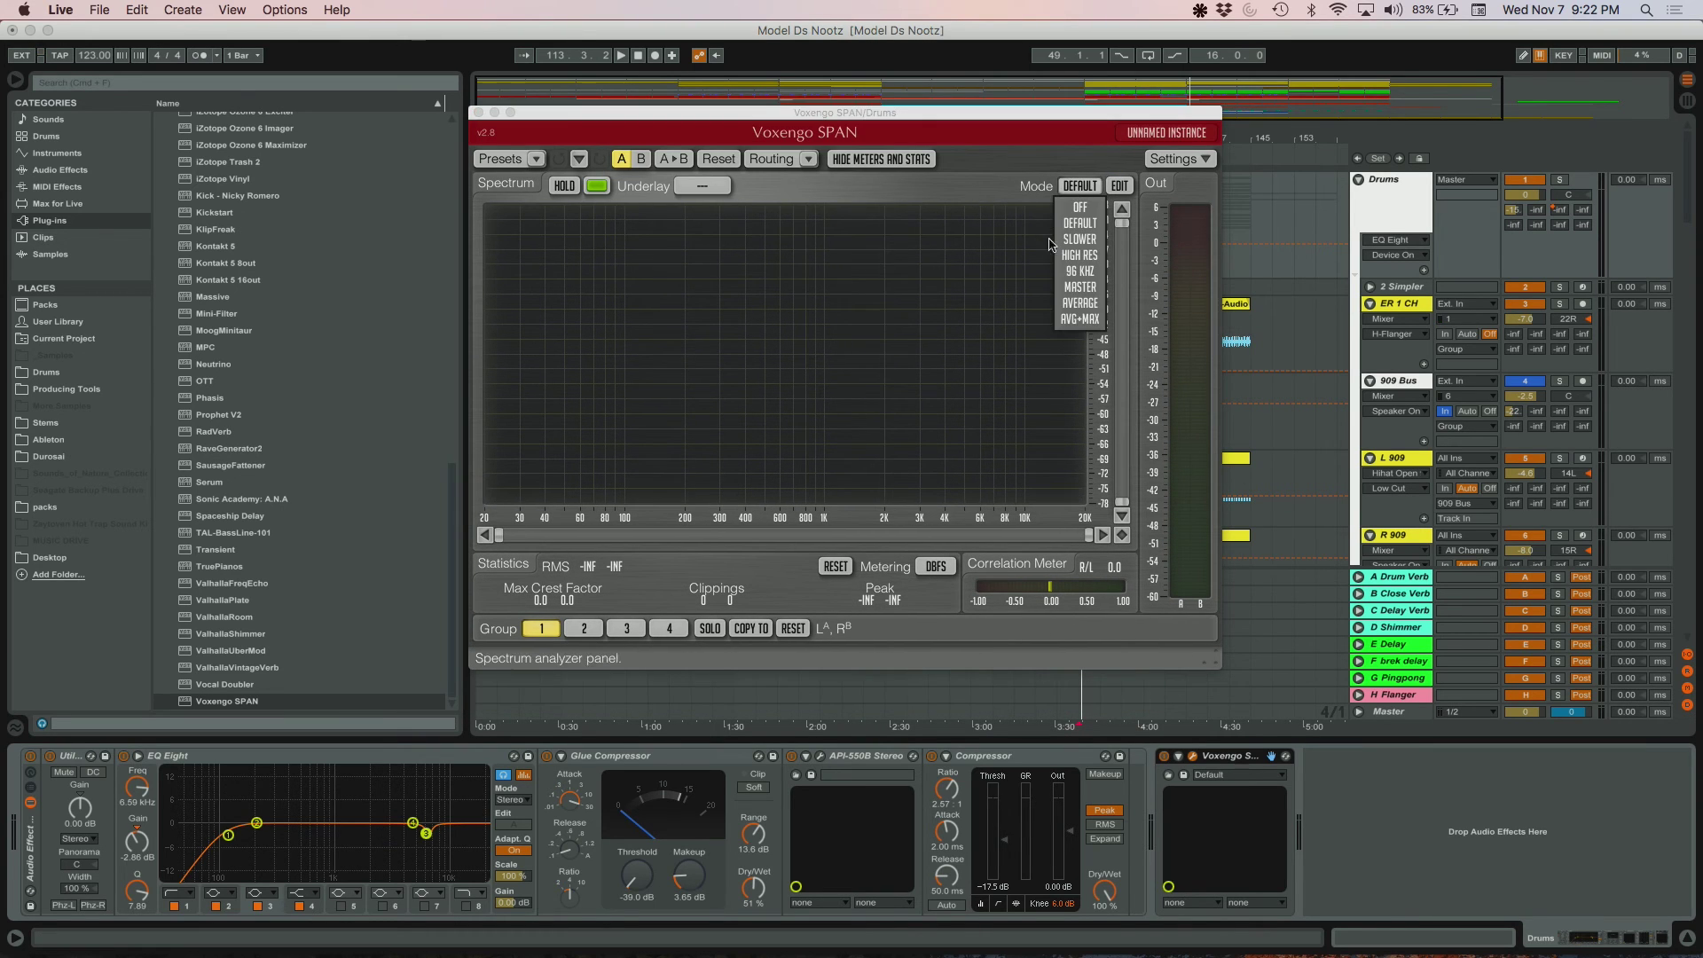
left_click(1080, 255)
key("space")
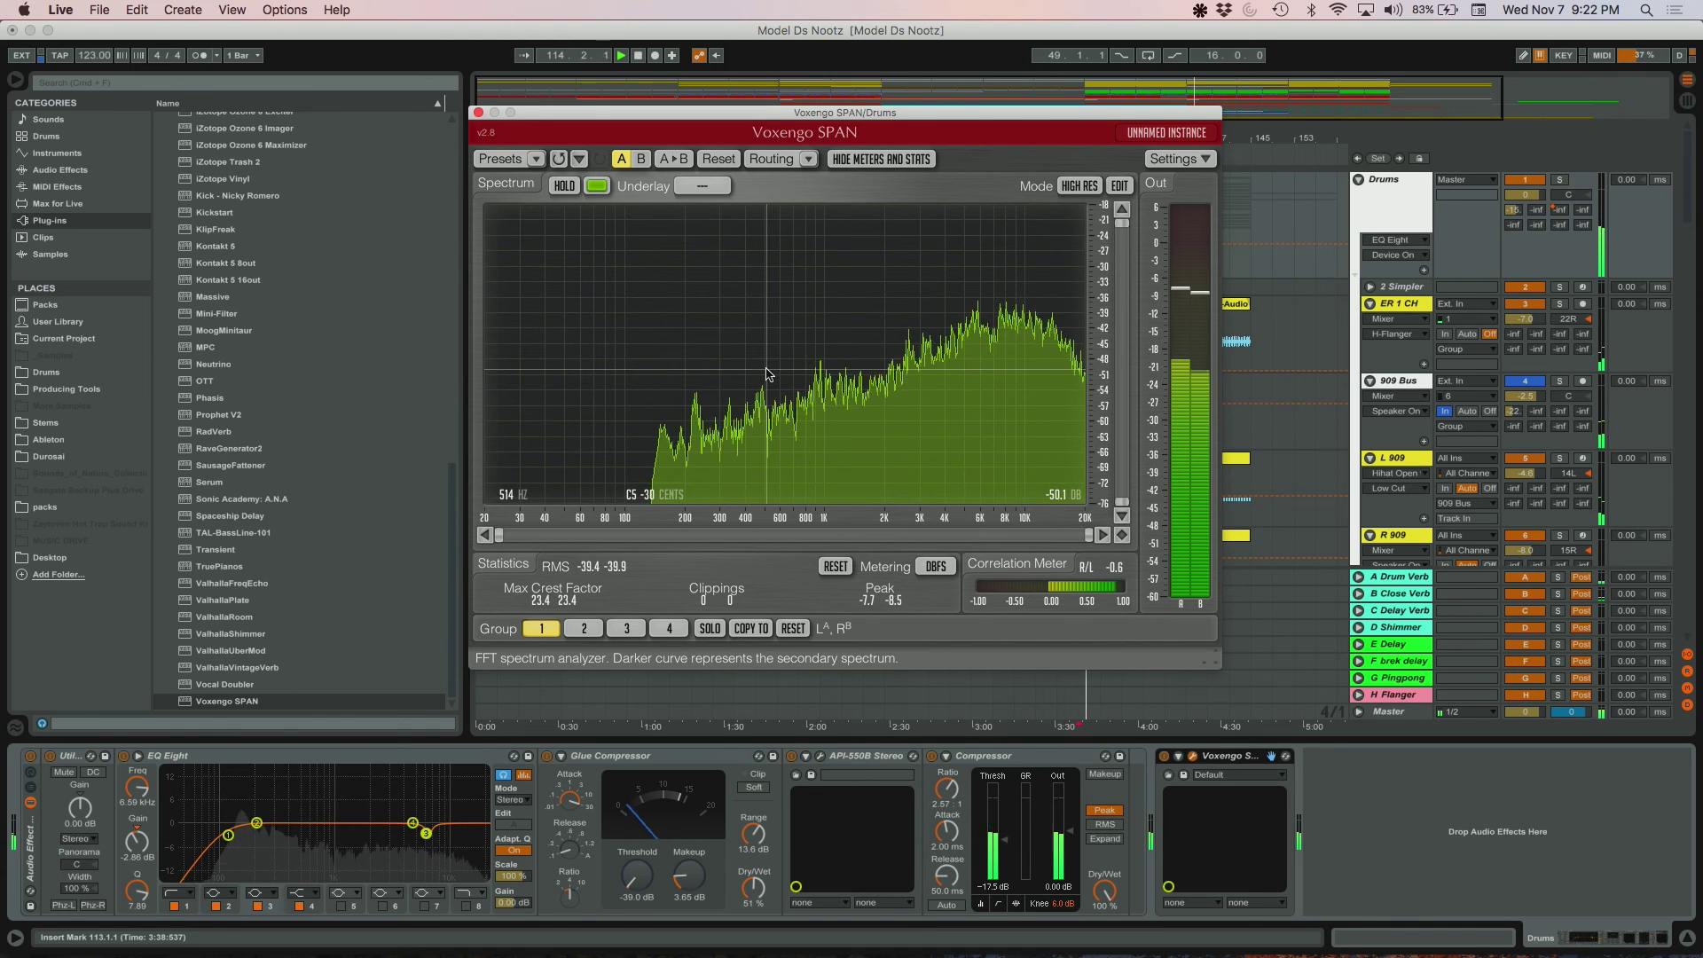
left_click(1080, 186)
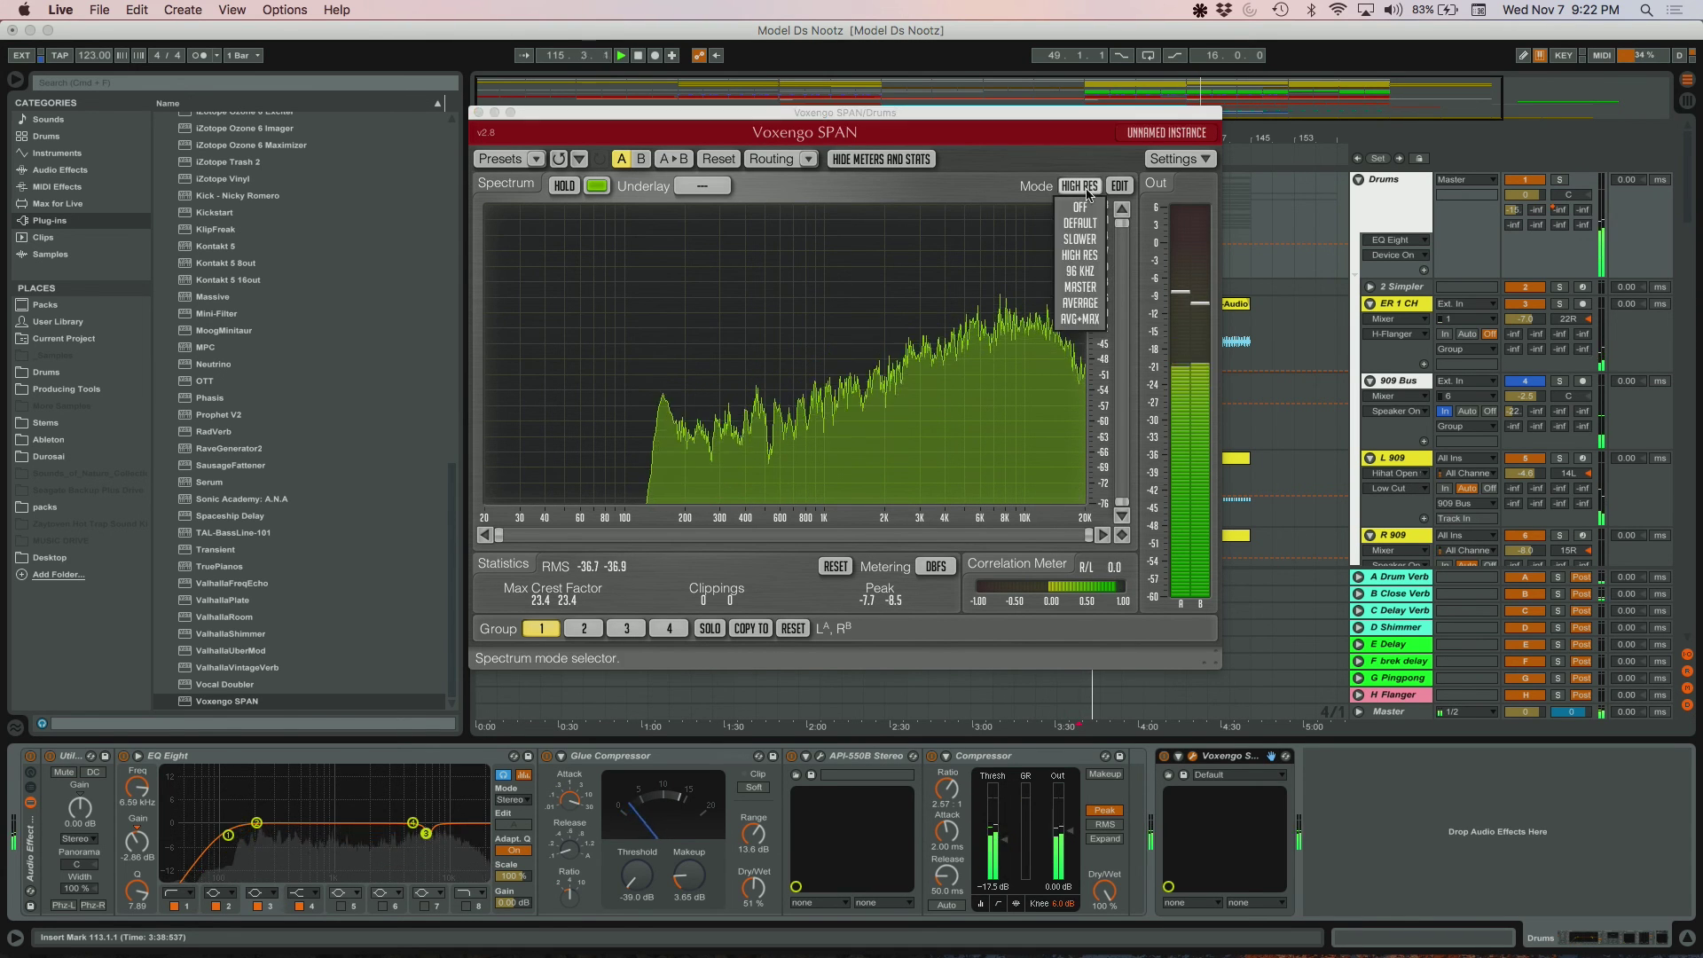
left_click(1080, 286)
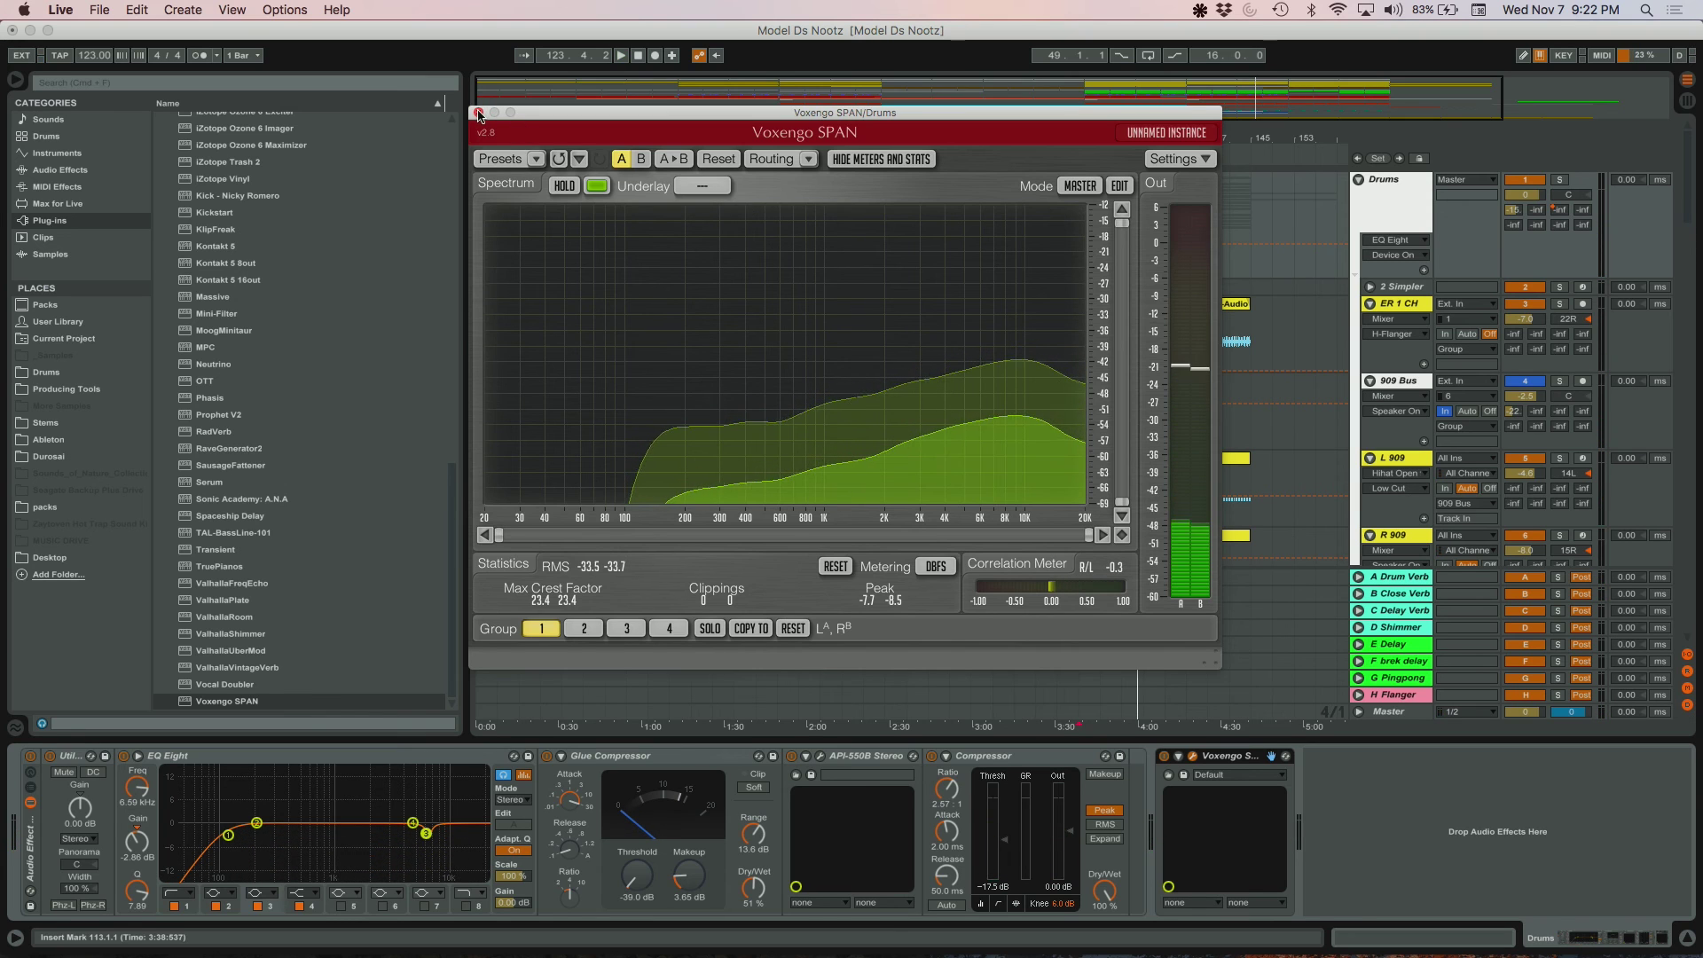
- Reopen the SPAN window, review its list of spectrum modes, and examine the drums' frequency curve in Master mode during playback
left_click(1273, 756)
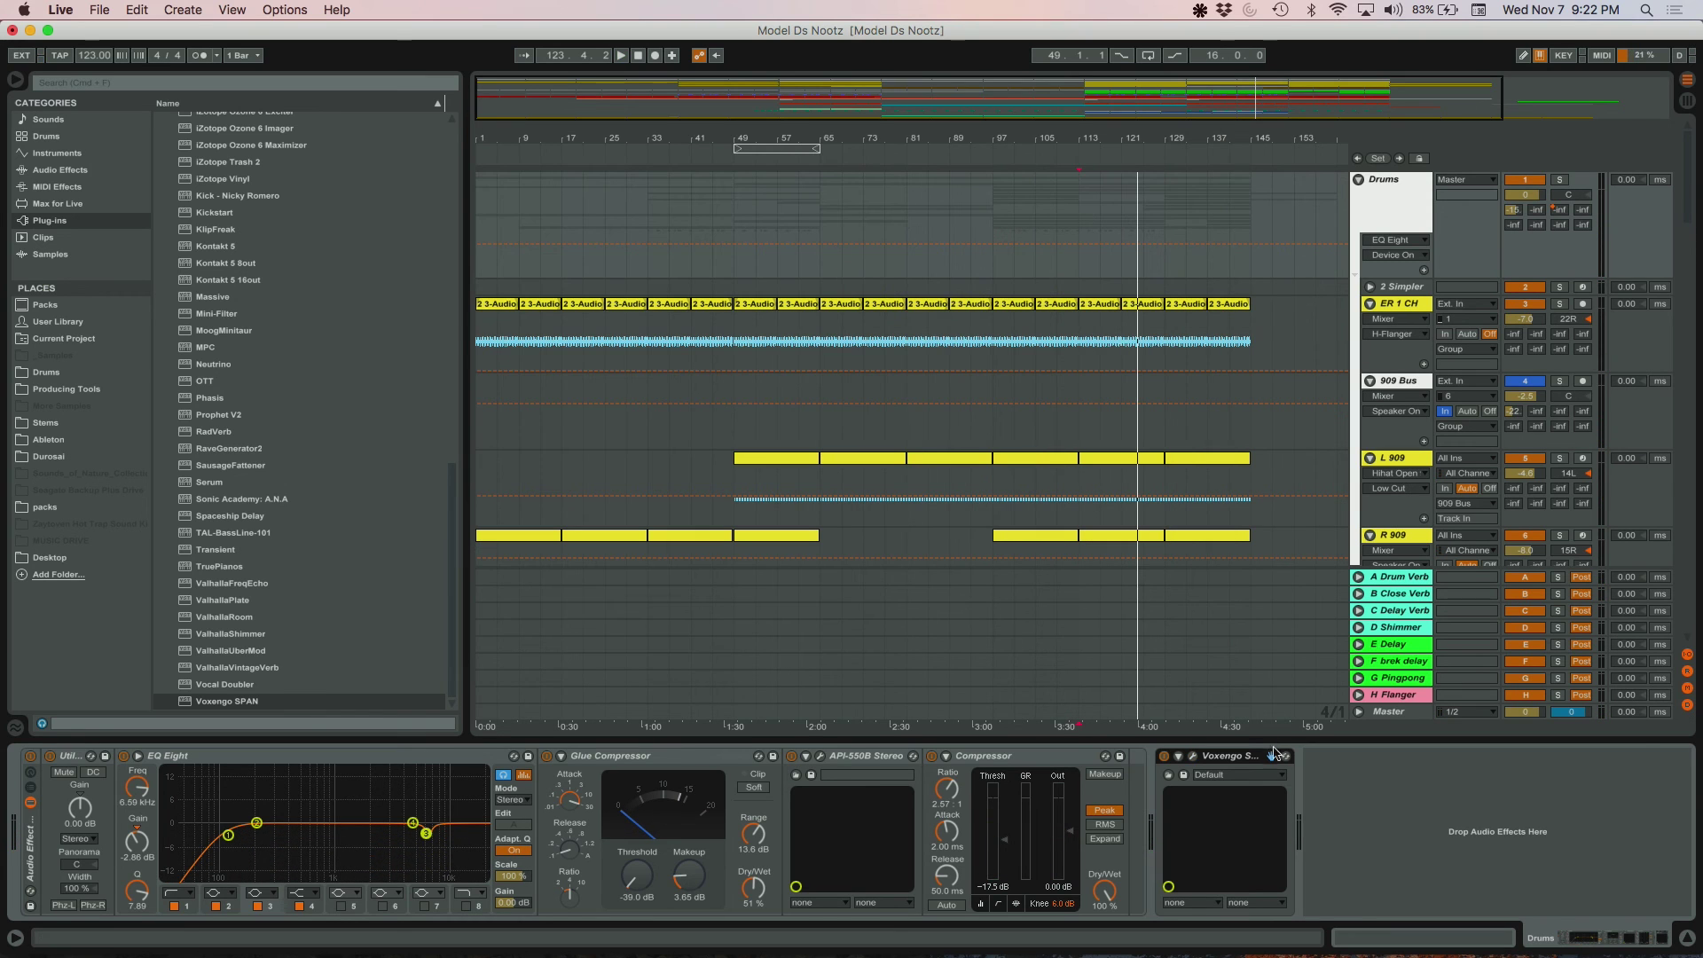
left_click(1194, 756)
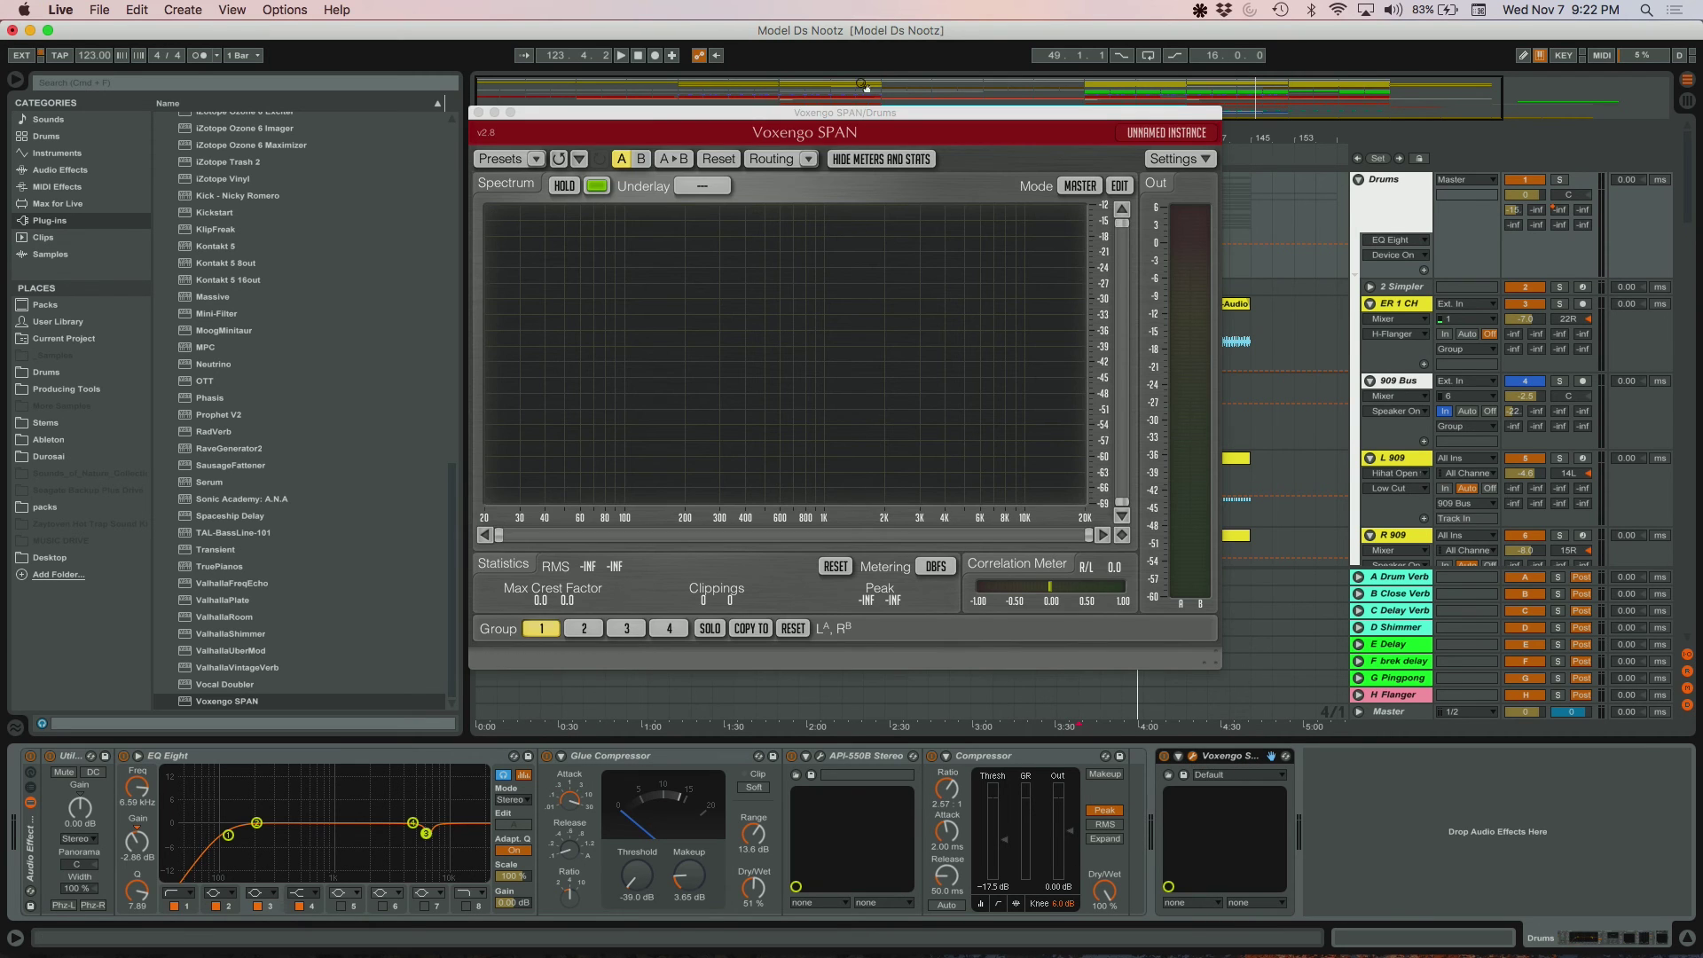
left_click_drag(870, 125, 812, 136)
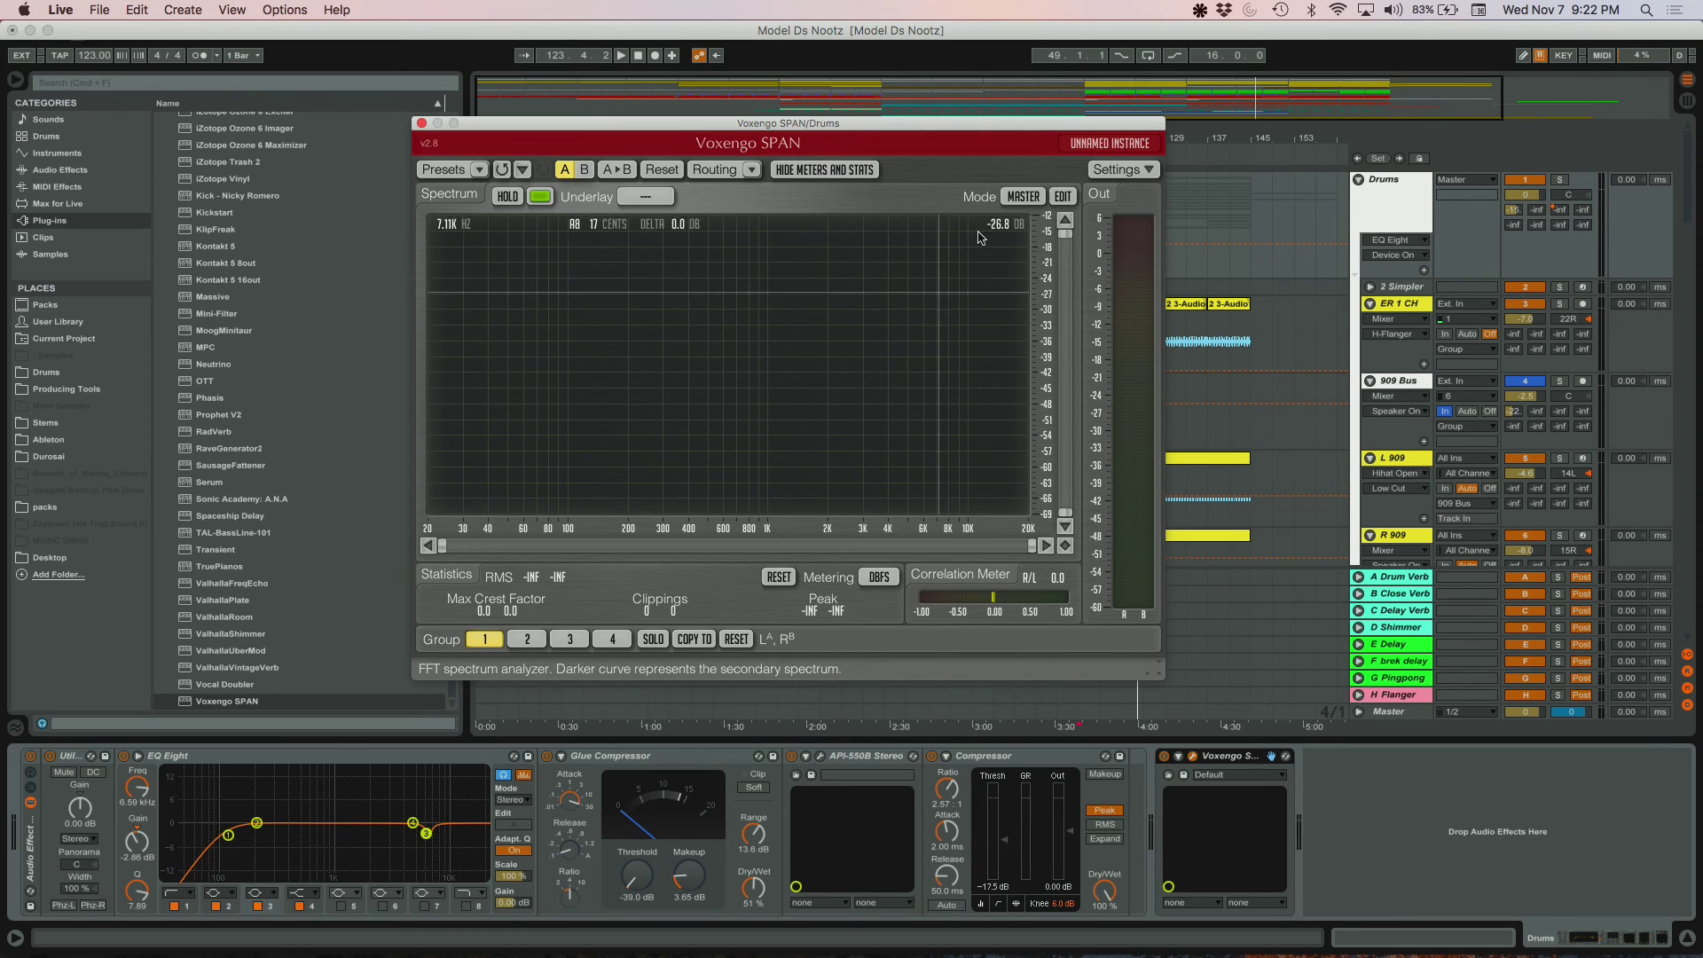
left_click(1024, 196)
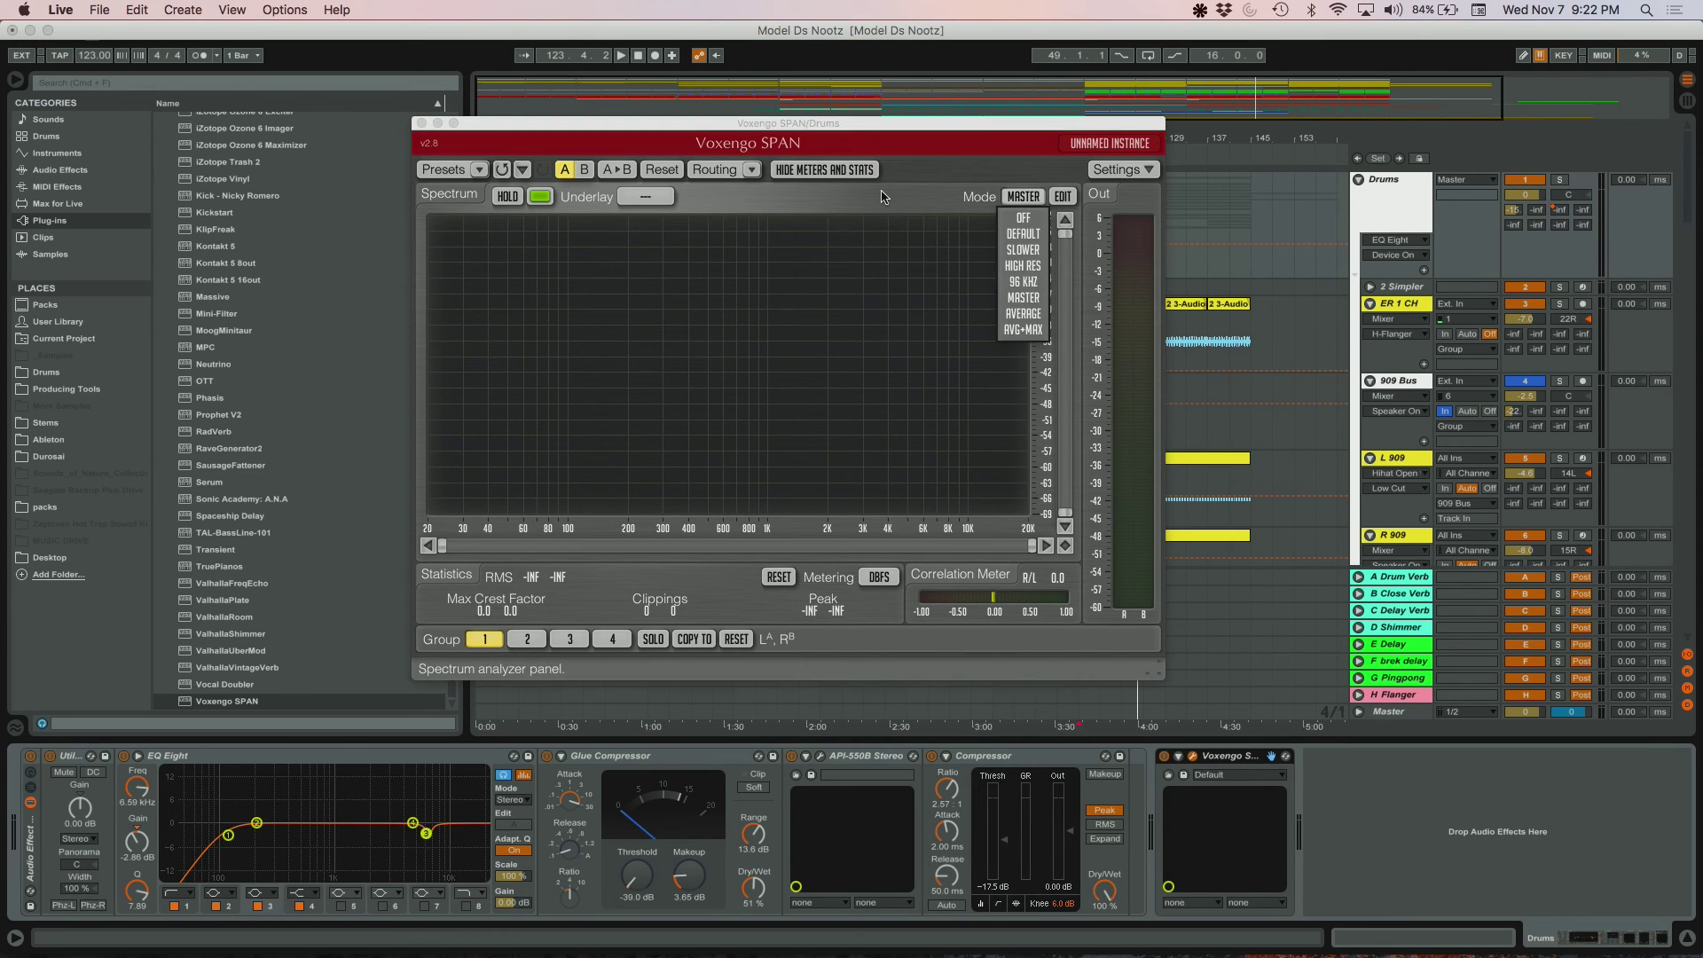
left_click(881, 196)
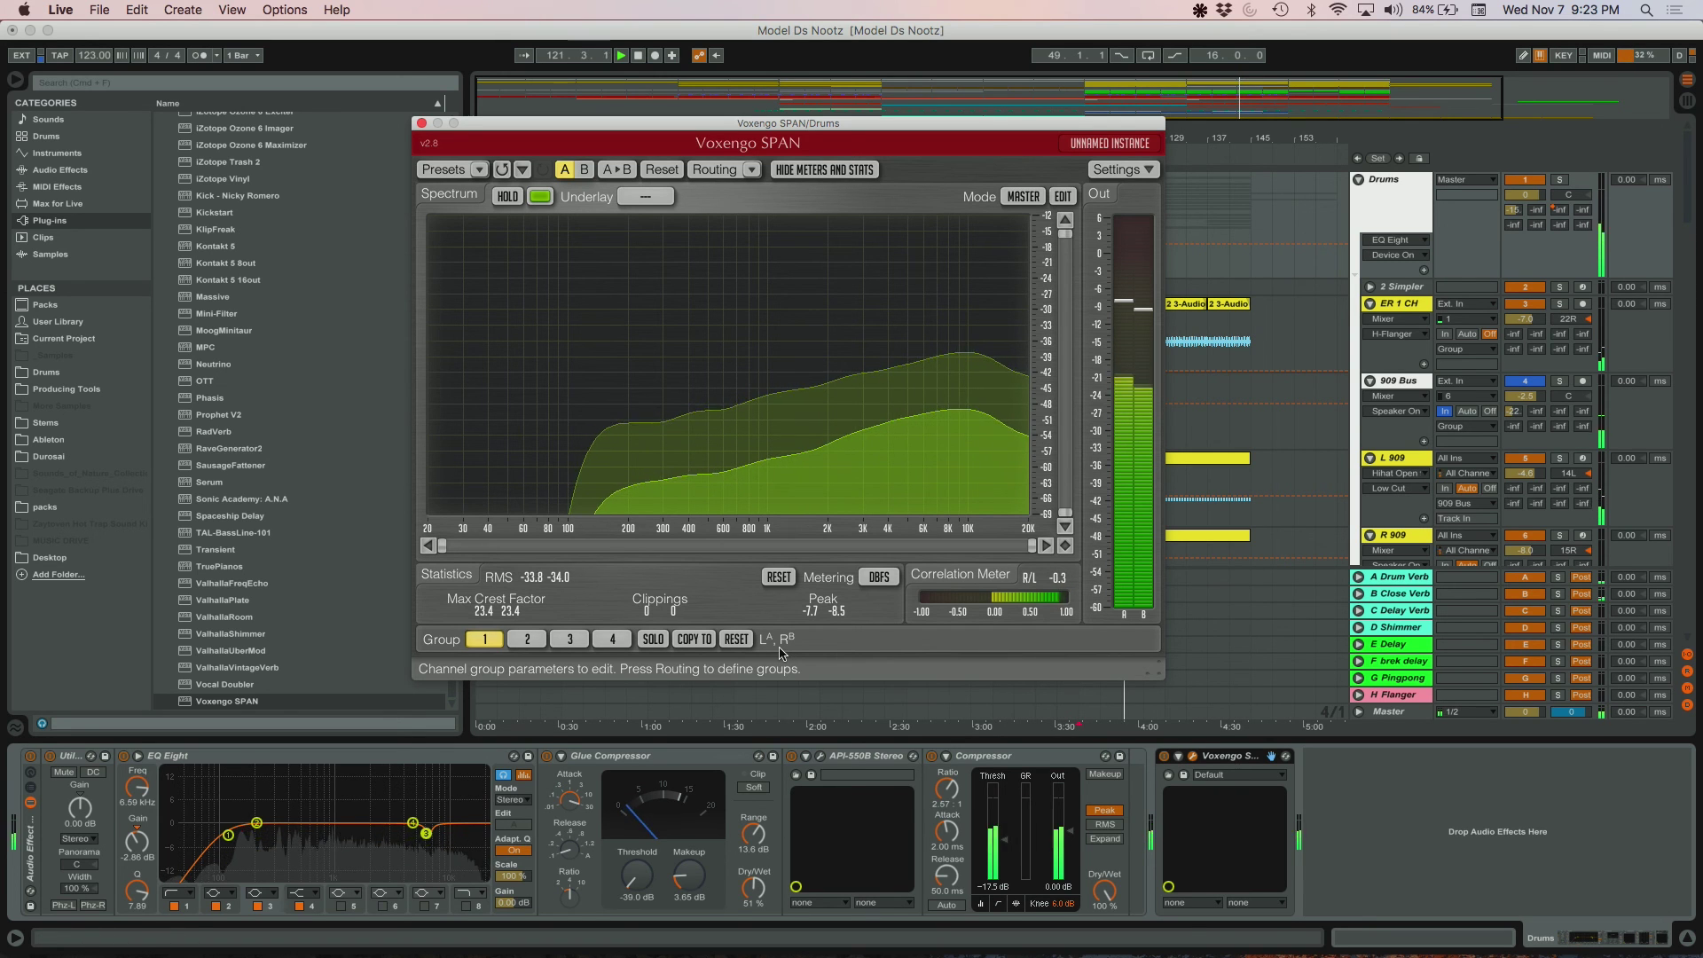
- Close the SPAN window and bring the Kick/Bass group's tracks into view in the arrangement
scroll(1216, 397, "down", 2)
left_click(422, 124)
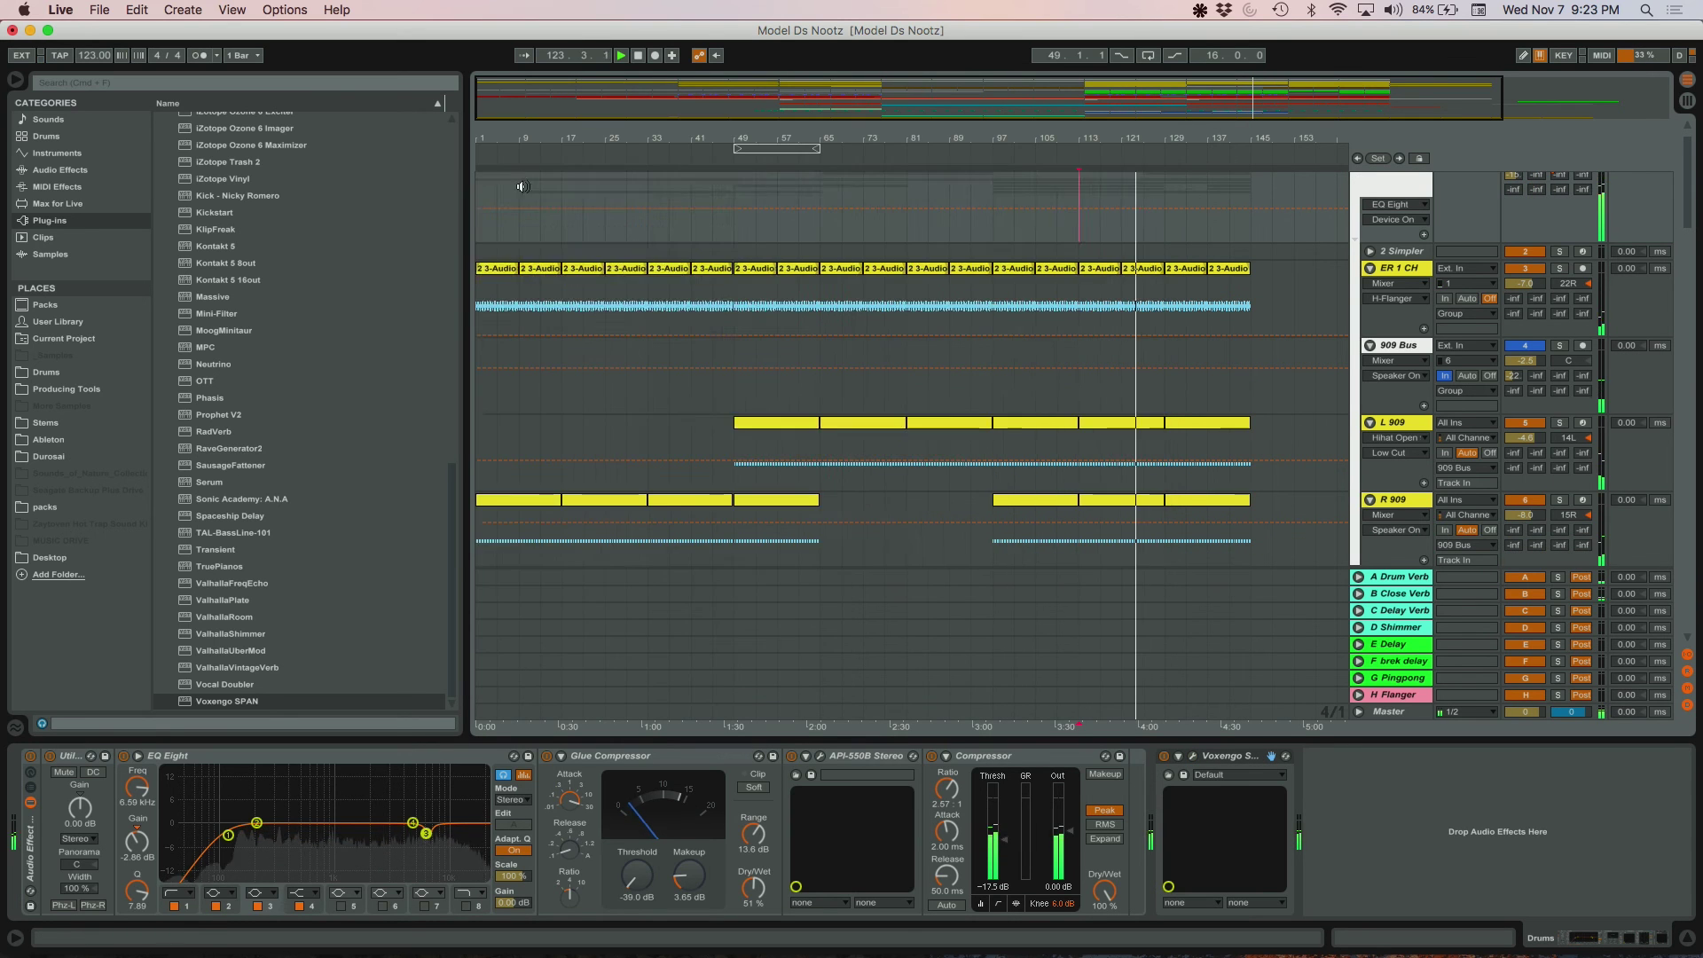
scroll(1098, 406, "down", 10)
scroll(1098, 405, "down", 8)
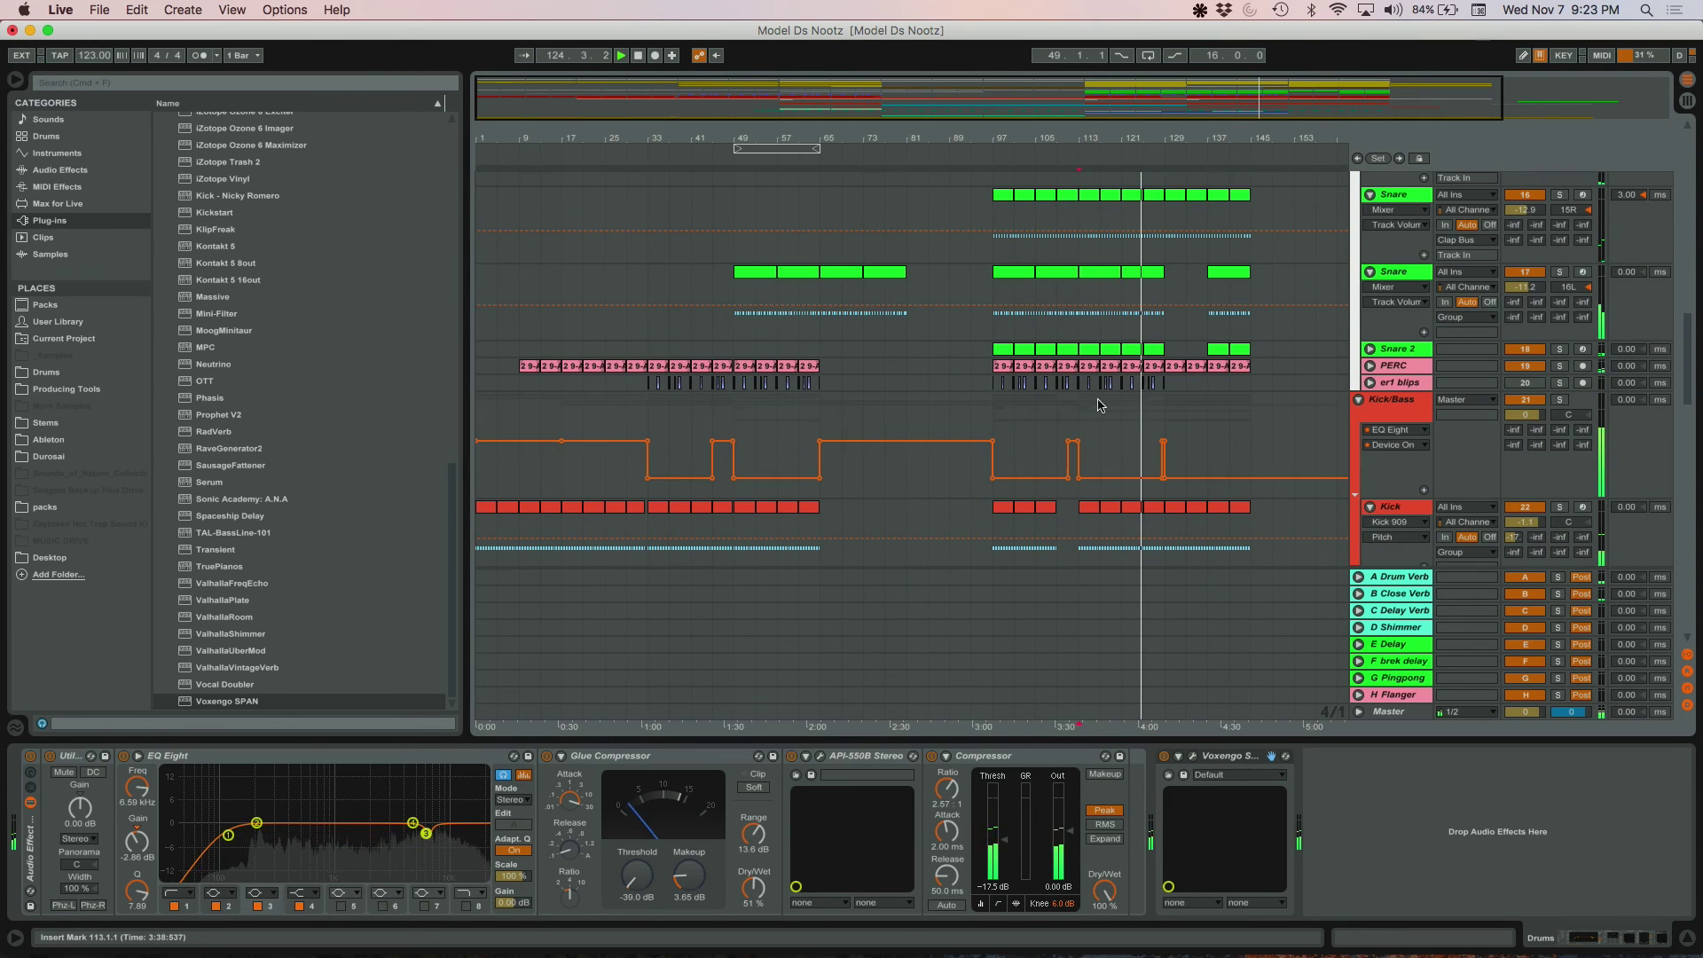
- Show the Kick/Bass group's EQ Eight, and return to the Drums group's device chain
left_click(1390, 411)
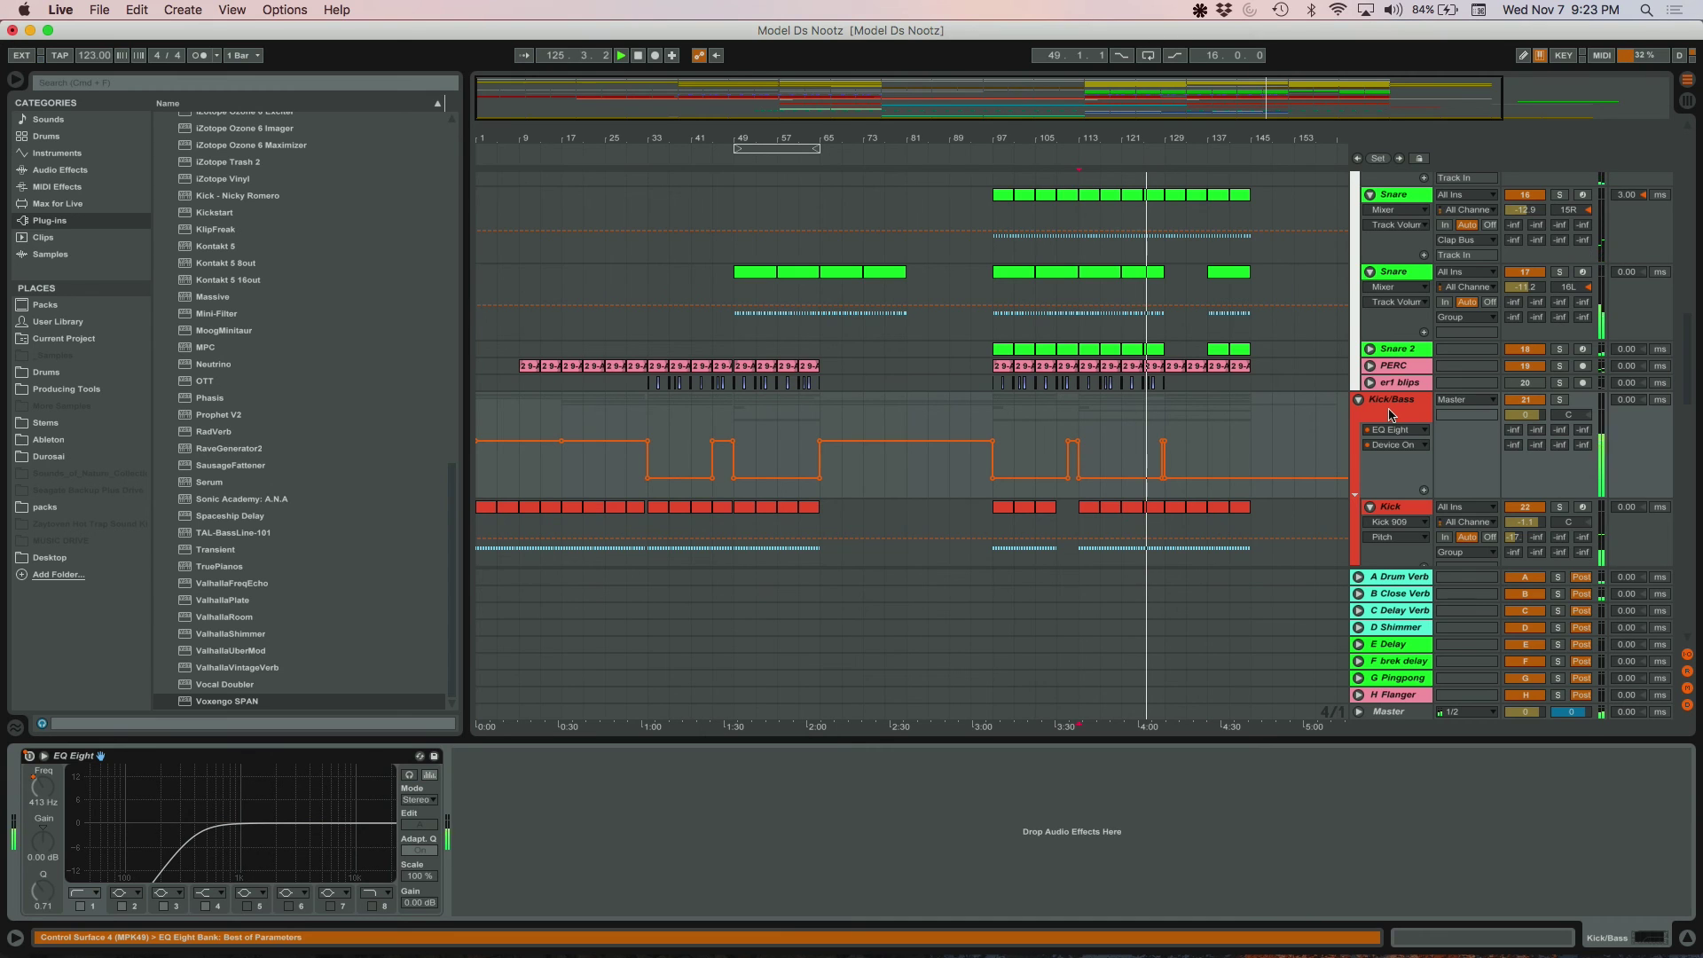
scroll(1322, 312, "up", 15)
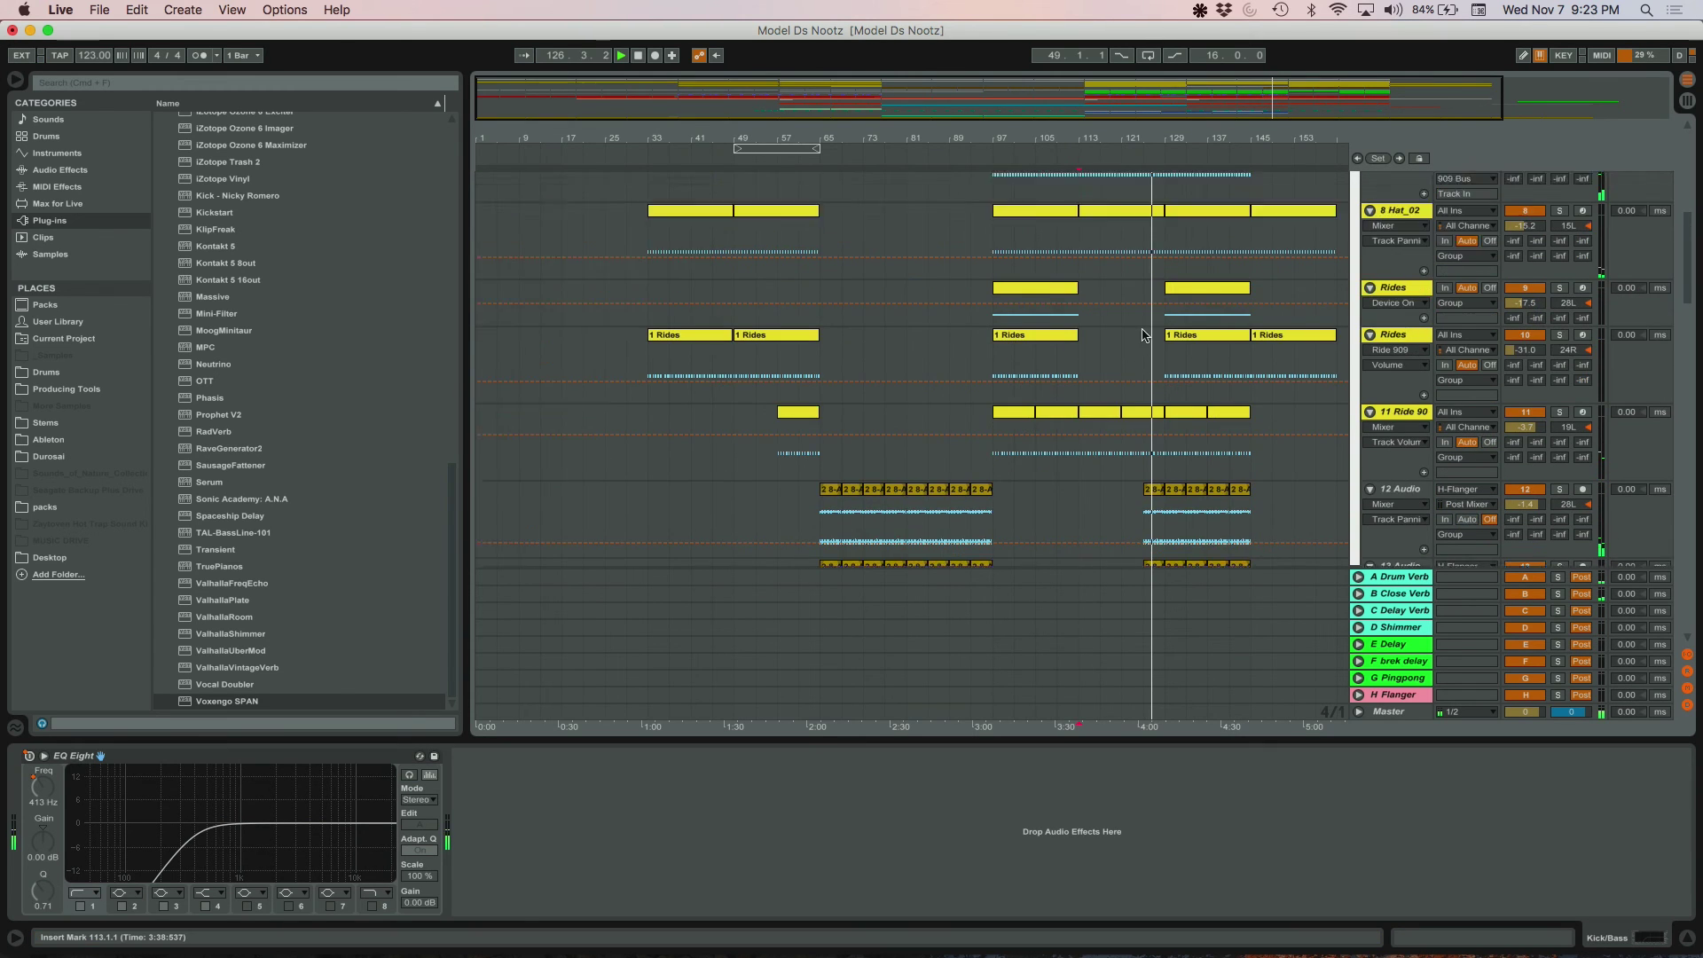
left_click(1380, 216)
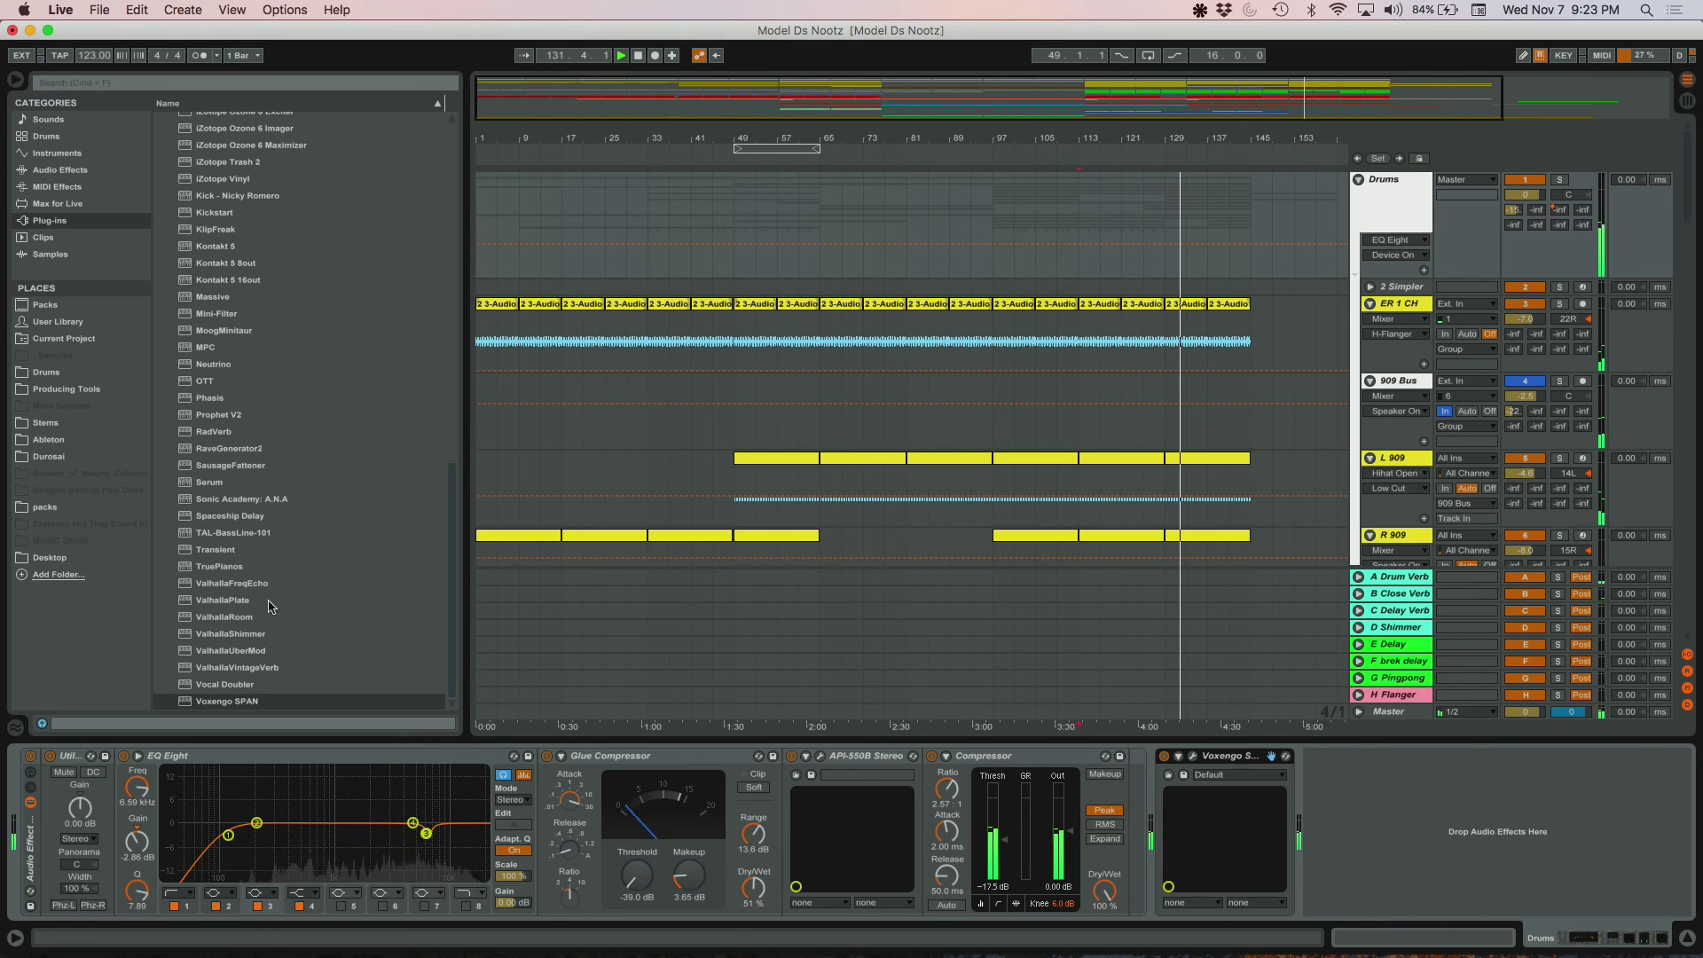
- Stop playback and insert iZotope Trash 2 between API-550B and Compressor on the Drums group
key("space")
scroll(189, 460, "up", 6)
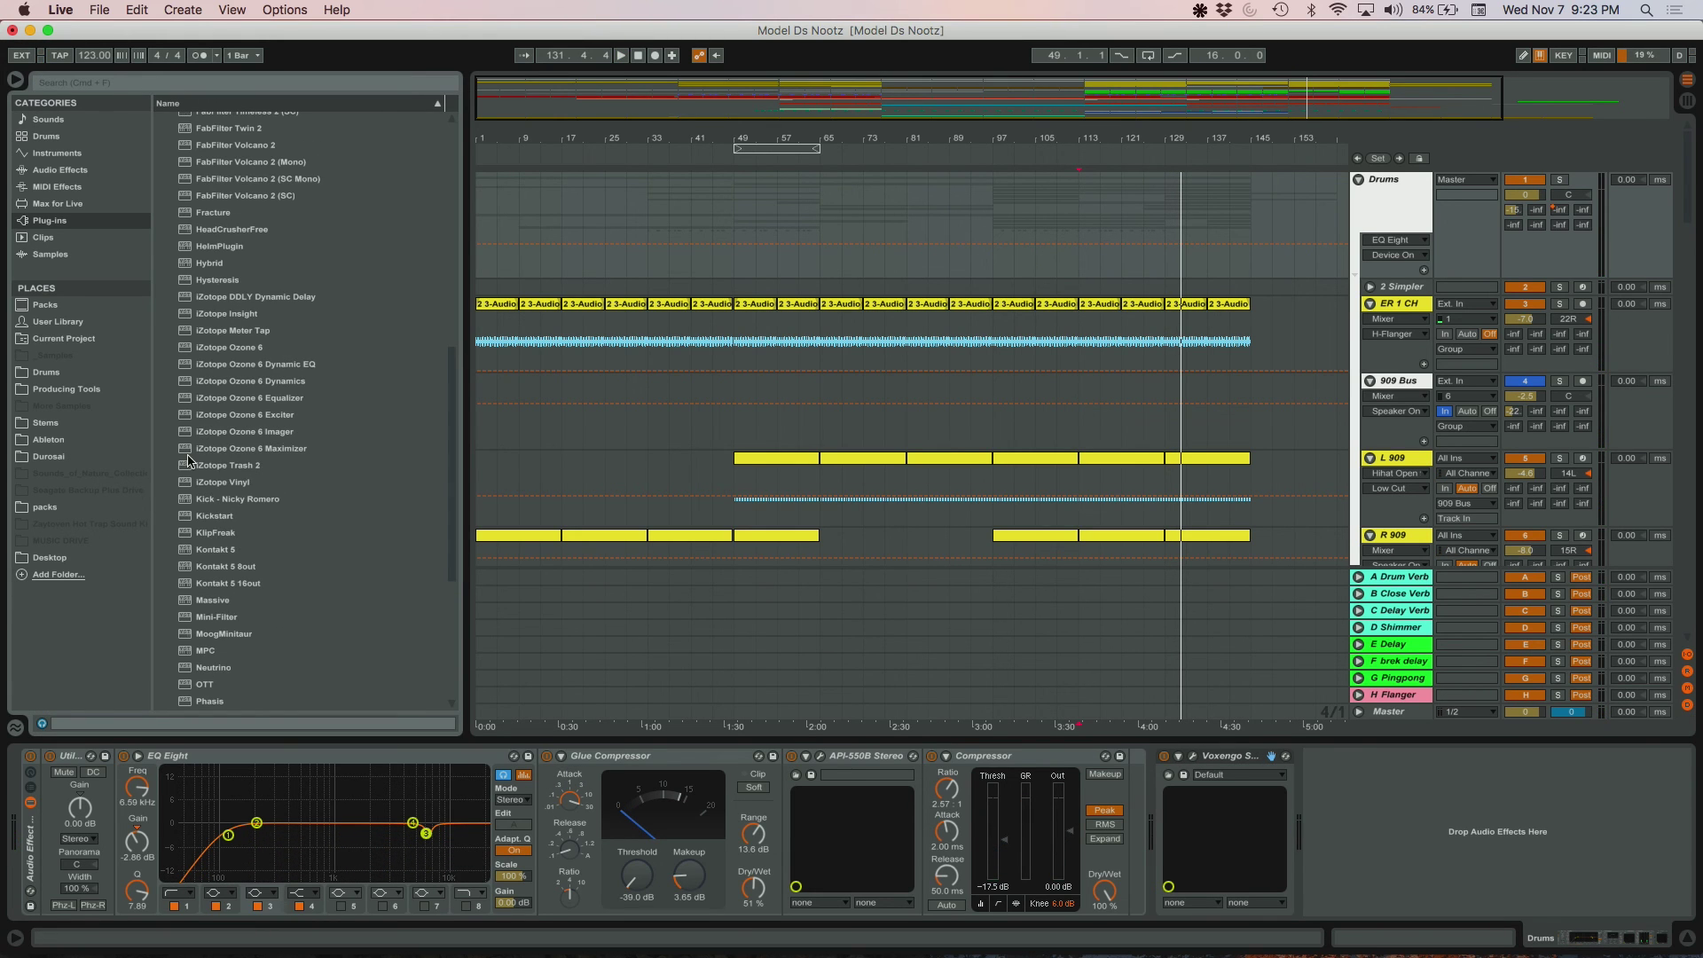
left_click(187, 465)
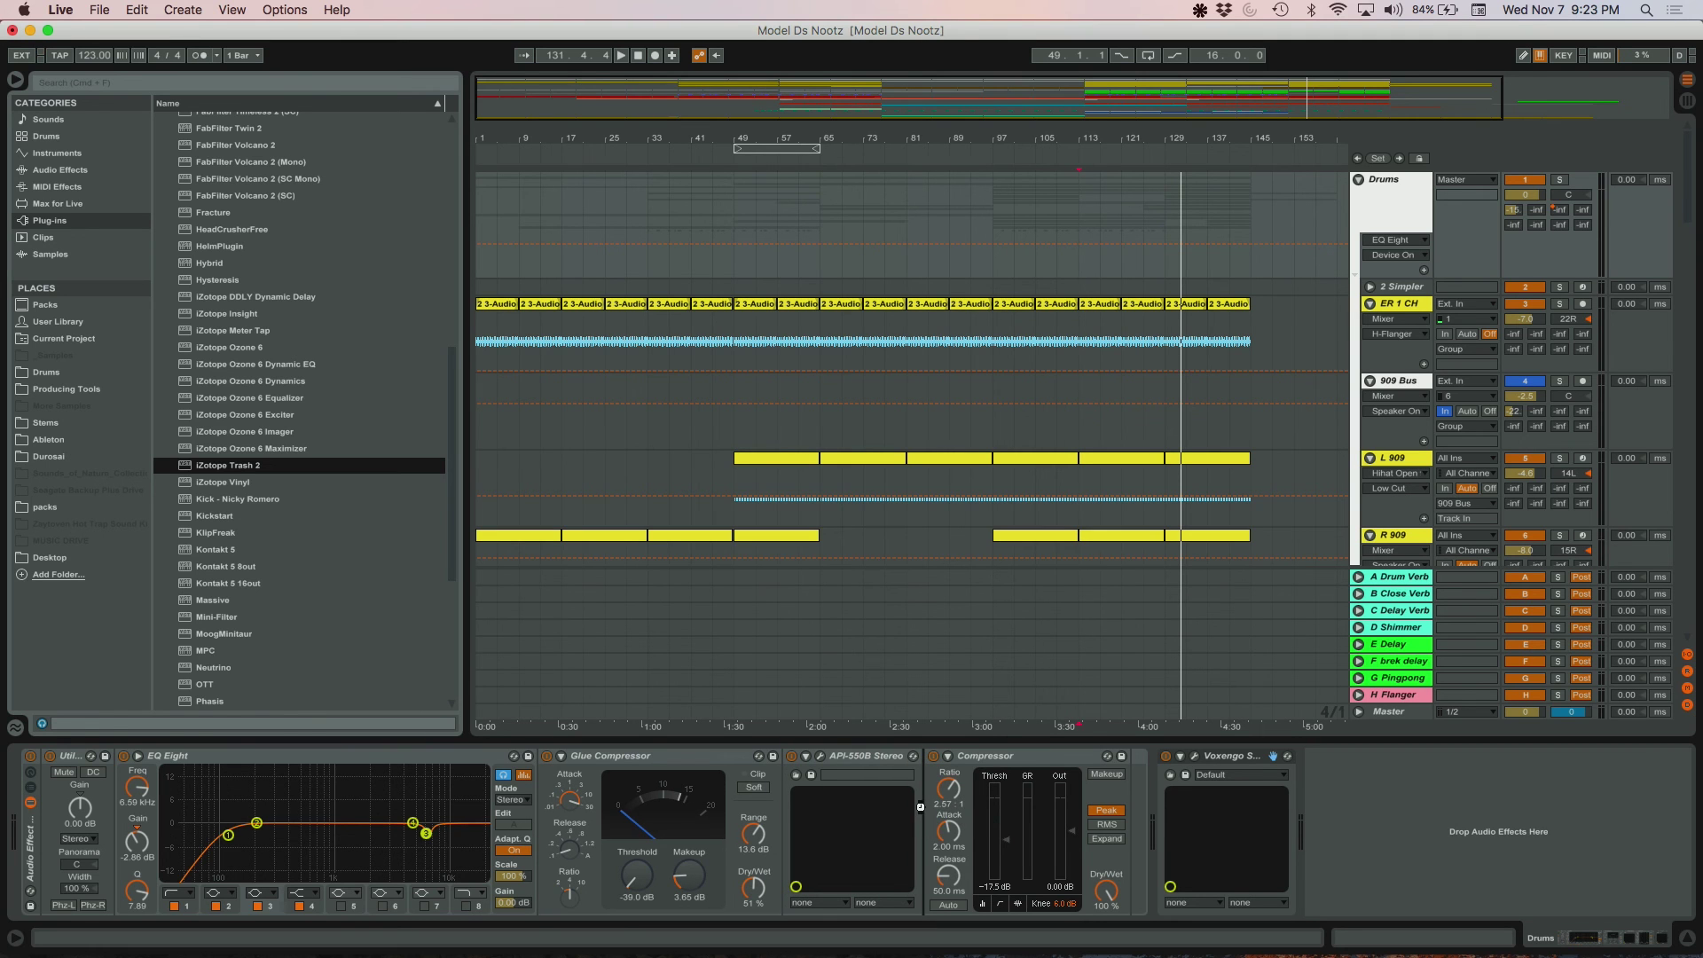
key("Return")
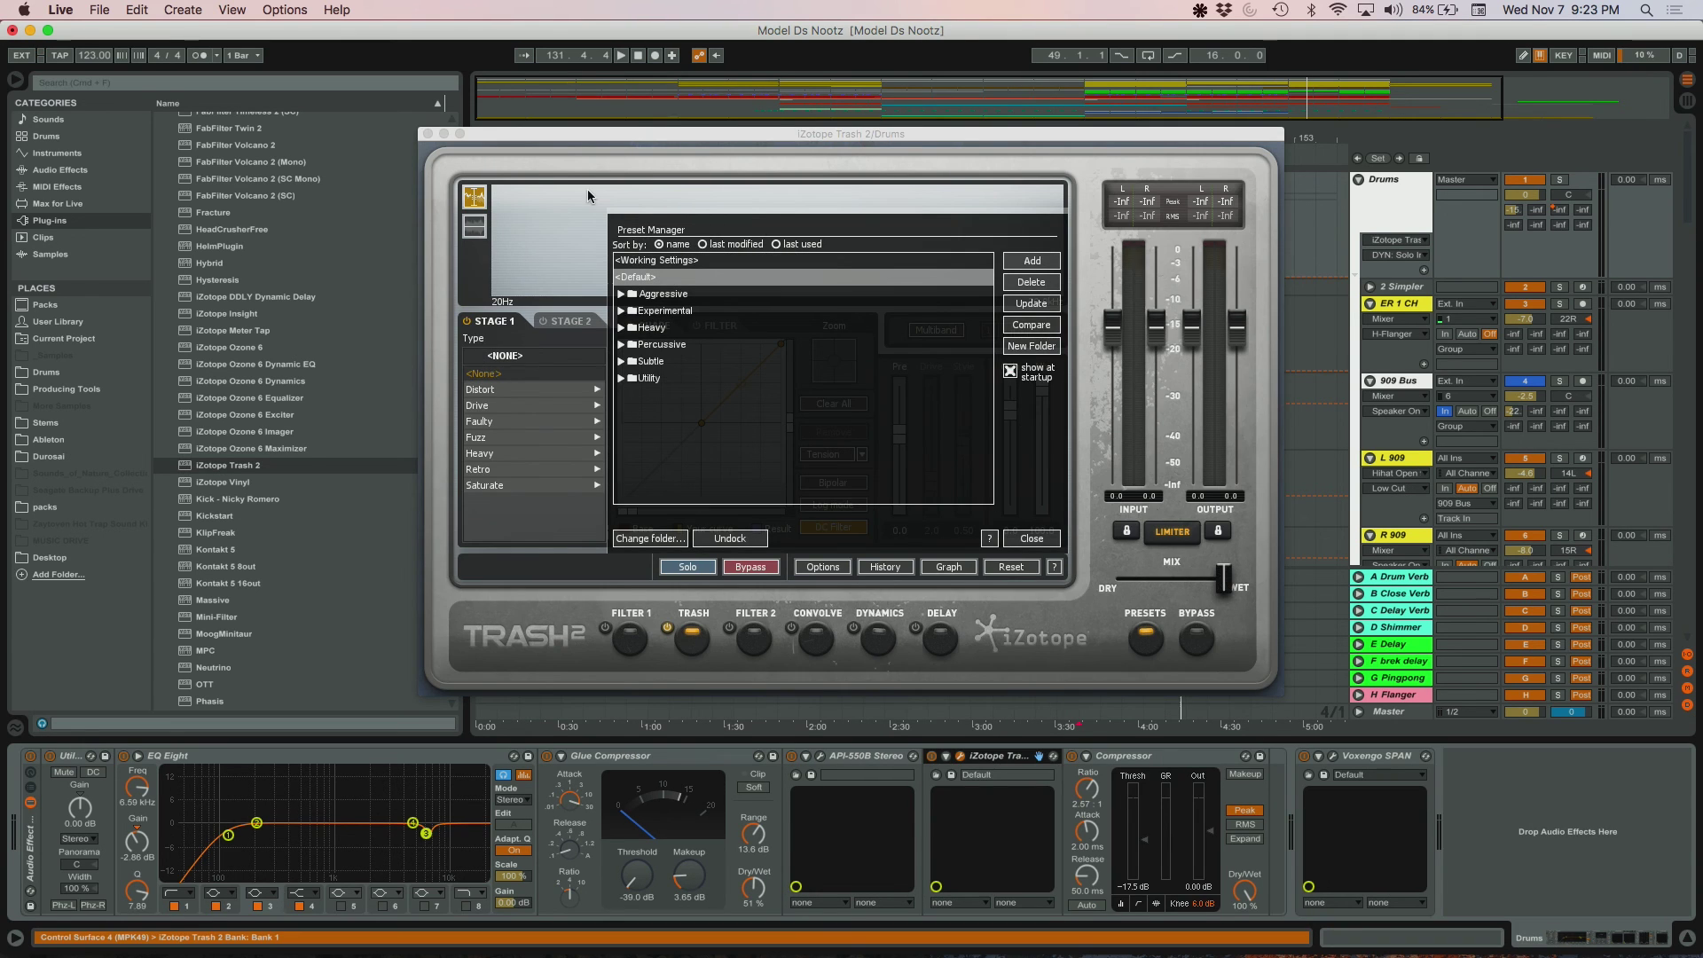
- Set Trash 2's Stage 2 to Tape Saturation, close the preset manager, and lower the stage's Mix to 10.4
left_click(566, 323)
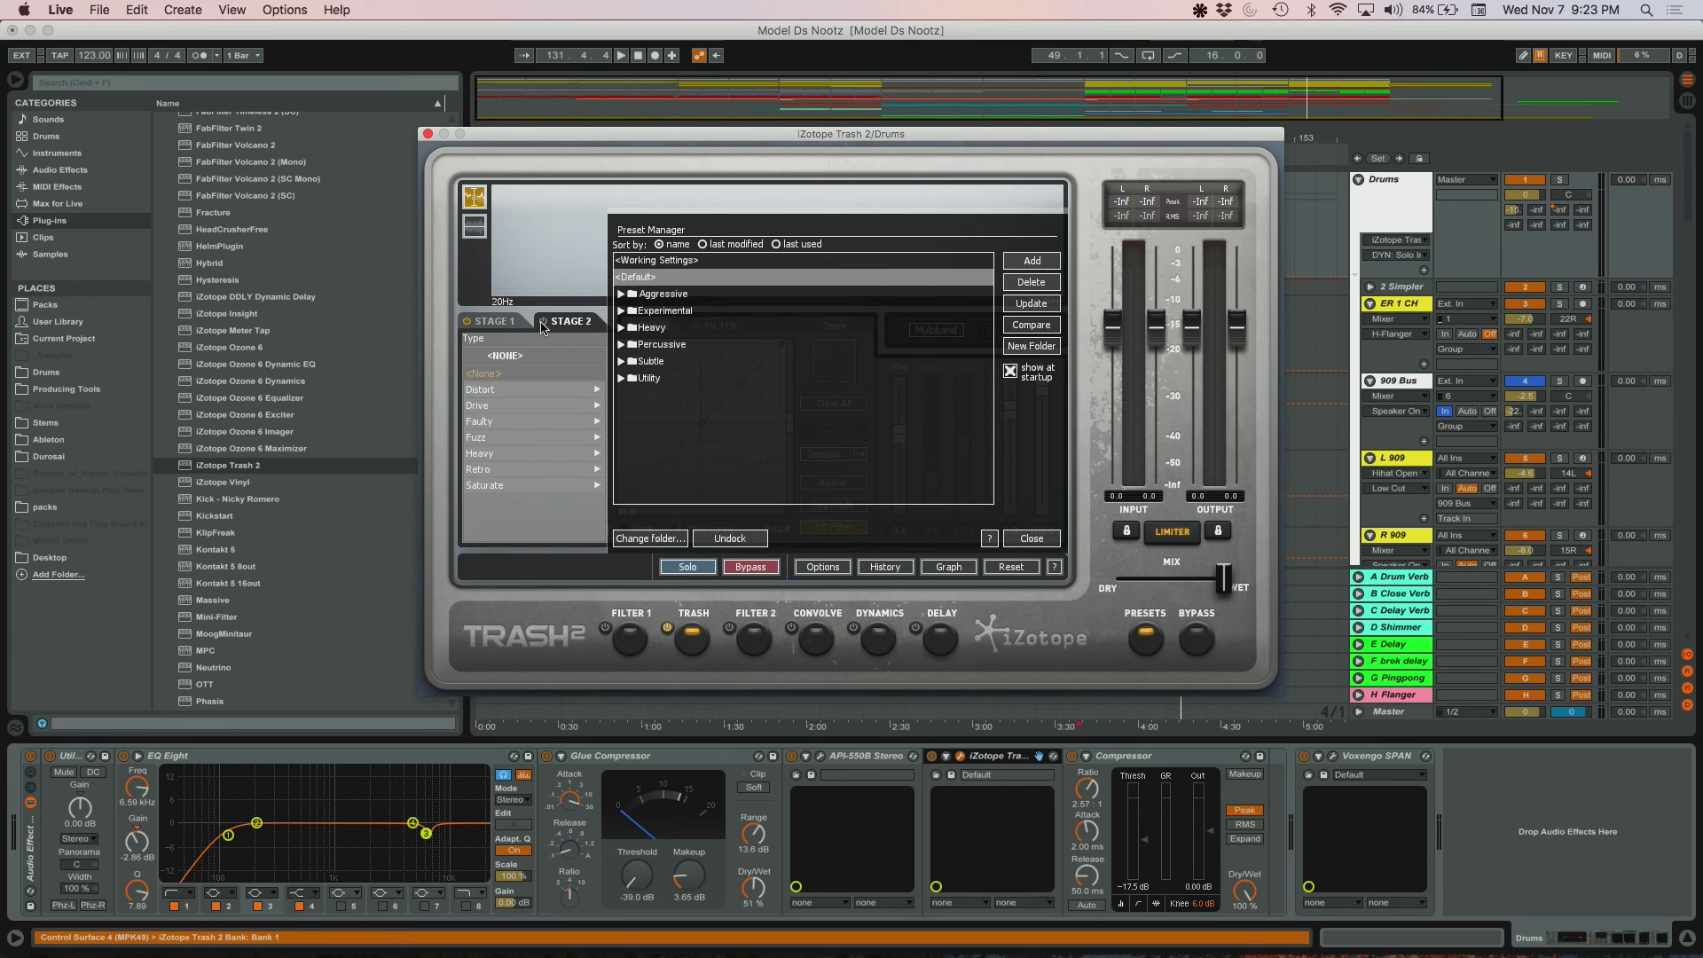
left_click(504, 484)
left_click(505, 484)
left_click(1047, 537)
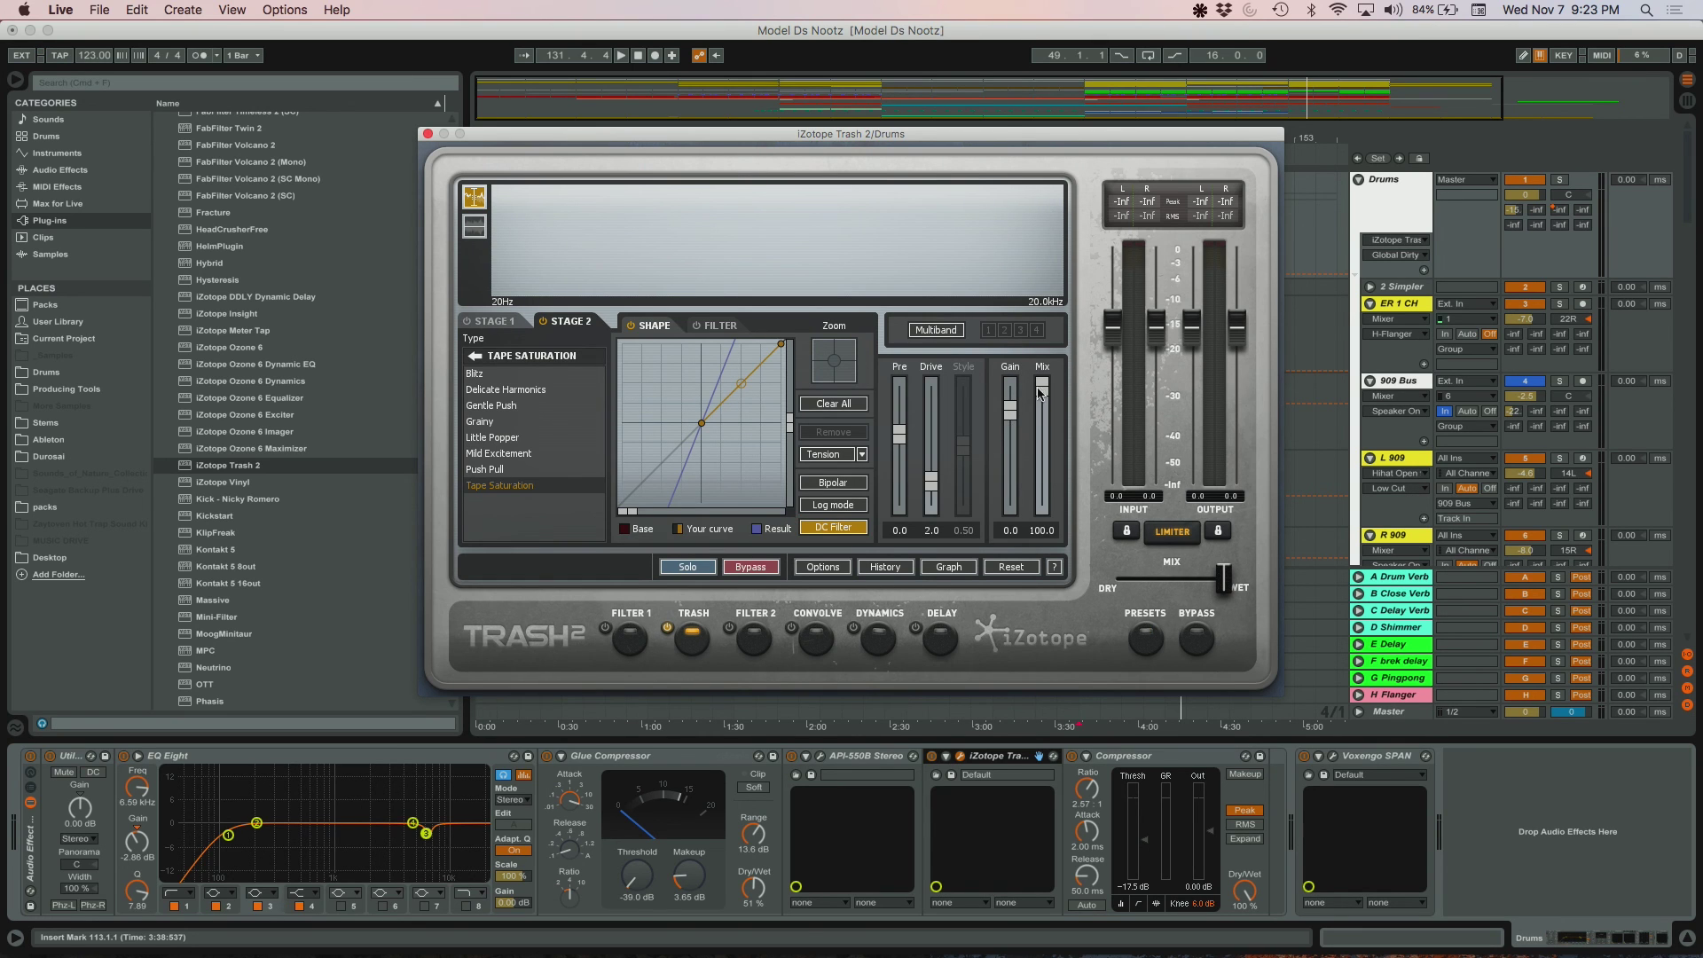
left_click_drag(1042, 494, 1044, 501)
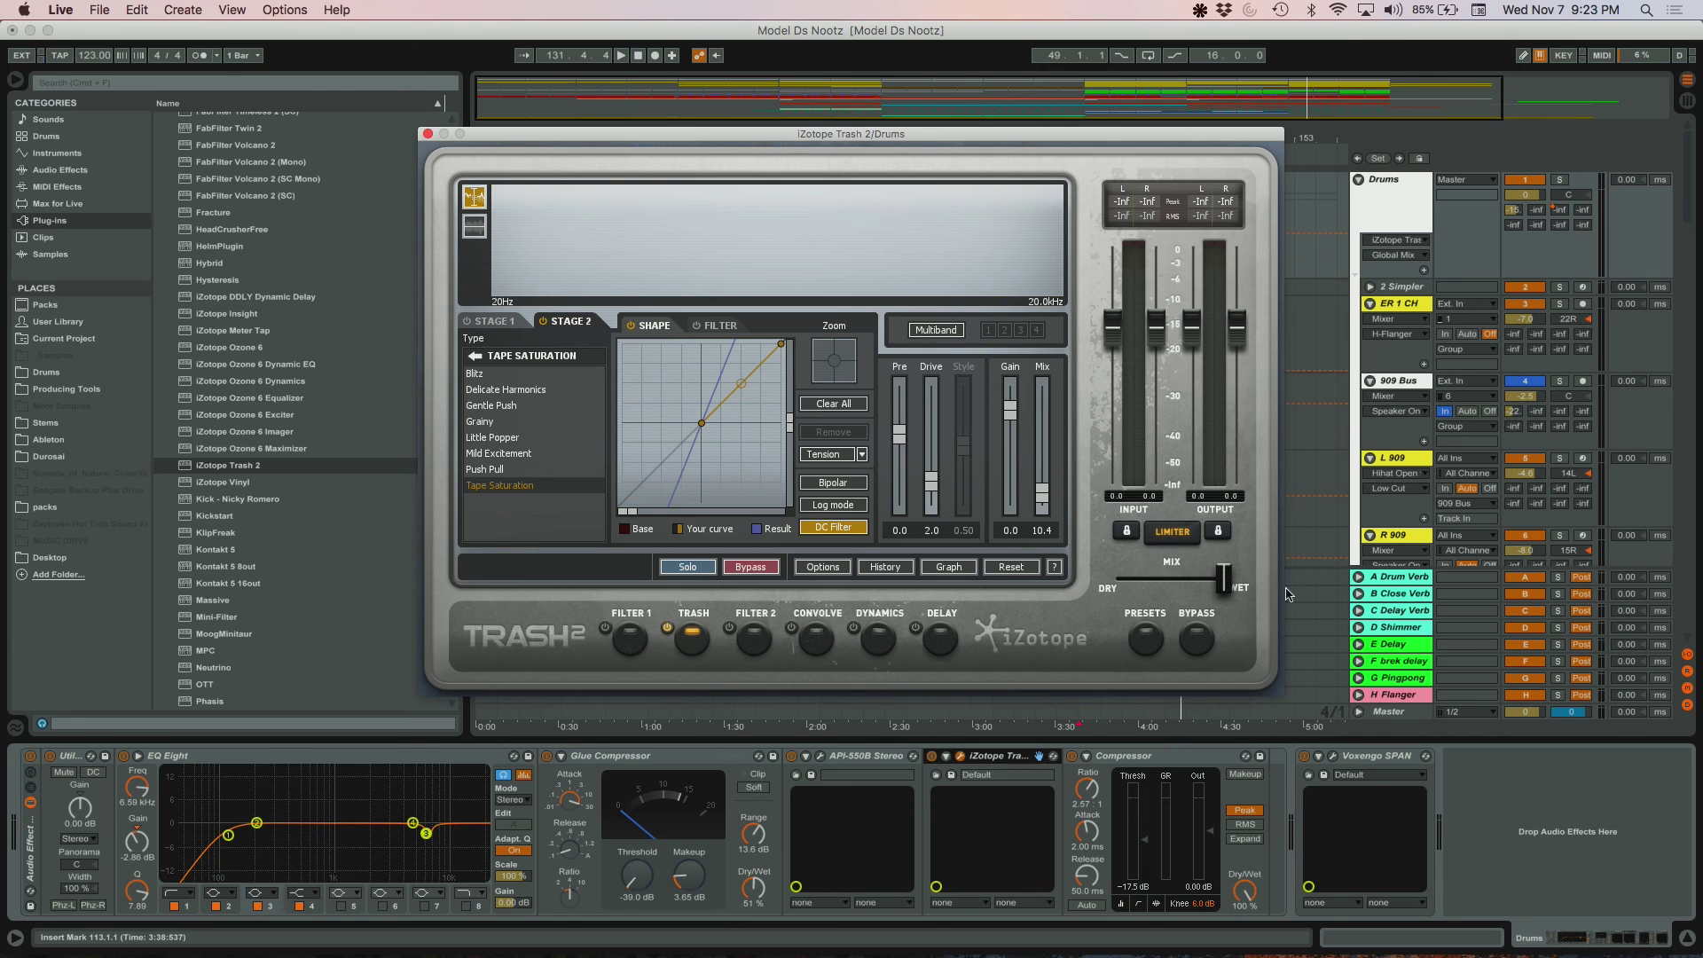
- Play from bar 113 and set Trash 2's Stage 2 Mix to 23.9 and both output gains to -1.5
key("space")
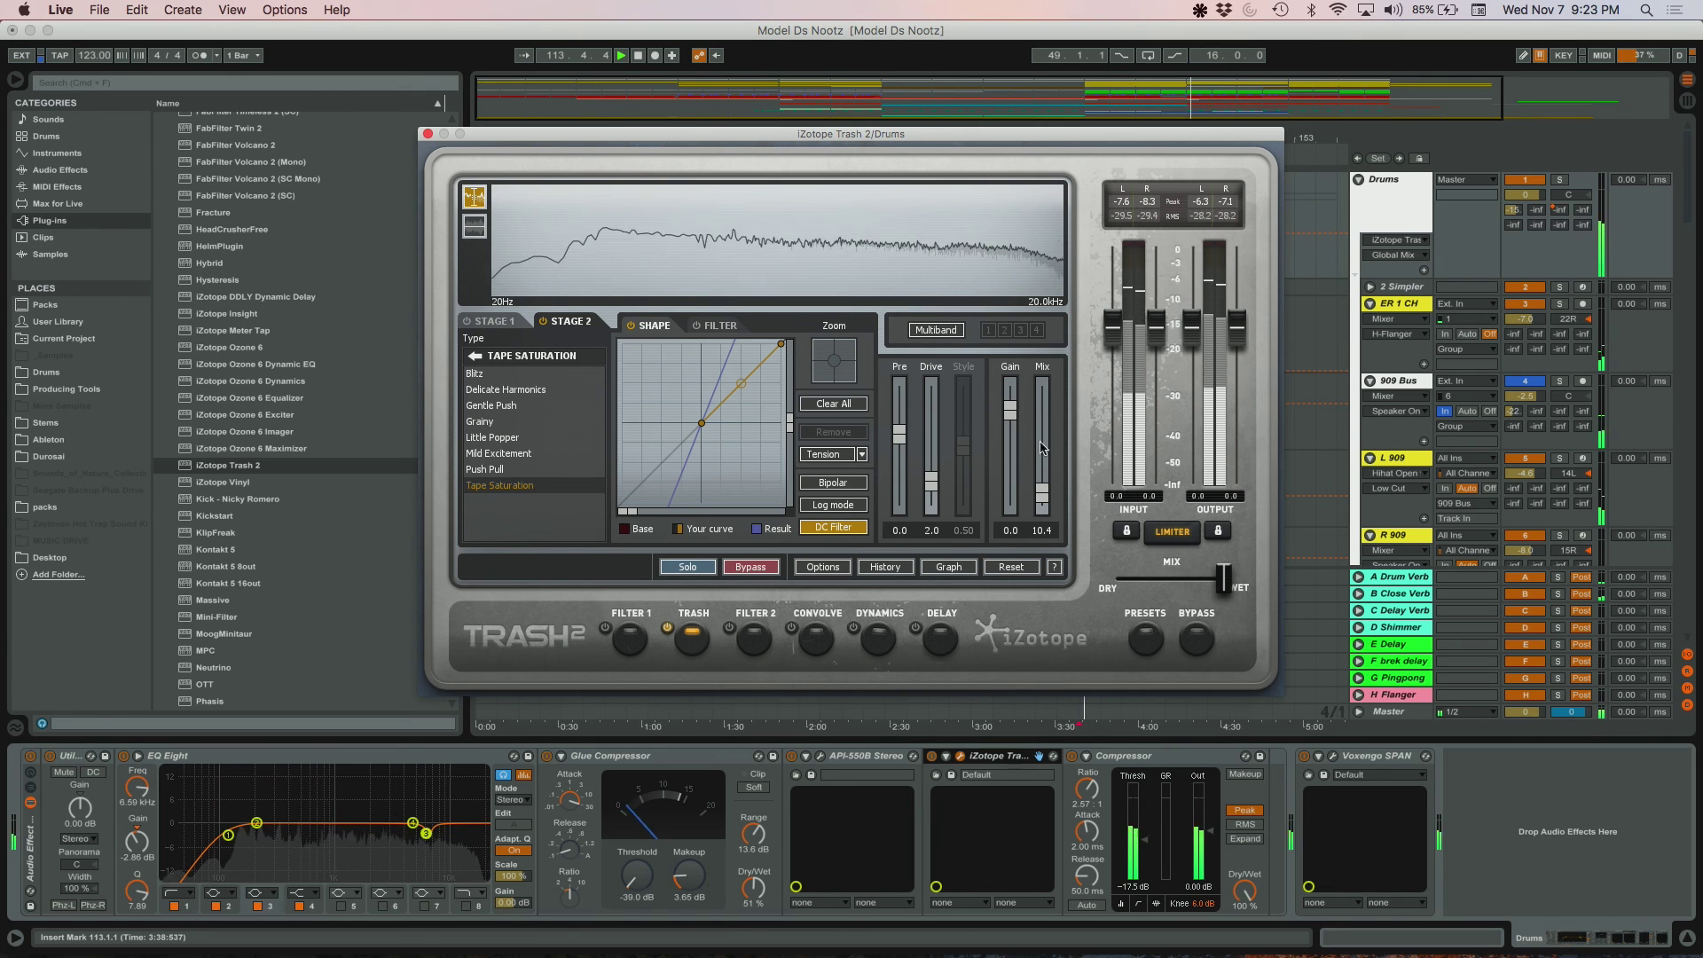
left_click(932, 757)
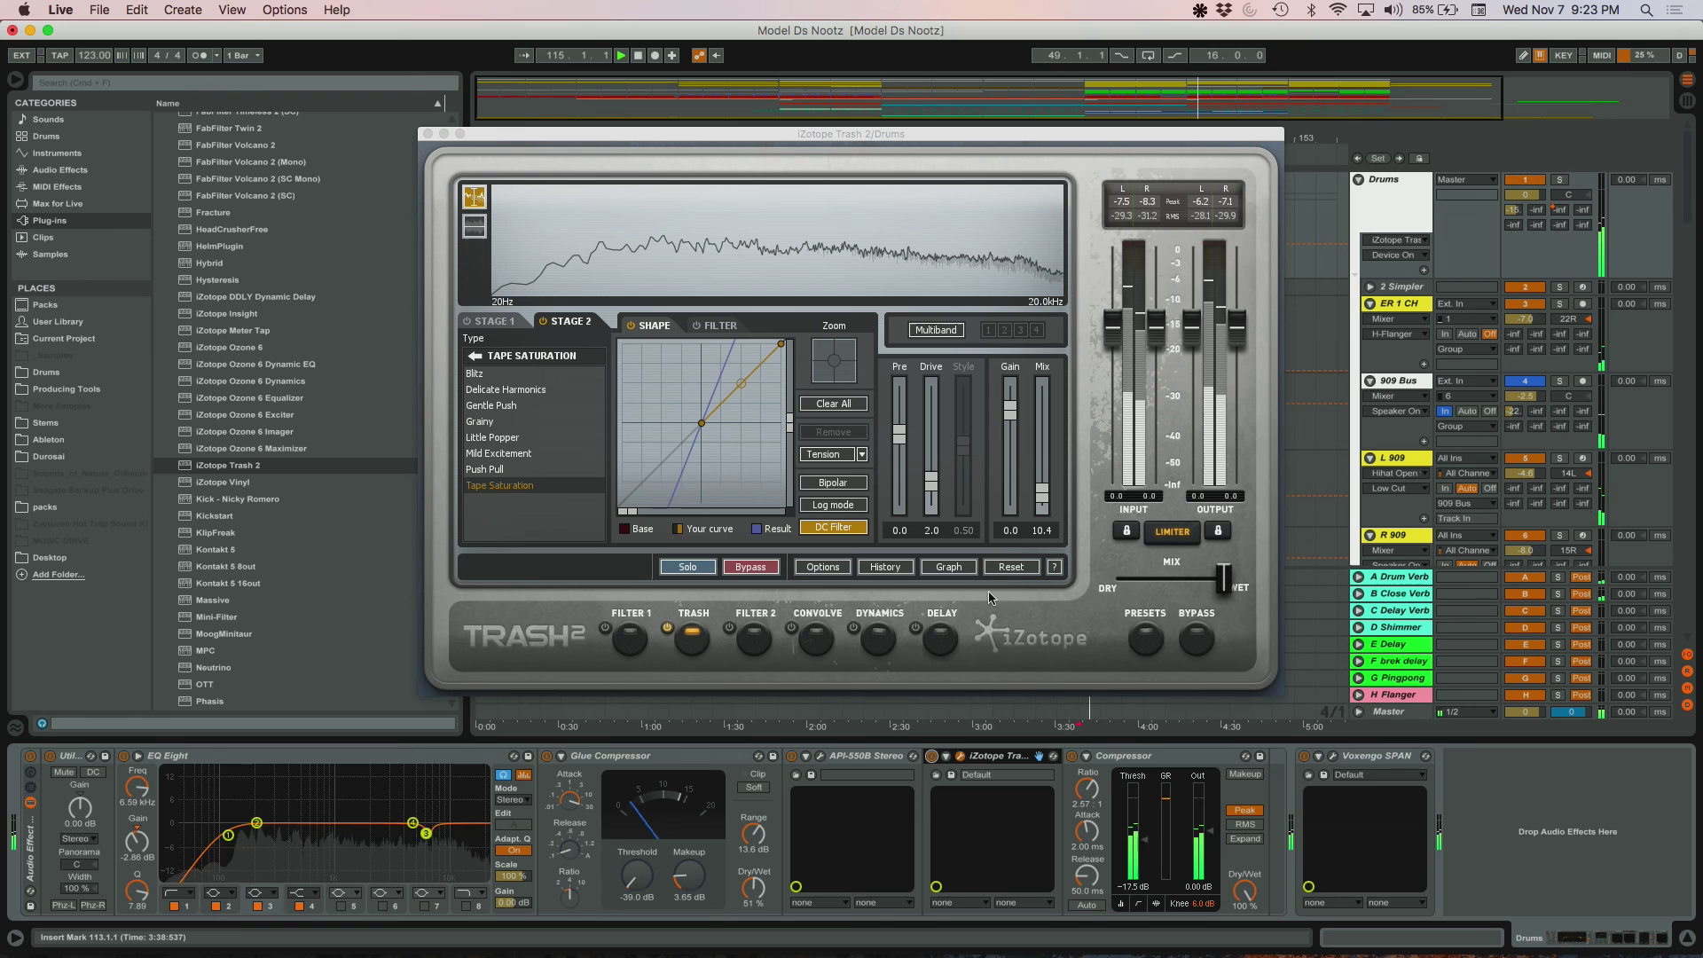
left_click_drag(1044, 539, 1045, 519)
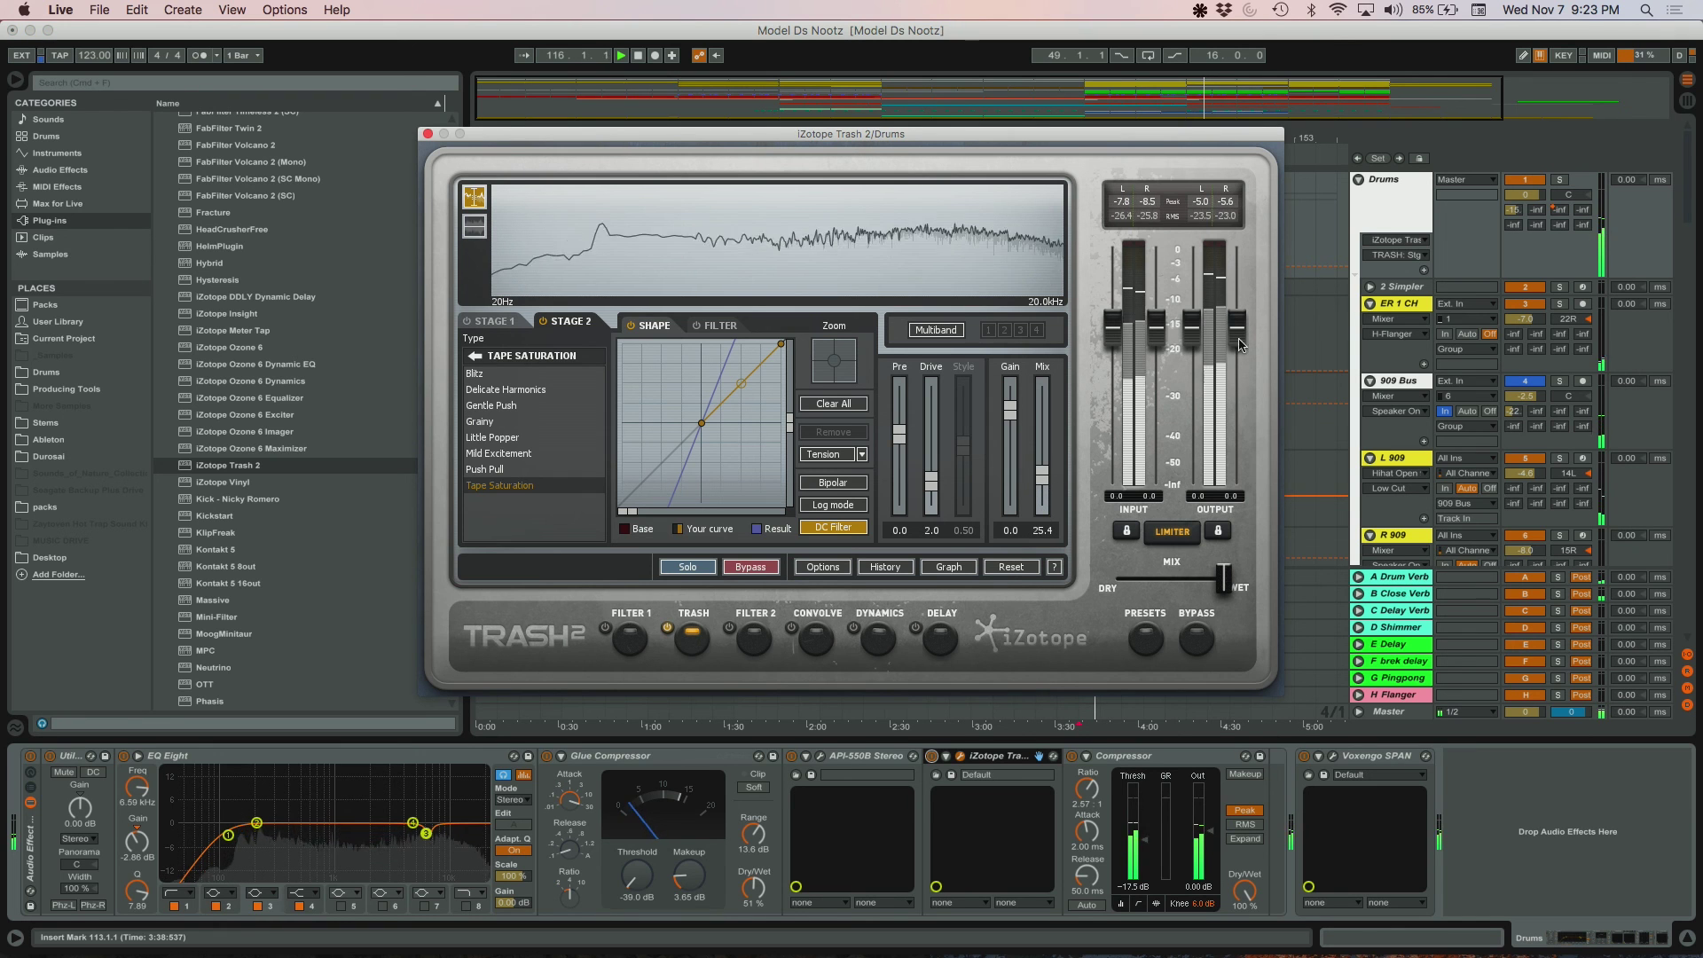
left_click_drag(1047, 469, 1044, 484)
left_click_drag(1242, 337, 1238, 339)
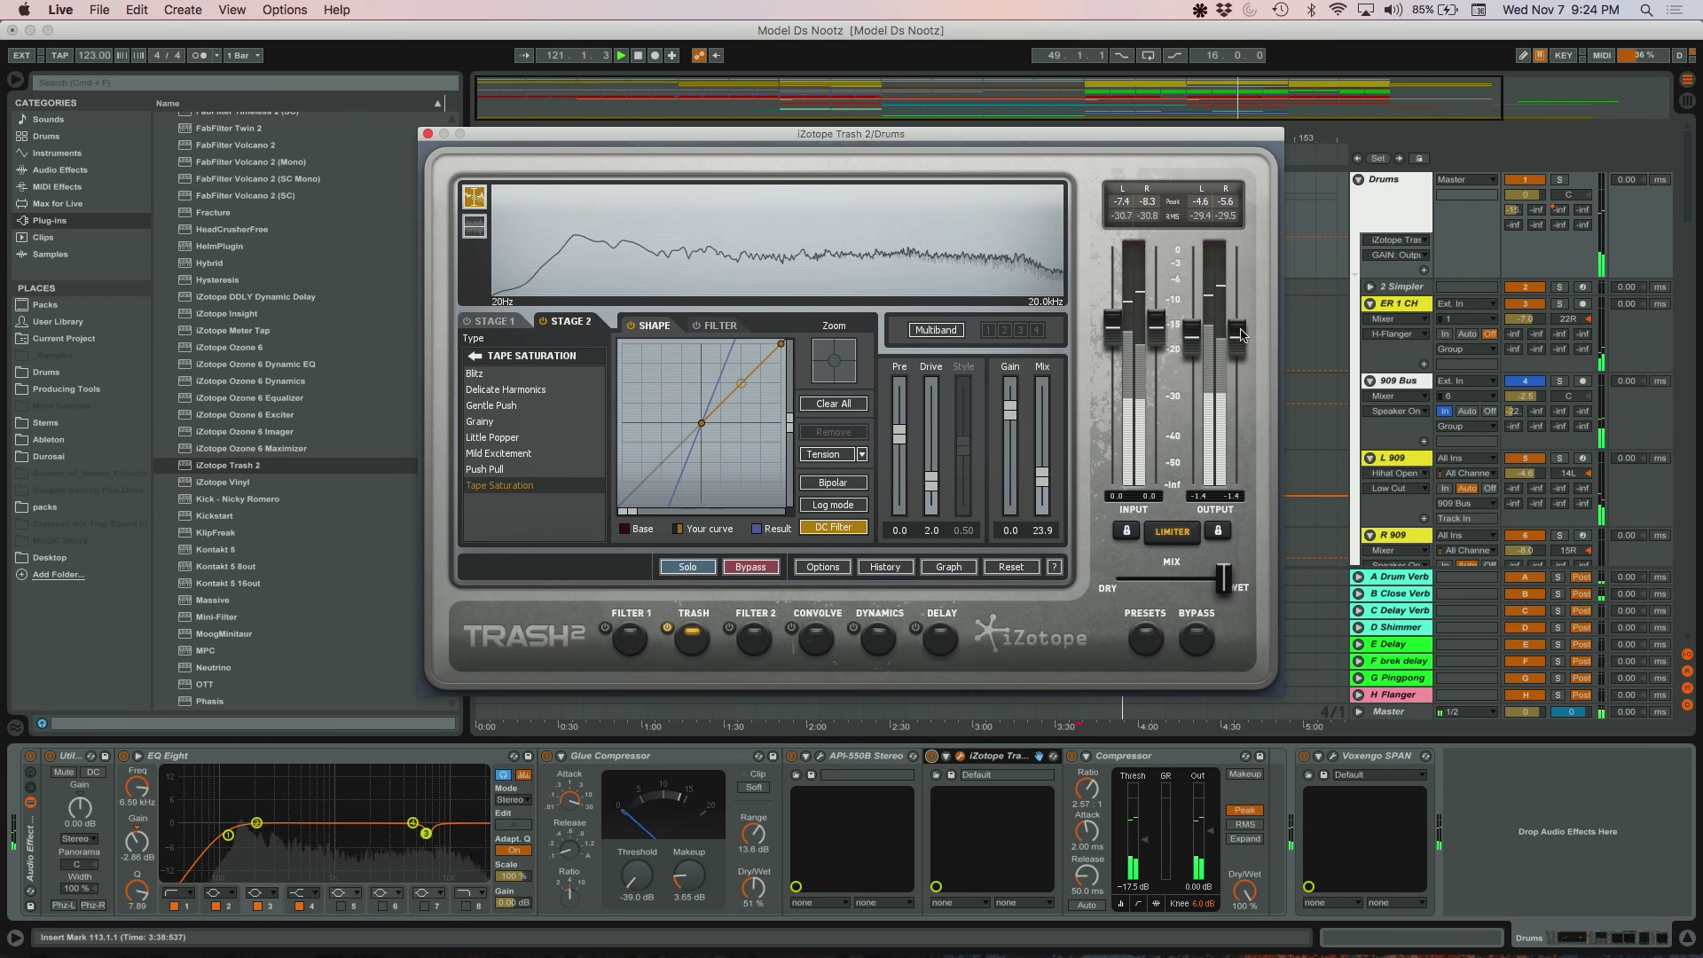
left_click_drag(1242, 335, 1243, 335)
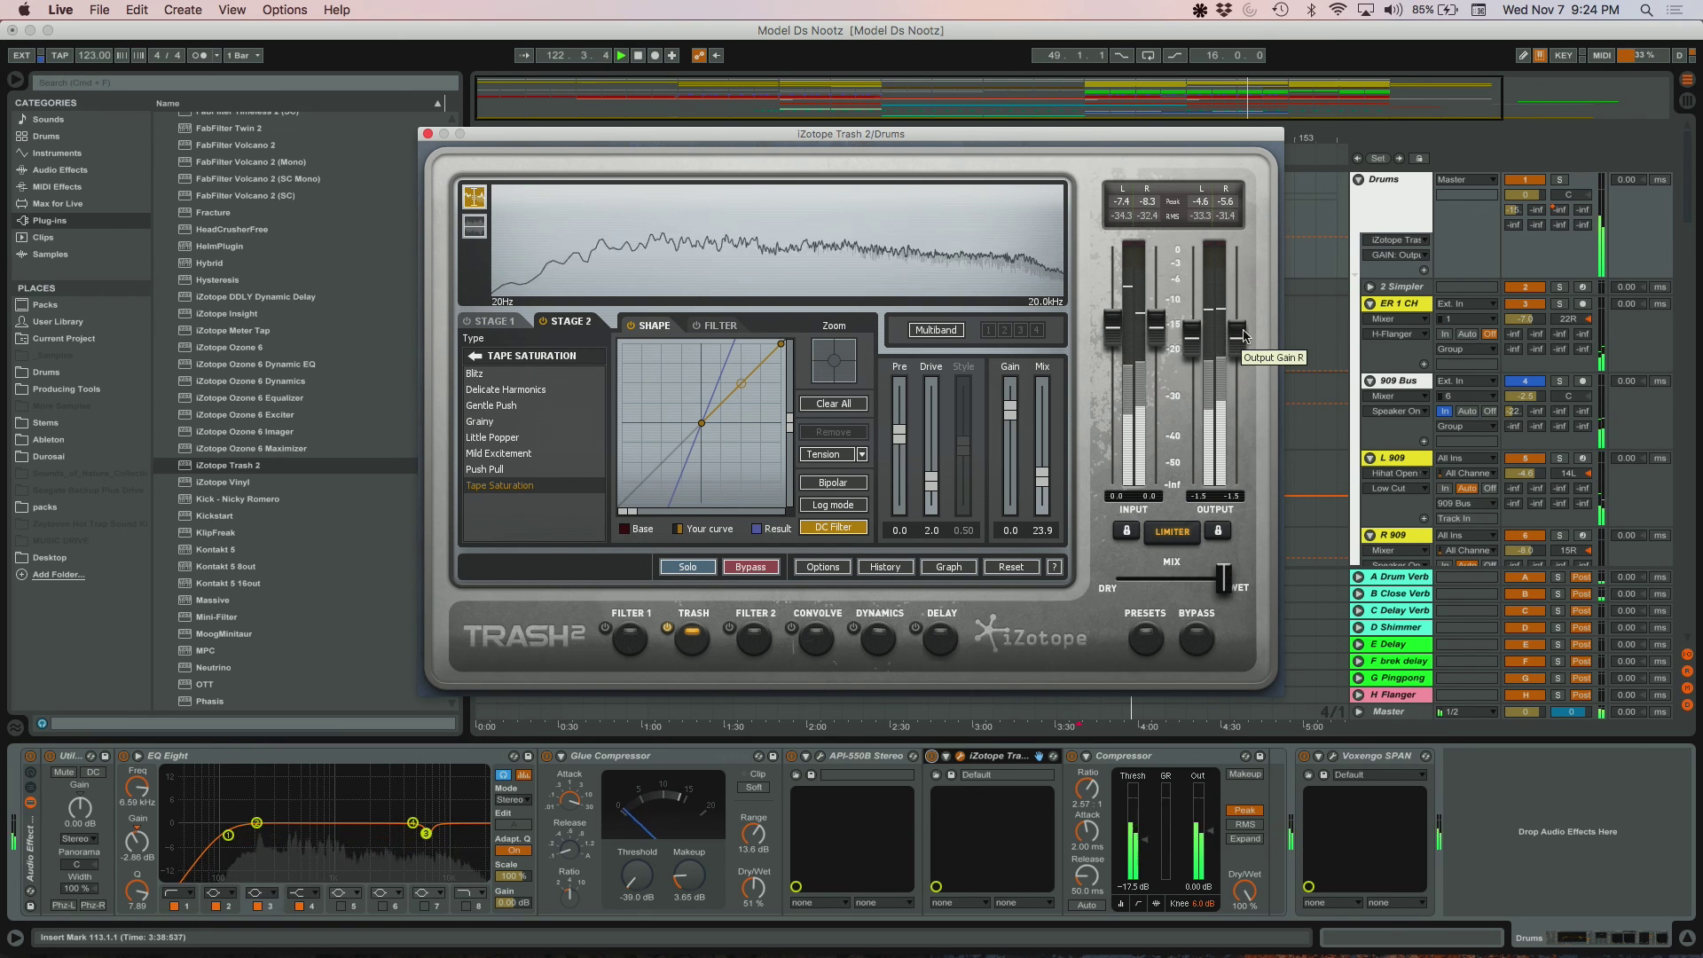
- Check the saturated drums' spectrum in Voxengo SPAN, and close the SPAN and Trash 2 windows
left_click(1333, 758)
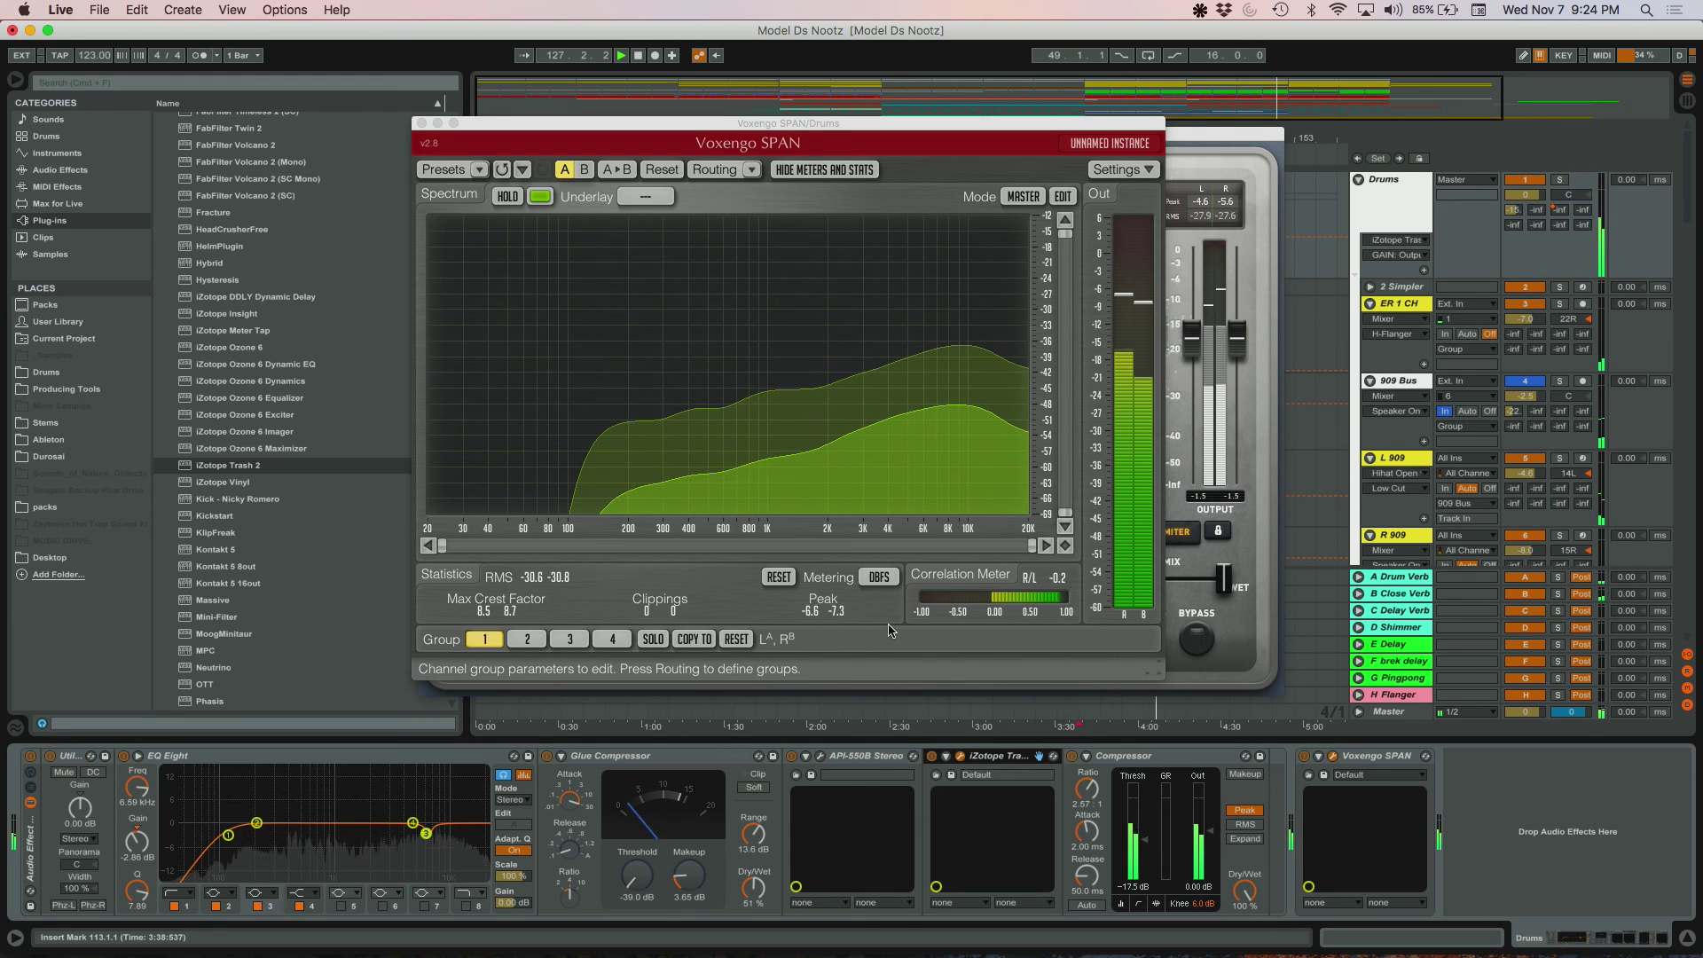
left_click(421, 124)
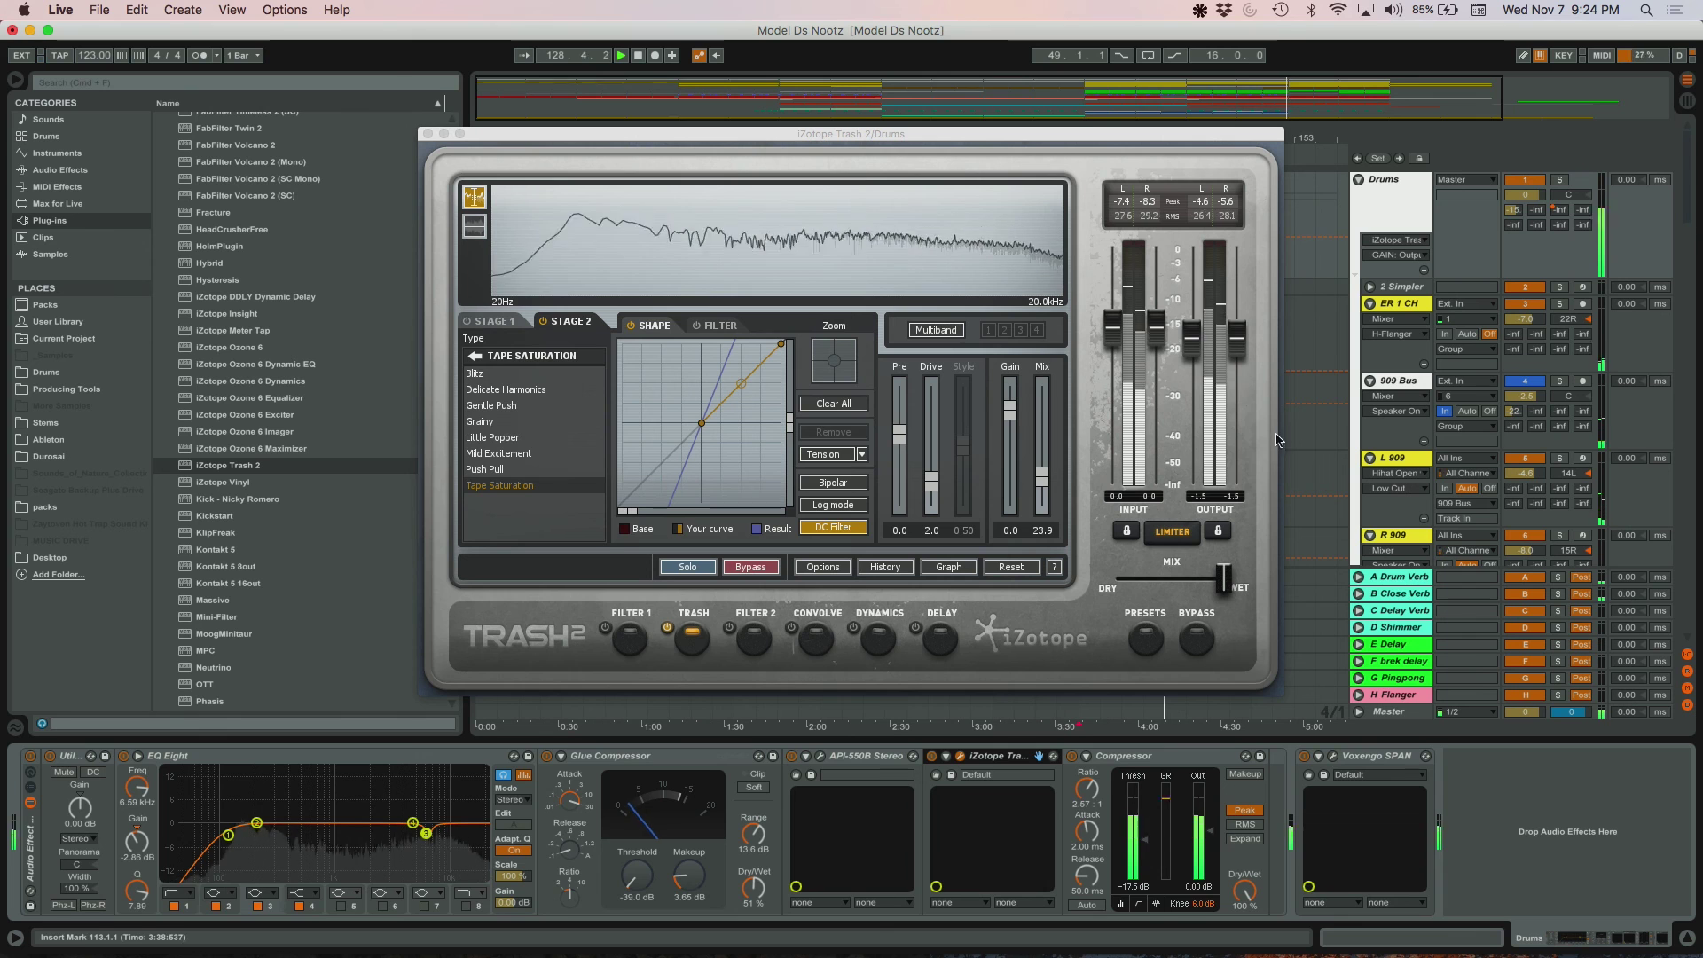
left_click(426, 134)
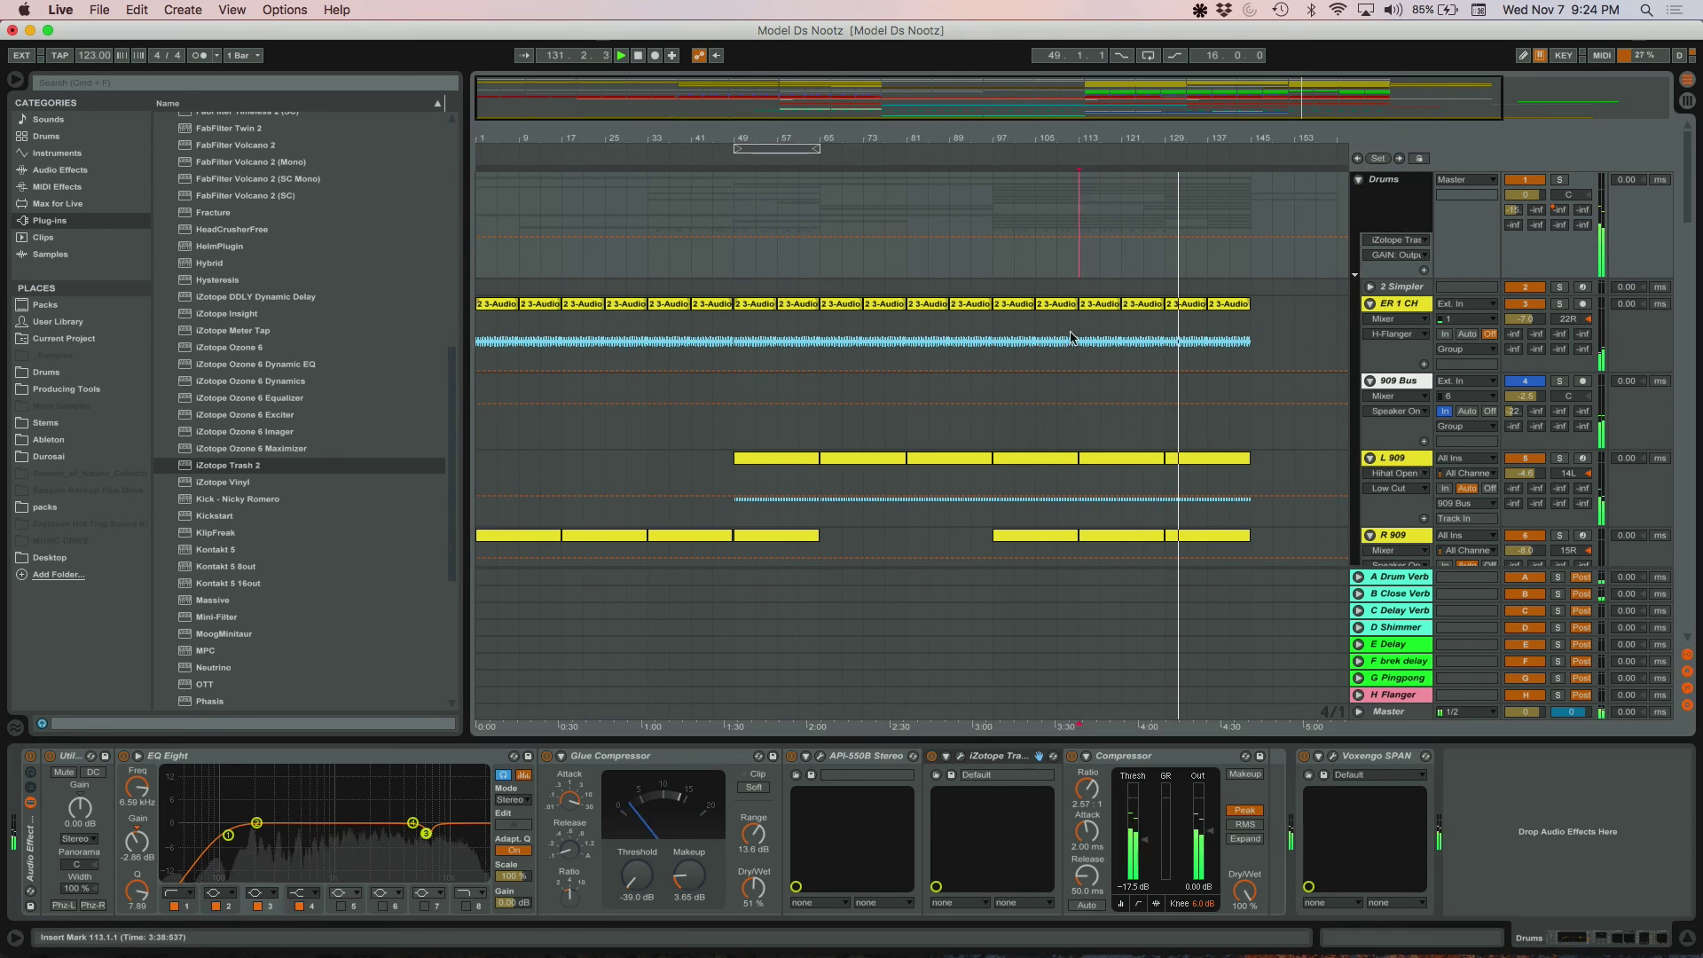
- Set the threshold of the Drums group's Compressor to -16.4 dB
scroll(1084, 370, "down", 10)
scroll(1084, 370, "up", 10)
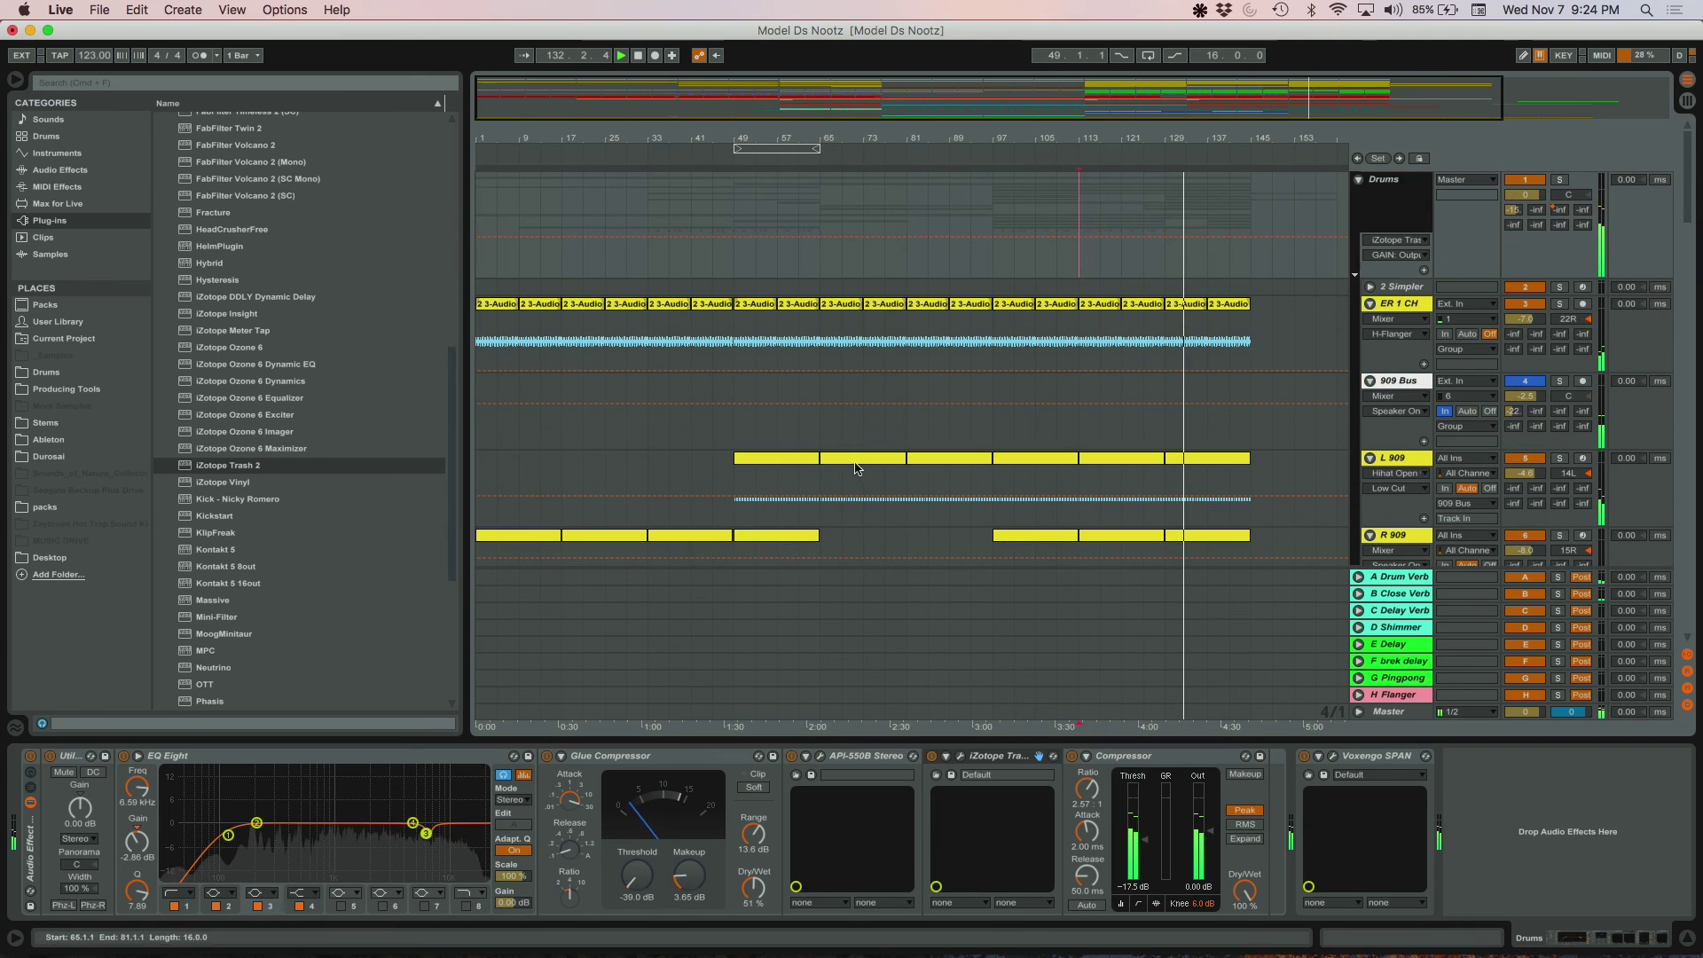
left_click(1144, 865)
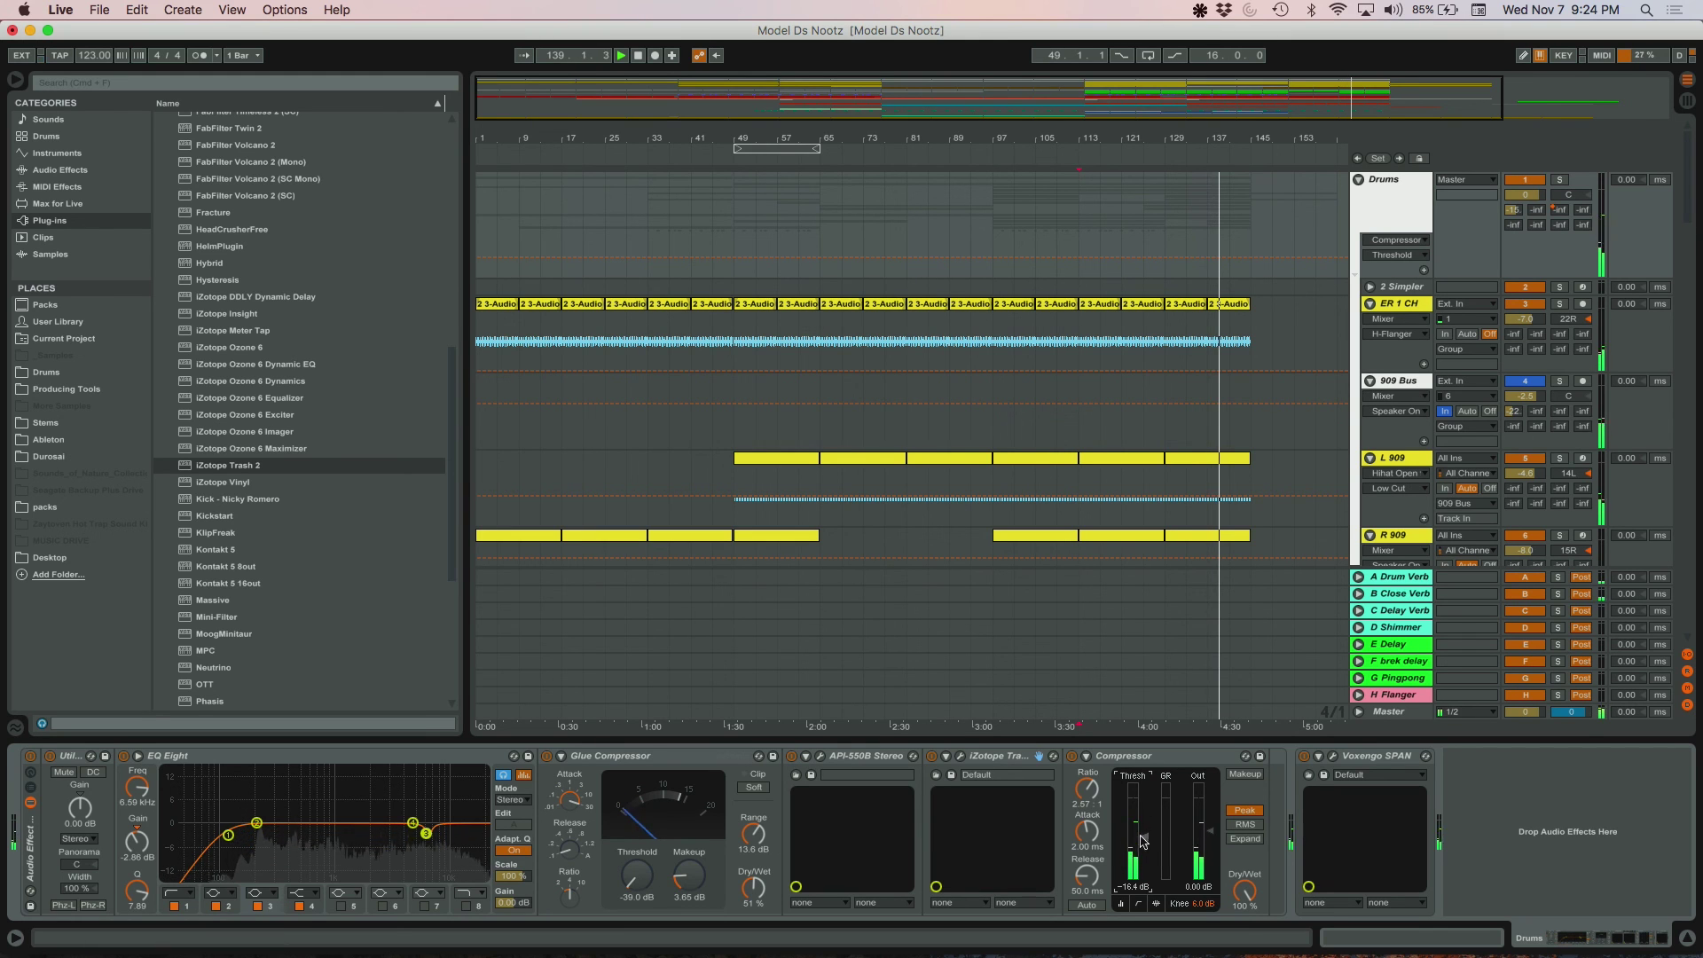
left_click(1177, 768)
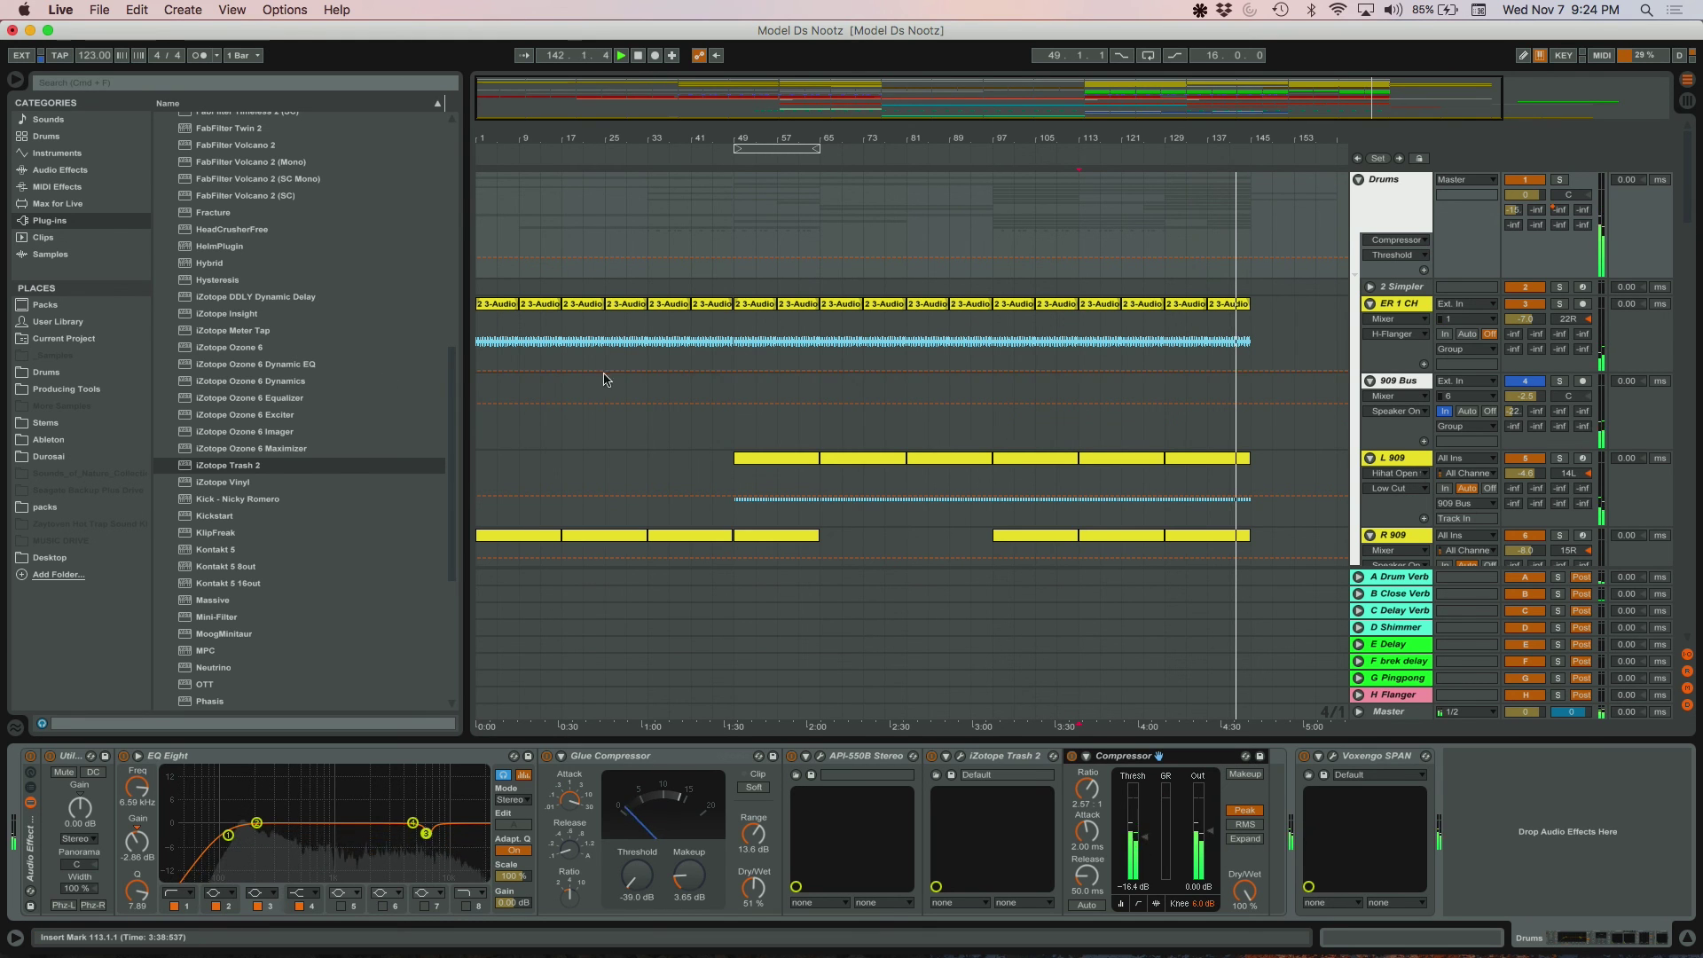
scroll(640, 429, "down", 10)
scroll(640, 429, "up", 10)
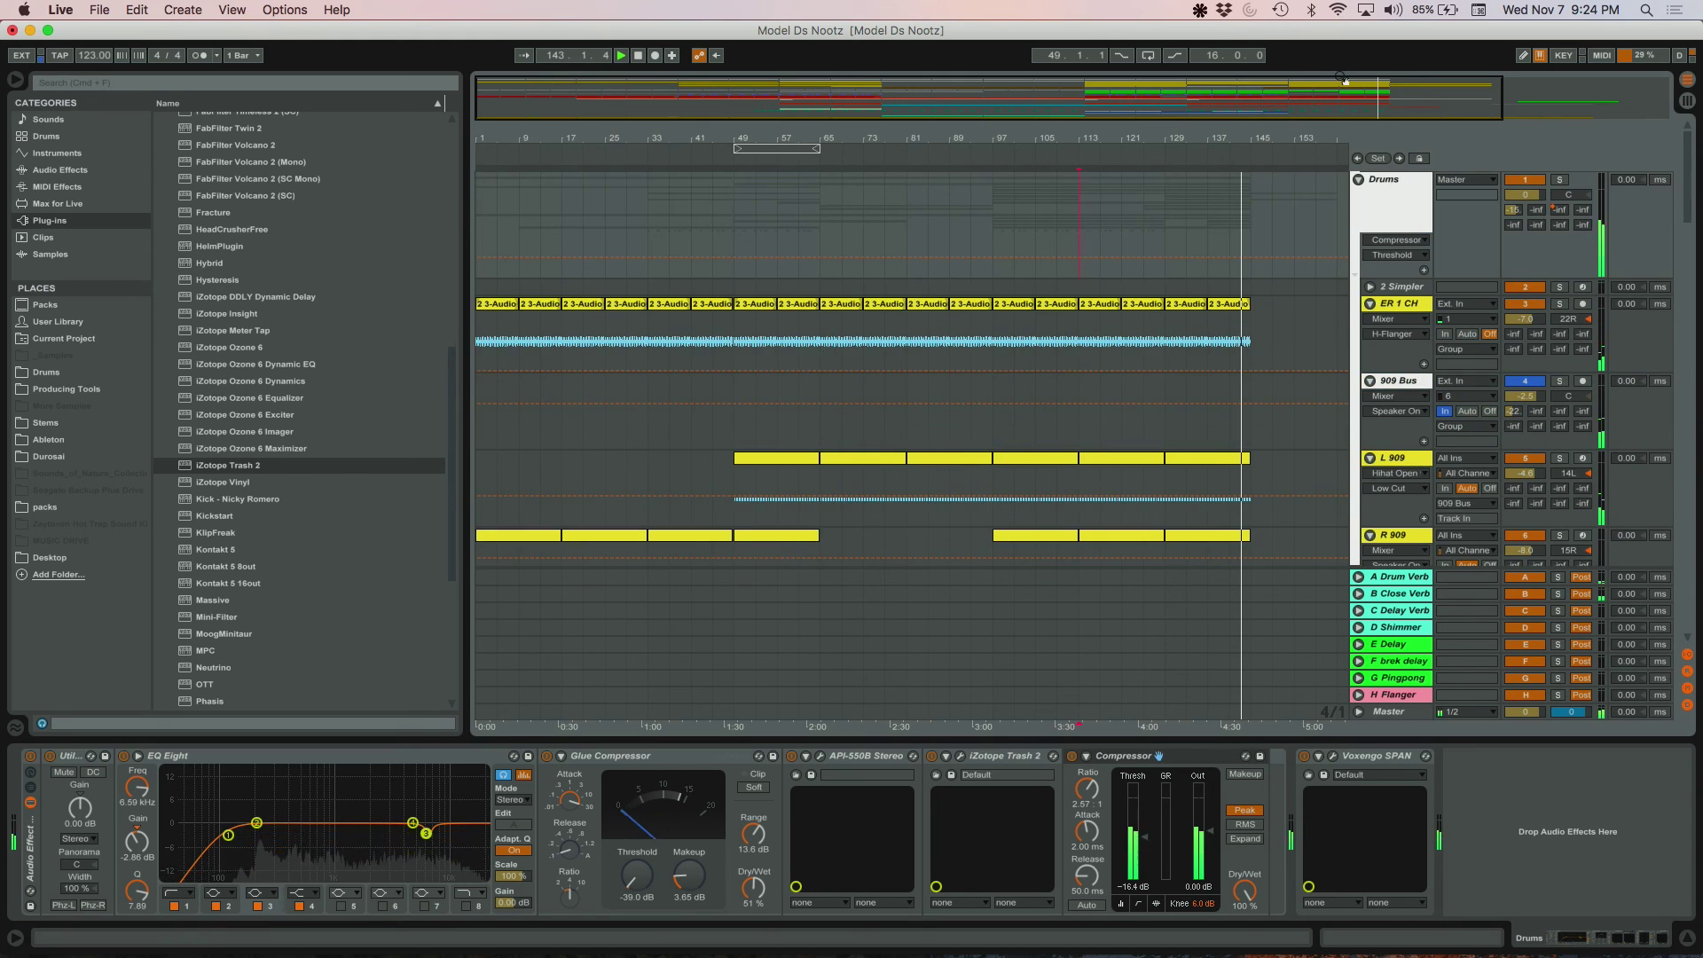
left_click_drag(1342, 78, 1339, 55)
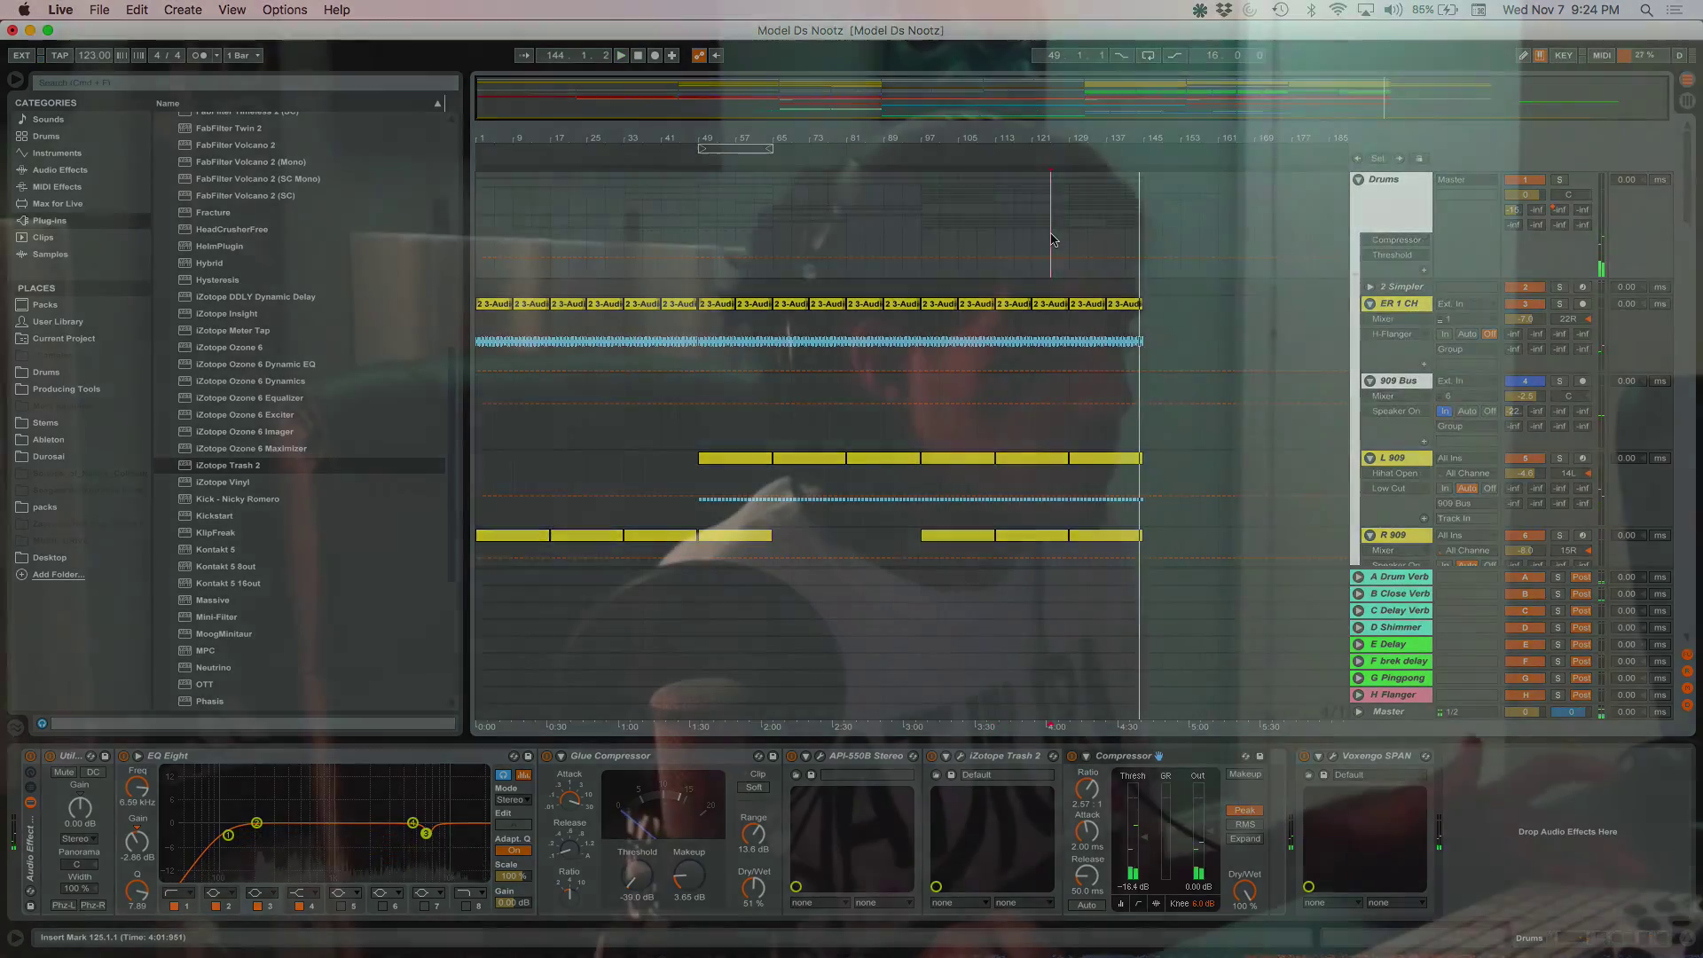